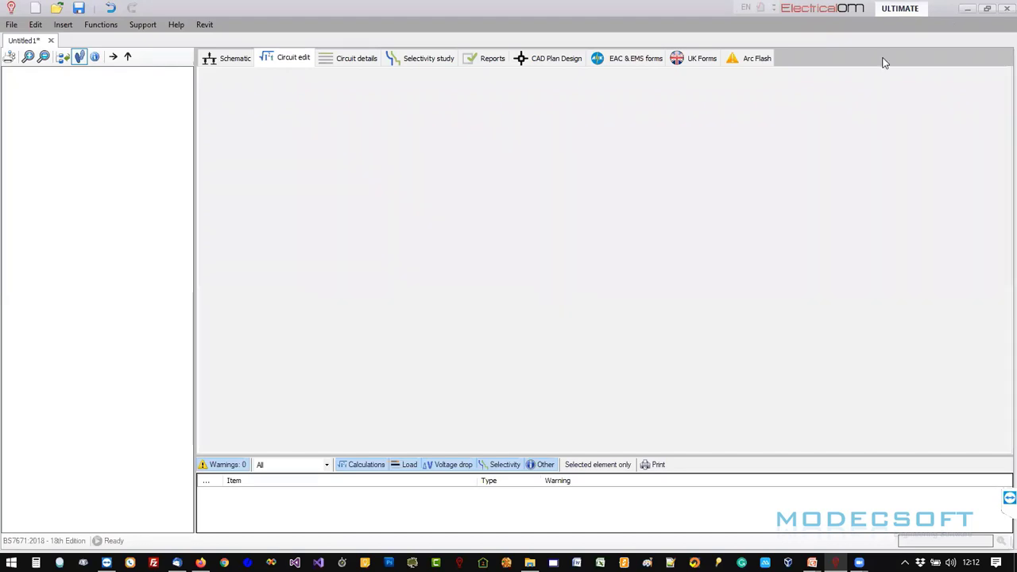
Insert a single-phase plus neutral (1Ph + N) source into the empty schematic.
left_click(229, 58)
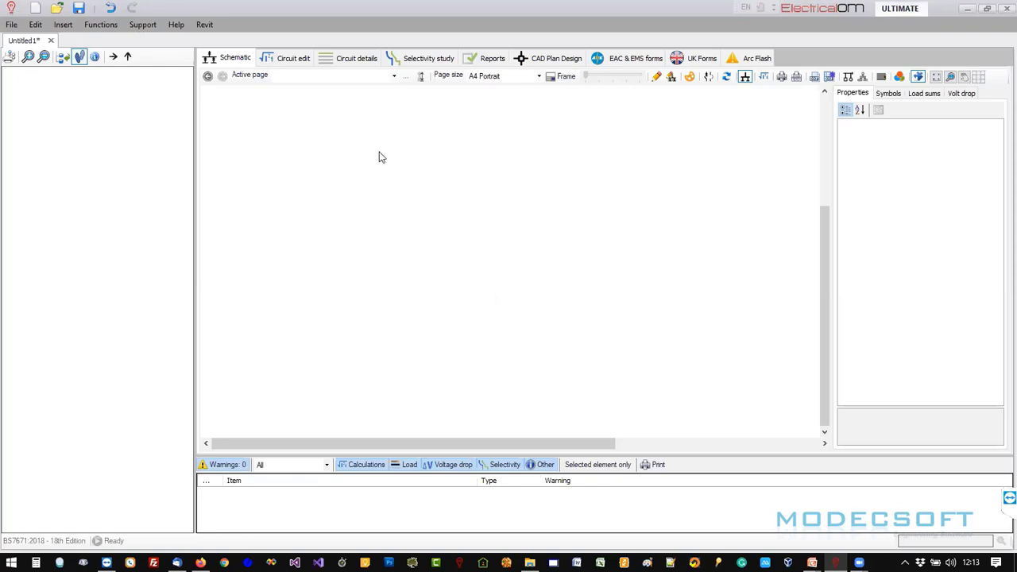
right_click(449, 157)
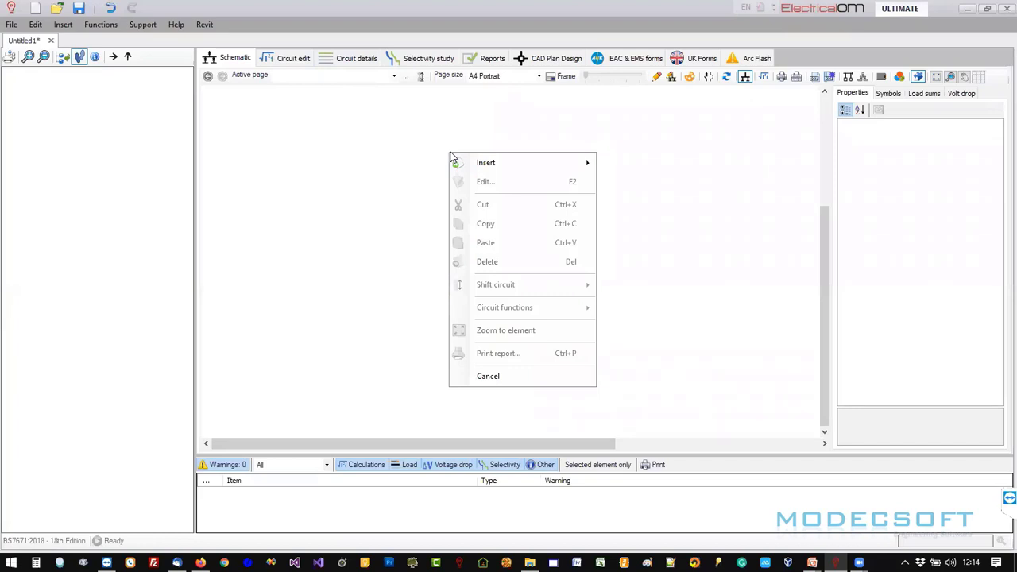
mouse_move(481, 162)
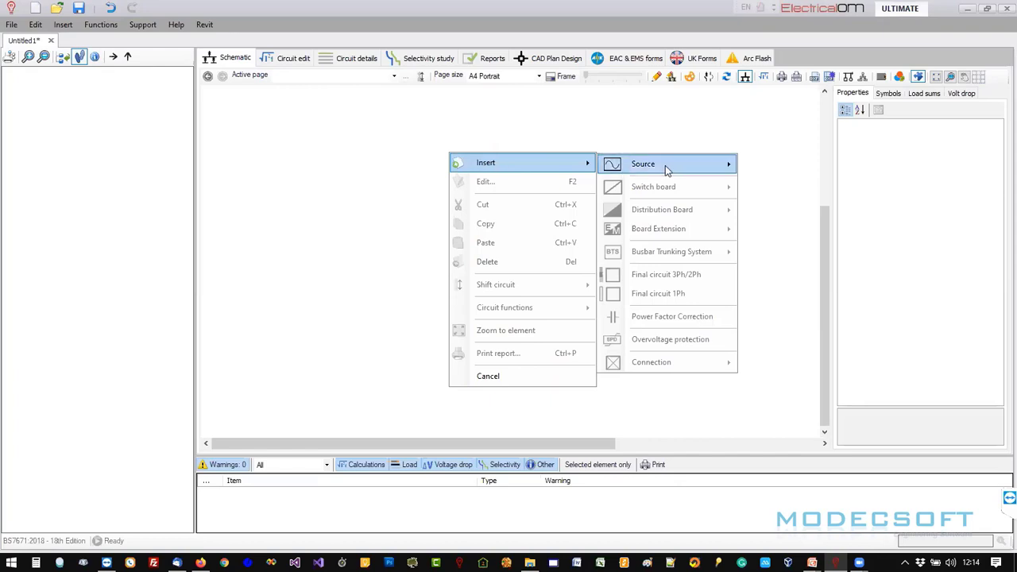
mouse_move(670, 170)
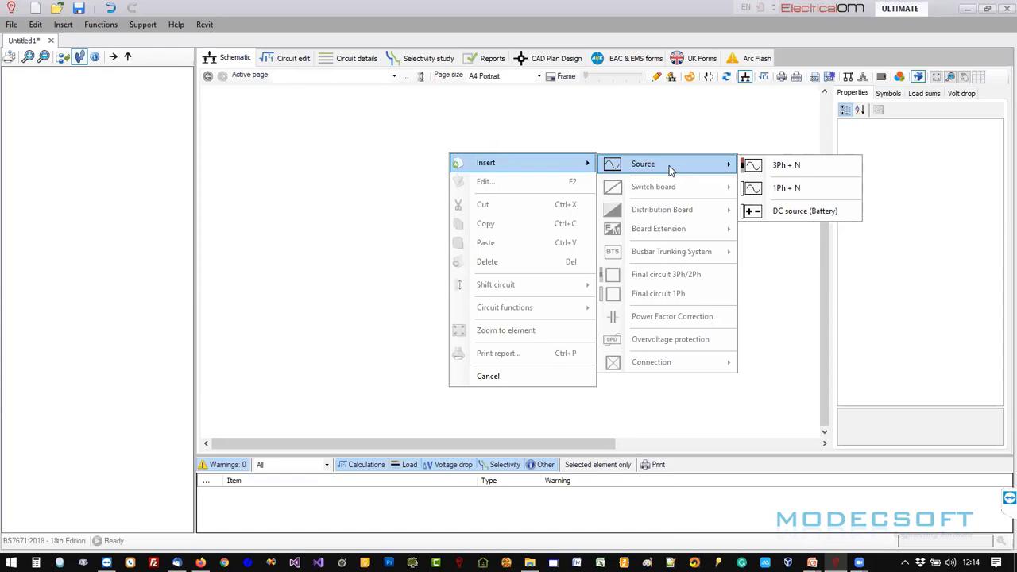
left_click(786, 191)
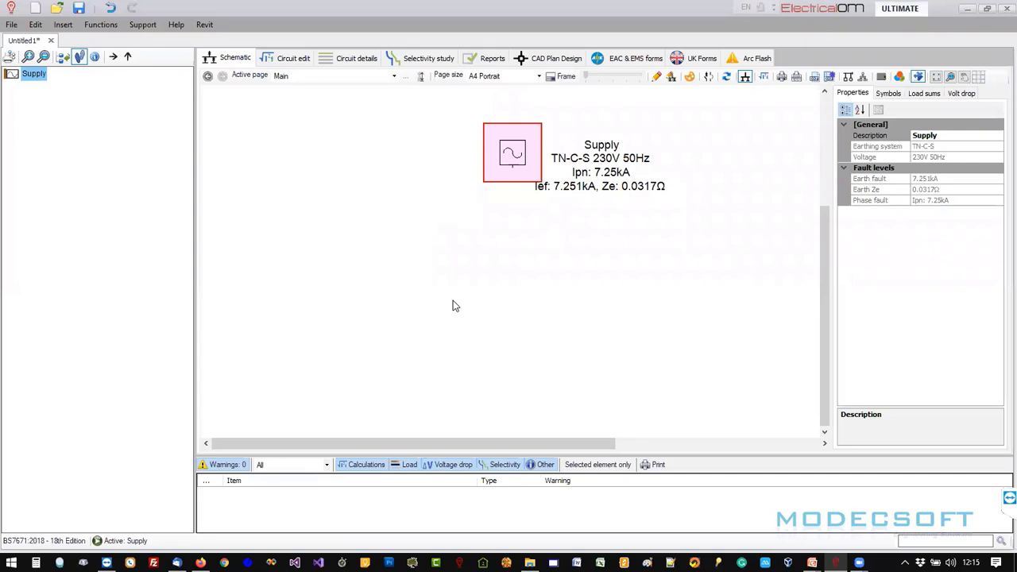
Open the supply's source settings and consult the guide on power factor for short-circuits on LV sources.
double_click(508, 159)
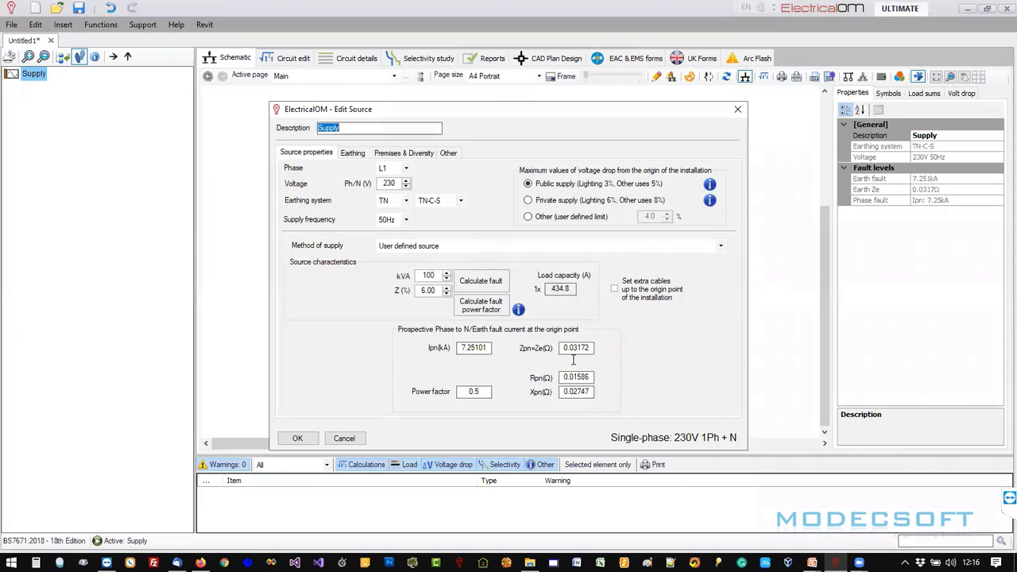
left_click(519, 310)
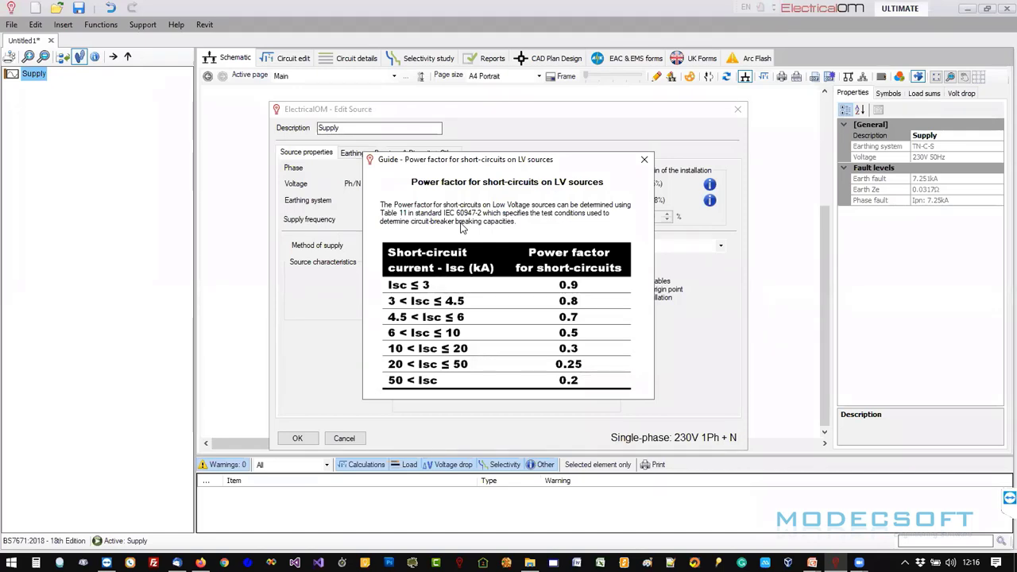
left_click(645, 160)
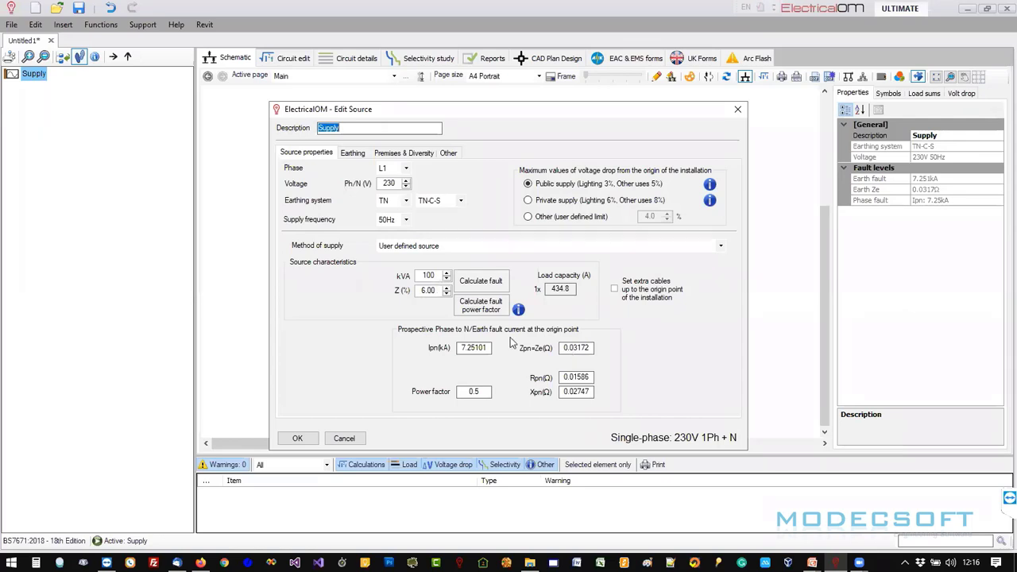
Set the user-defined source's rating to 150 kVA and calculate its fault current and fault power factor.
left_click(423, 275)
double_click(425, 275)
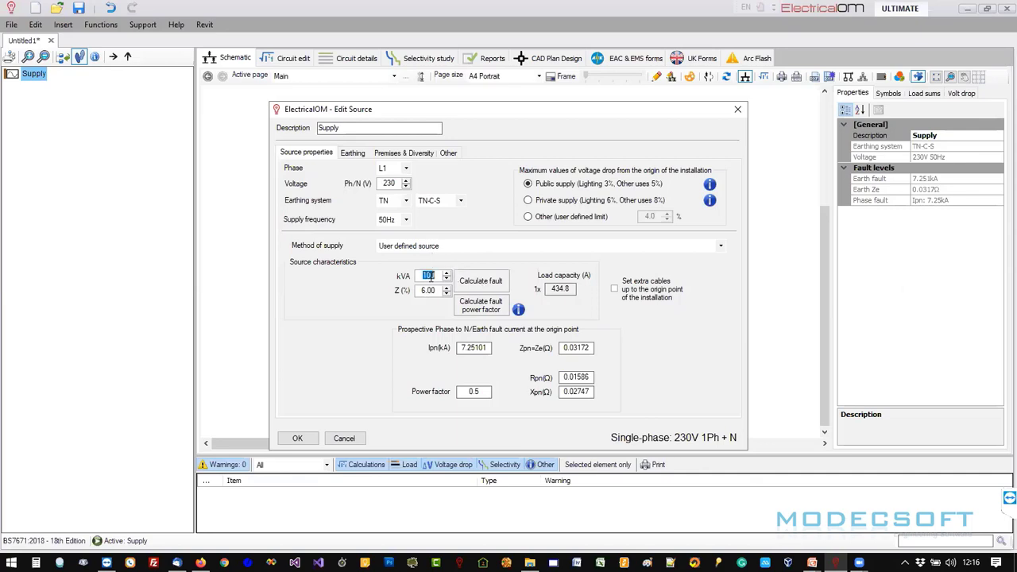
type("150")
left_click(493, 285)
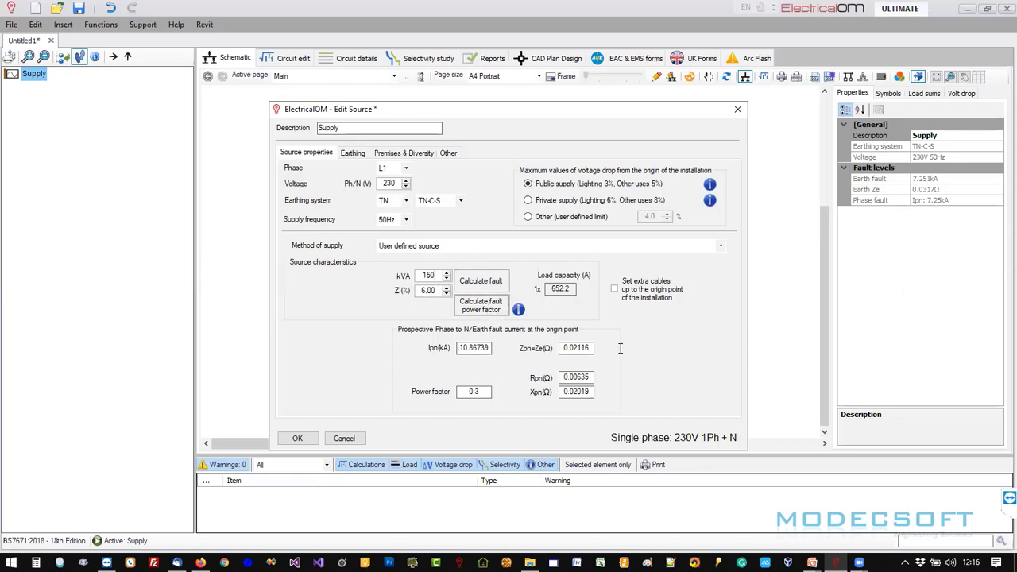
Try the low voltage sub-station supply method with maximum transformer rating 1000kVA, using a 35mm² Al supply cable 6 m long.
left_click(436, 247)
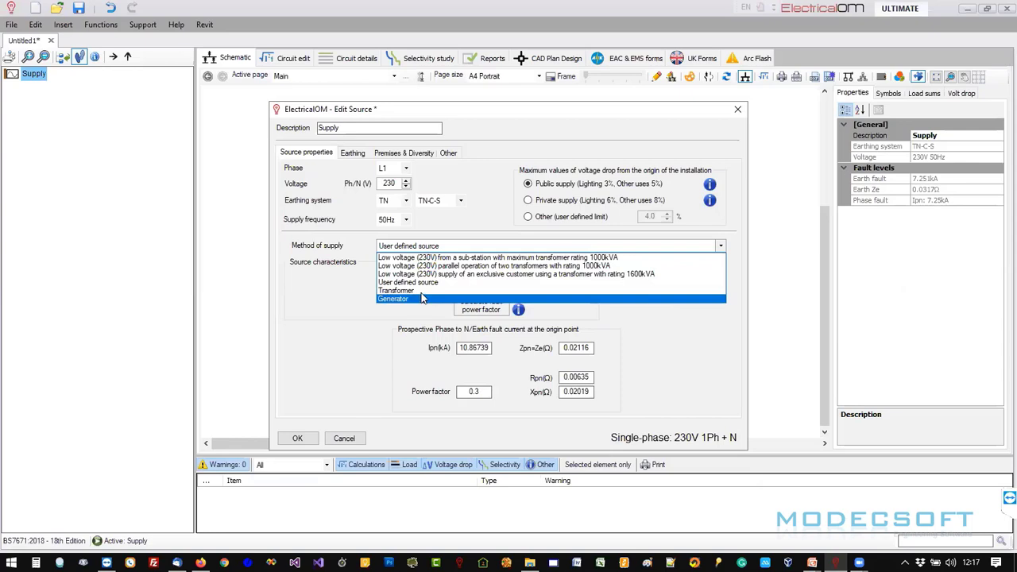
left_click(444, 259)
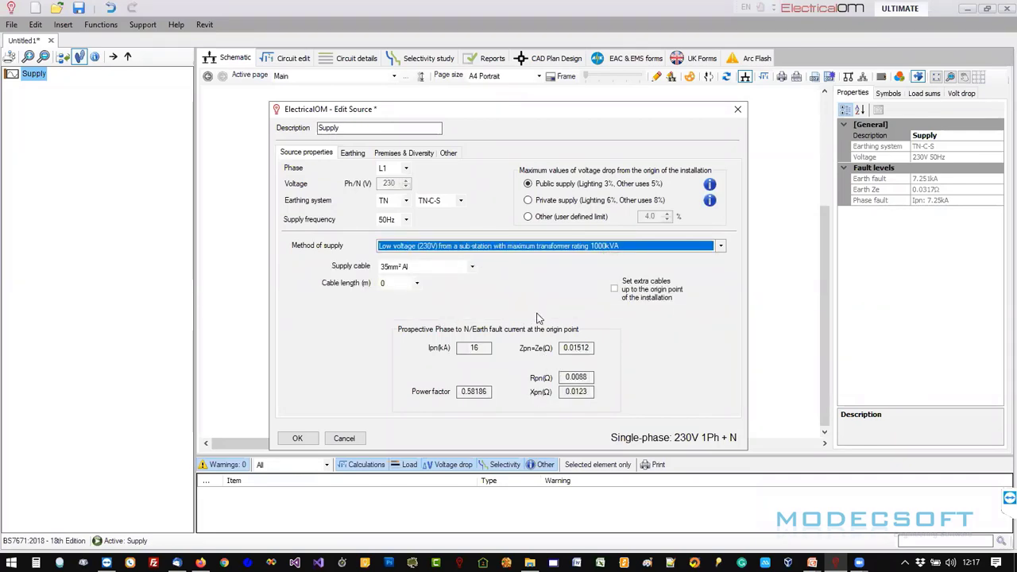
left_click(485, 245)
left_click(485, 259)
left_click(429, 266)
left_click(424, 277)
left_click(416, 284)
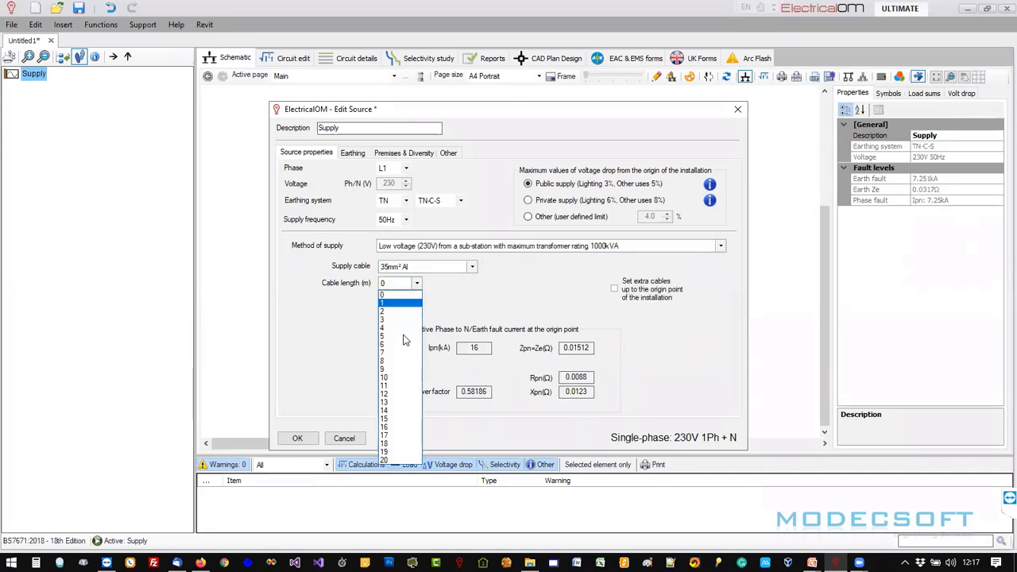
left_click(398, 343)
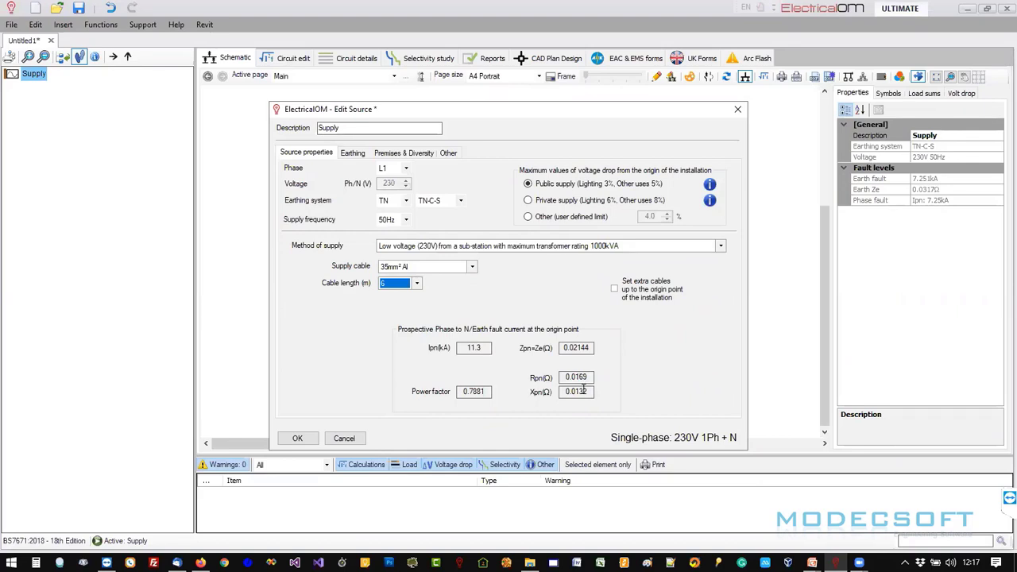
Return the supply method to User defined source, set Zpn=Ze to 0.15 Ω, and recalculate the fault power factor.
left_click(489, 246)
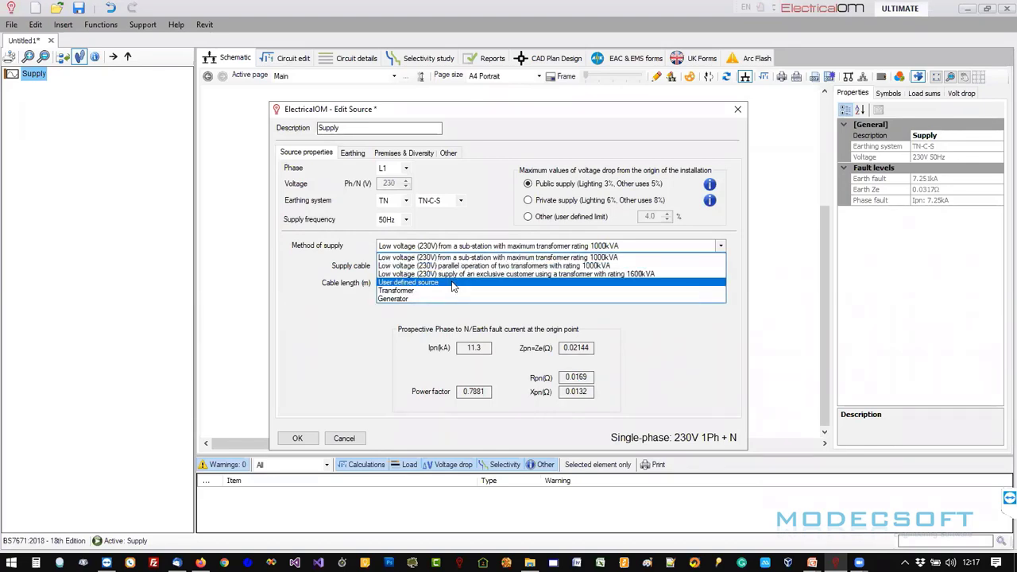
left_click(452, 283)
left_click(471, 280)
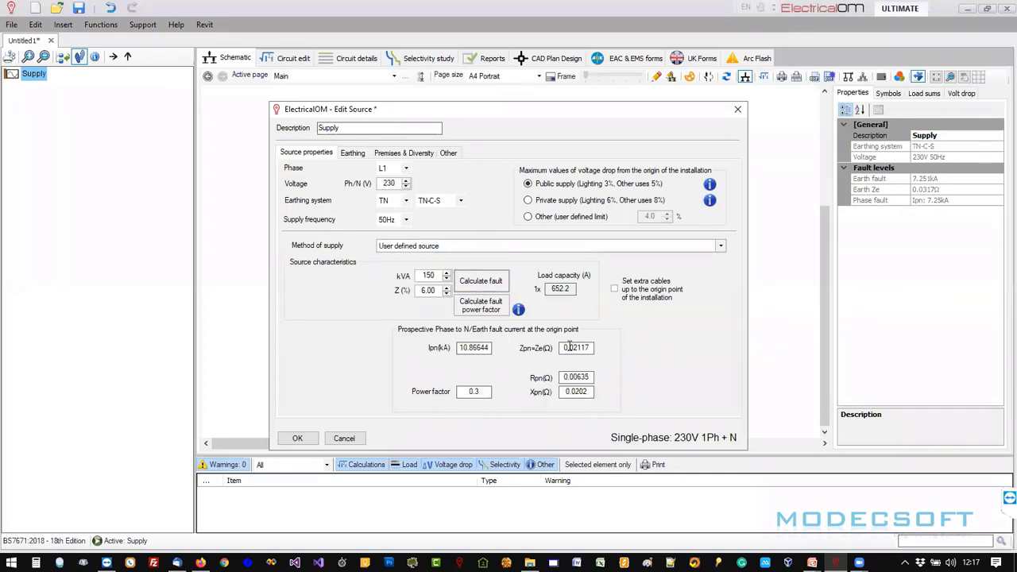
left_click_drag(569, 347, 596, 350)
type("0")
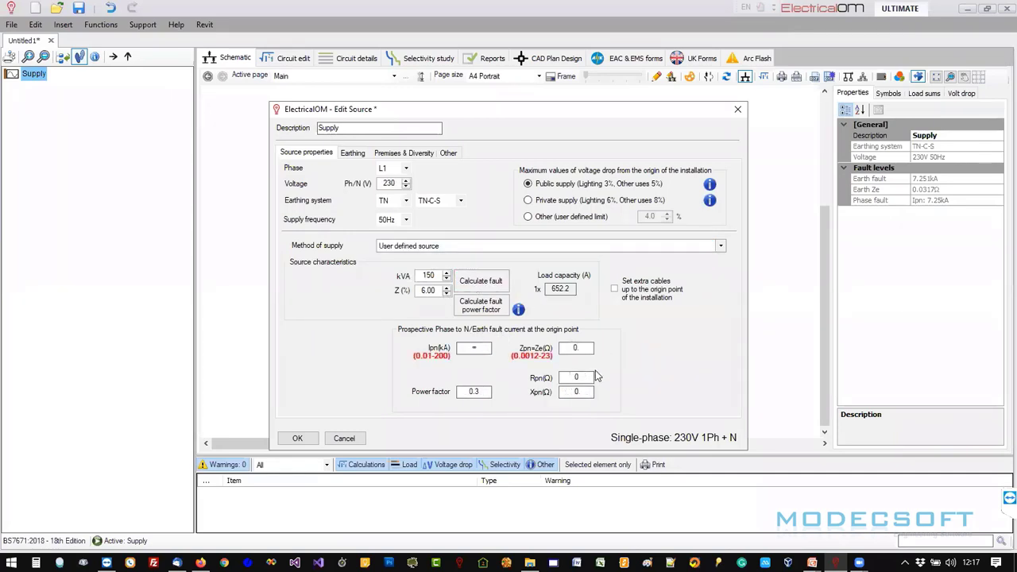
type(".15")
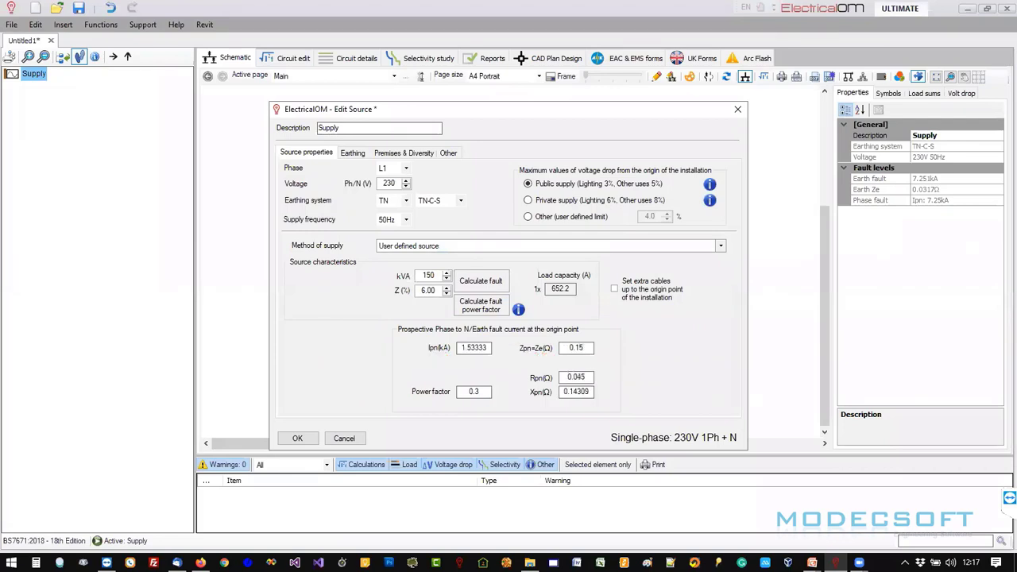
left_click(491, 308)
Consult the earthing conductor information, enable the supply's earthing conductor and set its cross-sectional area to 16 mm².
left_click(353, 153)
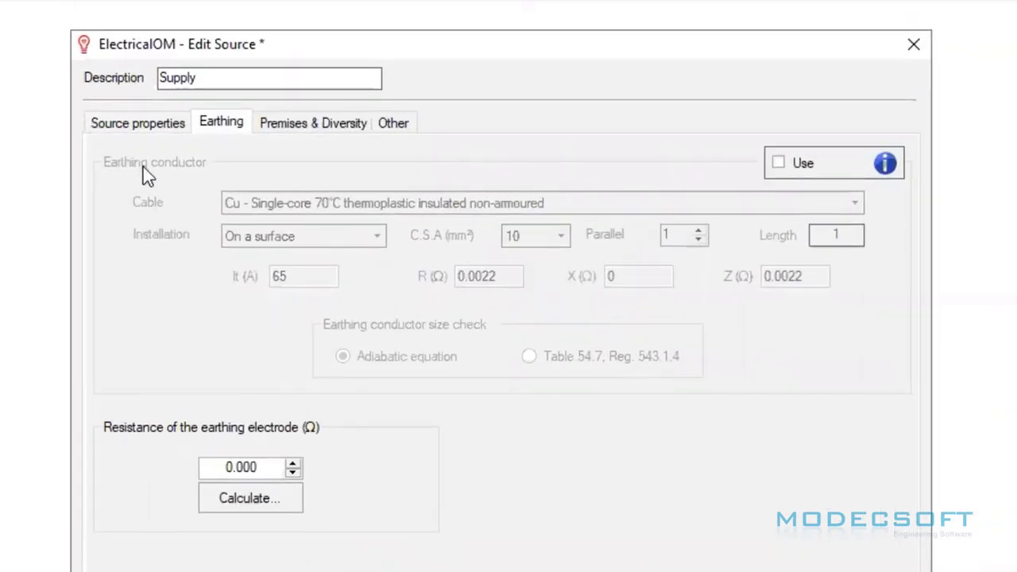
left_click(887, 166)
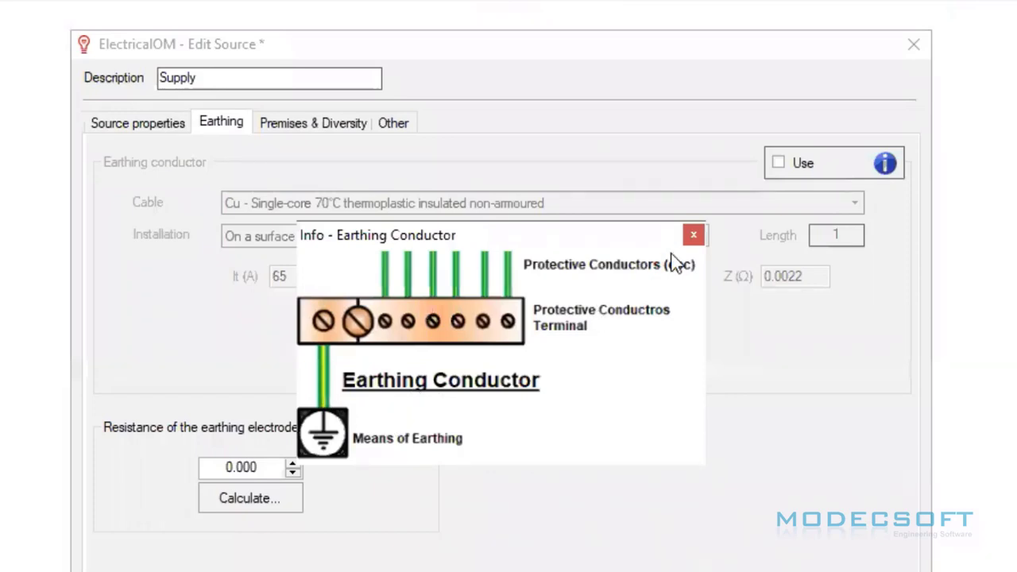
left_click(688, 238)
left_click(789, 162)
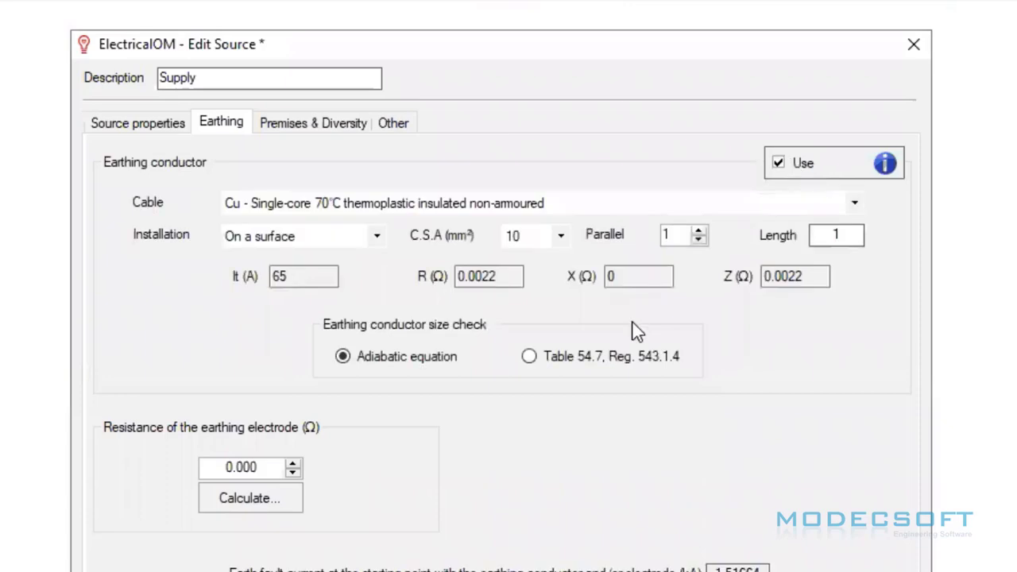
left_click(550, 236)
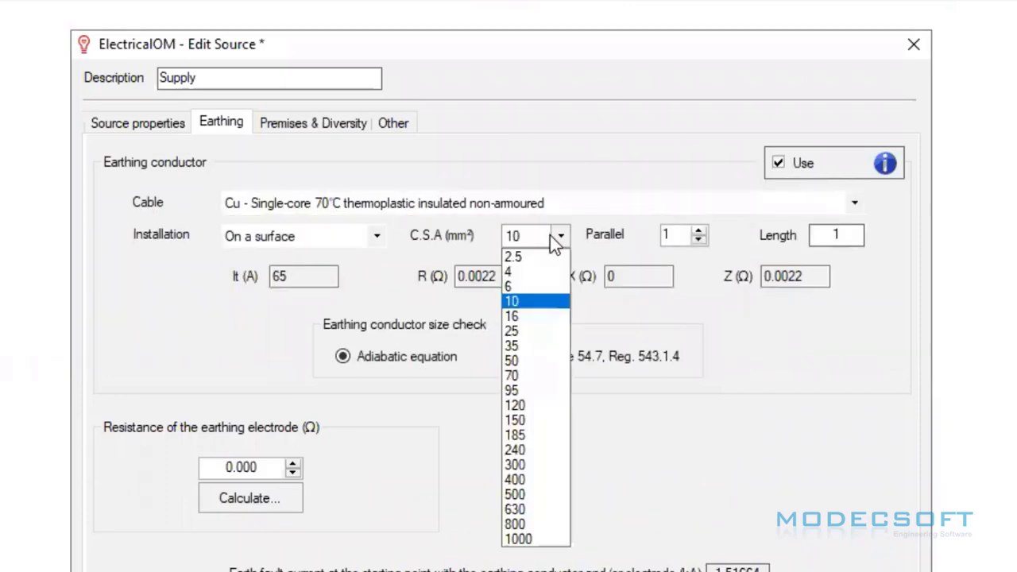
left_click(536, 315)
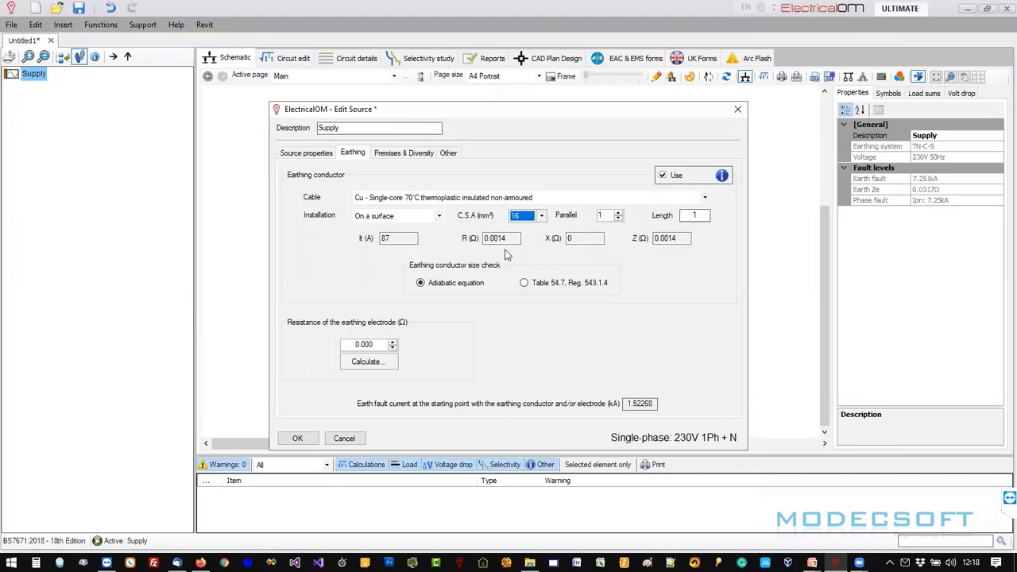
Review the supply's premises and diversity settings, including the available premises types.
left_click(413, 155)
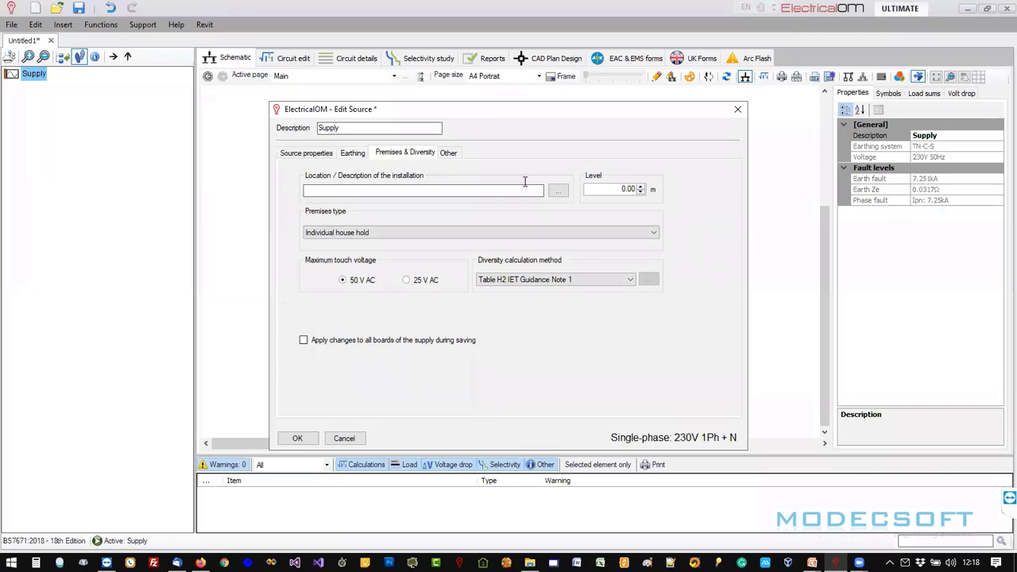
left_click(366, 238)
left_click(381, 239)
Enable protection from the supplier (DNO) and select a generic BS1361 Type II fuse rated 100 A.
left_click(459, 155)
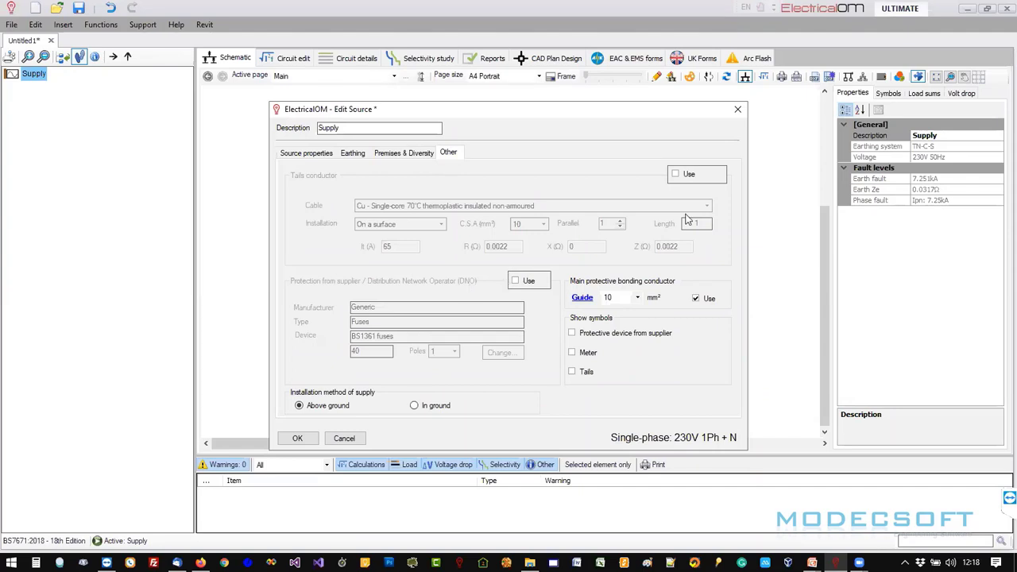
left_click(526, 288)
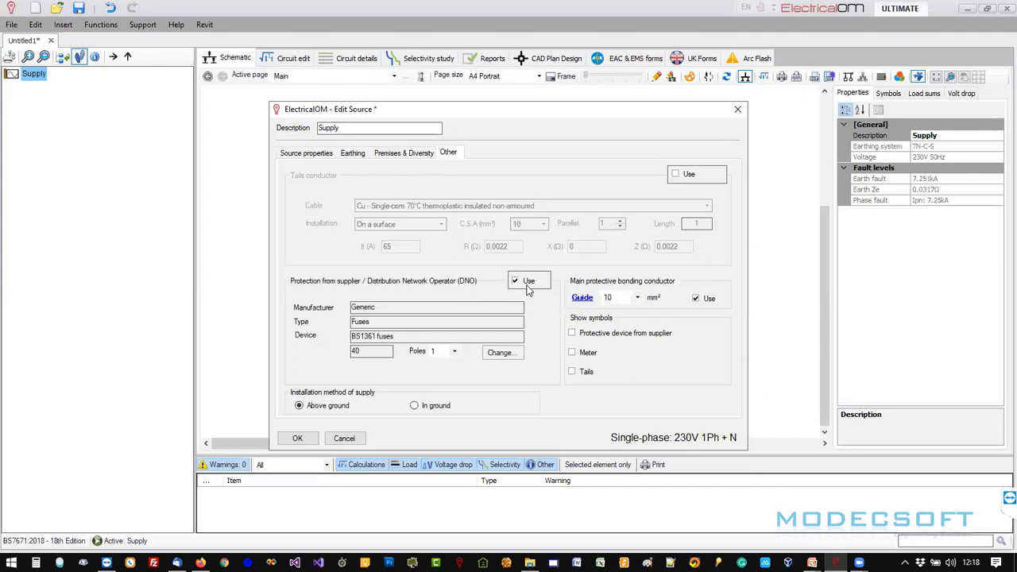
left_click(502, 353)
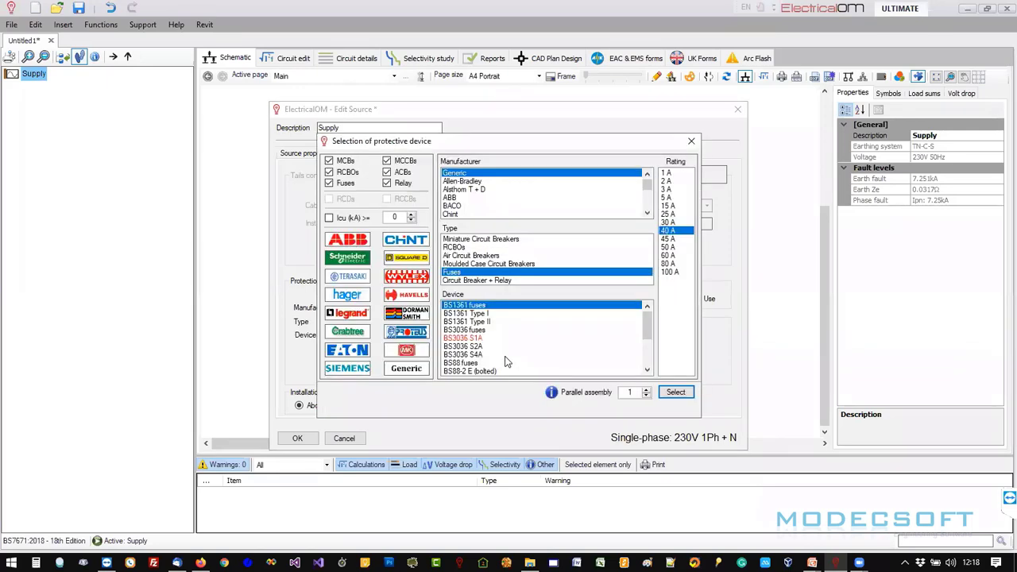
left_click(486, 322)
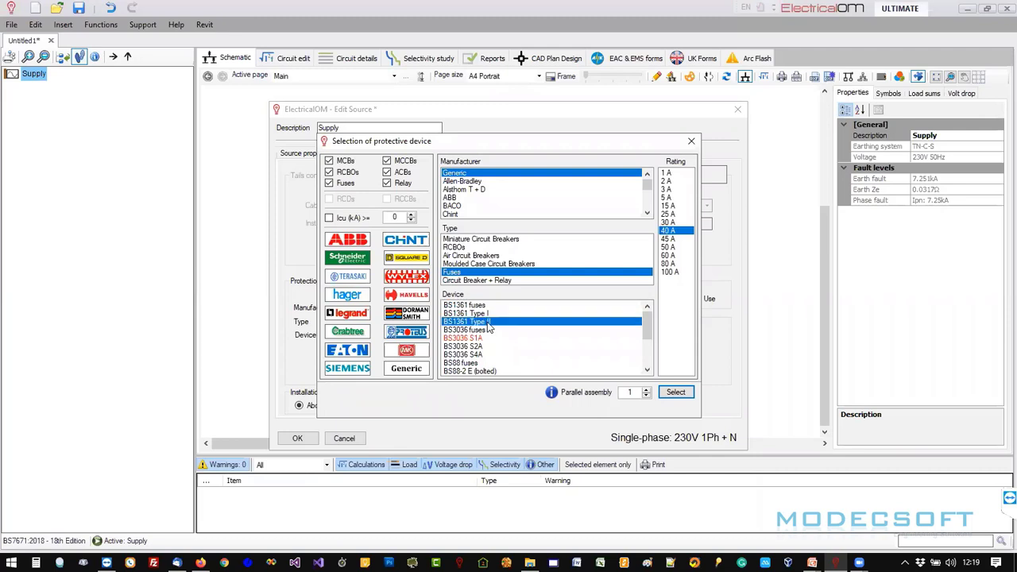
left_click(671, 272)
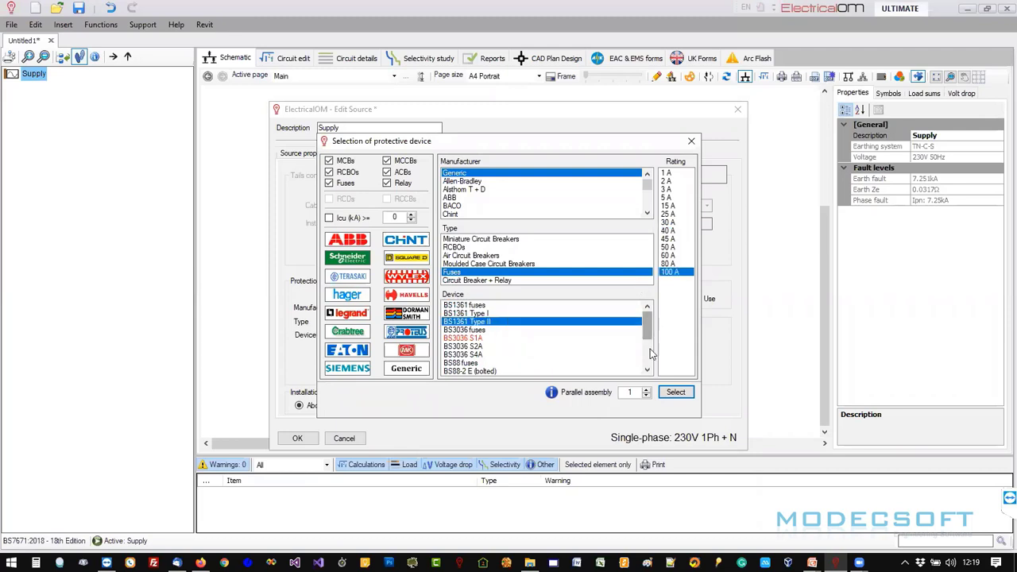
left_click(676, 393)
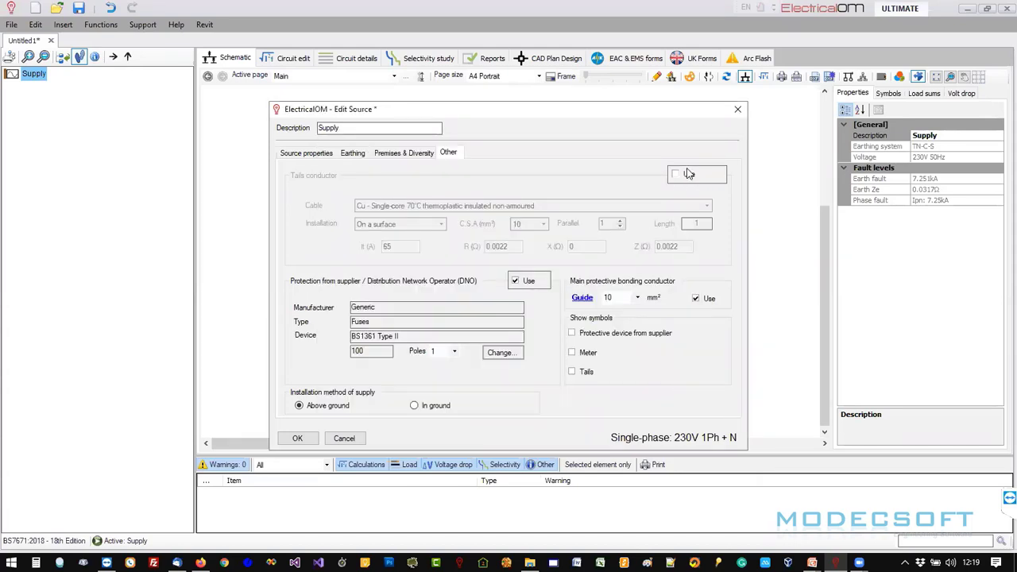
Change the supplier's protective device to a 100 A BS3036 S1A fuse and check its warning against the source's prospective fault current.
left_click(499, 353)
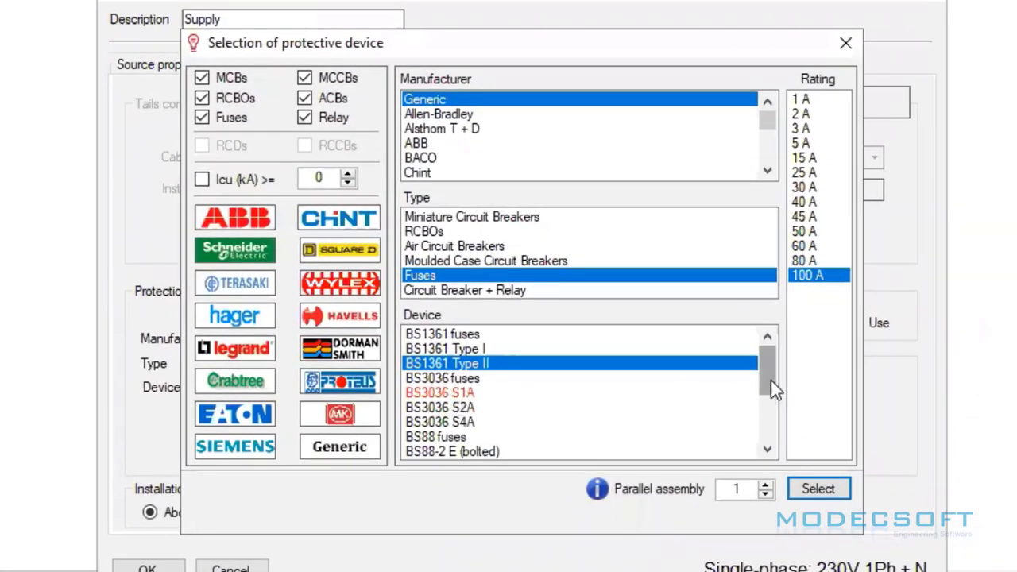
mouse_move(769, 366)
left_mouse_down()
mouse_move(766, 385)
mouse_move(763, 367)
left_mouse_up()
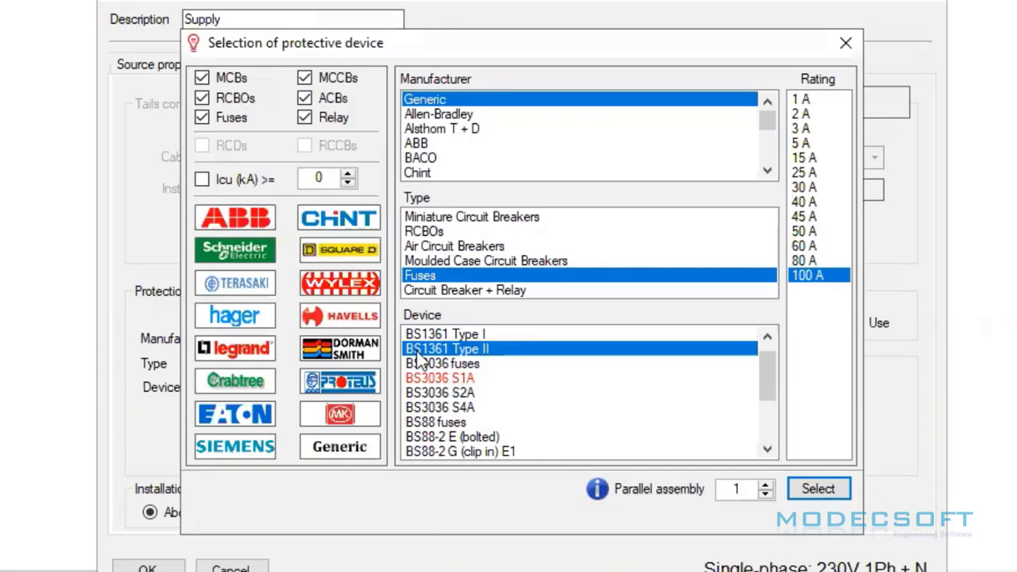
left_click(467, 380)
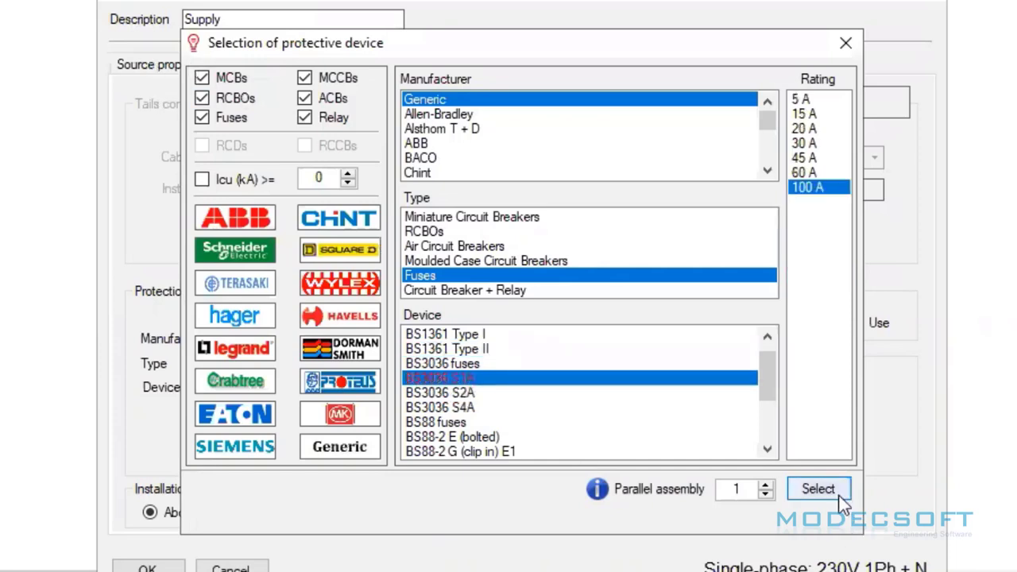
left_click(818, 489)
mouse_move(567, 366)
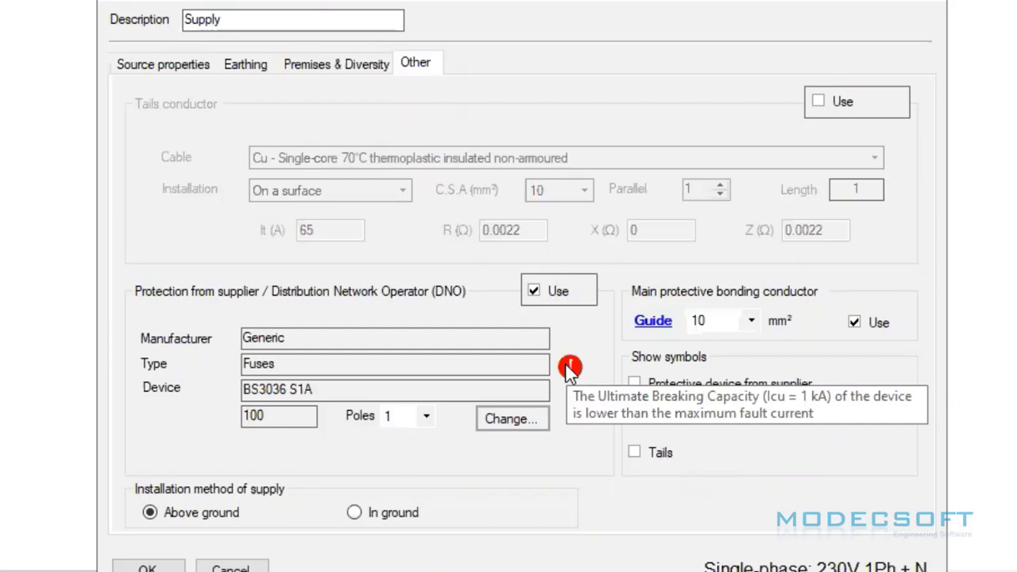
left_click(184, 63)
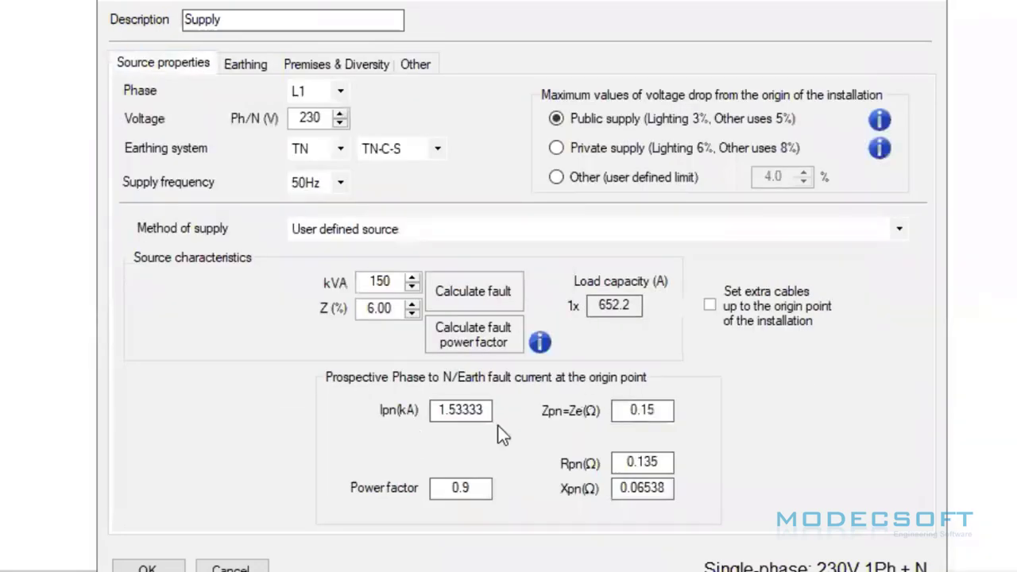
Change the supplier's protective device to a generic BS1361 Type II fuse rated 100 A.
left_click(420, 63)
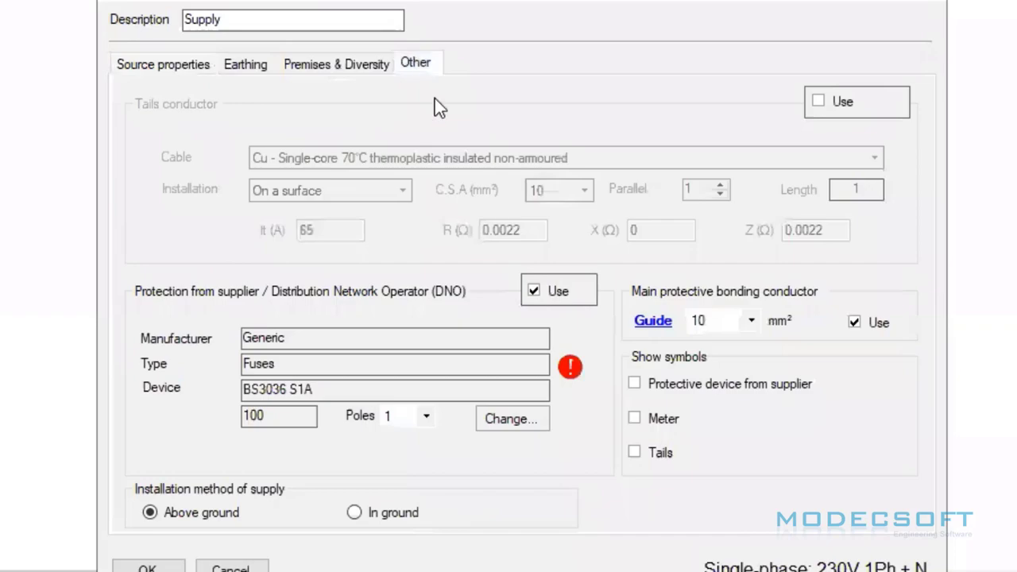
left_click(499, 423)
left_click(491, 364)
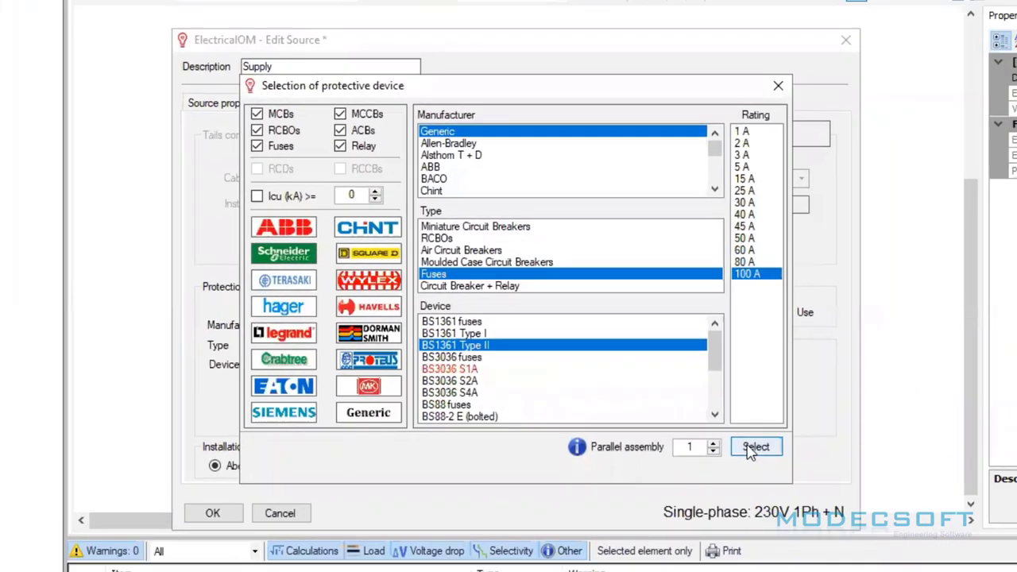
left_click(819, 489)
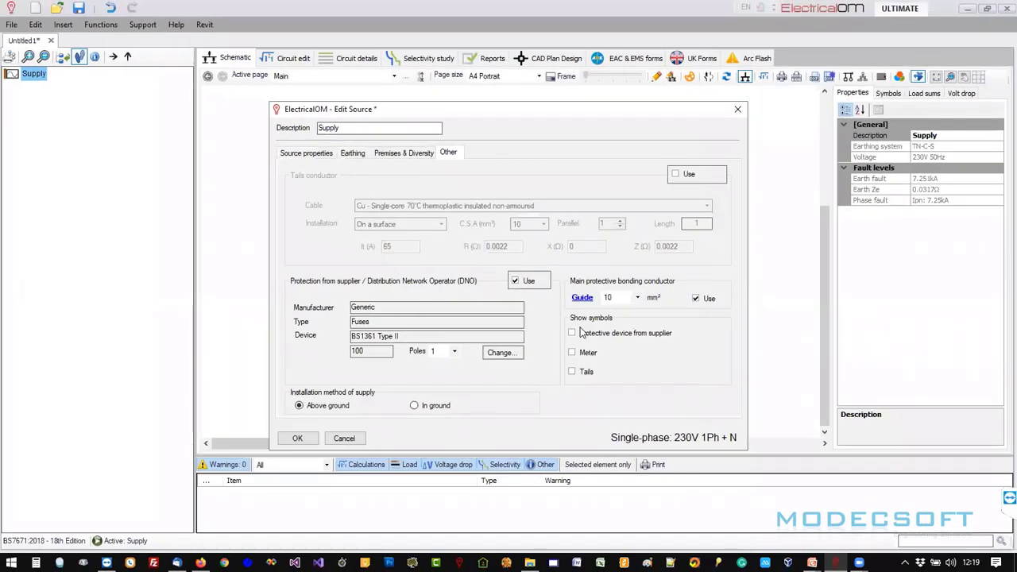
Enable the supply's tails conductor, set its cross-sectional area to 25 mm² and check its current rating against the supplier's fuse.
left_click(676, 175)
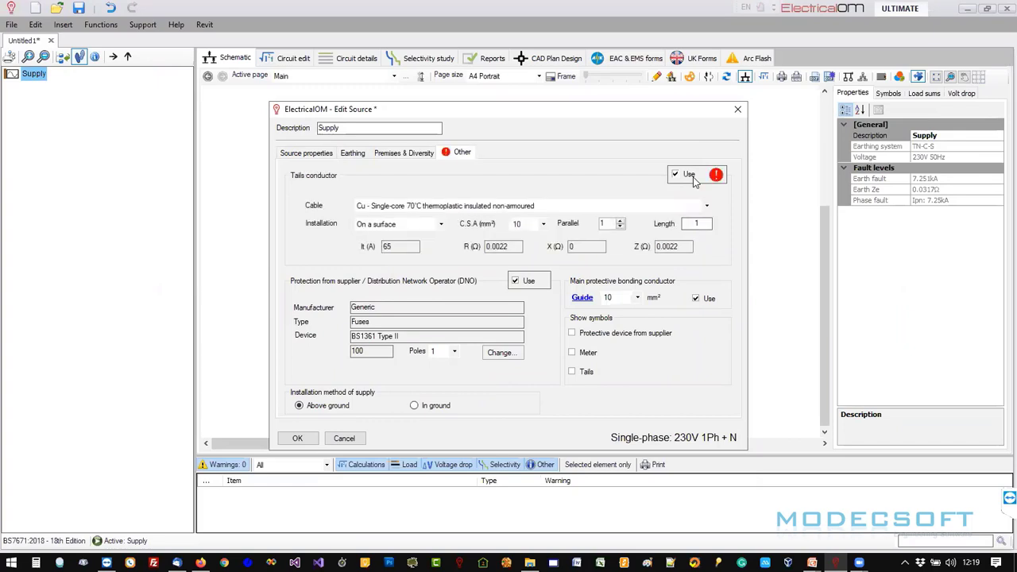
mouse_move(717, 177)
double_click(393, 248)
double_click(358, 351)
left_click(542, 224)
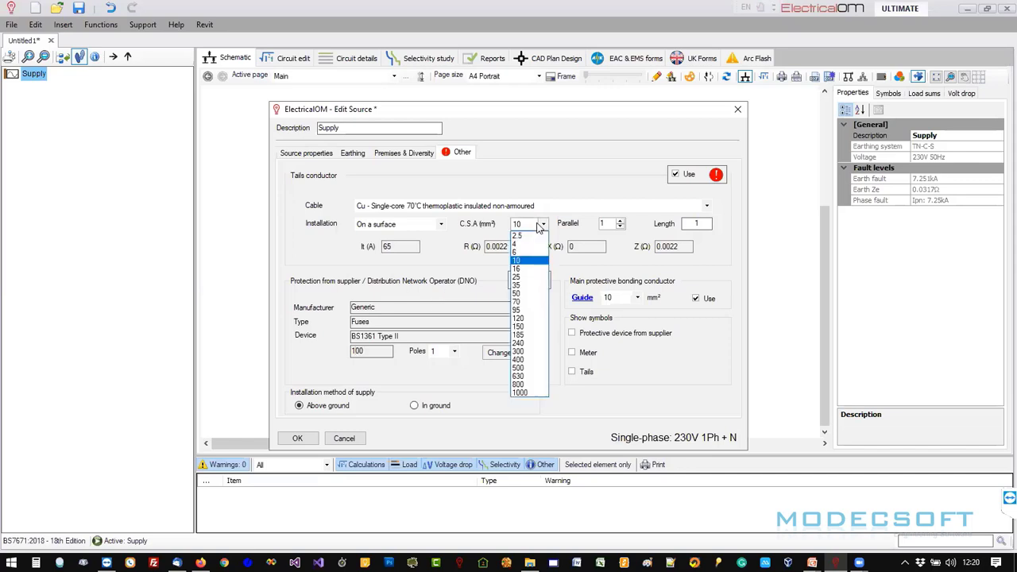
left_click(535, 278)
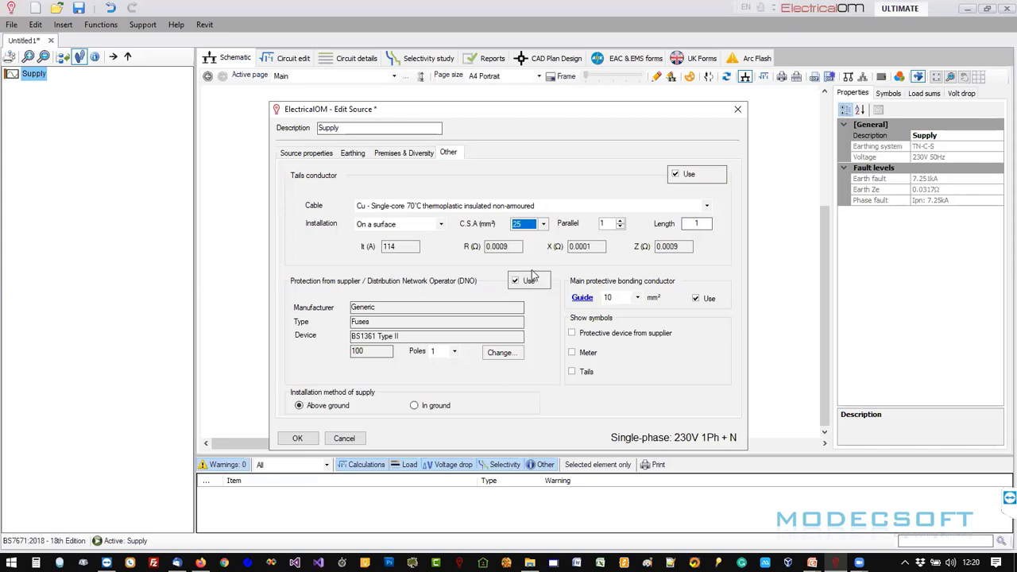
left_click(388, 247)
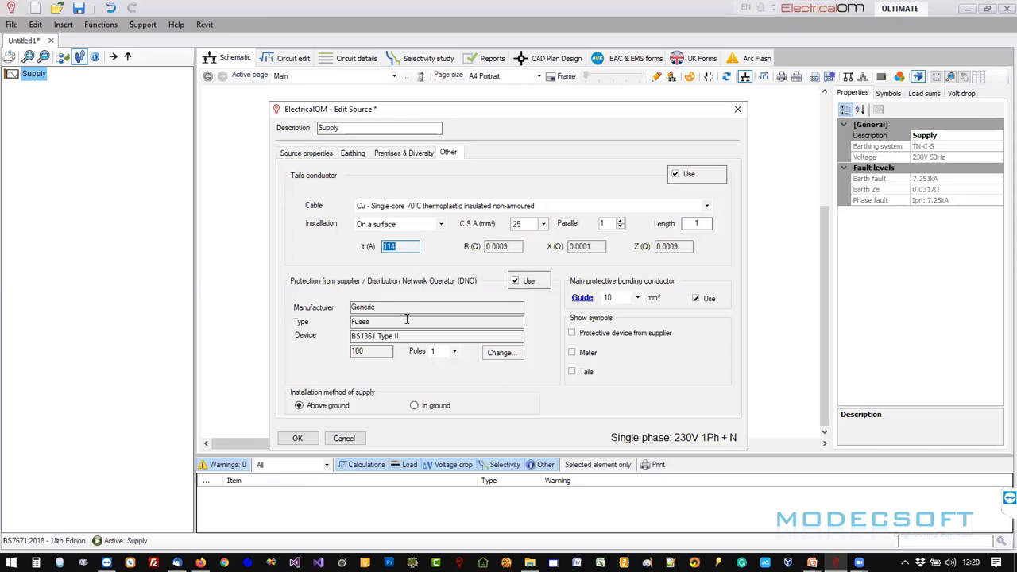
left_click(360, 353)
Show the symbols for the supplier's protective device, meter and tails, and apply the supply settings.
left_click(598, 334)
left_click(588, 352)
left_click(588, 371)
left_click(298, 438)
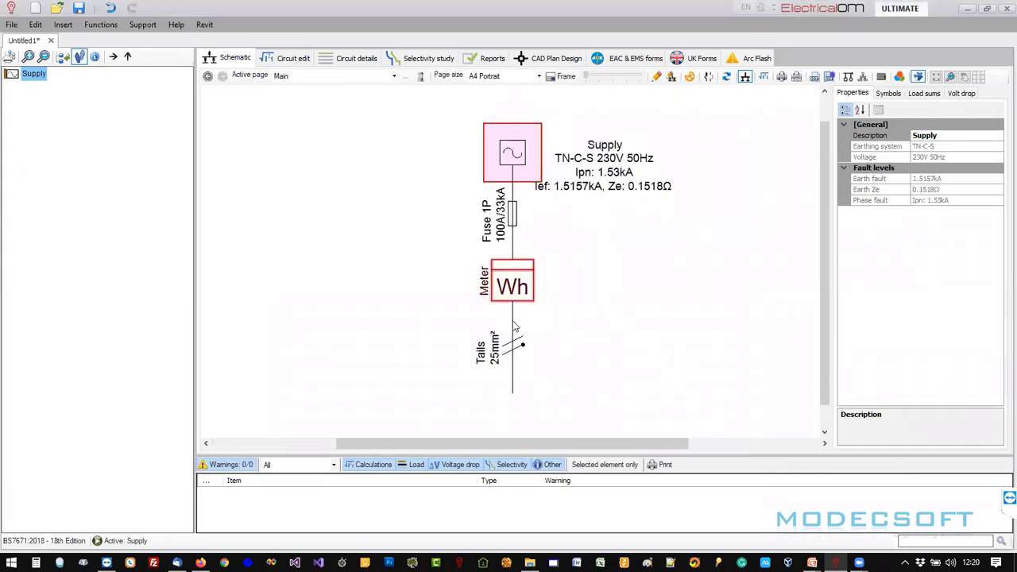
Insert a single-phase distribution board fed from the supply in the schematic.
scroll(517, 329, "down", 1)
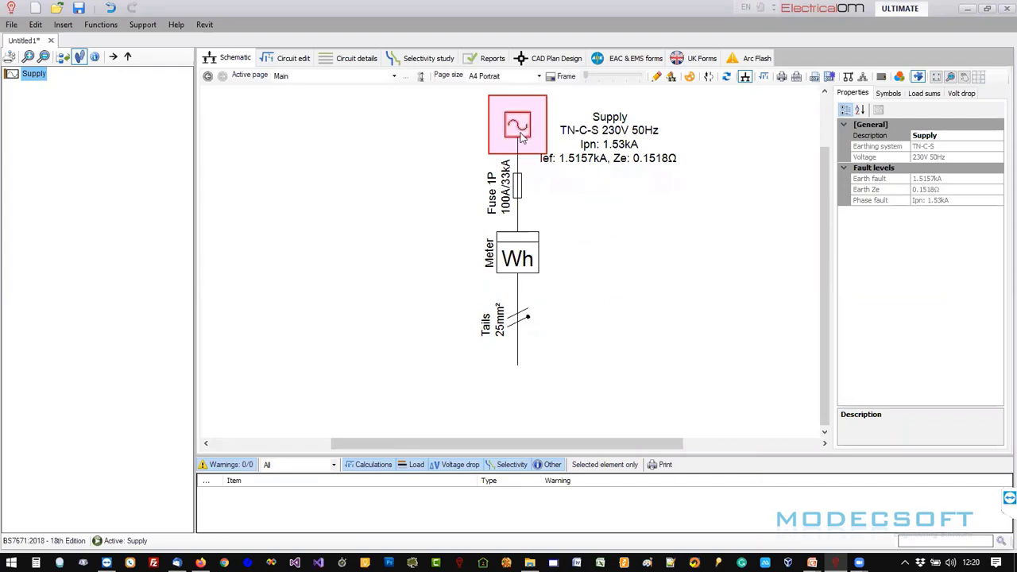
scroll(520, 137, "down", 2, "ctrl")
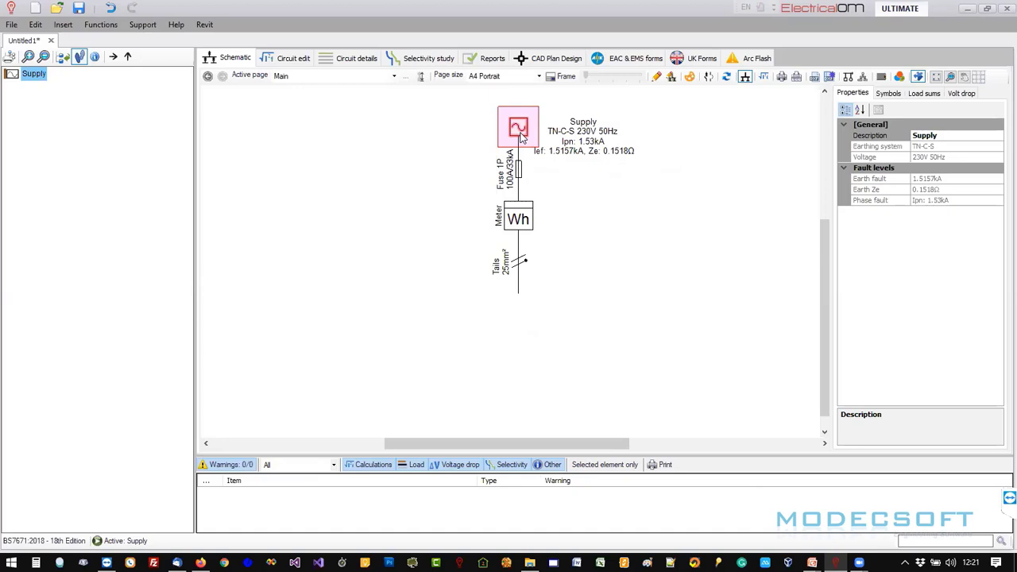
right_click(520, 137)
mouse_move(569, 143)
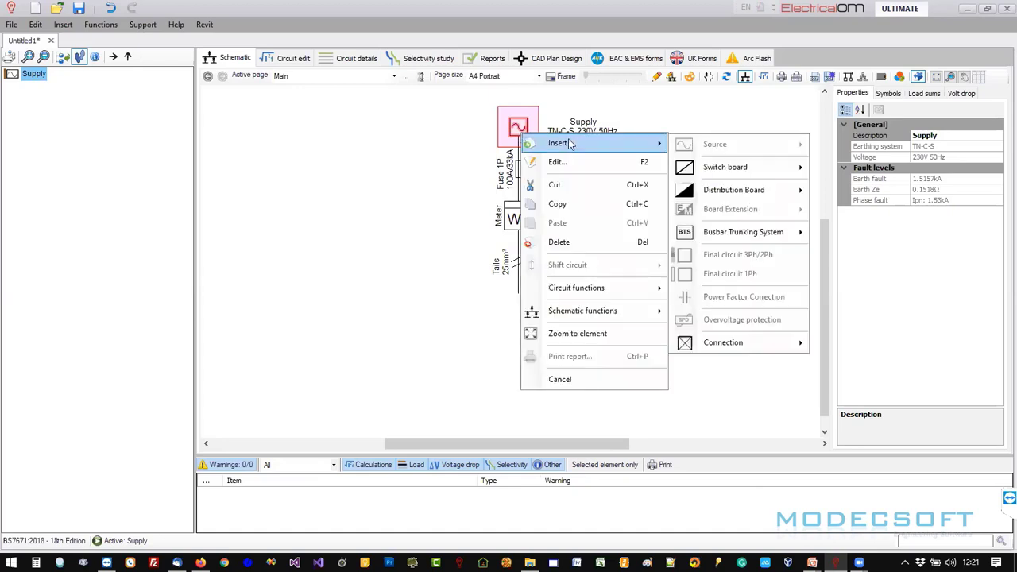
mouse_move(752, 197)
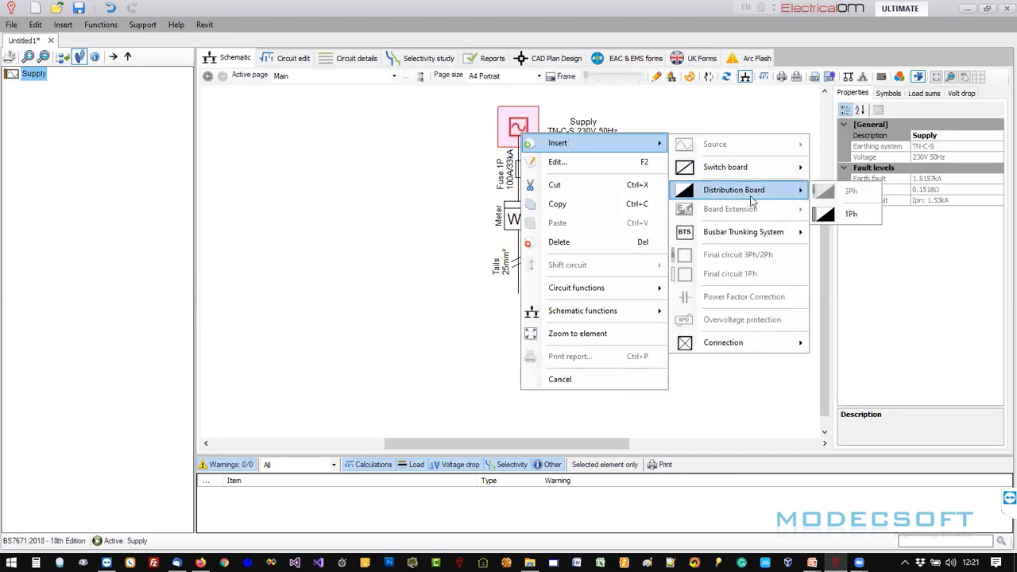
mouse_move(745, 353)
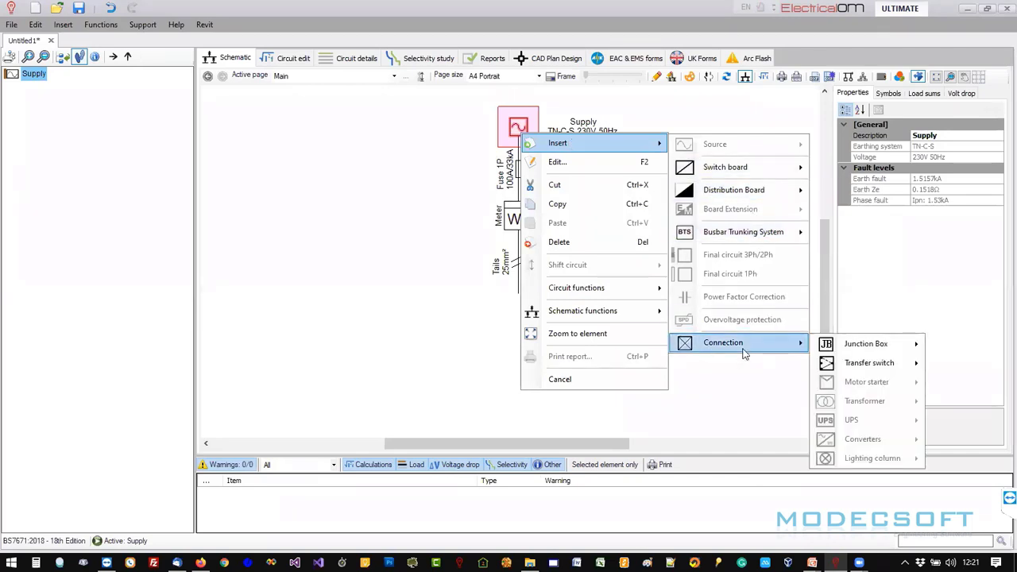
mouse_move(855, 364)
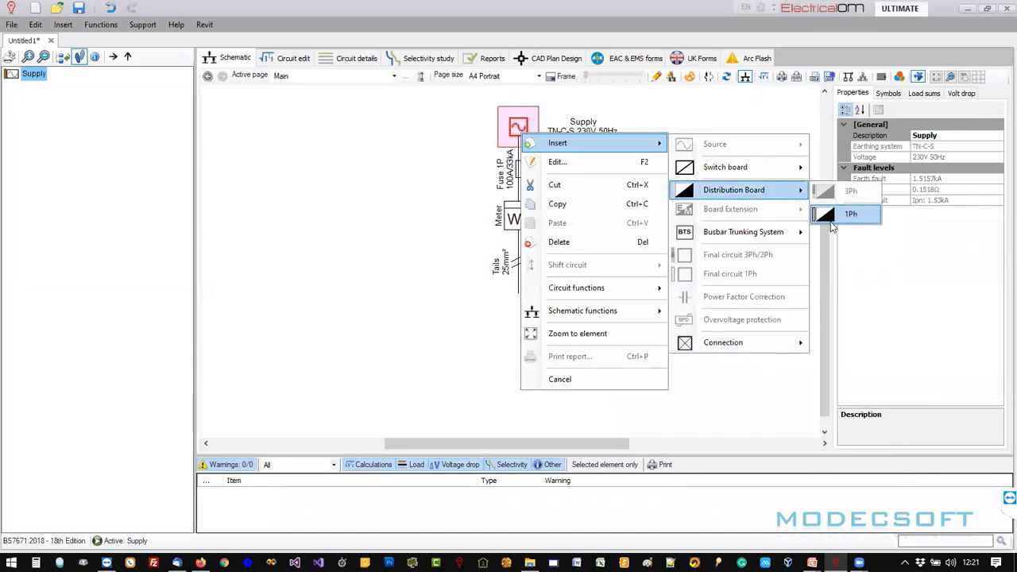
left_click(849, 215)
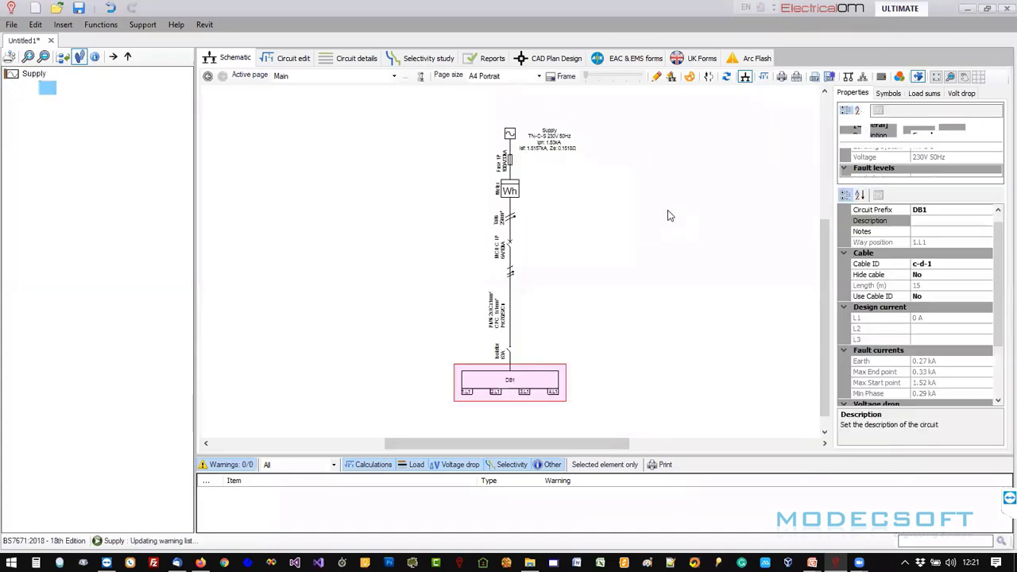
Set the number of ways of the distribution board to 2.
scroll(528, 376, "up", 3)
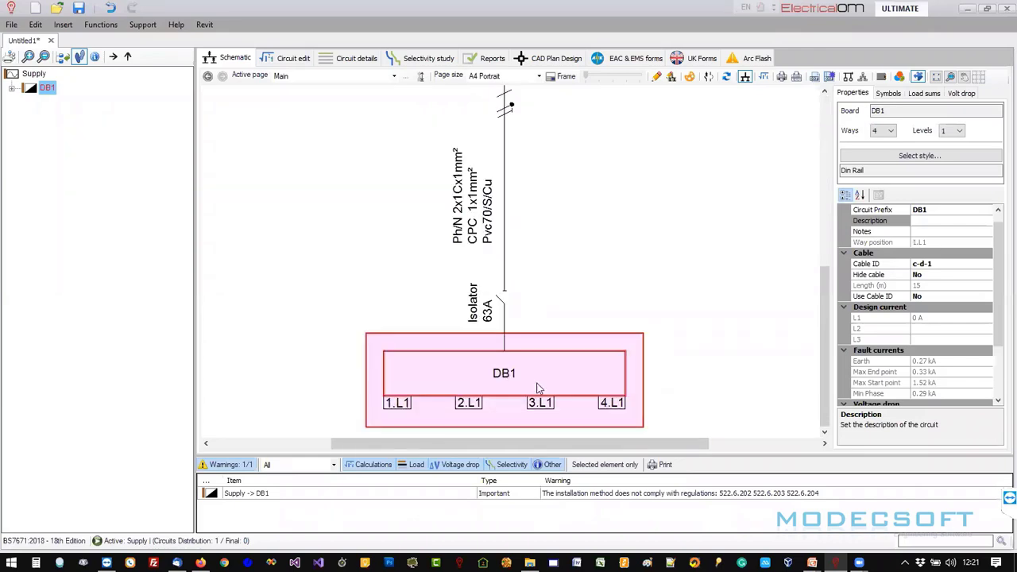
scroll(536, 384, "down", 3)
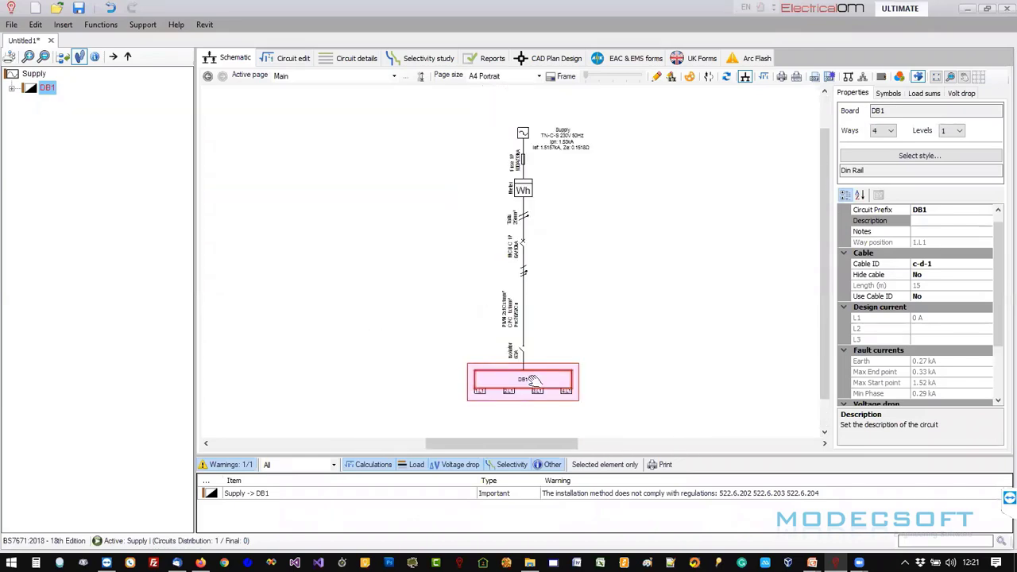
middle_click_drag(538, 389, 545, 355)
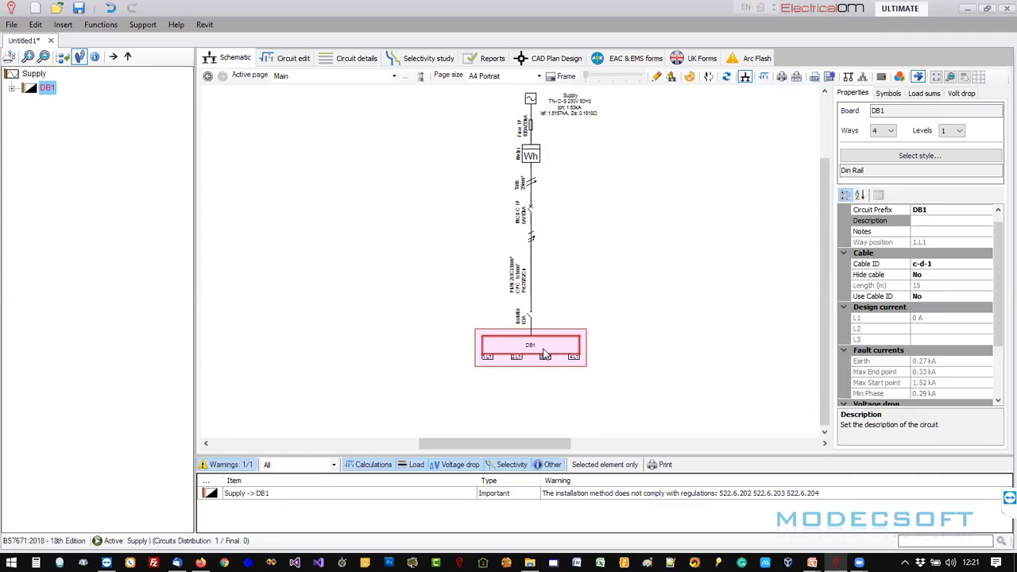
left_click(891, 131)
left_click(892, 145)
left_click(891, 145)
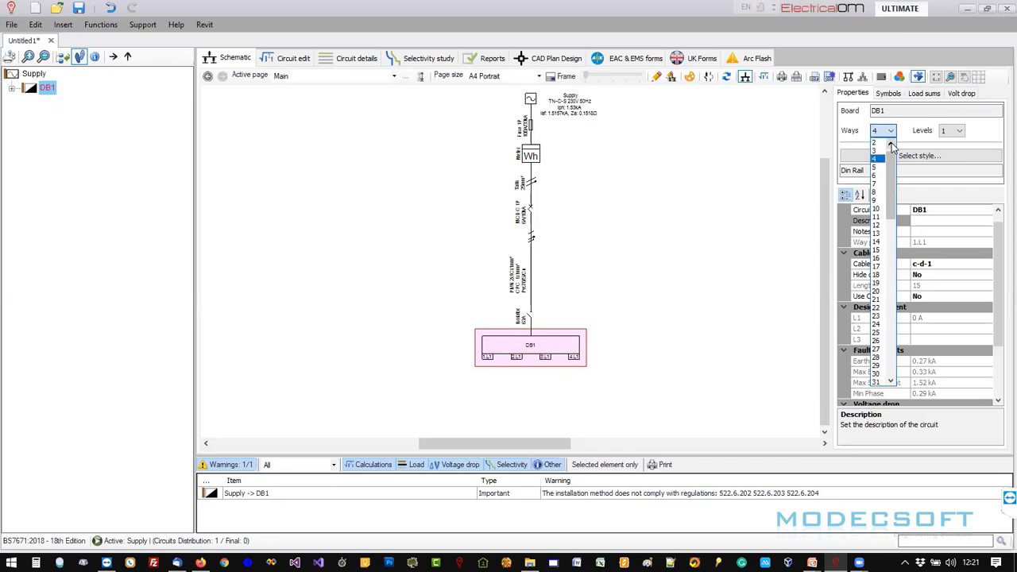
left_click(878, 142)
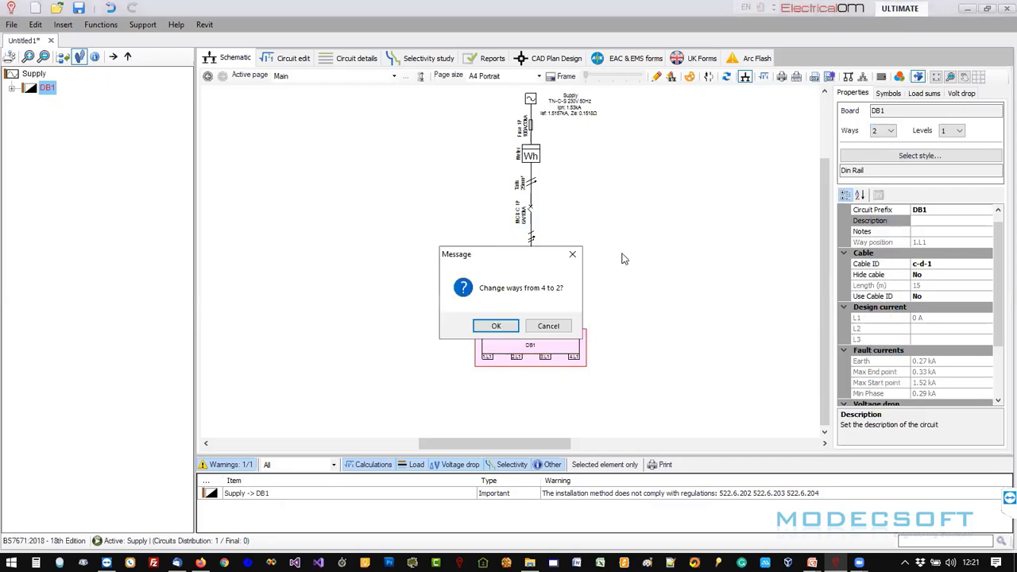
left_click(495, 325)
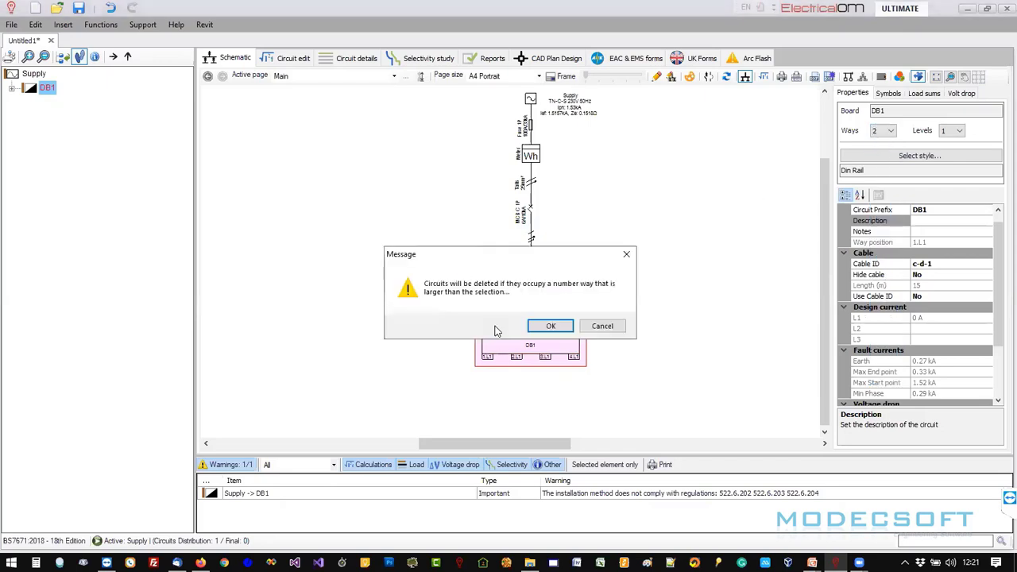
left_click(551, 326)
Insert a single-phase board extension on way 1.L1 of the distribution board.
scroll(529, 381, "up", 5)
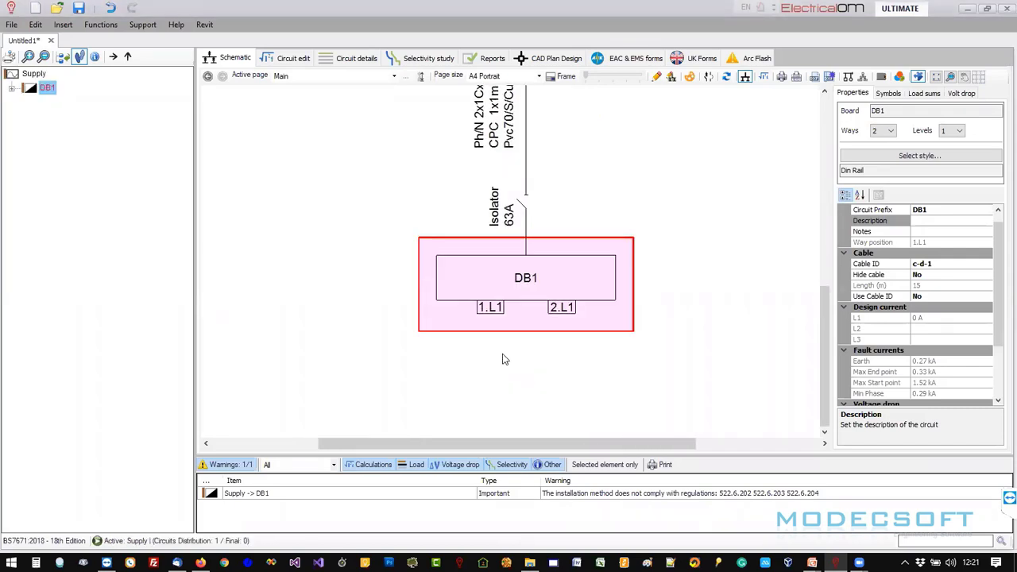
right_click(474, 297)
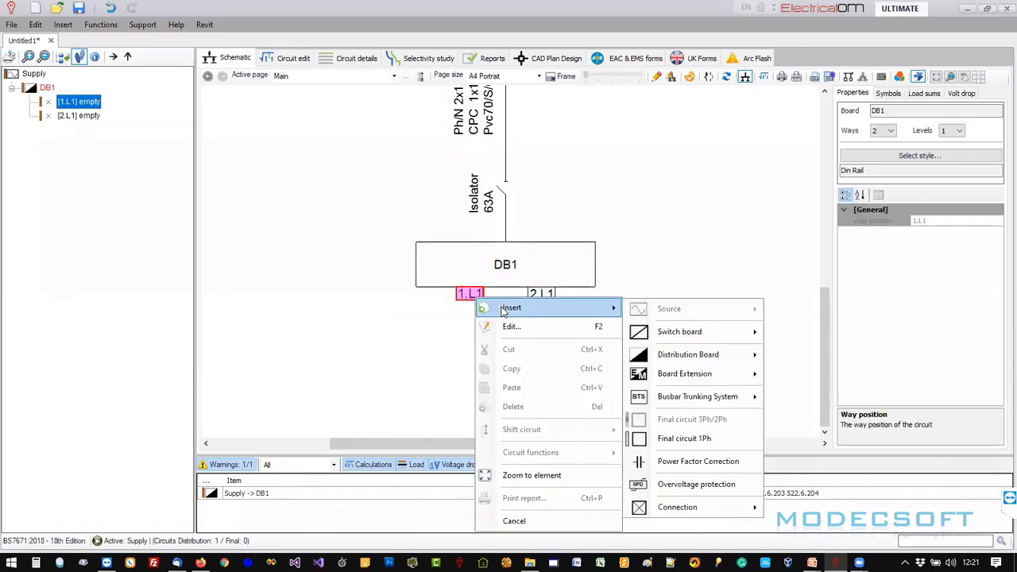
mouse_move(693, 383)
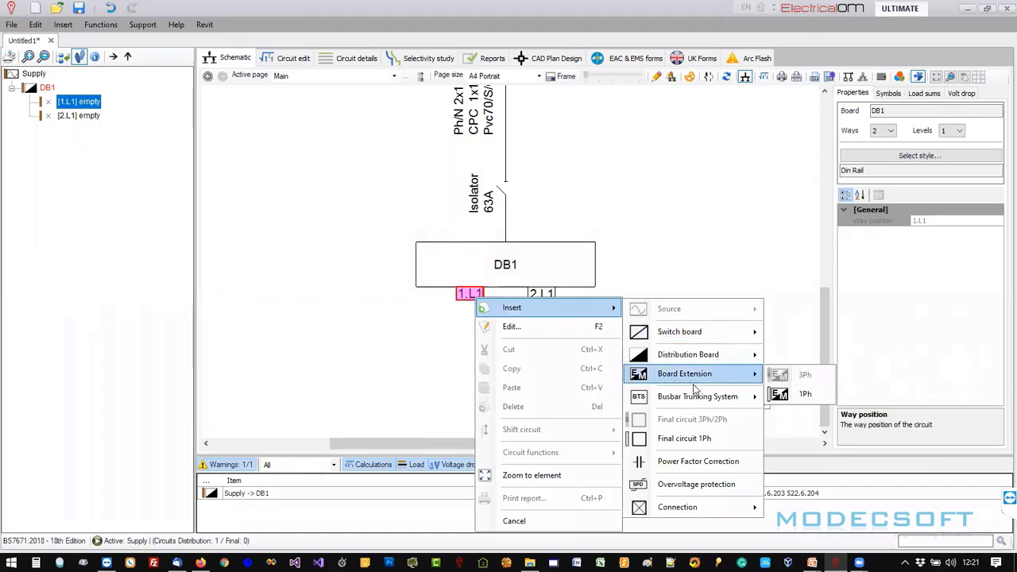
left_click(799, 393)
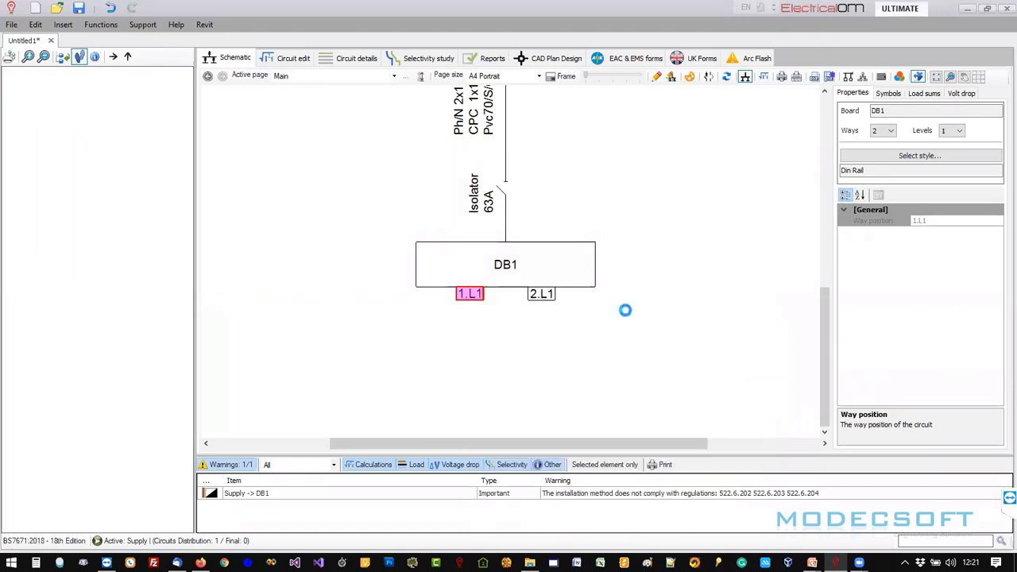
Set the number of ways of the board extension to 6.
middle_click_drag(447, 306, 460, 204)
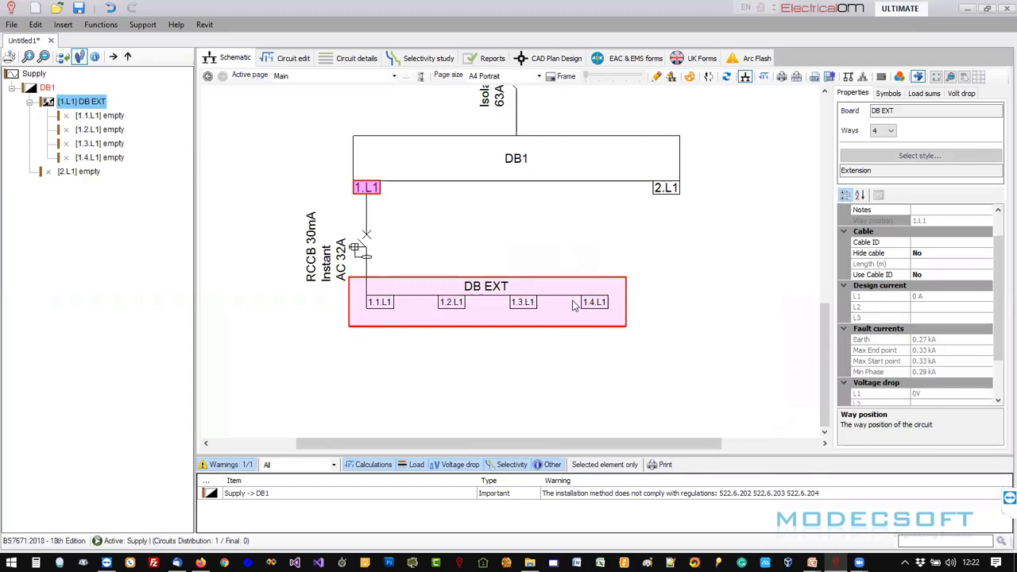
left_click(889, 131)
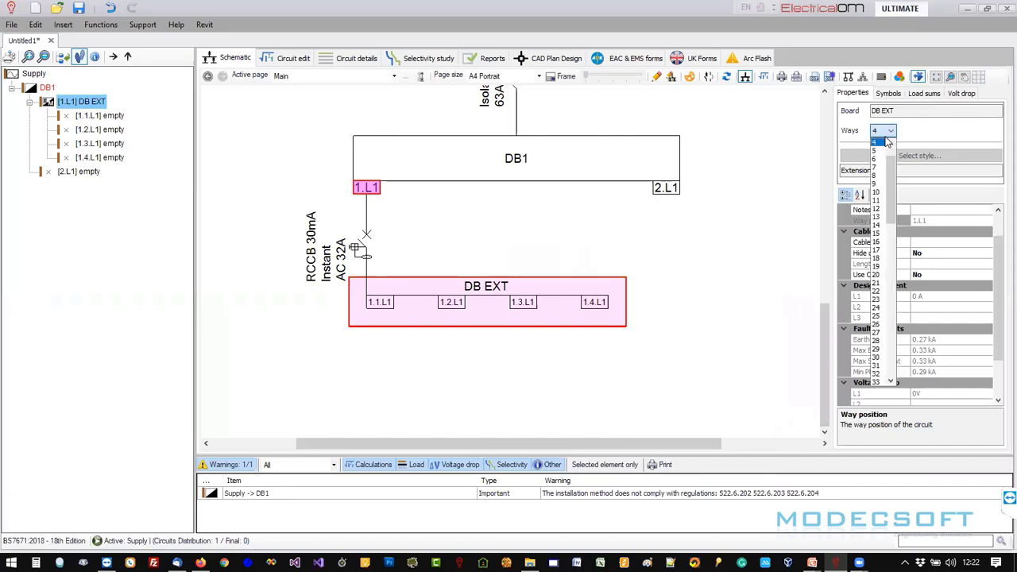
left_click(880, 158)
left_click(490, 325)
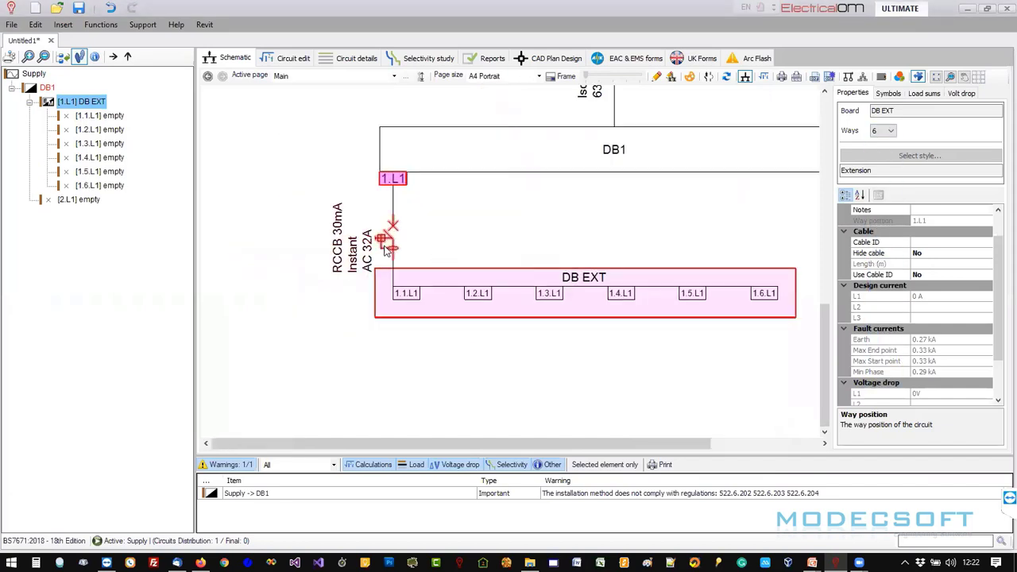
Change the board extension's protective device to a generic 30 mA instant RCCB rated 100 A.
right_click(384, 243)
left_click(416, 276)
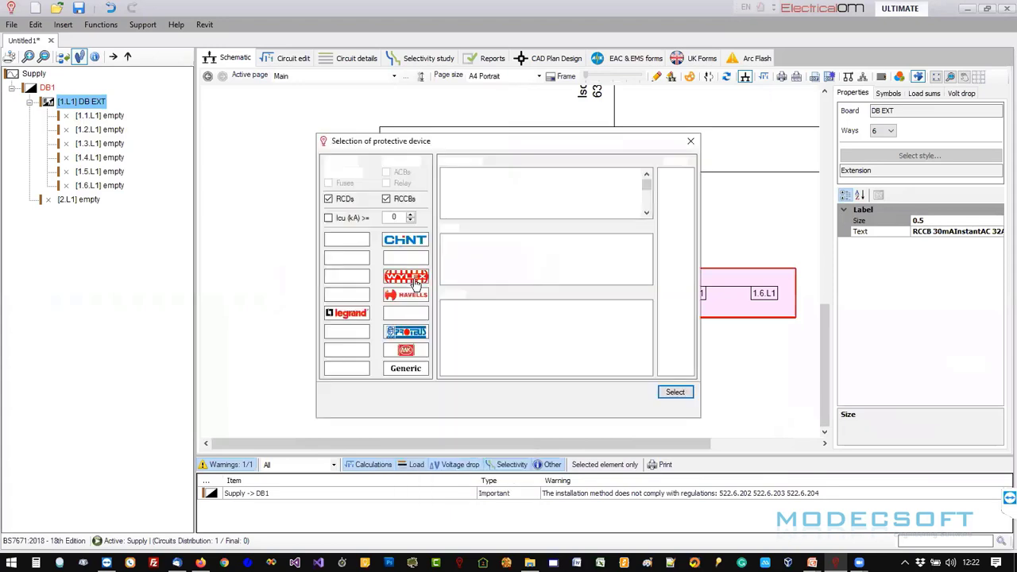
left_click(668, 213)
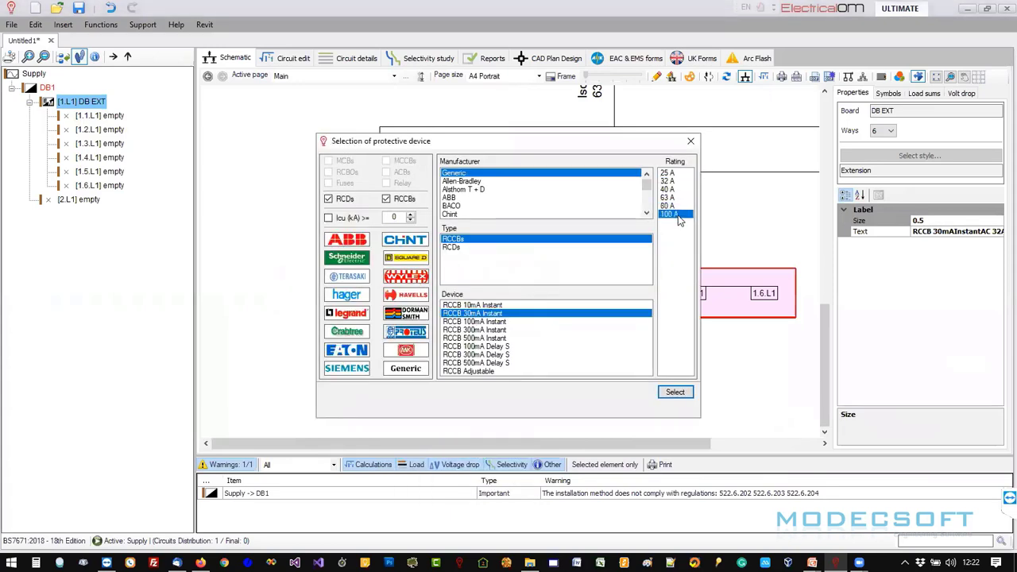
left_click(675, 392)
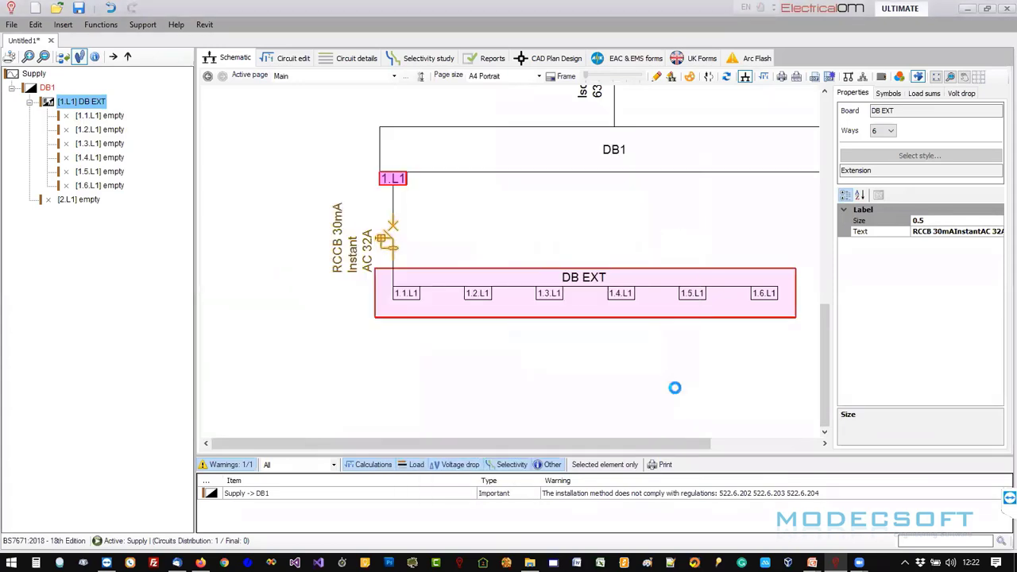
Copy the board extension on way 1.L1 of DB1 and paste it onto way 2.L1.
scroll(434, 355, "down", 1)
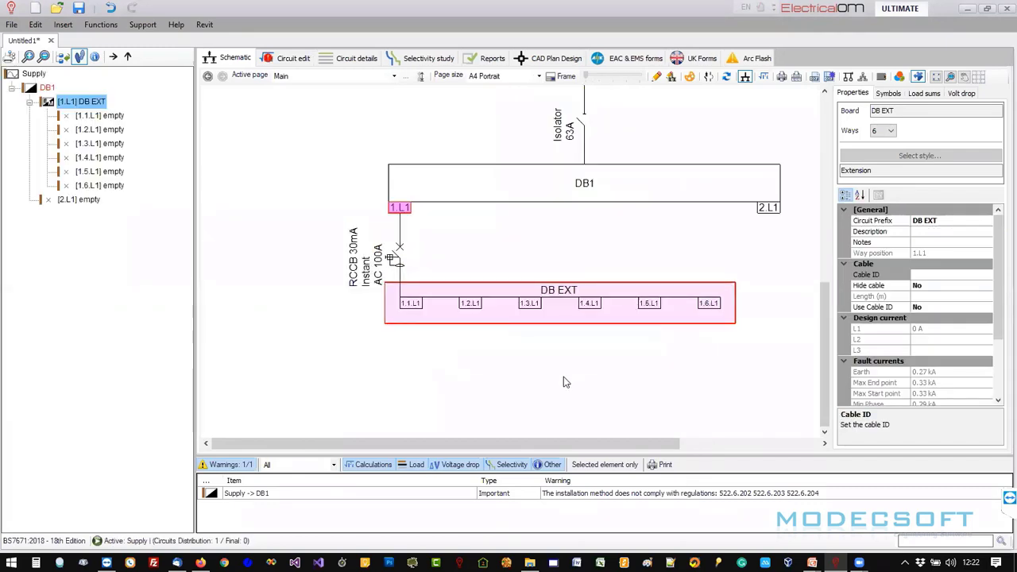
middle_click_drag(563, 376, 450, 370)
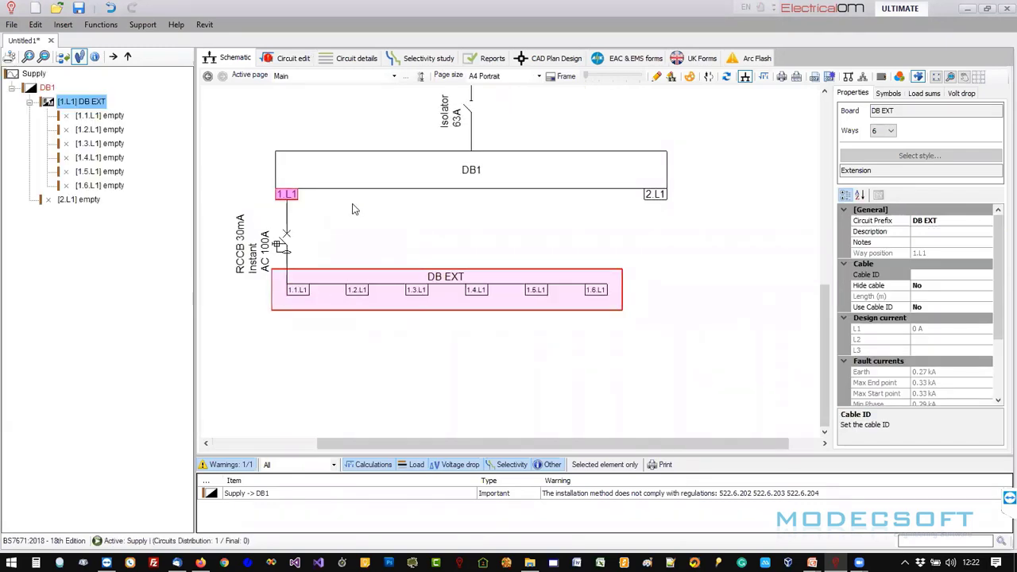
right_click(297, 200)
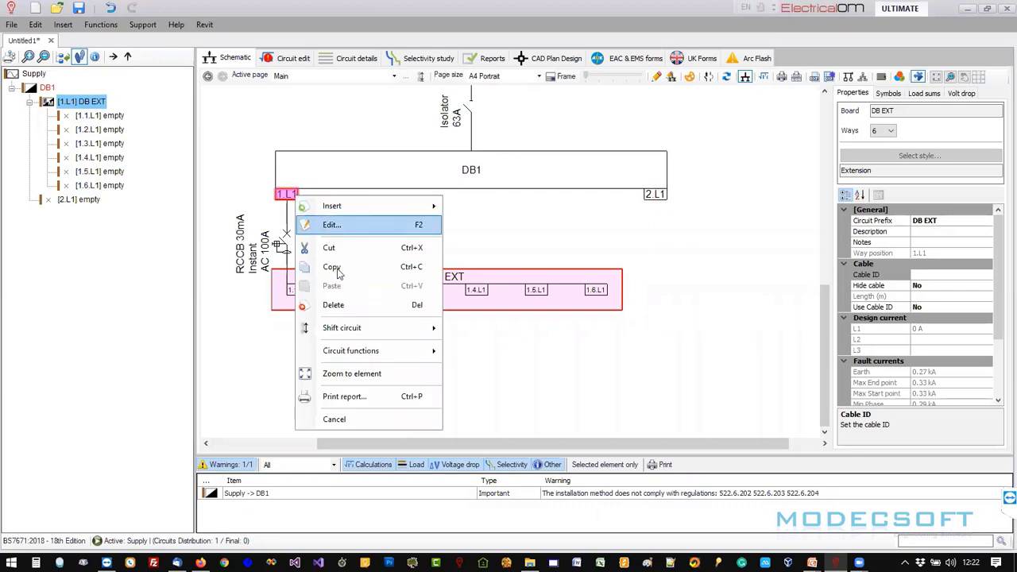
left_click(625, 219)
right_click(653, 196)
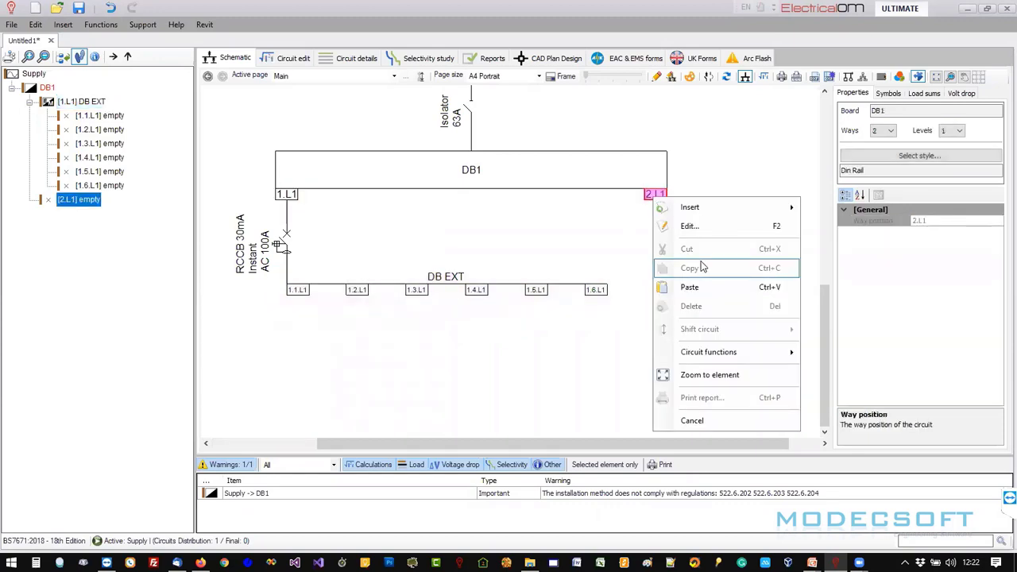
left_click(691, 287)
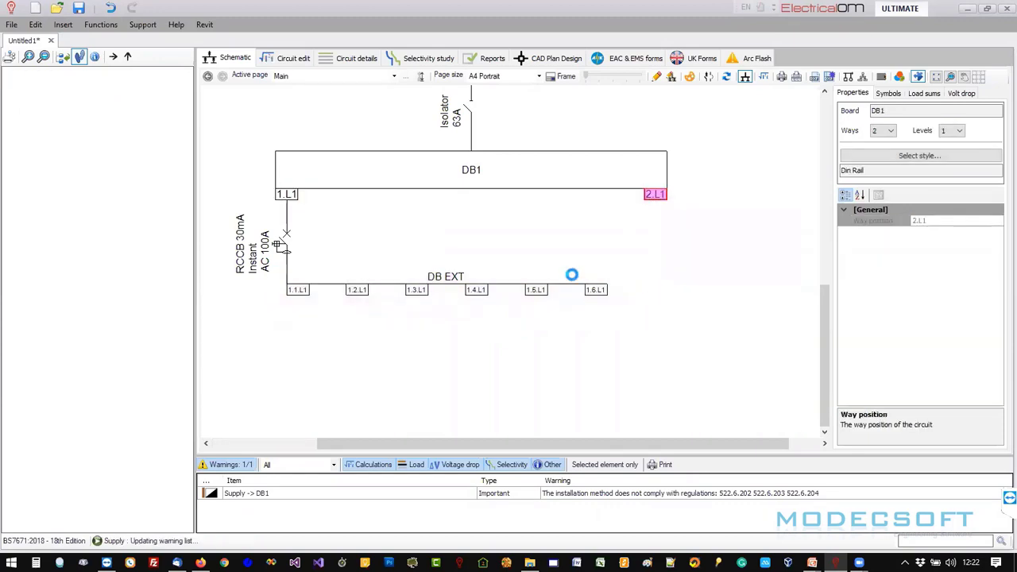
Set the number of ways of the board extension on way 2.L1 to 4, accepting removal of circuits on higher ways.
scroll(739, 338, "up", 1, "ctrl")
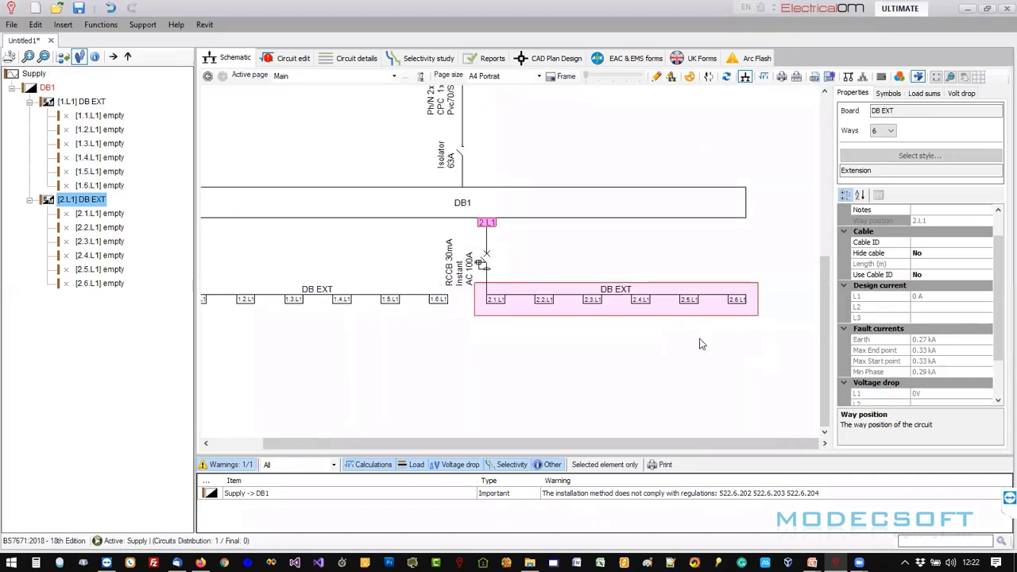
scroll(691, 329, "up", 1, "ctrl")
scroll(684, 316, "up", 1, "ctrl")
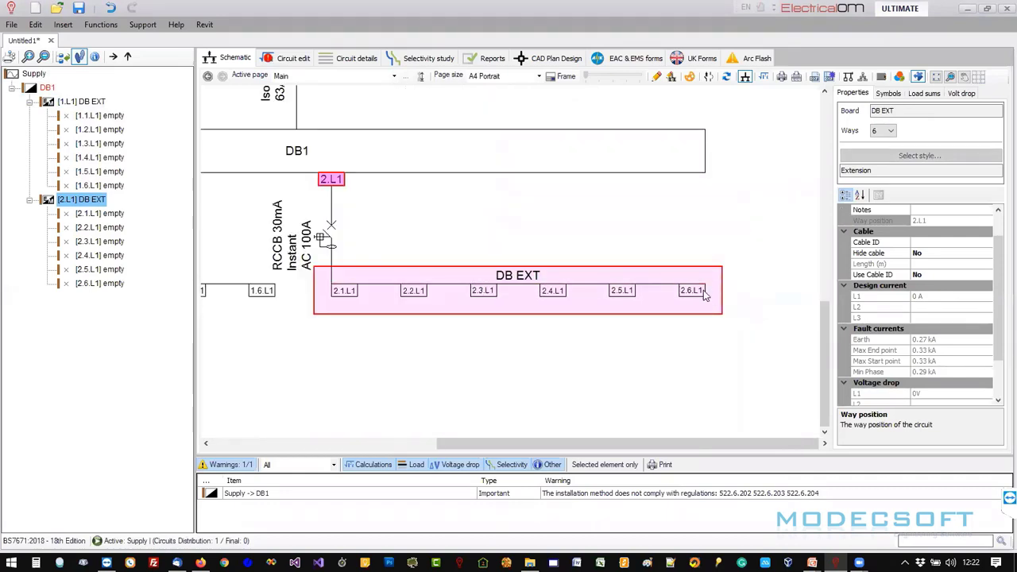
left_click(884, 132)
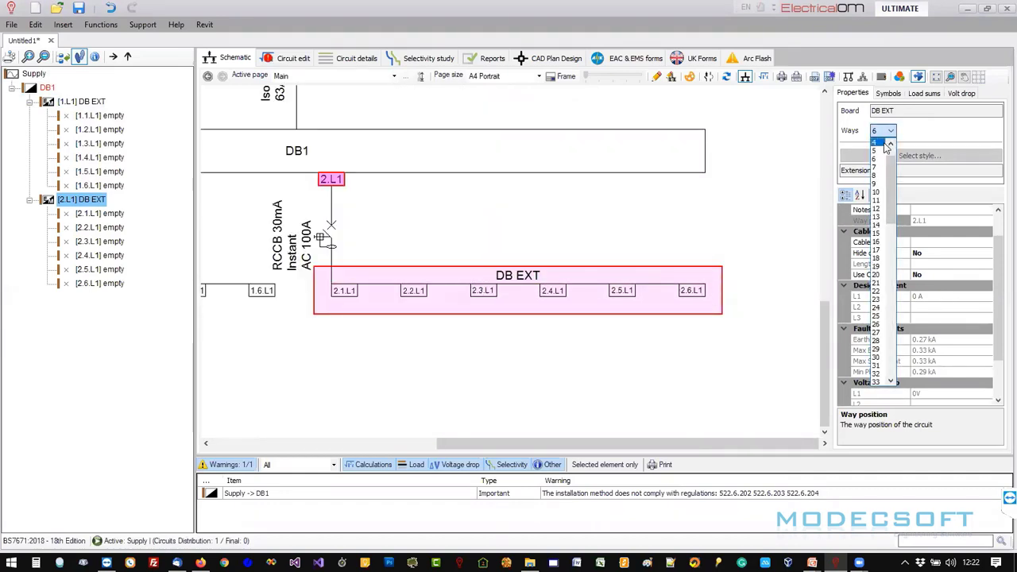
left_click(882, 171)
left_click(502, 319)
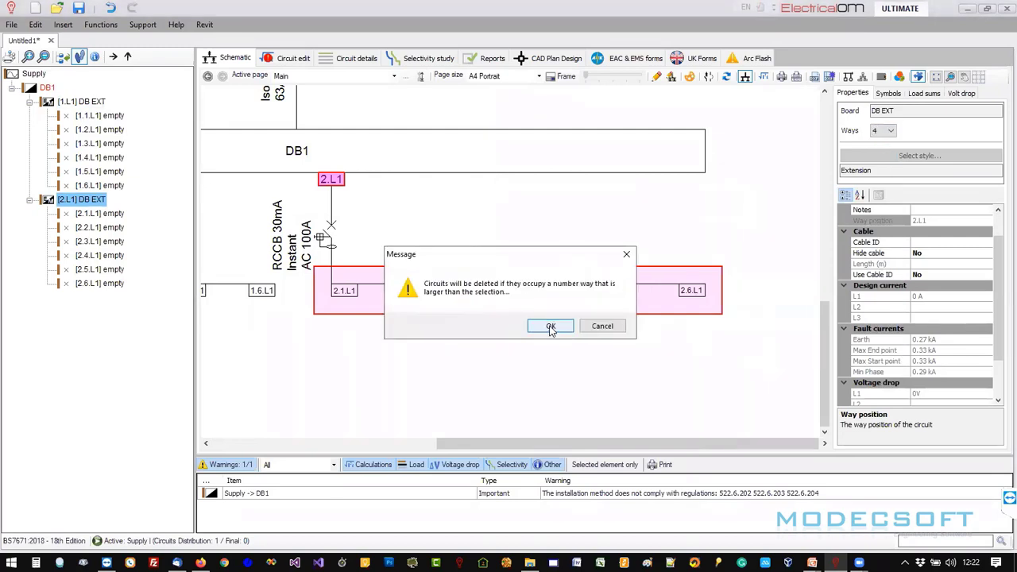
left_click(553, 322)
scroll(560, 340, "down", 3)
middle_click_drag(574, 332, 648, 346)
Examine the schematic path from the supply through the meter, tails, MCB, cable and isolator to DB1.
left_click(480, 245)
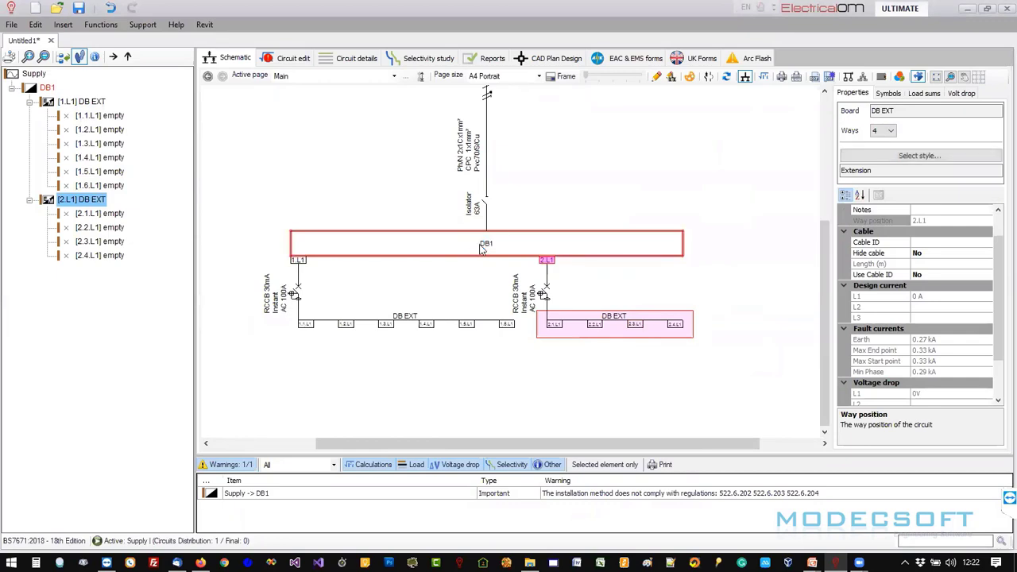
middle_click_drag(485, 265, 539, 292)
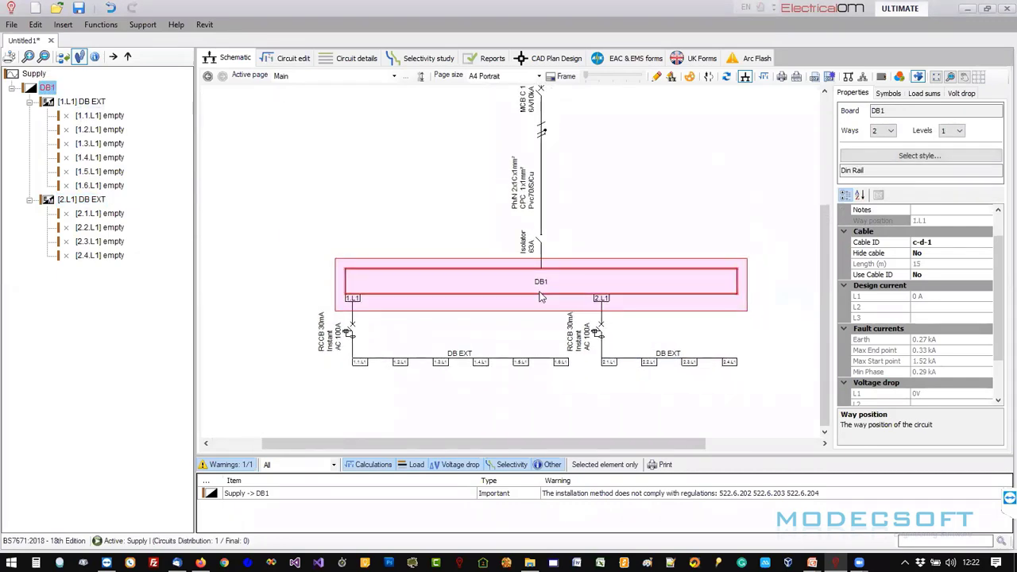
middle_click_drag(568, 226, 547, 397)
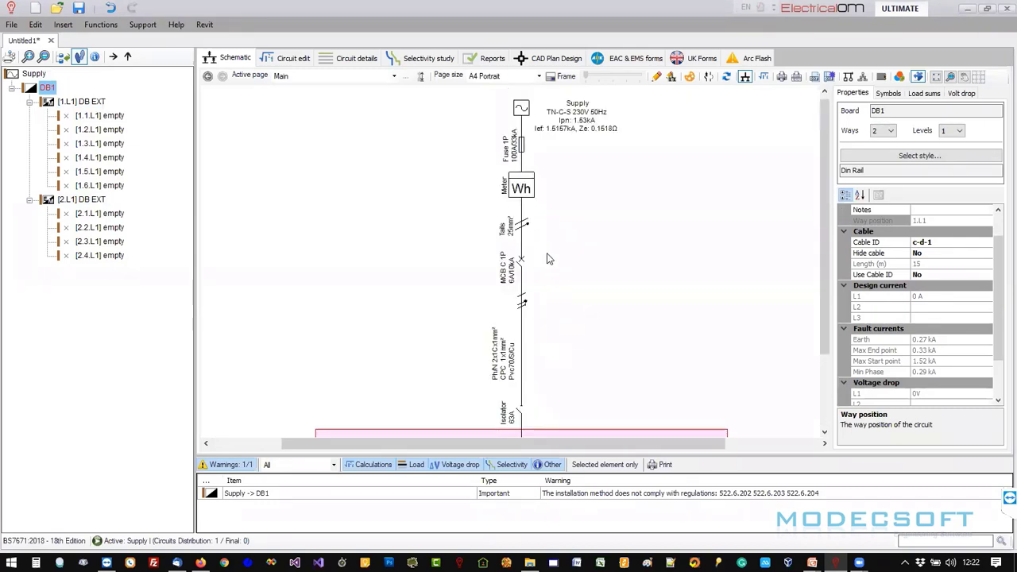
scroll(528, 235, "up", 2)
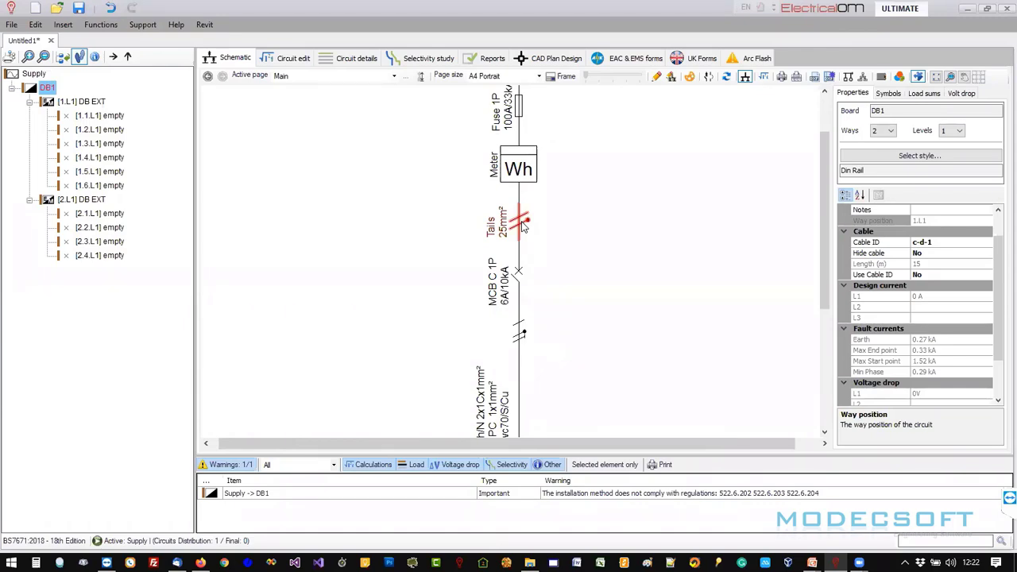
middle_click_drag(541, 297, 546, 221)
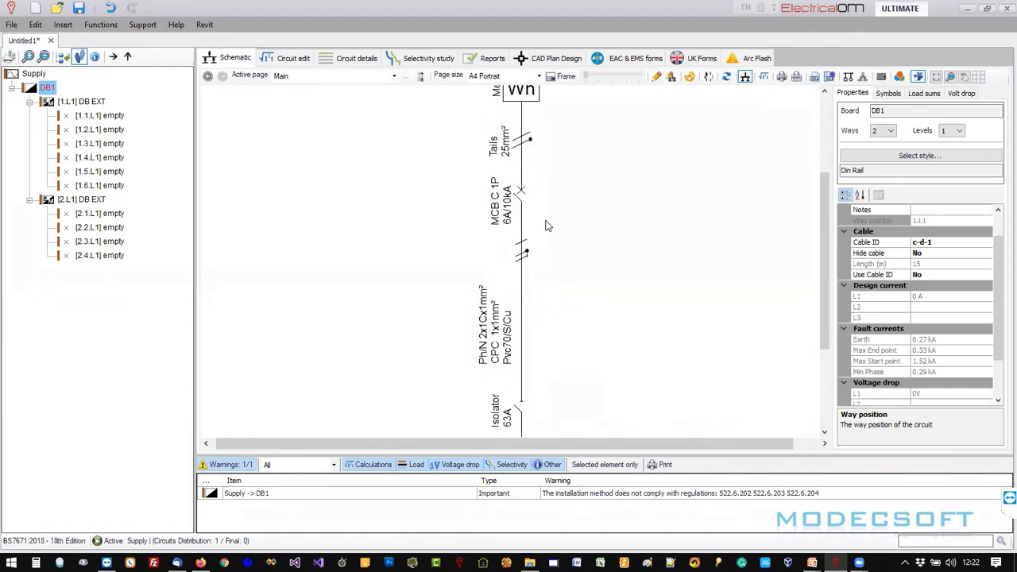
scroll(539, 209, "up", 1)
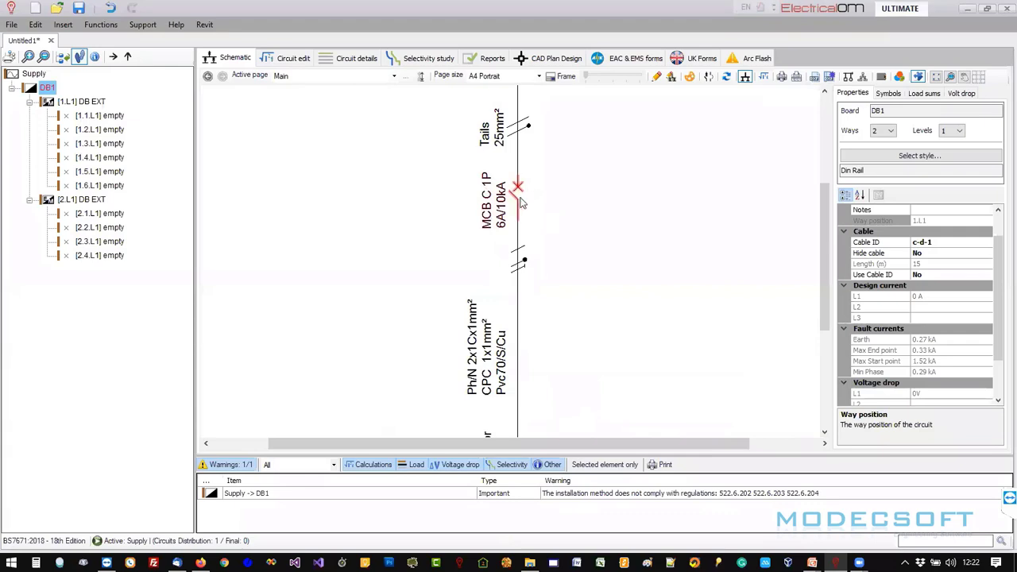
scroll(550, 286, "down", 2)
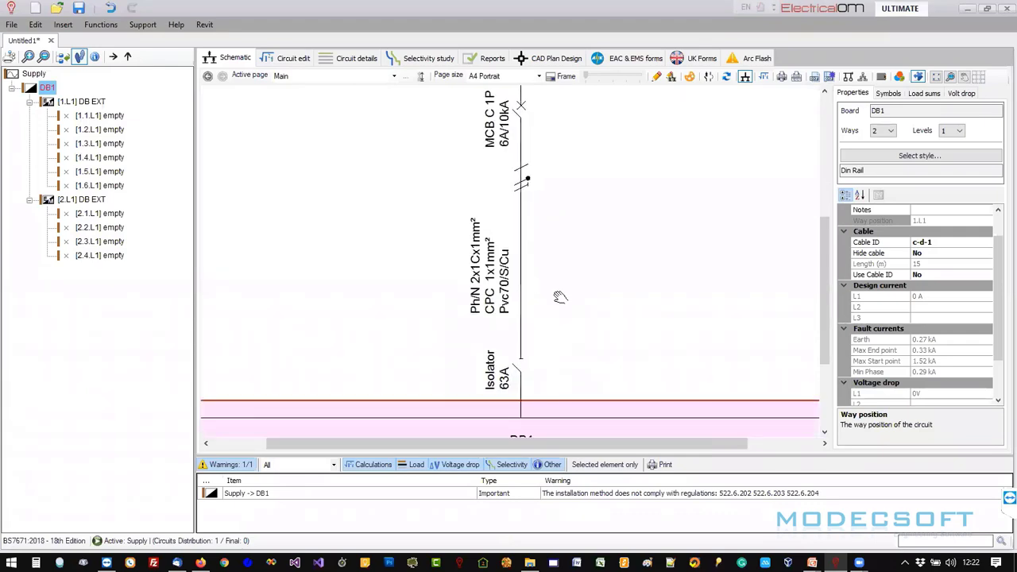
scroll(535, 283, "down", 2)
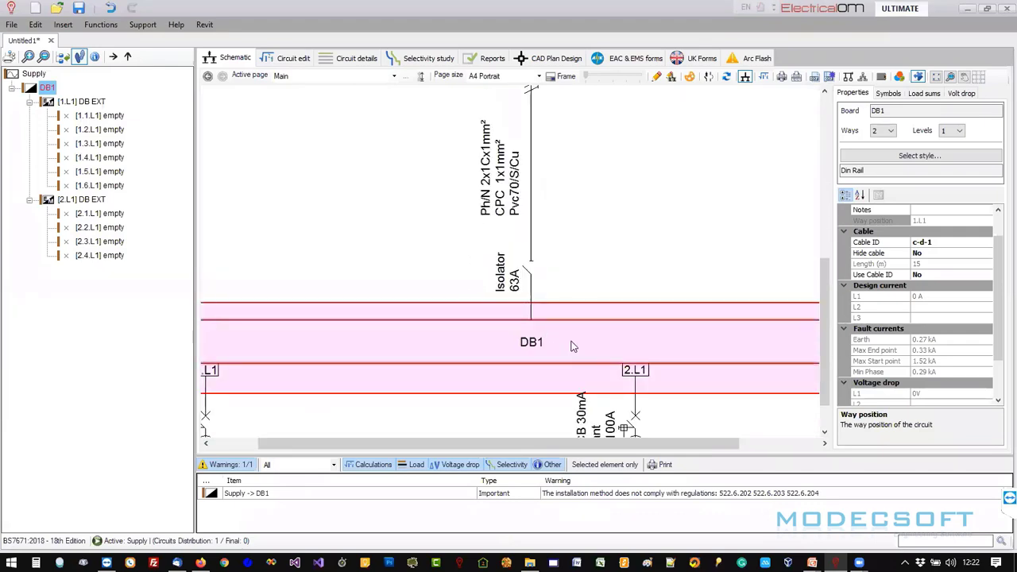
scroll(572, 346, "down", 1, "ctrl")
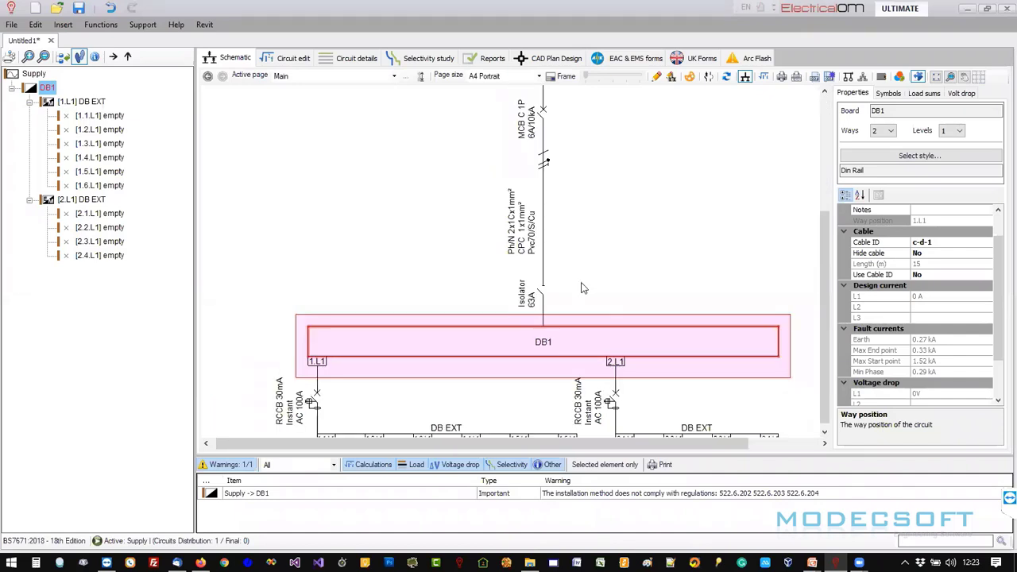
scroll(582, 282, "up", 1)
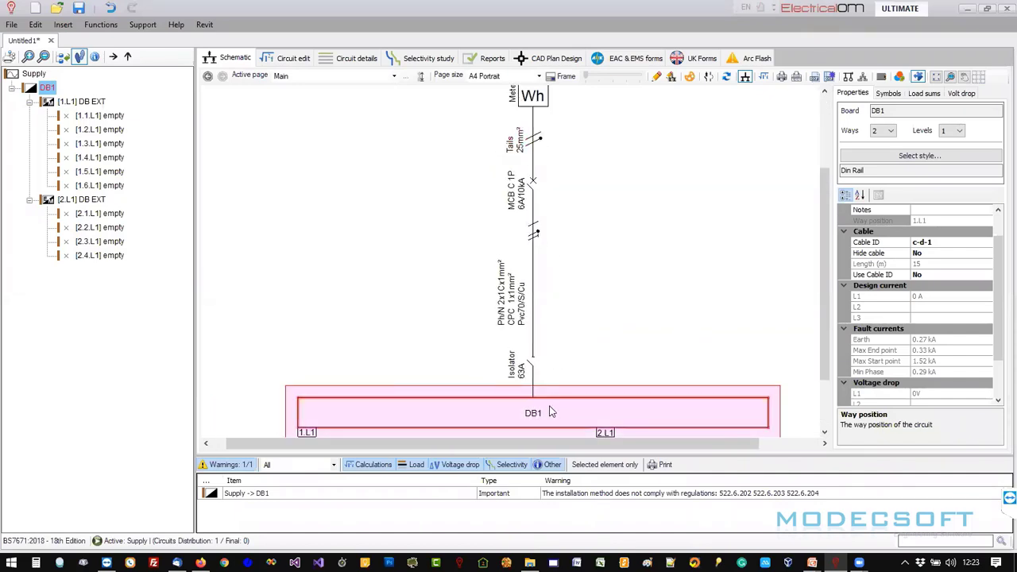
middle_click_drag(542, 407, 553, 376)
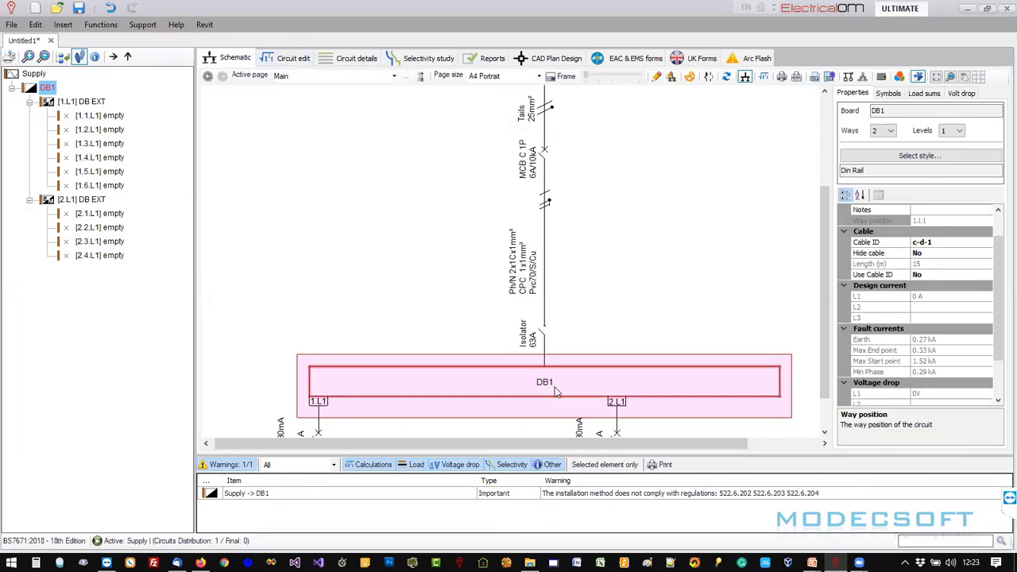
Disable the conductor and the overcurrent protection device on the circuit feeding DB1.
double_click(498, 384)
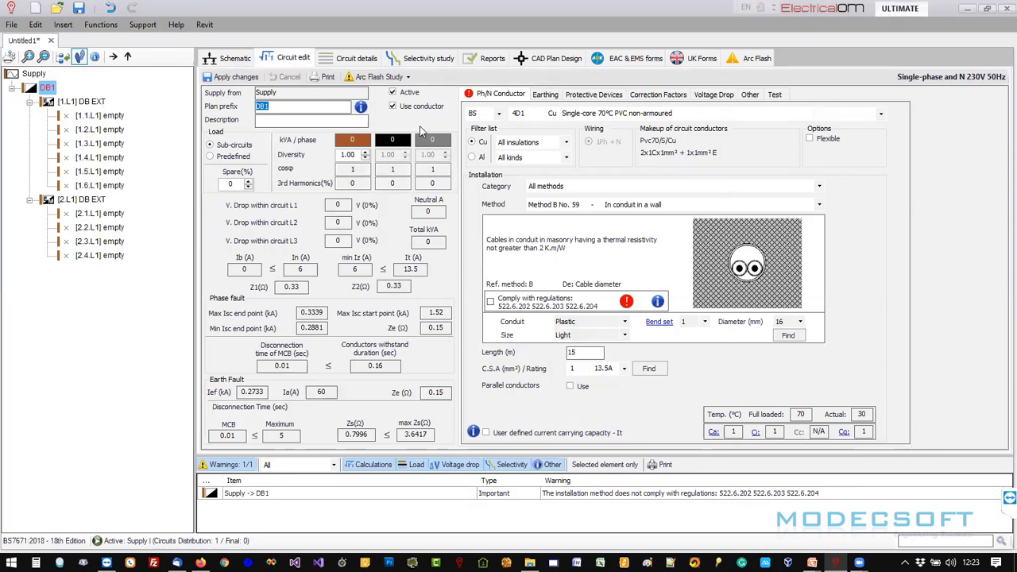
left_click(393, 107)
left_click(403, 110)
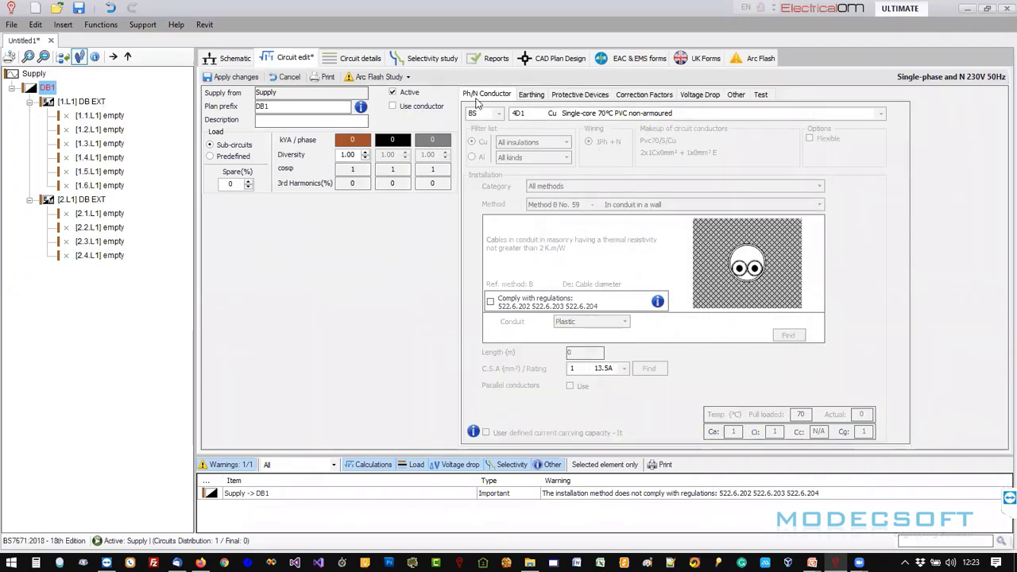
left_click(581, 95)
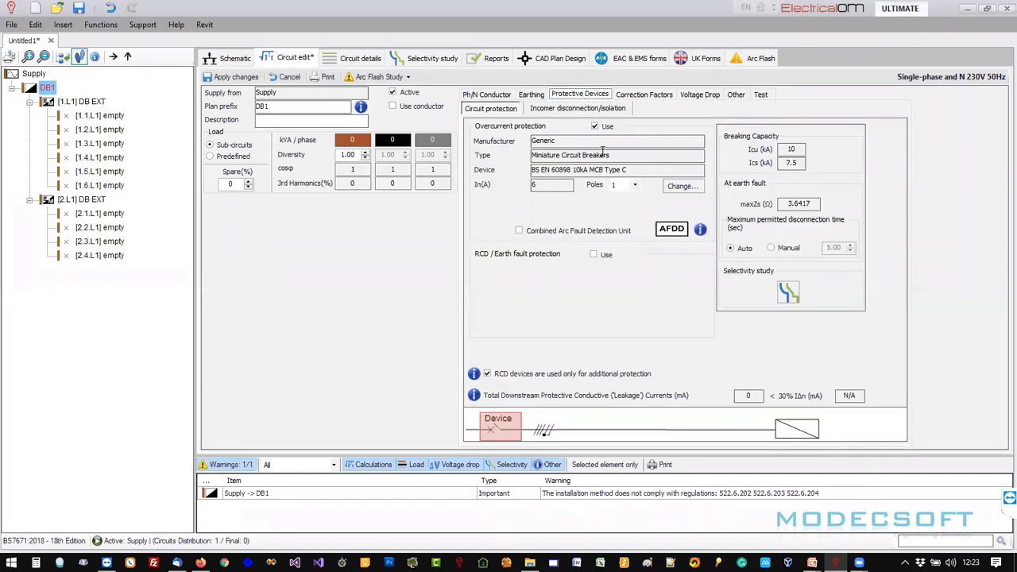
left_click(595, 128)
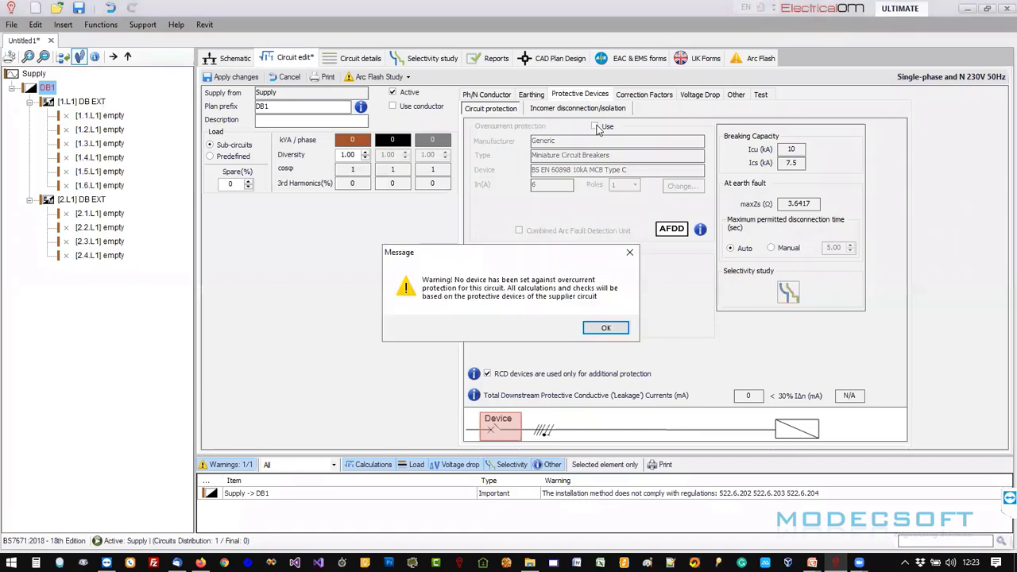
left_click(603, 328)
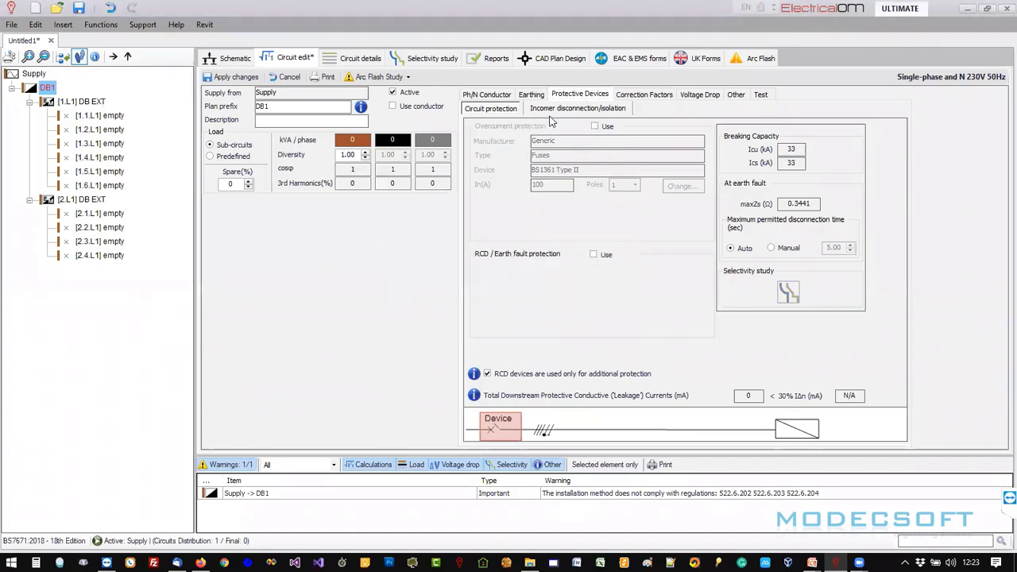
Set DB1's incomer isolator to type AC22 rated 125 A and apply the circuit changes.
left_click(569, 110)
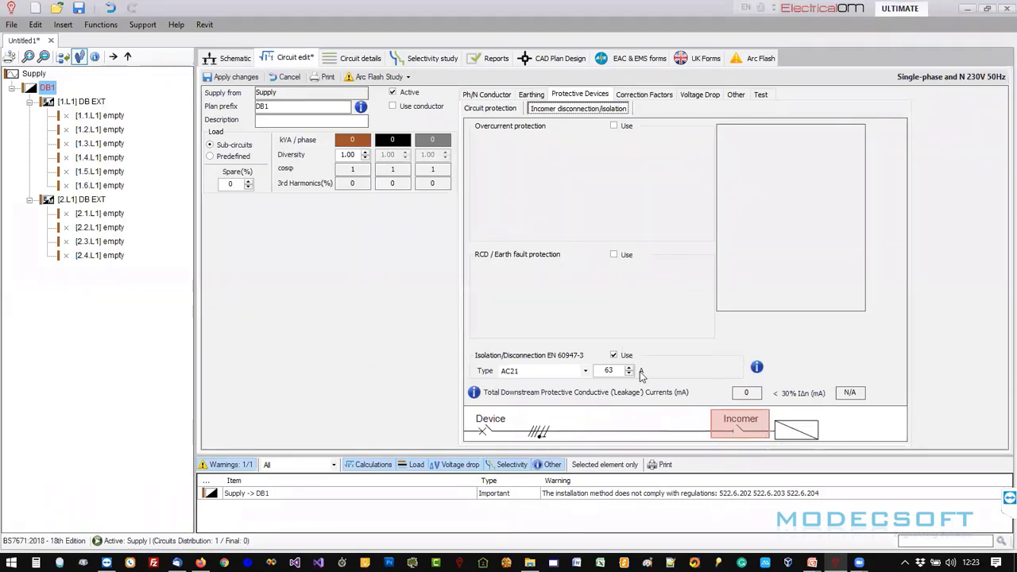
left_click(566, 371)
left_click(558, 391)
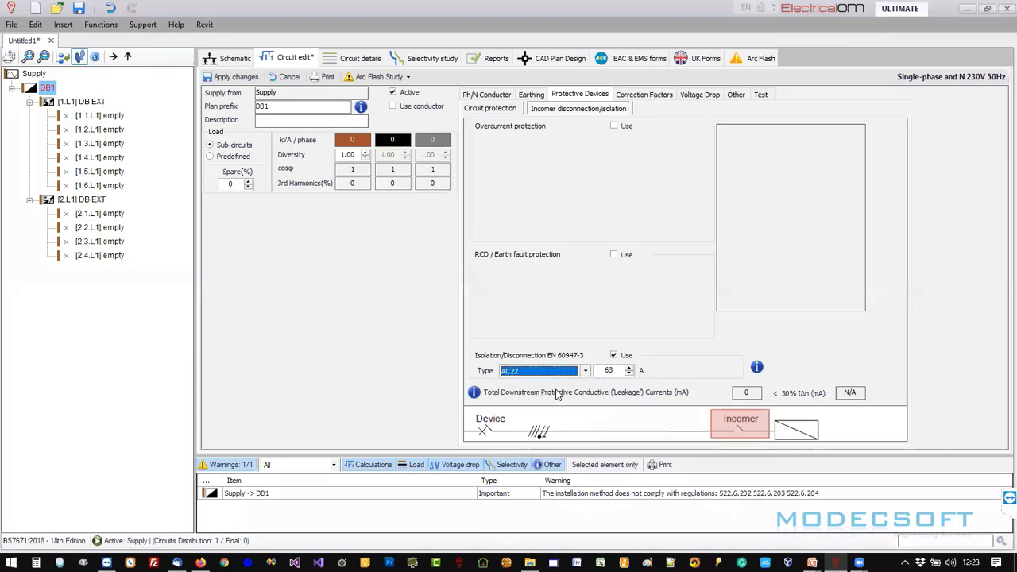
key("Tab")
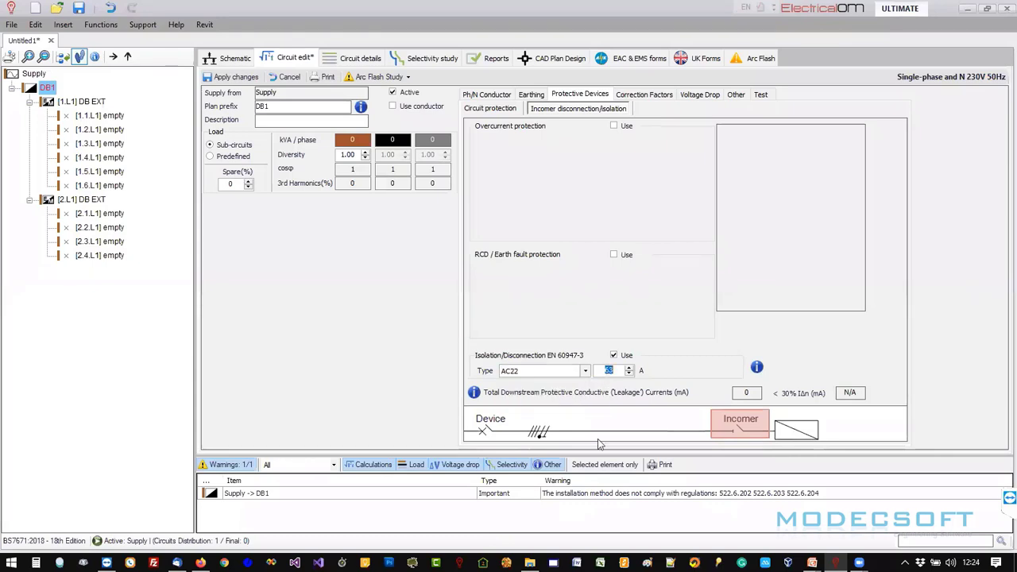
type("125")
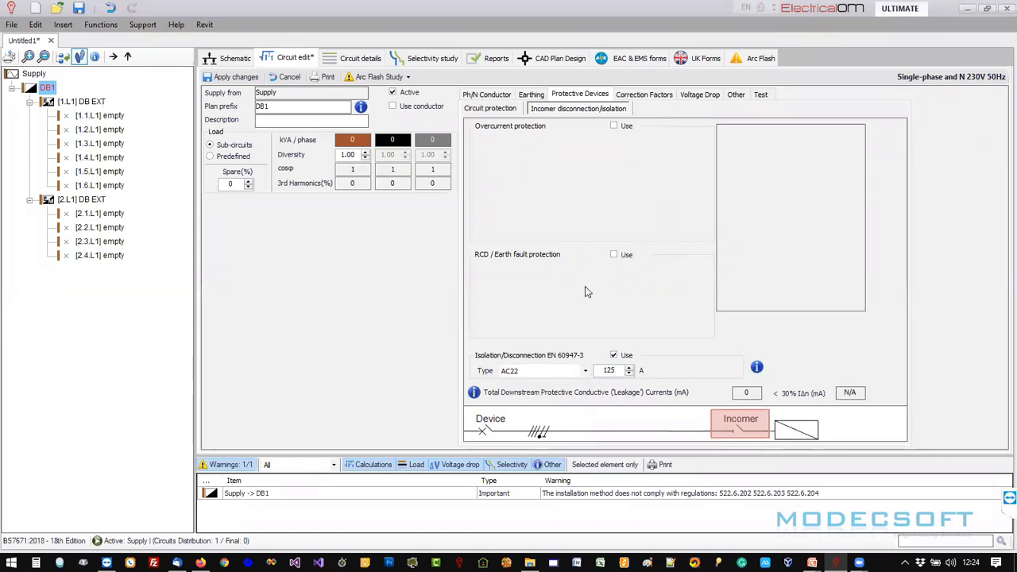
left_click(236, 78)
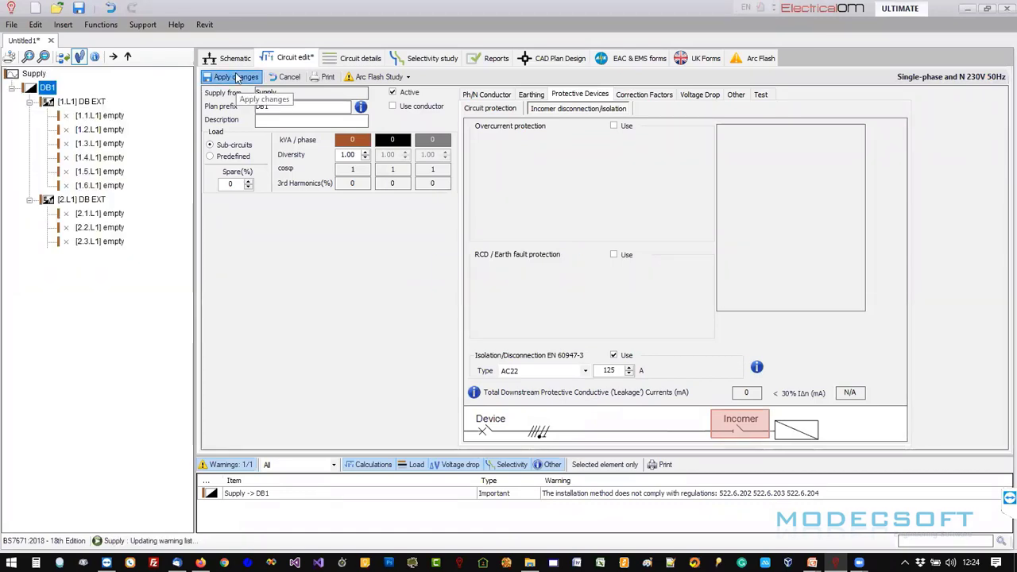
Return to the schematic and check the connection from the meter tails through the isolator to DB1.
left_click(235, 60)
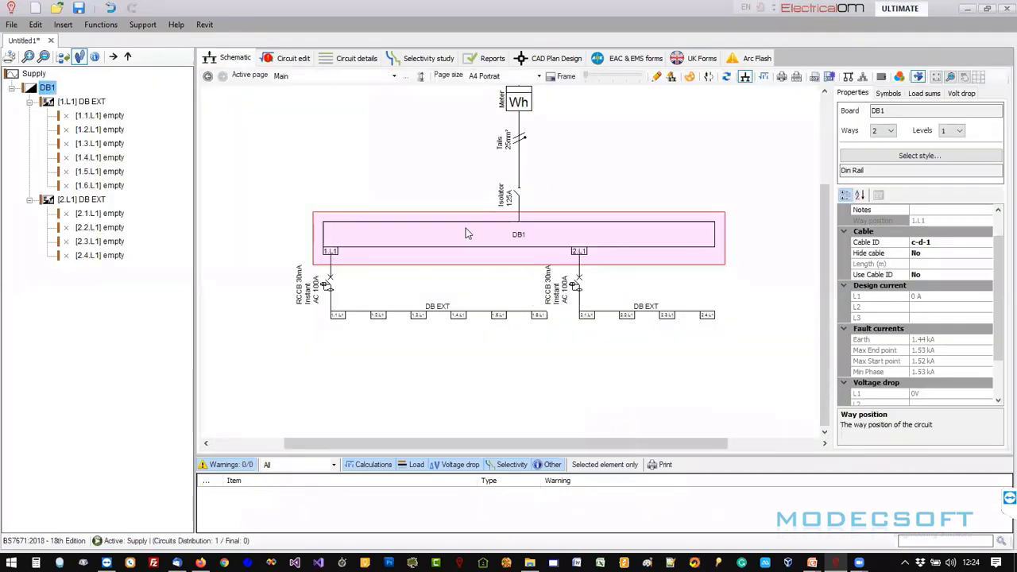
scroll(536, 188, "up", 2)
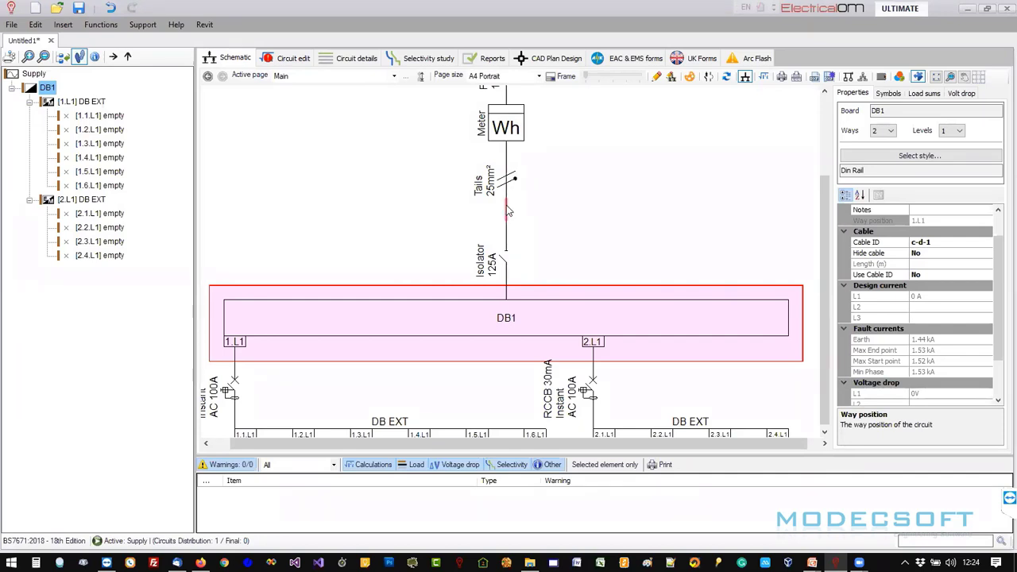
left_click_drag(519, 243, 559, 170)
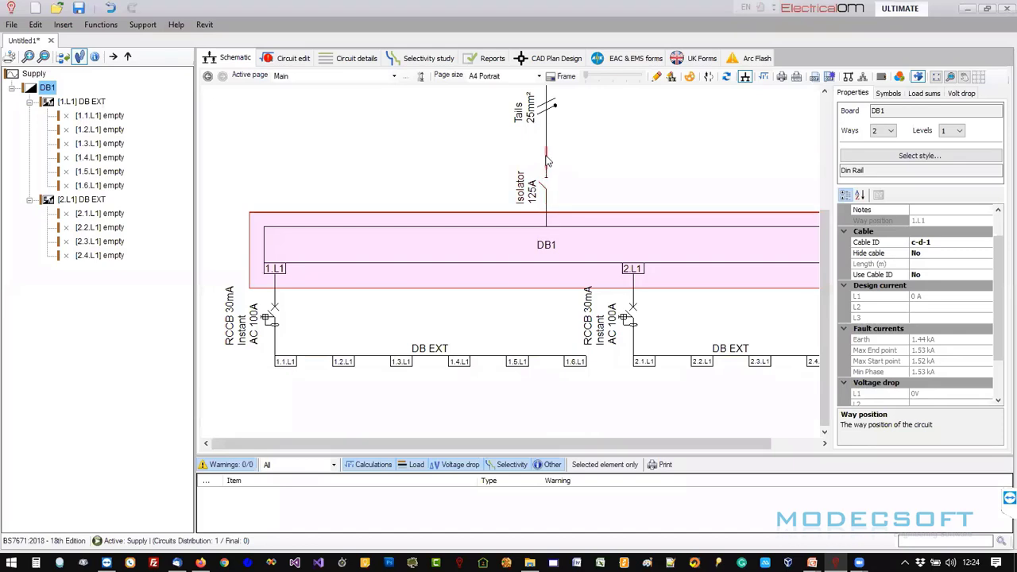
scroll(546, 161, "down", 2)
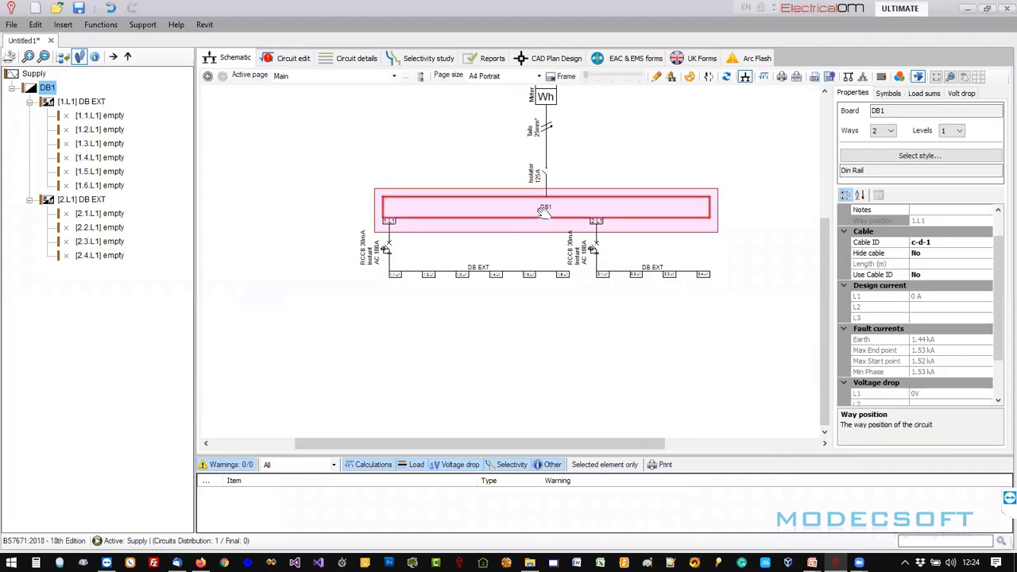
middle_click_drag(545, 216, 482, 240)
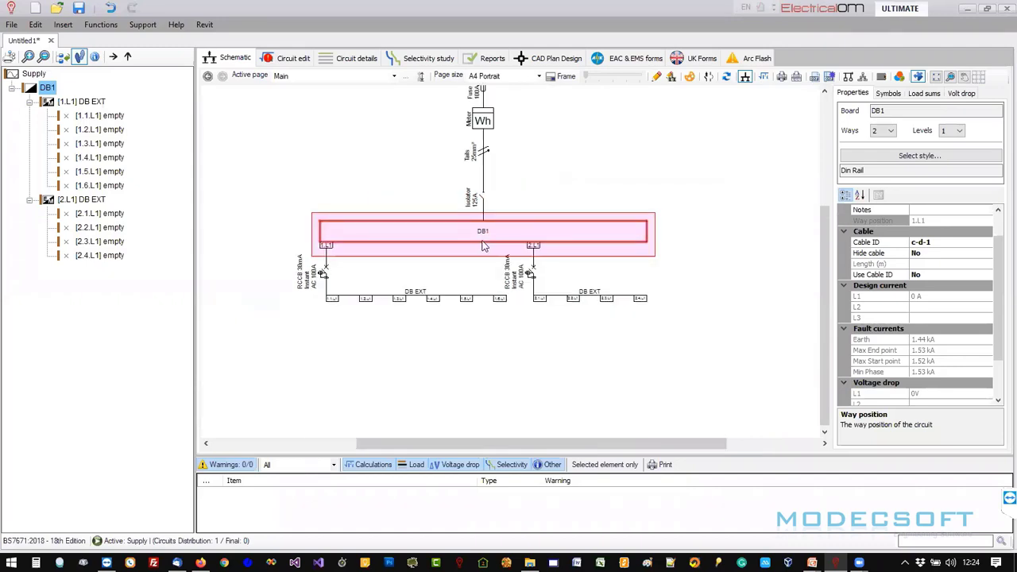
Open the first way 1.1.L1 of the left DB EXT for circuit editing, describe it as light and set its load kind to Lighting.
middle_click_drag(314, 339, 392, 317)
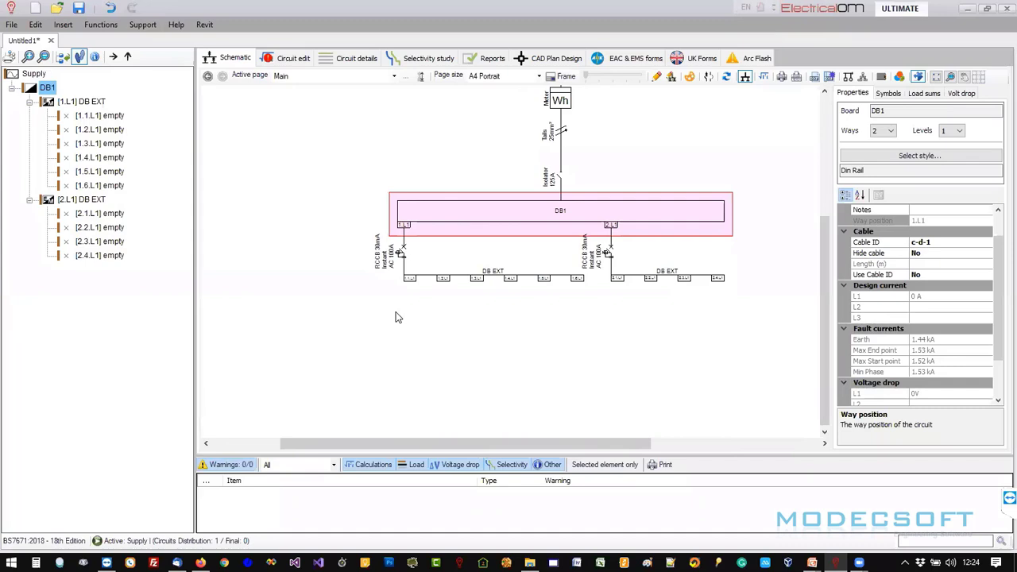
scroll(399, 317, "up", 1)
left_click(412, 274)
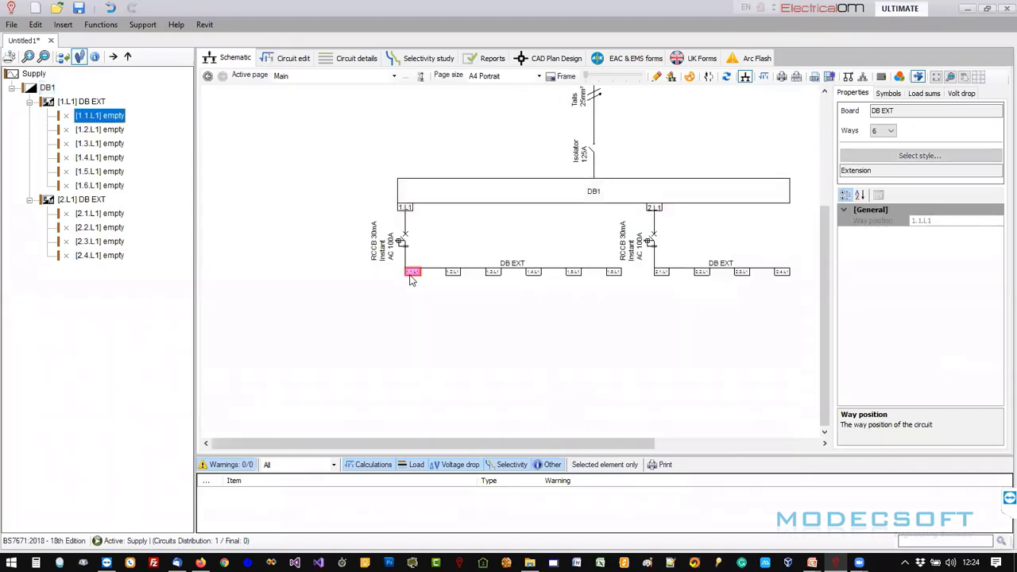
double_click(411, 275)
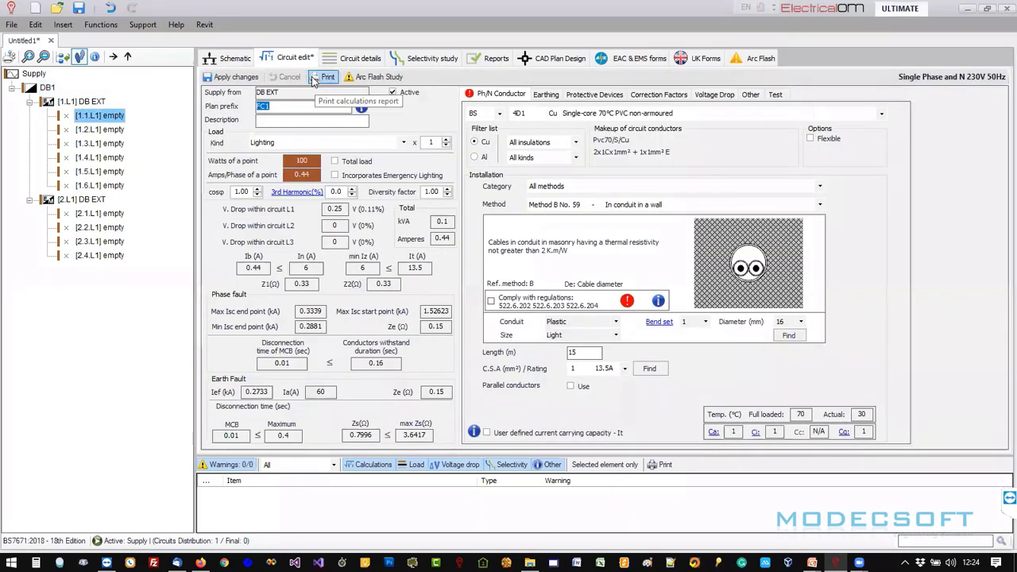
left_click(101, 118)
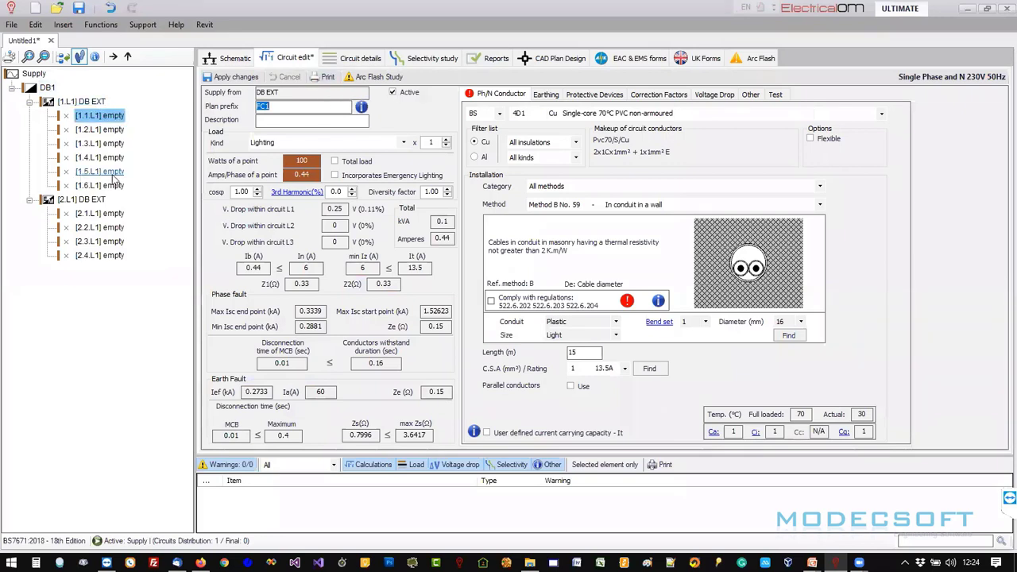
left_click(315, 121)
type("light")
left_click(314, 143)
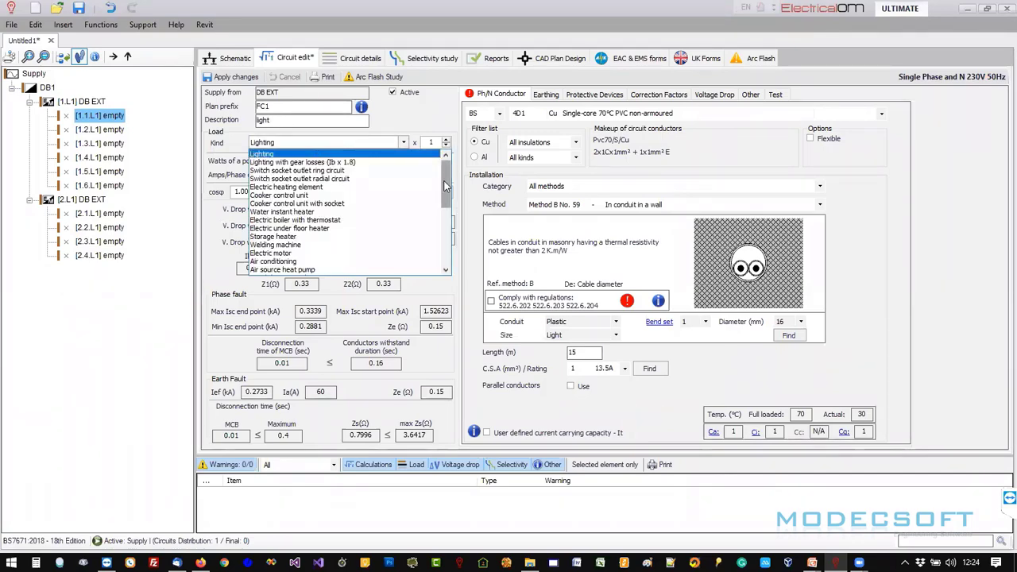
mouse_move(446, 168)
left_mouse_down()
mouse_move(434, 242)
mouse_move(443, 155)
left_mouse_up()
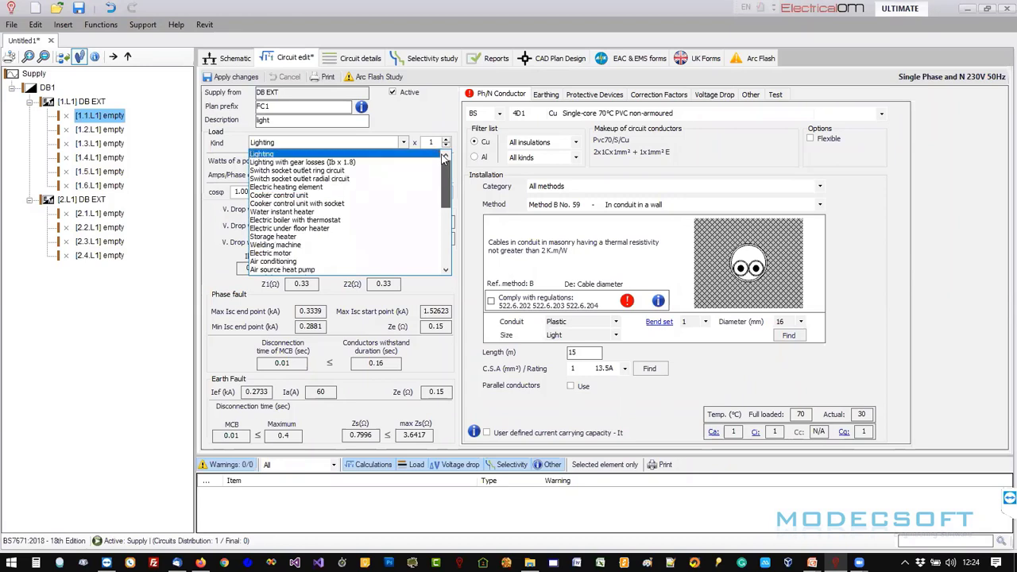
left_click(318, 154)
Set the lighting circuit's load to 10 points of 50 W each.
left_click(433, 142)
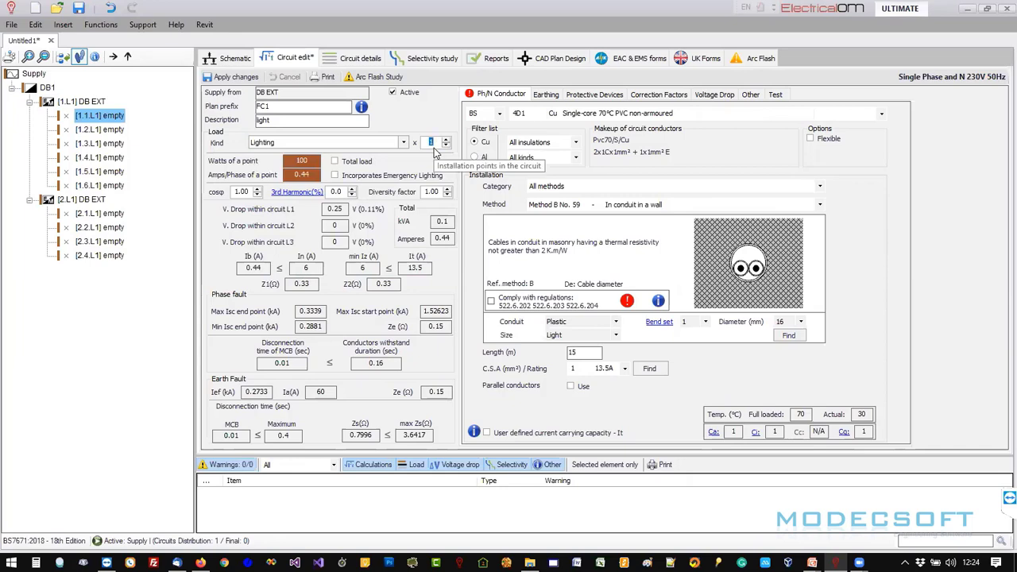
type("1")
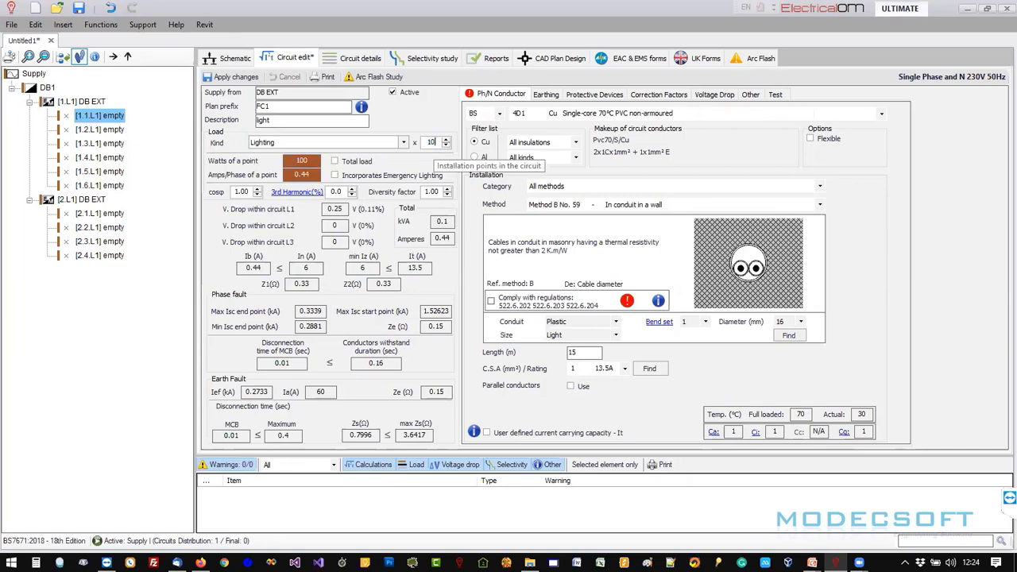
left_click(309, 162)
left_click_drag(293, 162, 314, 164)
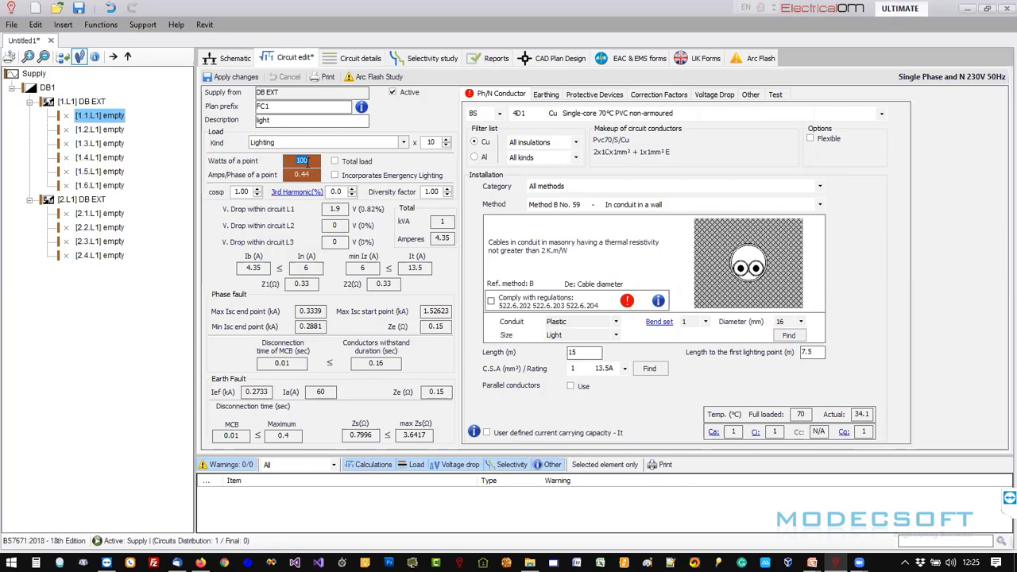
type("50")
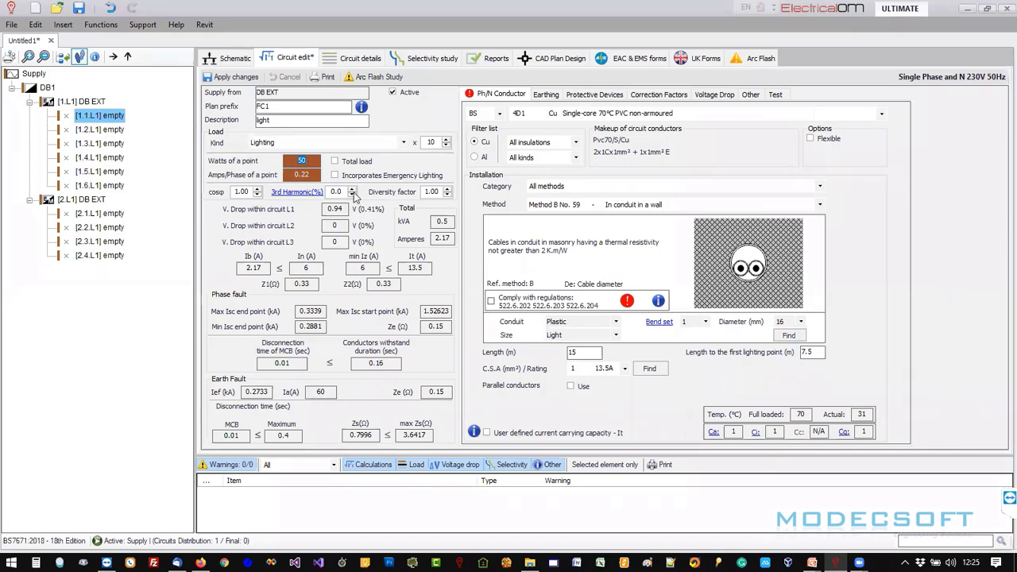
double_click(262, 268)
Read the information on regulations 522.6.202, 522.6.203 and 522.6.204 for the conduit-in-wall installation method.
mouse_move(626, 308)
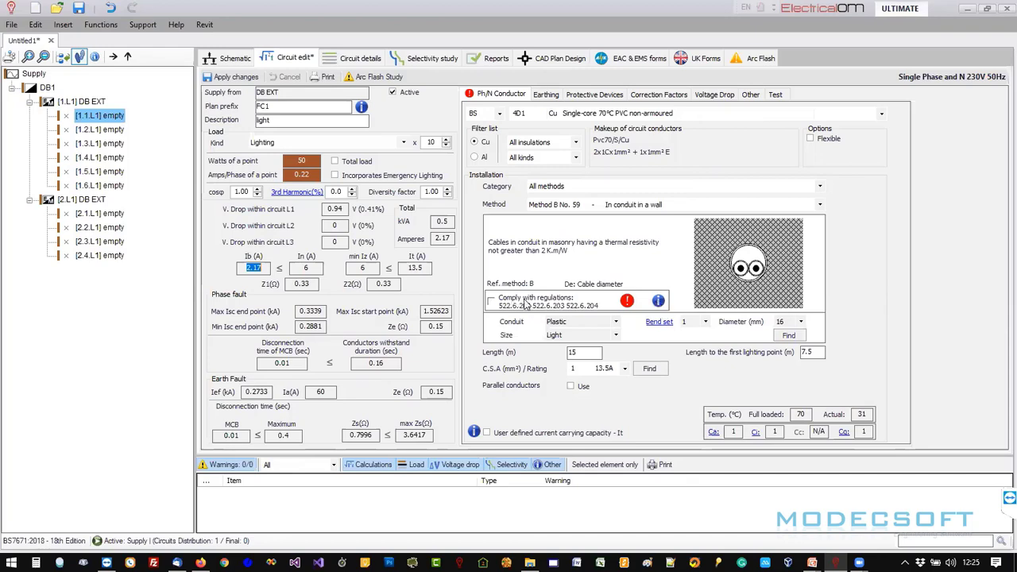
left_click(658, 304)
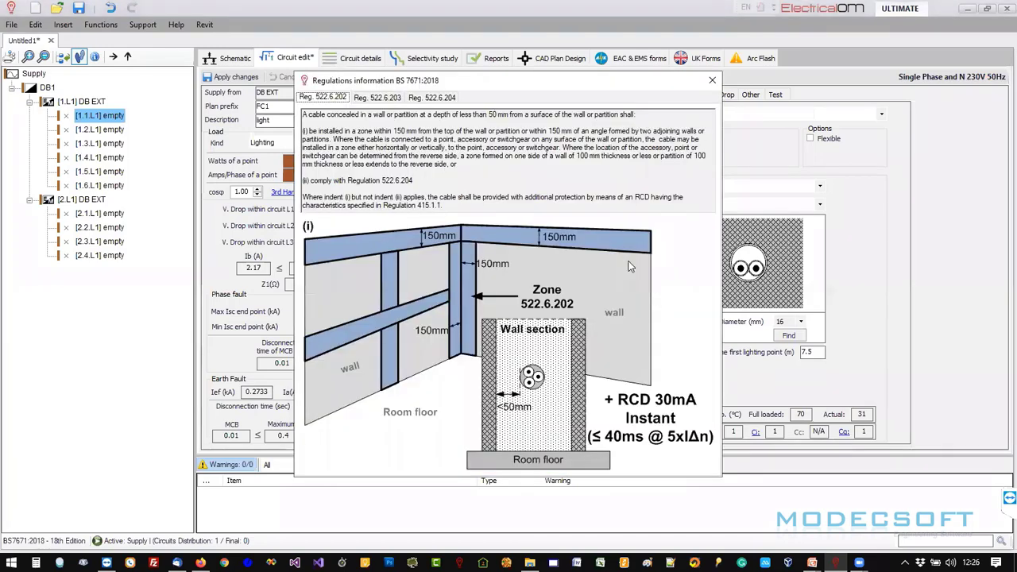
left_click(377, 97)
left_click(418, 97)
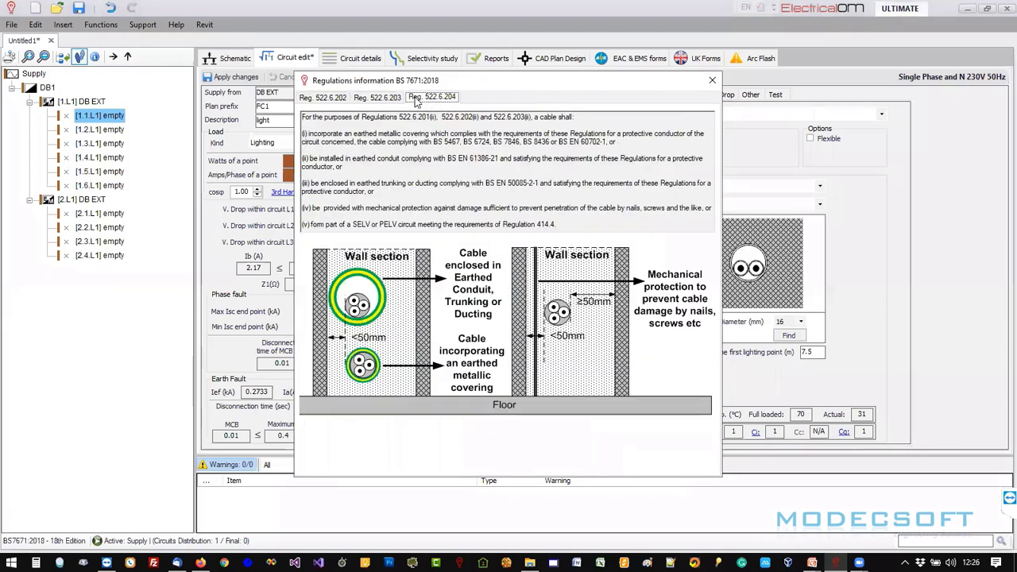
left_click(377, 97)
left_click(323, 97)
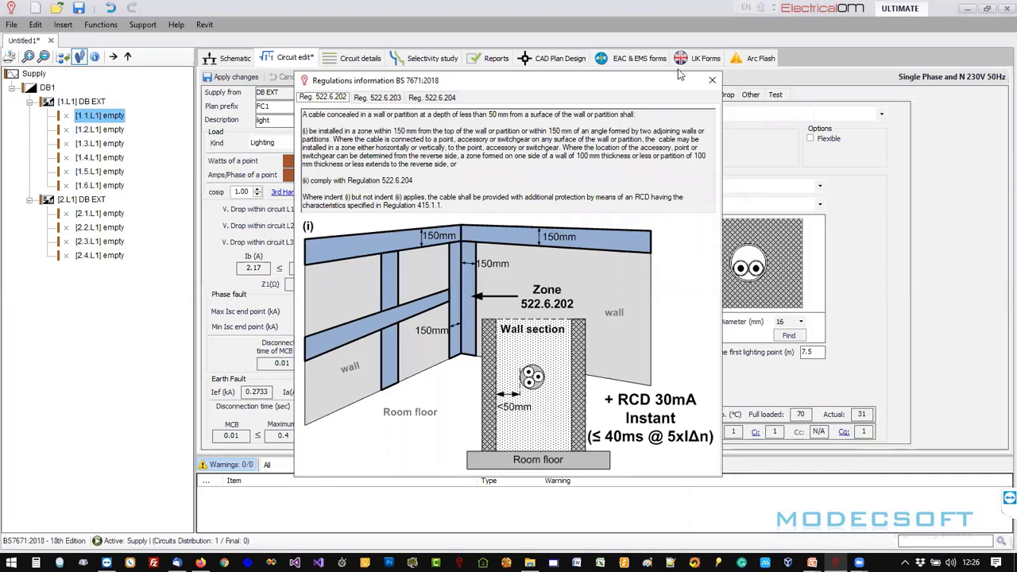
left_click(712, 80)
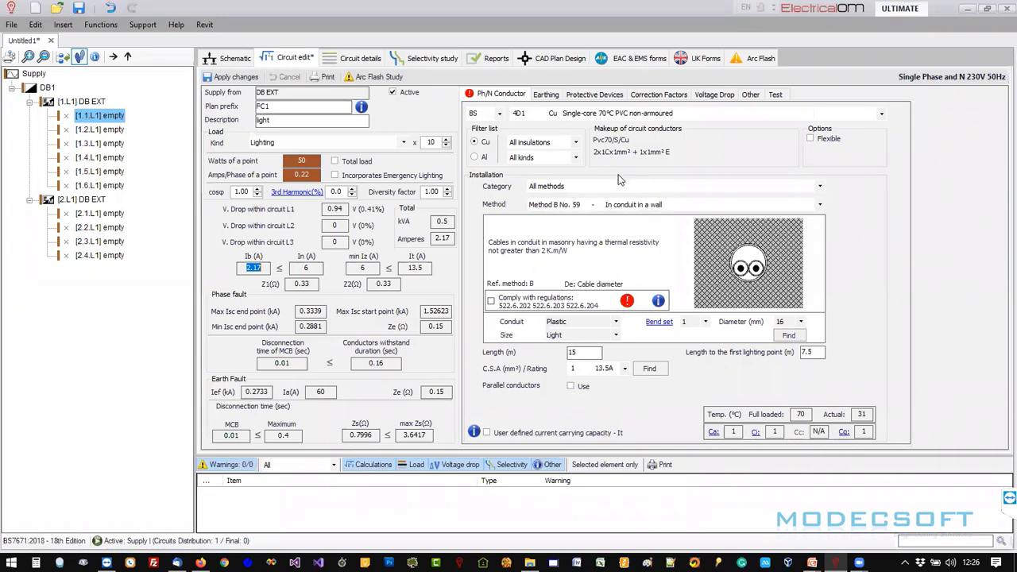
Look through the full range of cable types available for the lighting circuit.
left_click(618, 118)
scroll(879, 191, "down", 6)
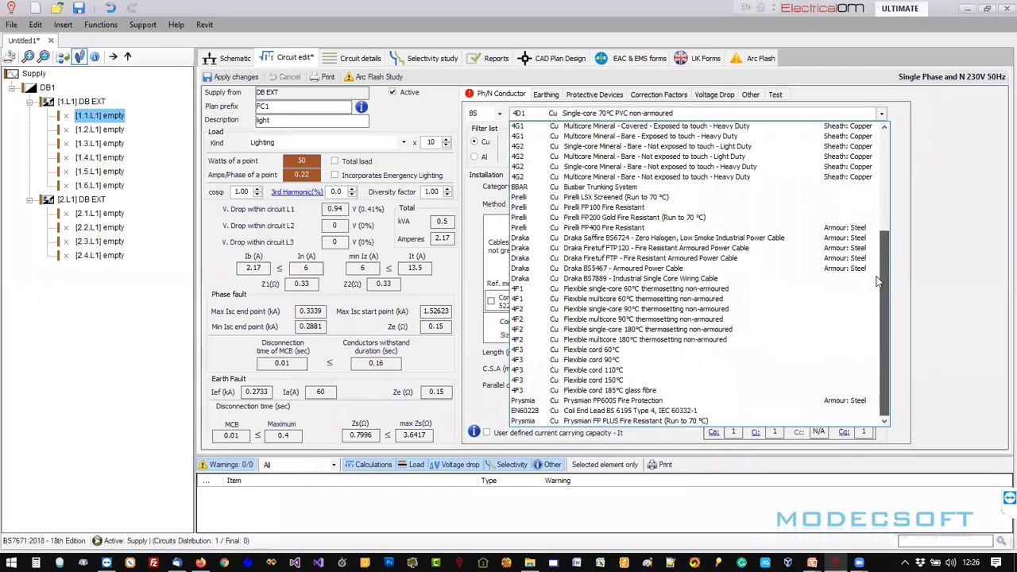
scroll(879, 191, "up", 5)
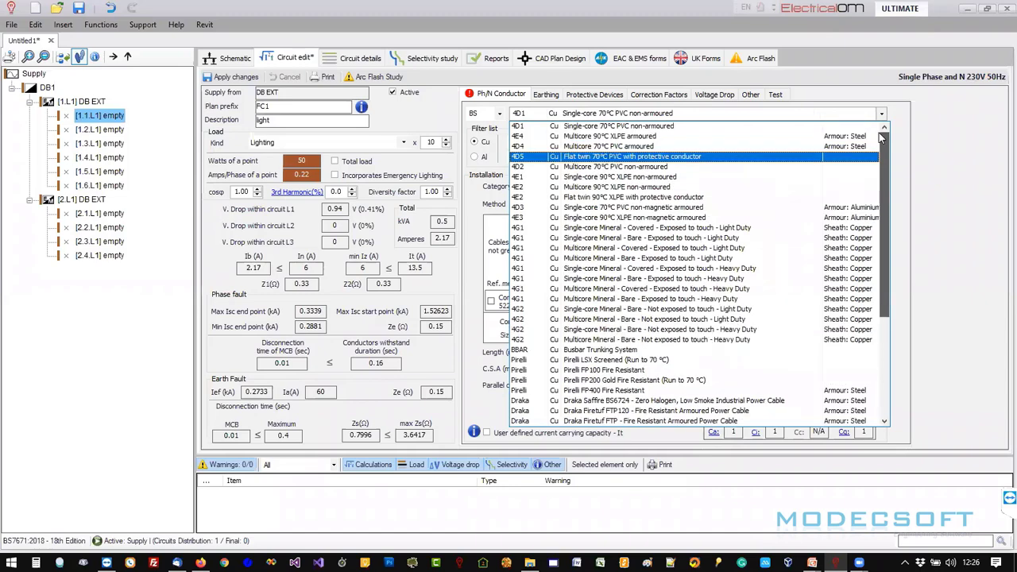
mouse_move(880, 137)
left_mouse_down()
mouse_move(878, 197)
mouse_move(884, 142)
left_mouse_up()
left_click(902, 115)
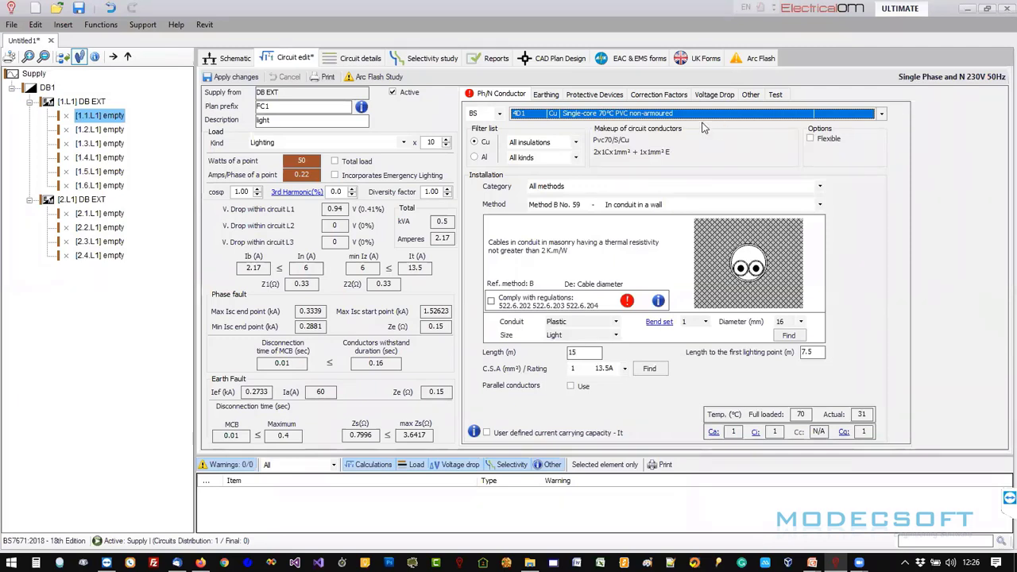
Filter the cables to non-armoured PVC and choose 4D5 flat twin 70°C PVC with protective conductor.
left_click(574, 143)
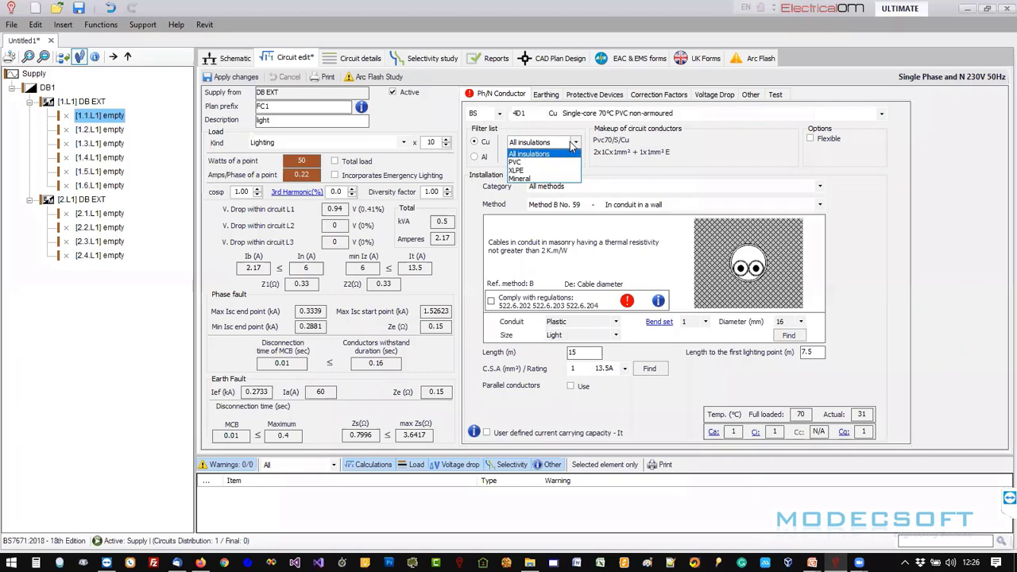
left_click(531, 163)
left_click(535, 160)
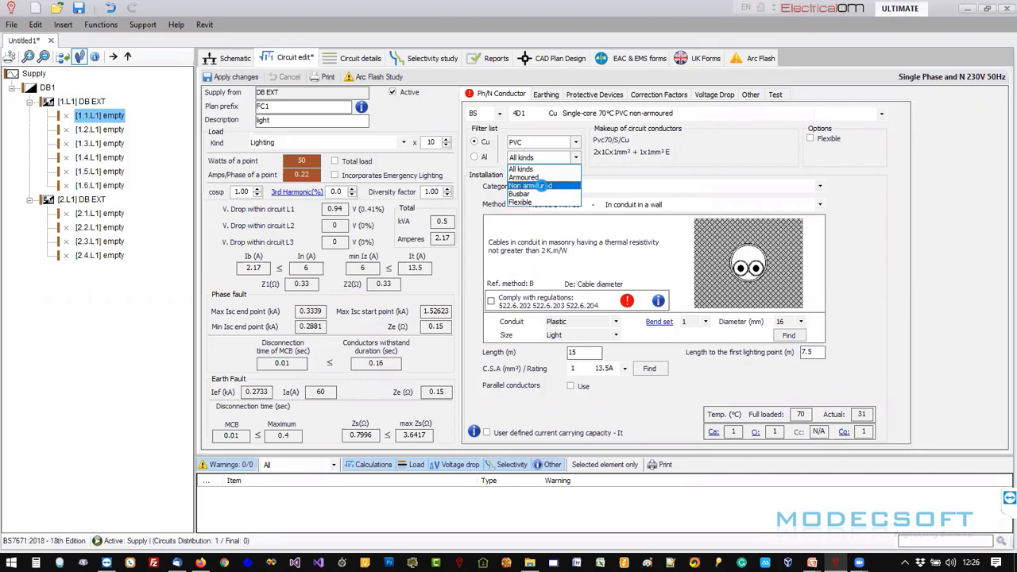
left_click(536, 185)
left_click(641, 120)
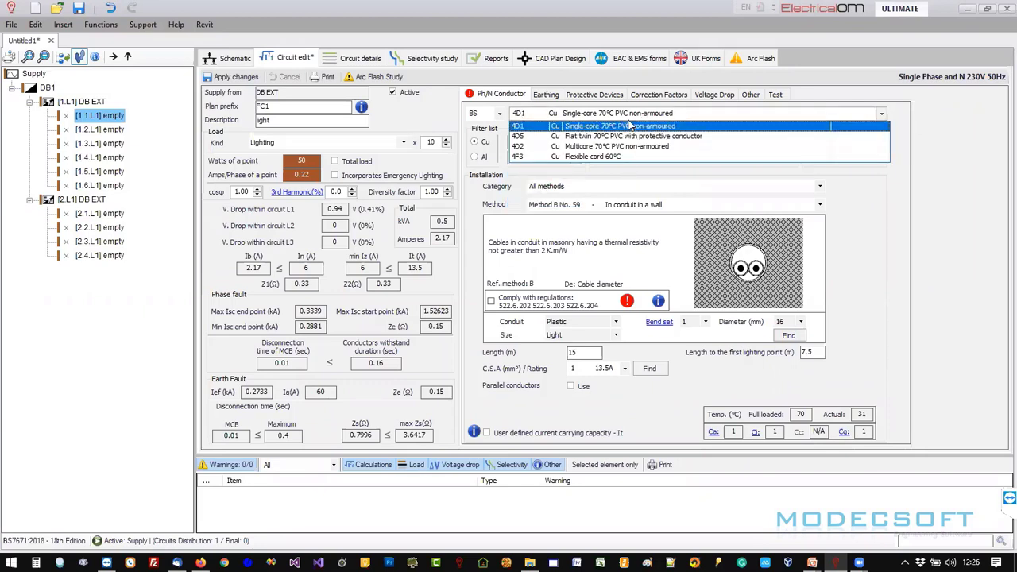
left_click(584, 136)
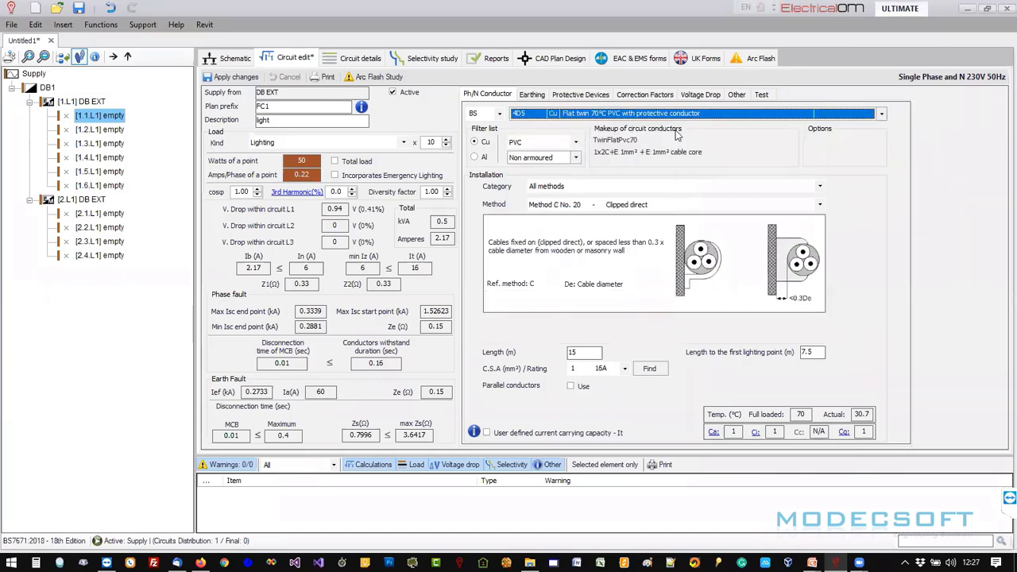
Set the installation category to On or spaced from a surface and the cable length to 25 m.
left_click(597, 189)
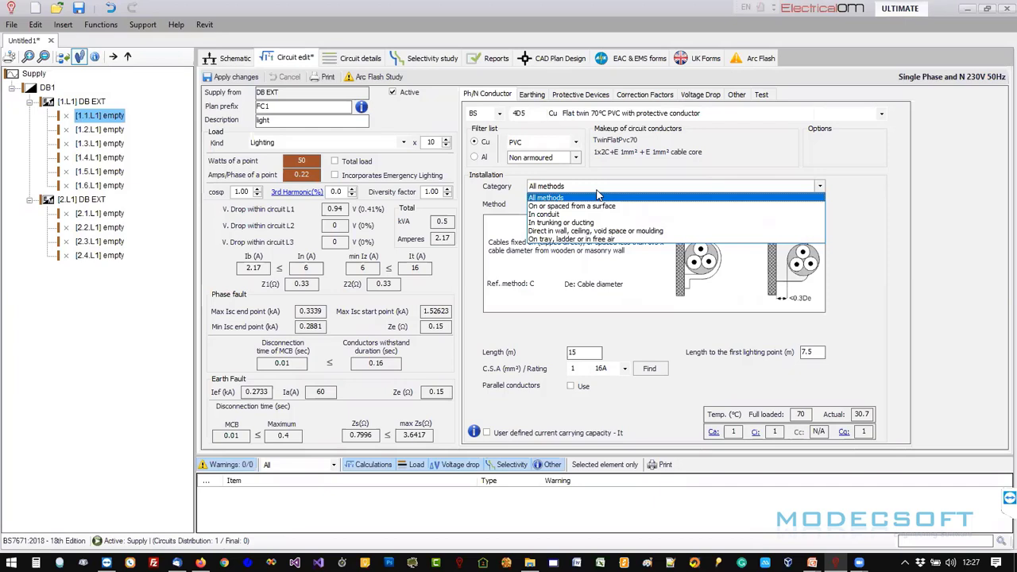
left_click(588, 206)
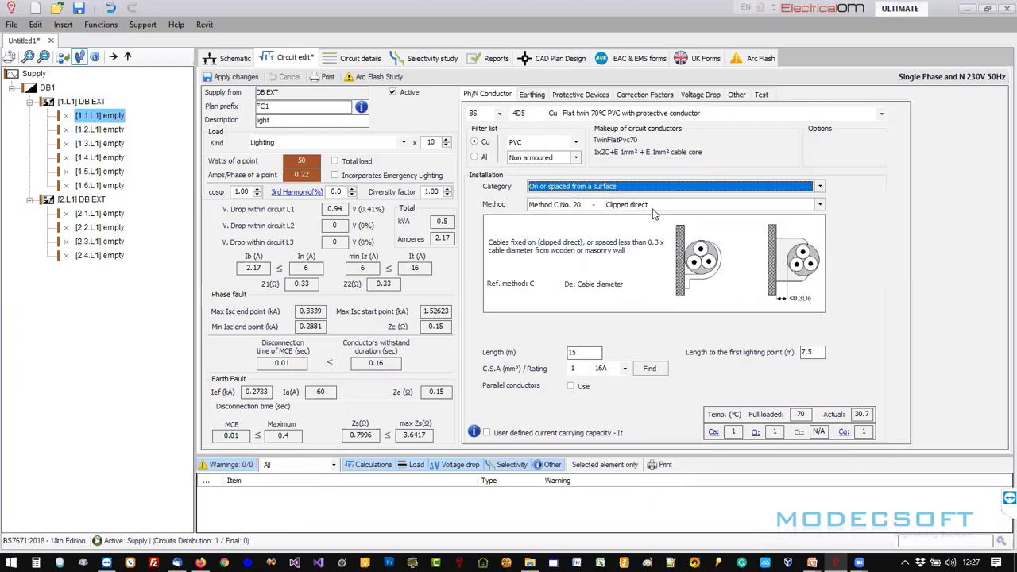
key("Tab")
key("Tab")
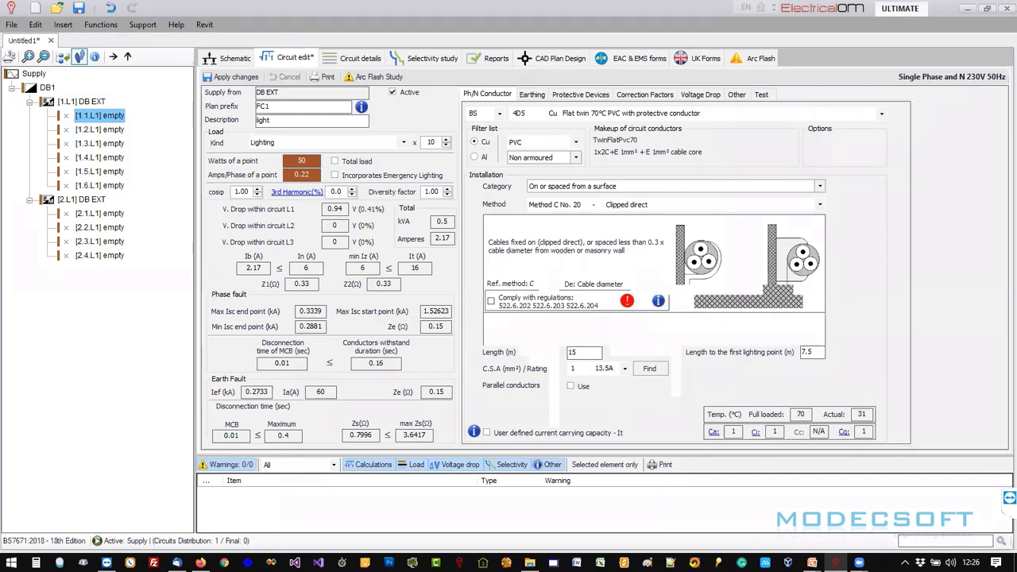
key("BackSpace")
key("BackSpace")
type("25")
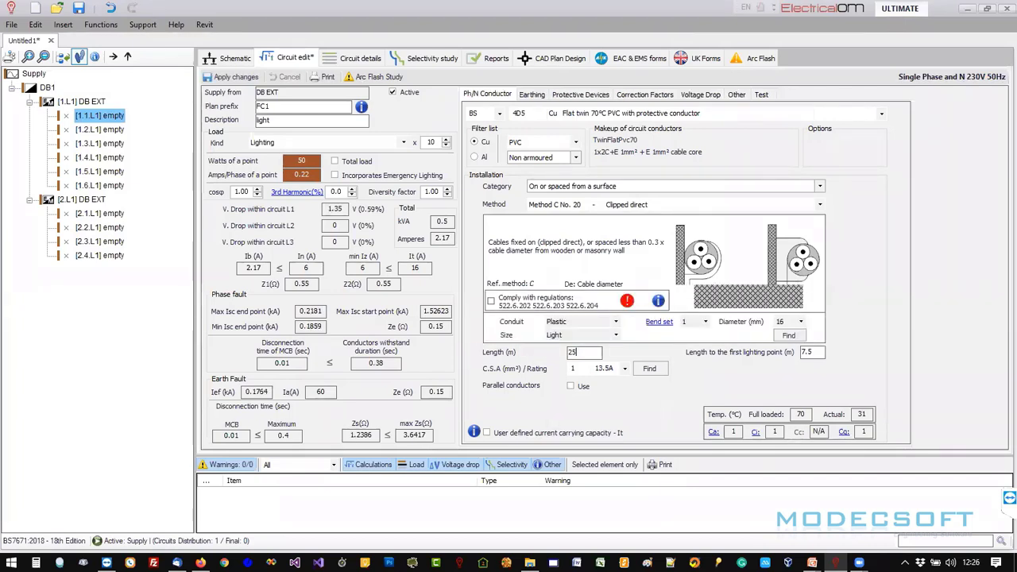
Compare the 1 mm² and 1.5 mm² conductor sizes and set the lighting cable's cross-section to 1.5 mm².
left_click(604, 369)
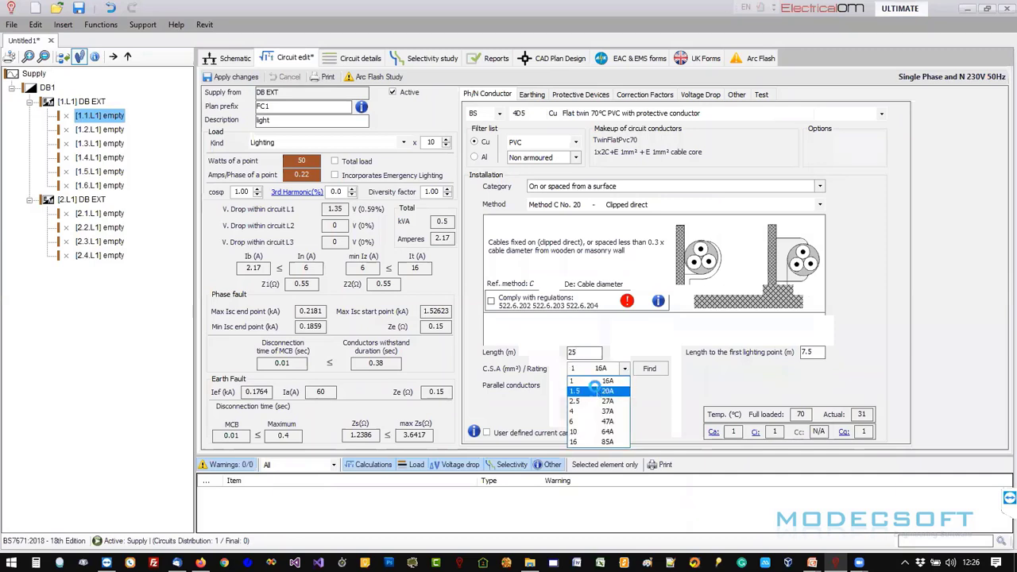
left_click(584, 391)
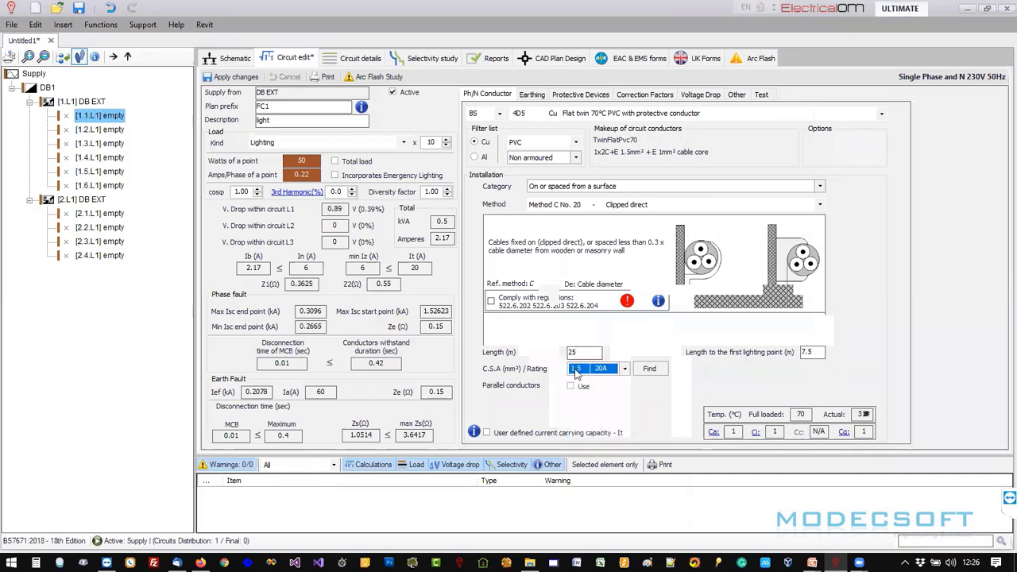
left_click(577, 370)
left_click(584, 382)
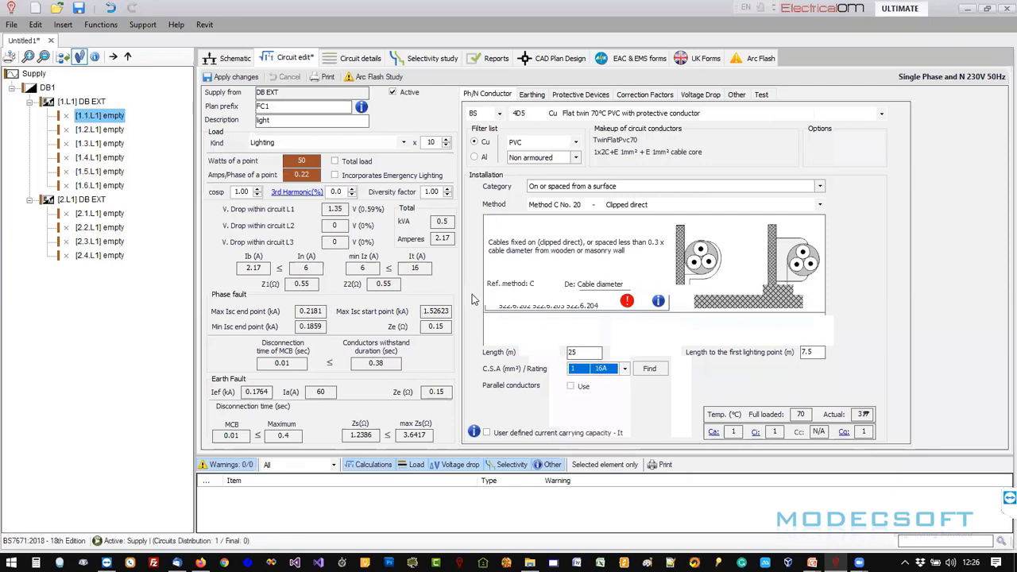
left_click(584, 370)
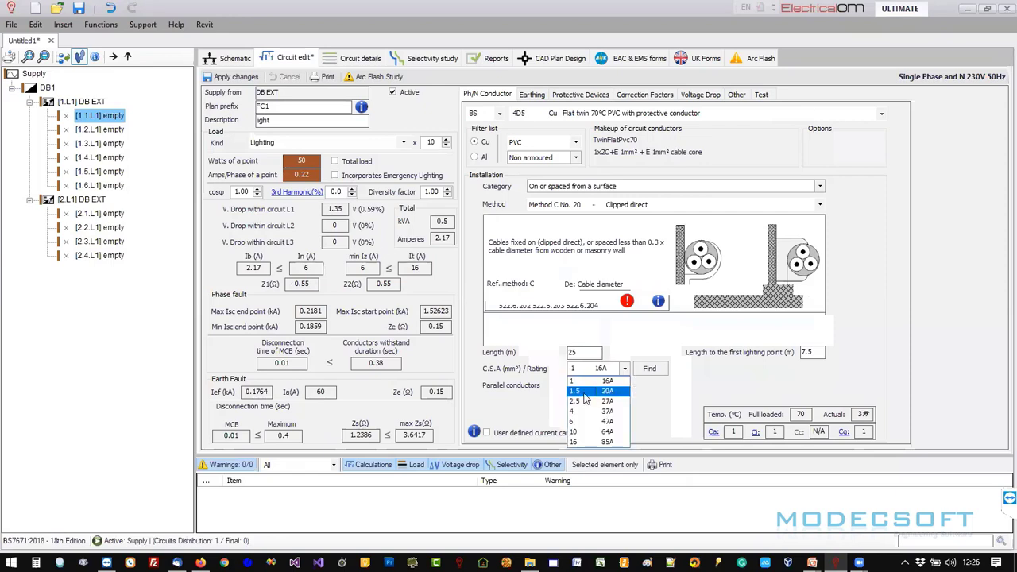
left_click(585, 391)
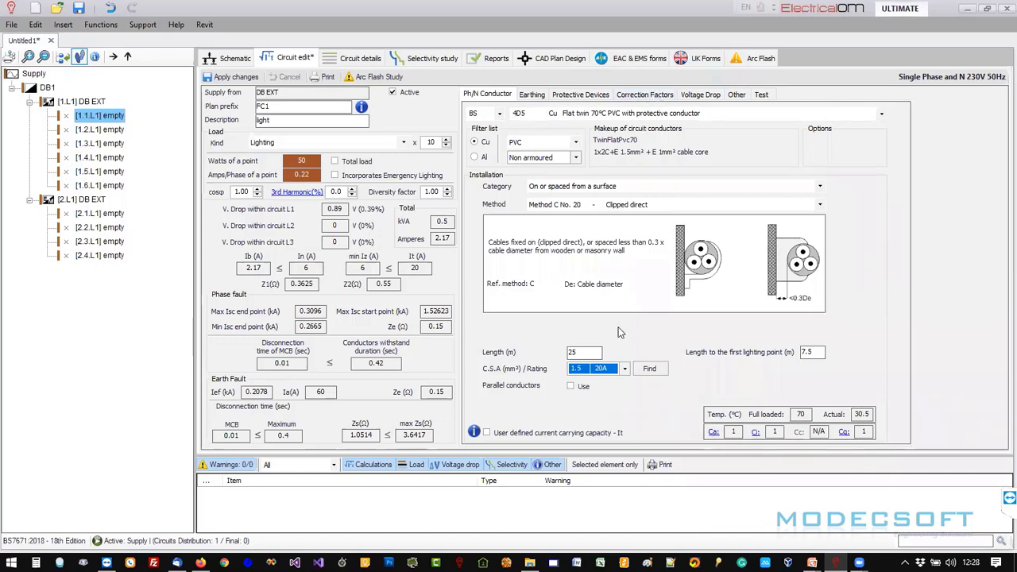
Review the lighting circuit's earthing arrangement, the available generic protective devices and the maximum phase fault current at the circuit's starting point.
left_click(533, 94)
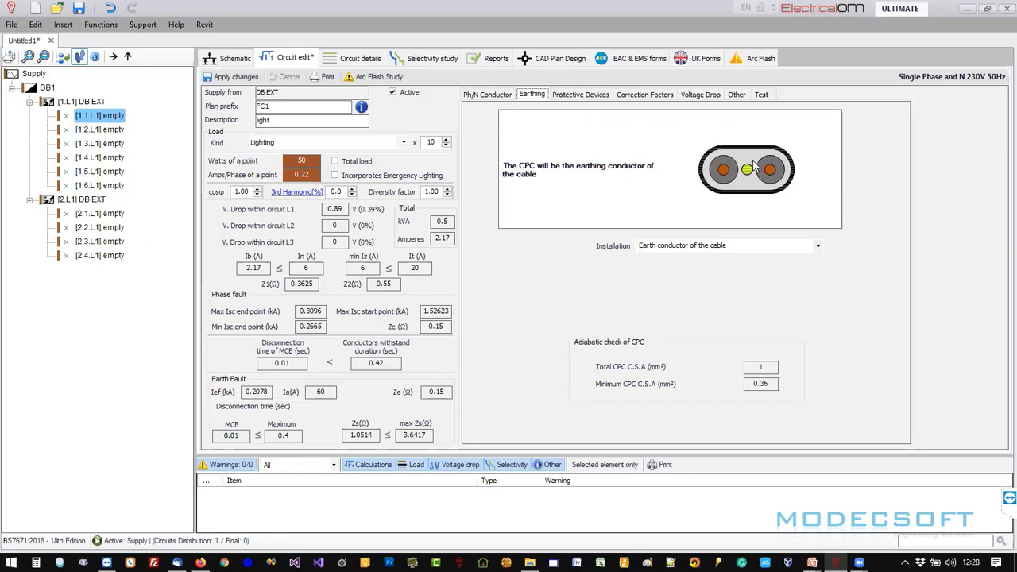
left_click(581, 95)
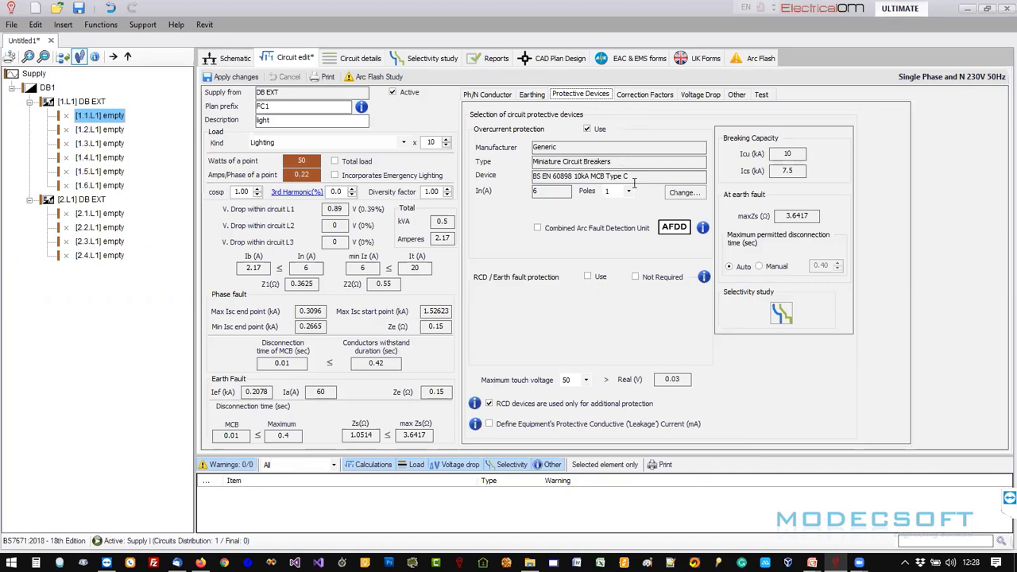
left_click_drag(573, 175, 595, 176)
left_click(680, 193)
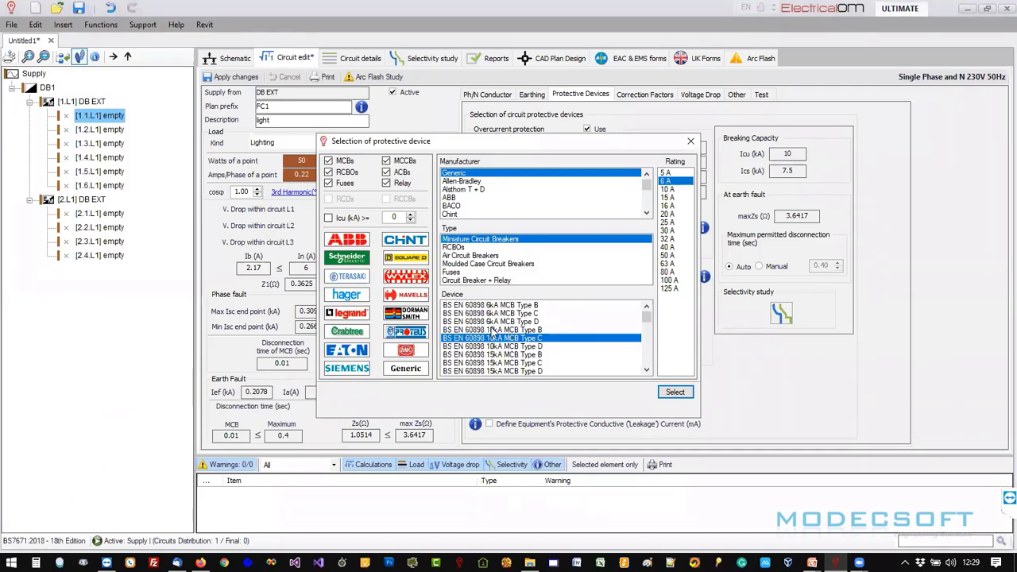
mouse_move(650, 322)
left_mouse_down()
mouse_move(648, 362)
mouse_move(648, 314)
left_mouse_up()
left_click_drag(491, 149, 669, 144)
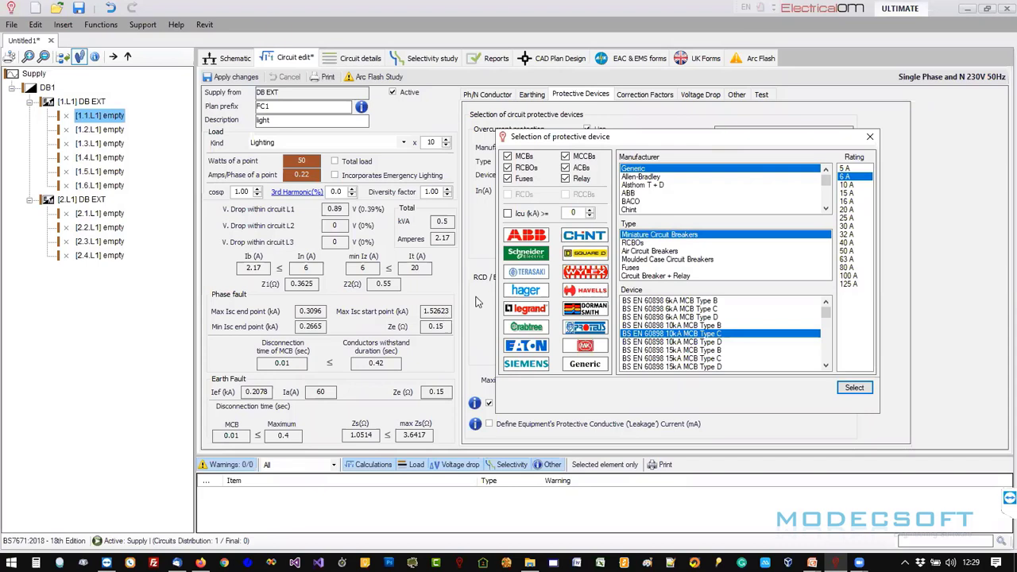
left_click(871, 138)
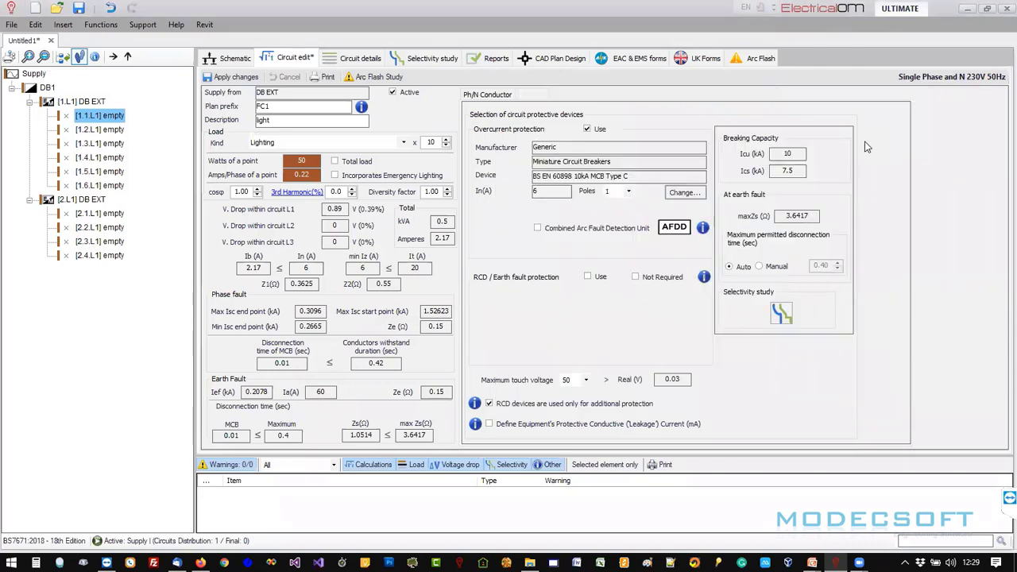
double_click(445, 311)
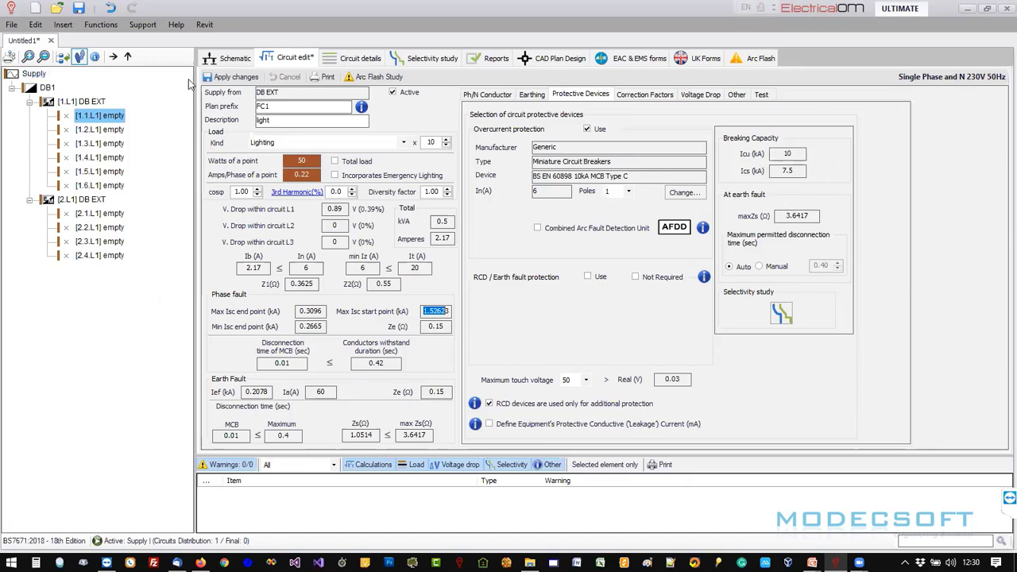
Apply the lighting circuit's changes and set the supply's prospective phase-to-neutral fault current (Ipn) to 7.5 kA.
left_click(231, 76)
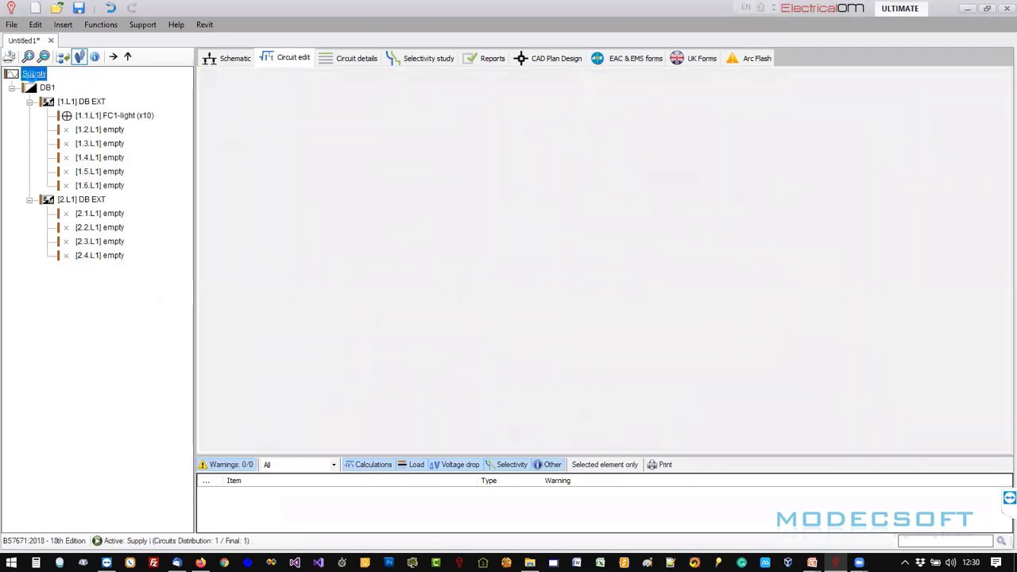
double_click(33, 75)
double_click(489, 347)
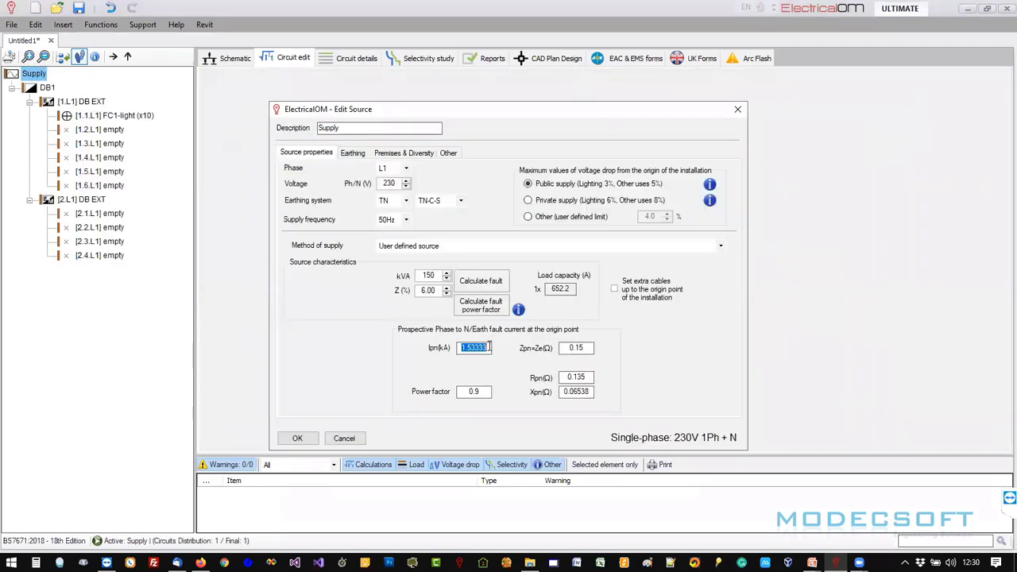
type("7")
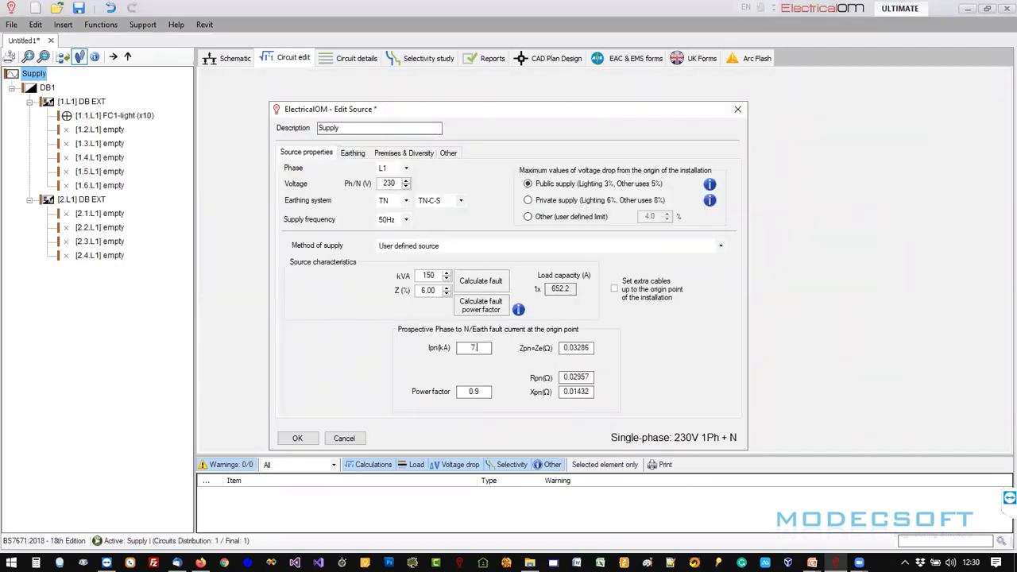
type(".5")
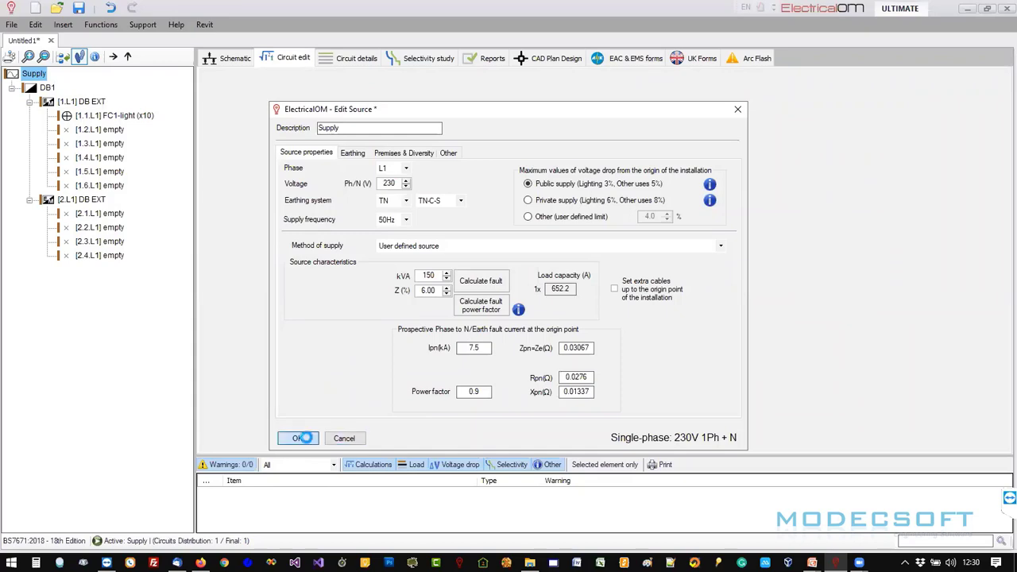
left_click(297, 438)
Choose the generic BS EN 60898 6kA MCB Type B for the lighting circuit and check its breaking capacity against the starting-point fault current.
left_click(115, 116)
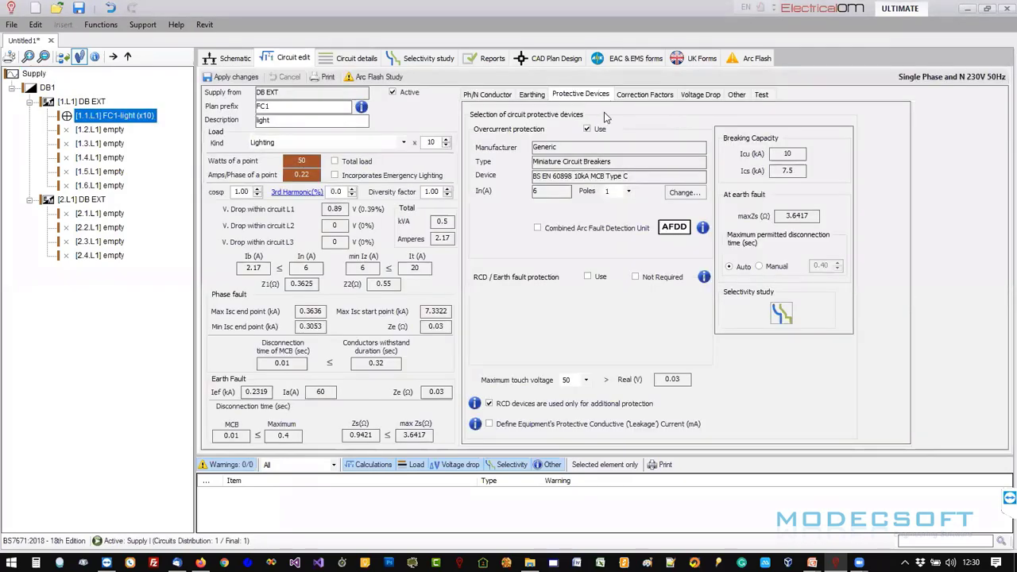
left_click(684, 192)
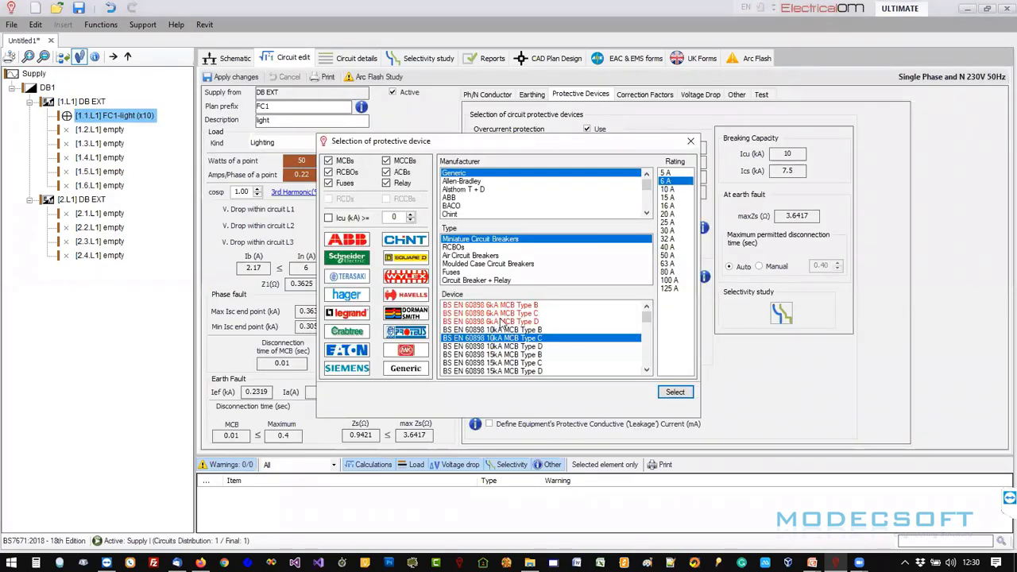
left_click(515, 313)
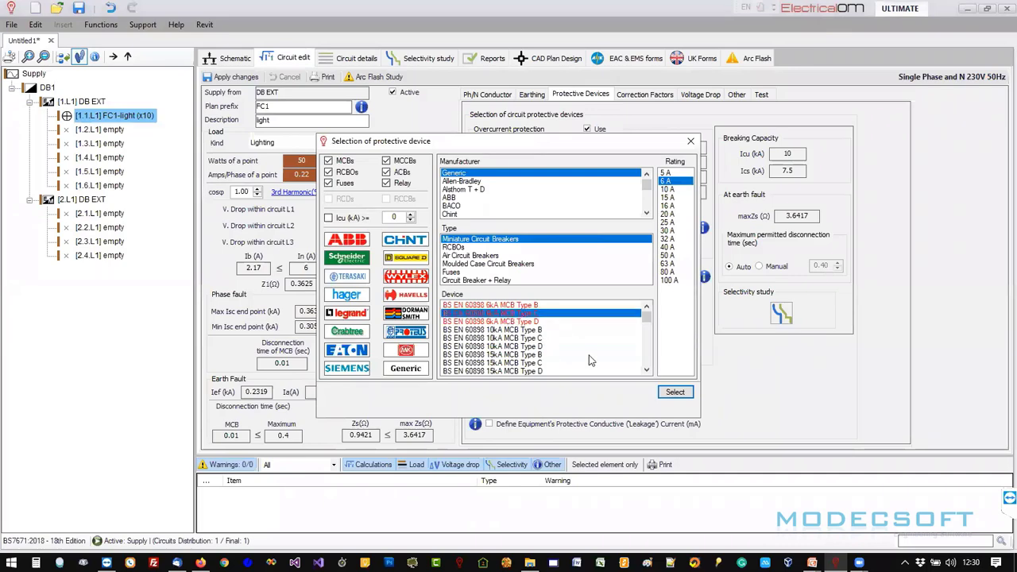
left_click(531, 305)
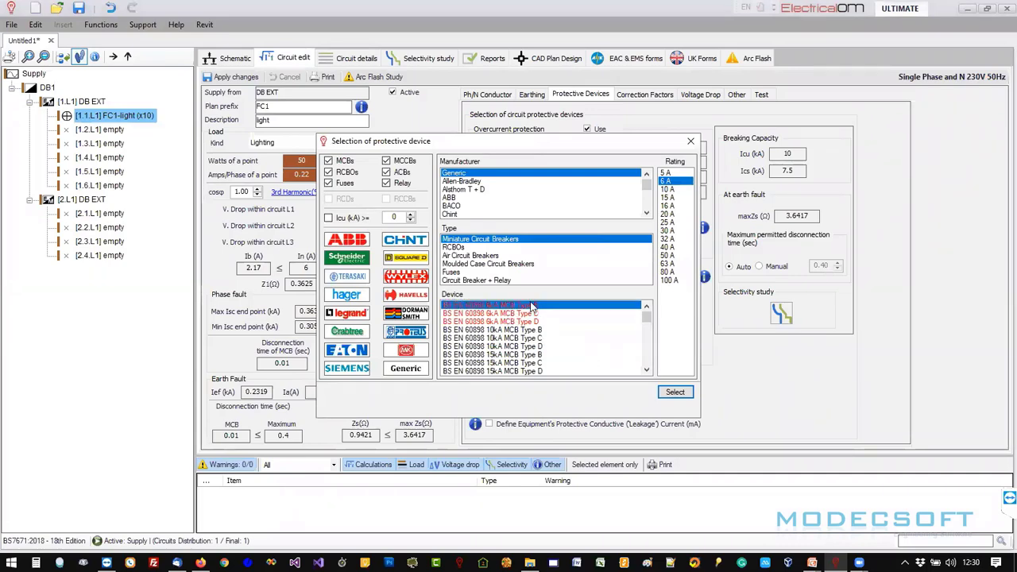
left_click(675, 393)
mouse_move(819, 154)
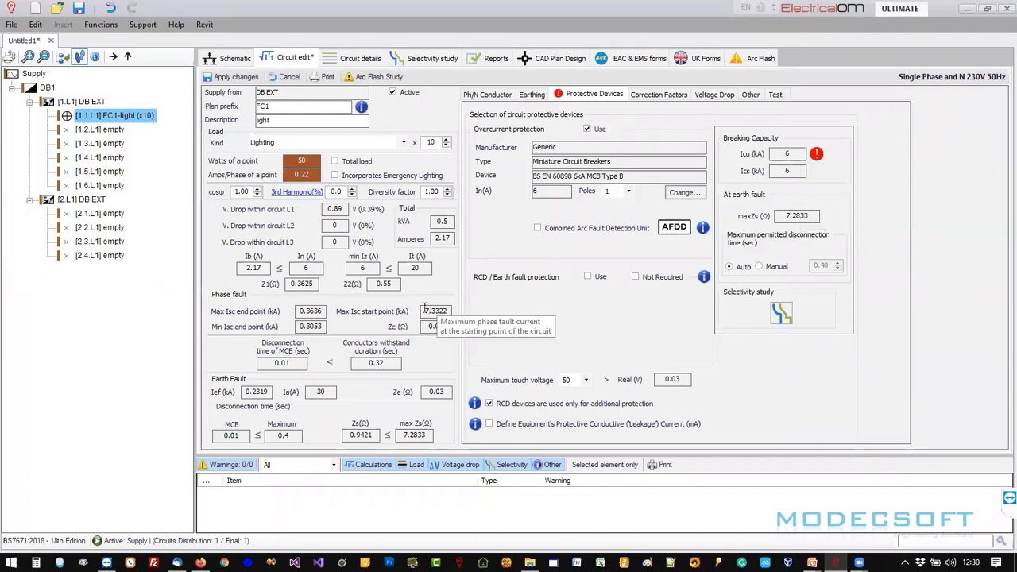
left_click_drag(424, 308, 460, 309)
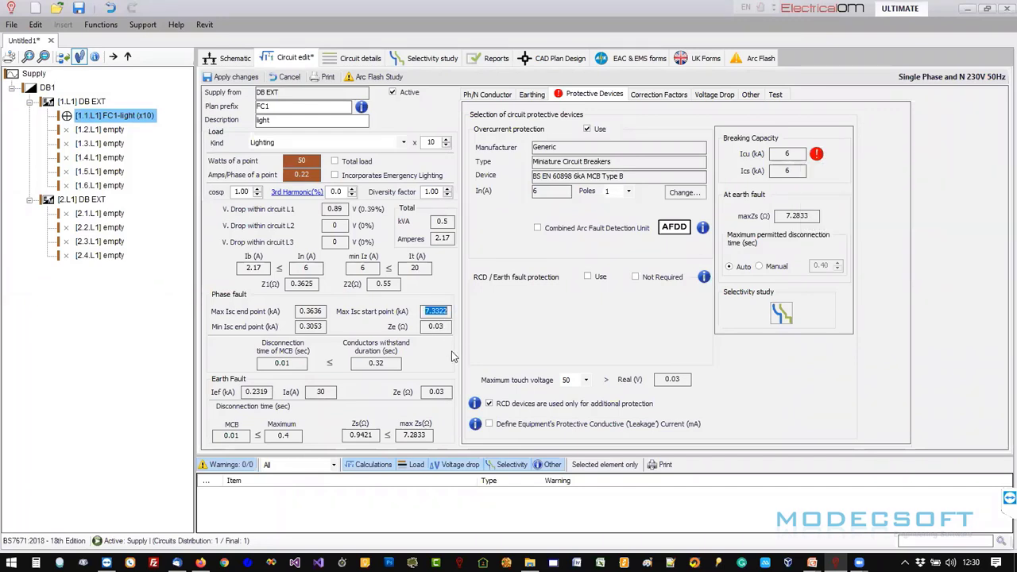
Change the lighting circuit's protective device to Schneider Electric Acti9 iC60N IEC/EN 60898-1 Type B 6kA rated 6 A and apply the change.
left_click(550, 191)
double_click(583, 176)
left_click(682, 192)
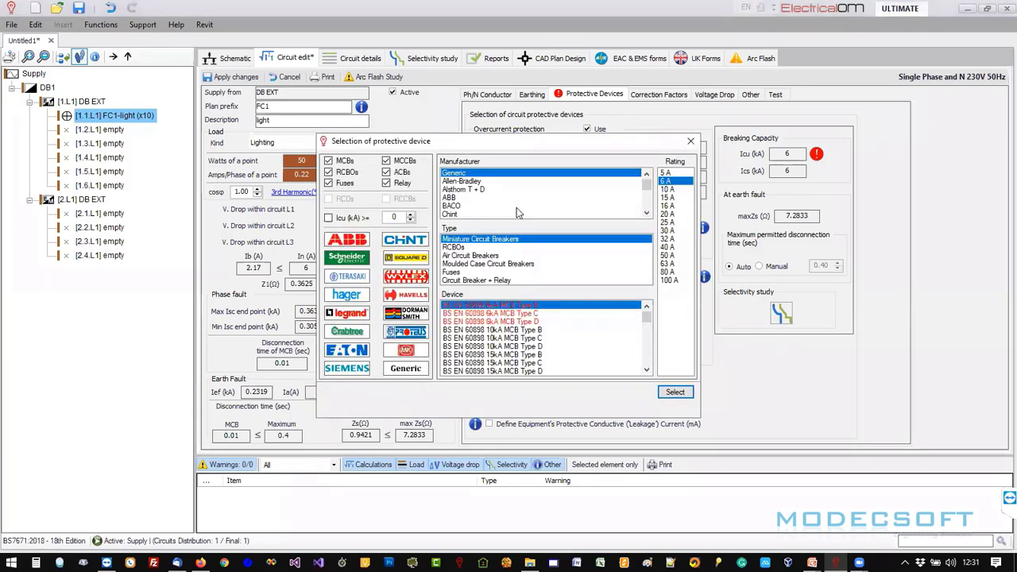
left_click(365, 254)
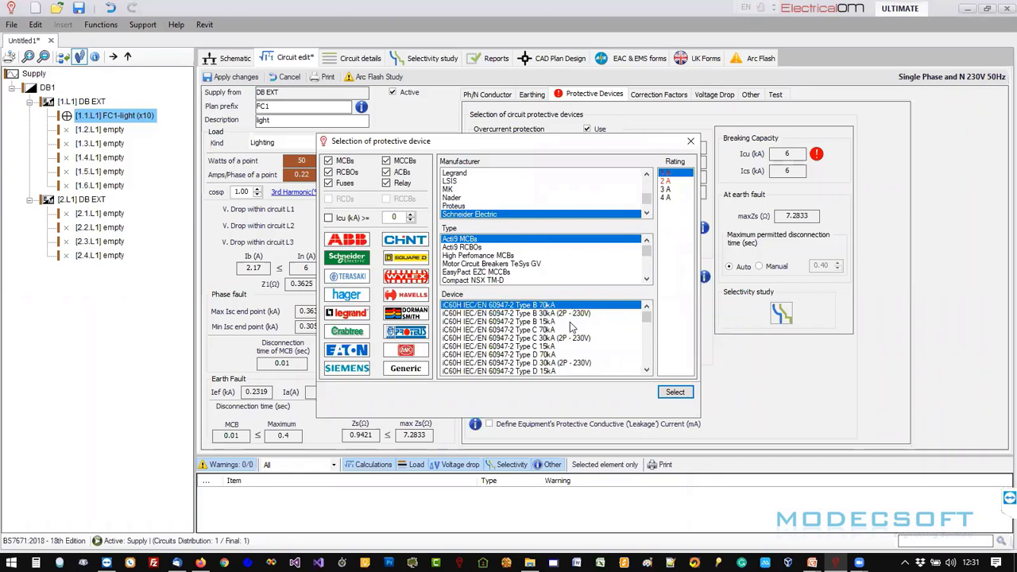
scroll(573, 341, "down", 3)
scroll(576, 362, "down", 3)
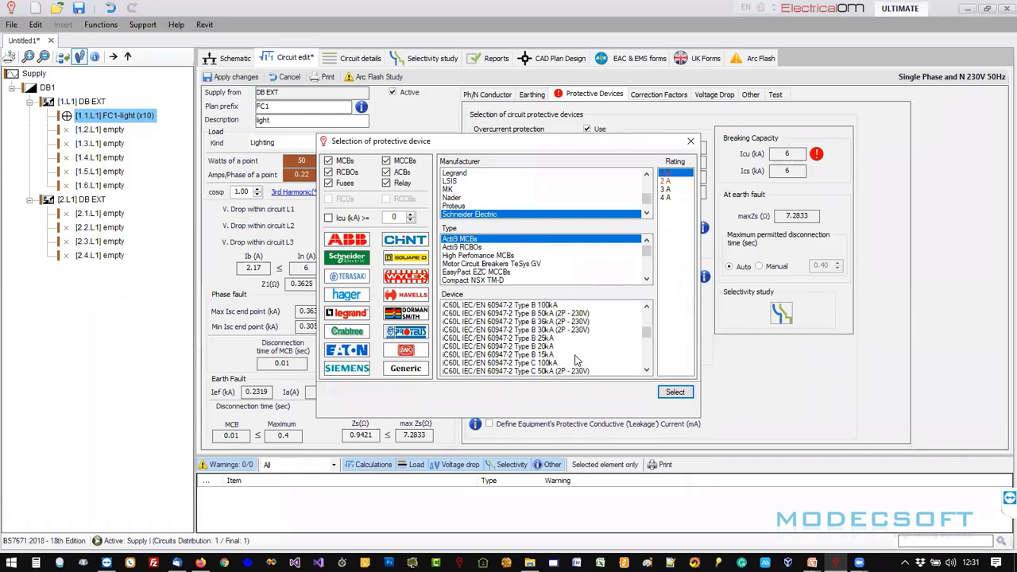
left_click(563, 321)
left_click(563, 314)
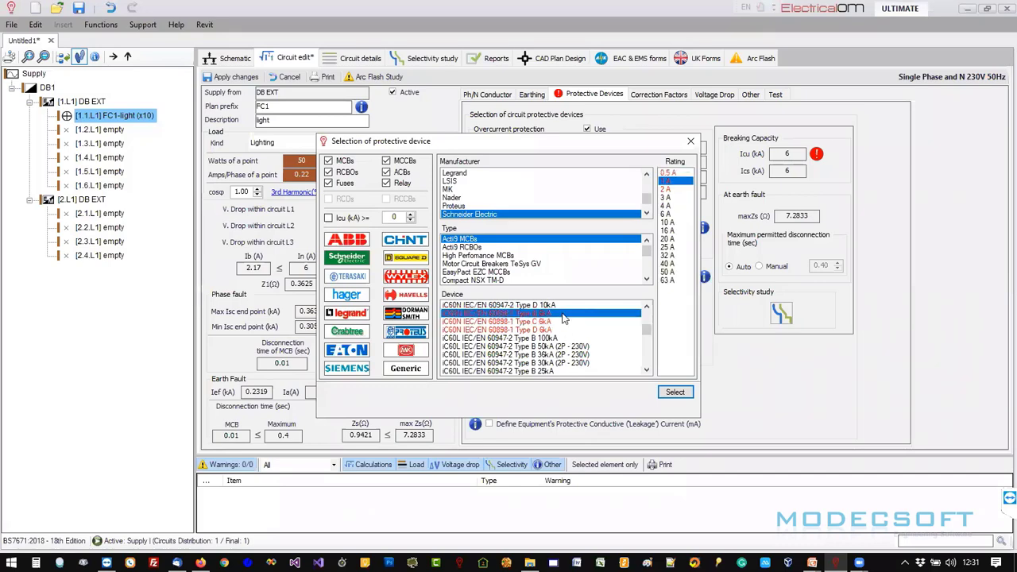
left_click(677, 213)
double_click(678, 215)
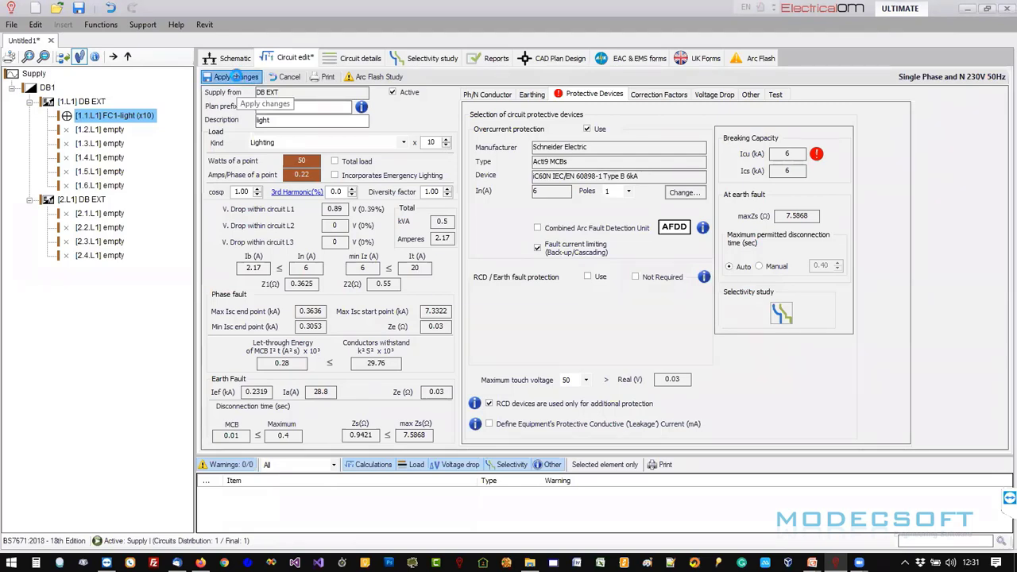
left_click(235, 77)
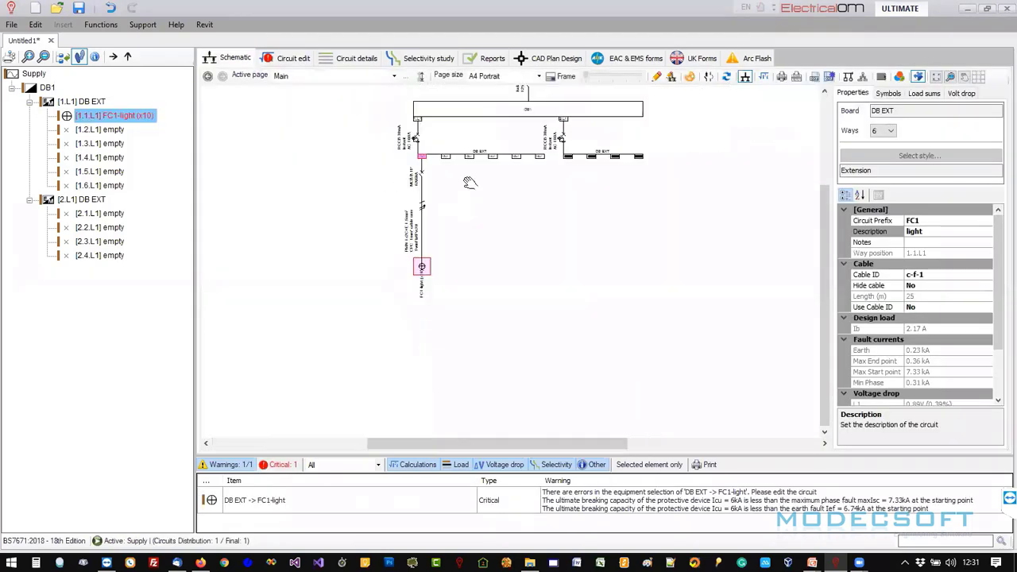
Inspect the lighting circuit's MCB on the schematic and check the maximum fault current at the circuit's starting point.
left_click_drag(471, 183, 450, 318)
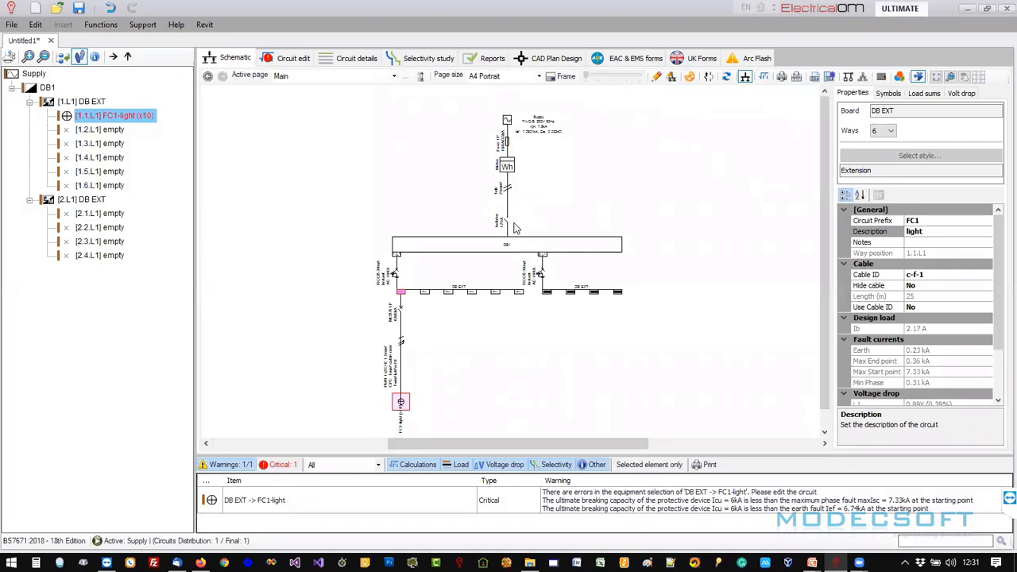
scroll(403, 325, "up", 2)
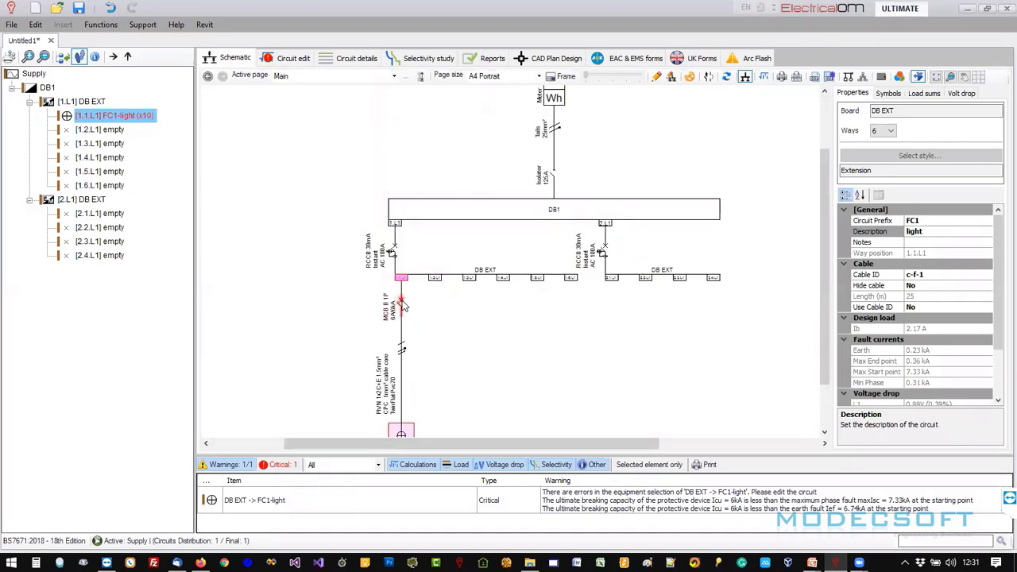
scroll(403, 306, "up", 1)
scroll(407, 306, "up", 1)
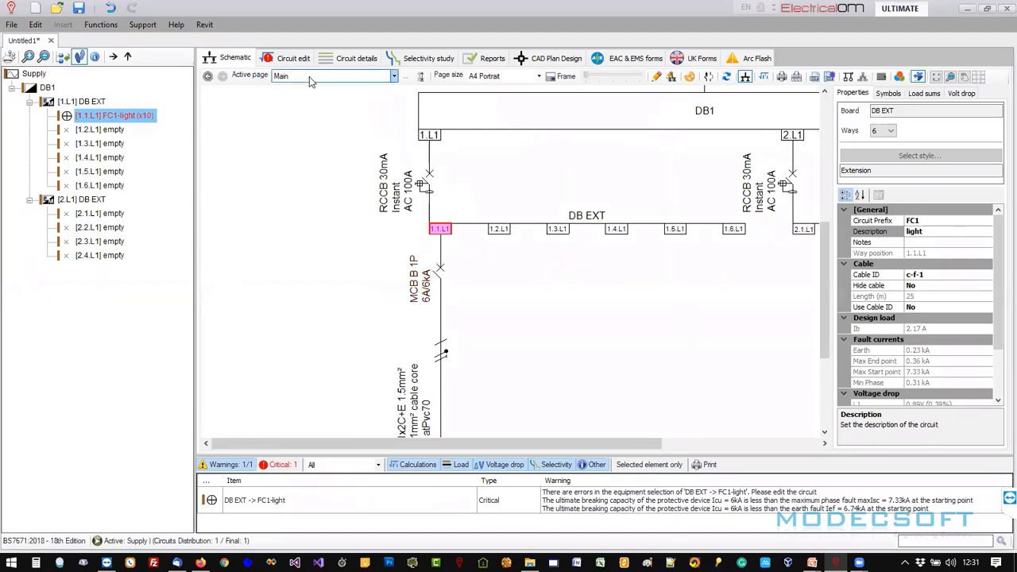
double_click(436, 279)
left_click_drag(424, 310, 457, 316)
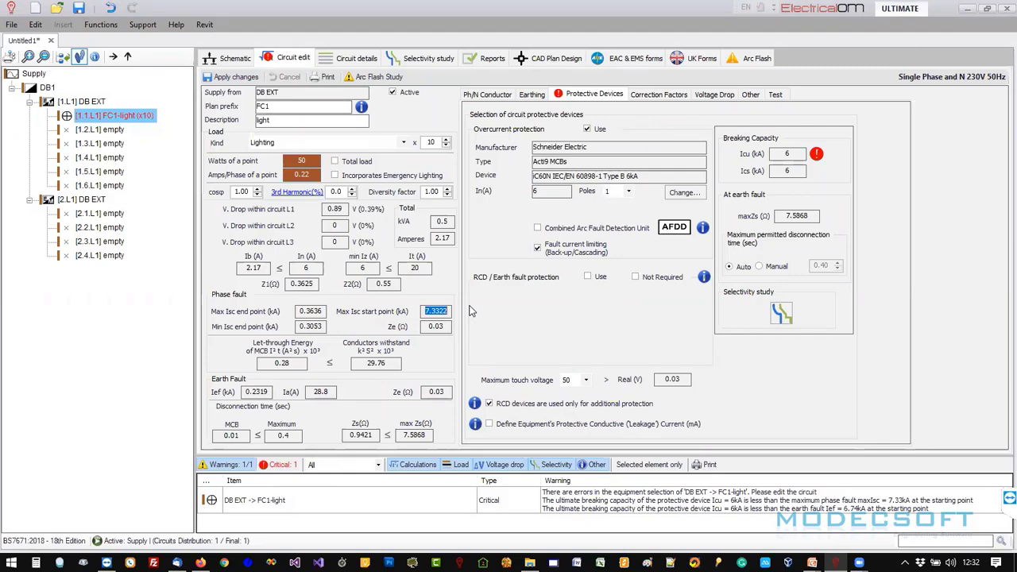
Review the project's calculation and check options and turn off the type gG fuse criteria (I2 ≤ 1.45 Iz).
left_click(35, 24)
left_click(94, 148)
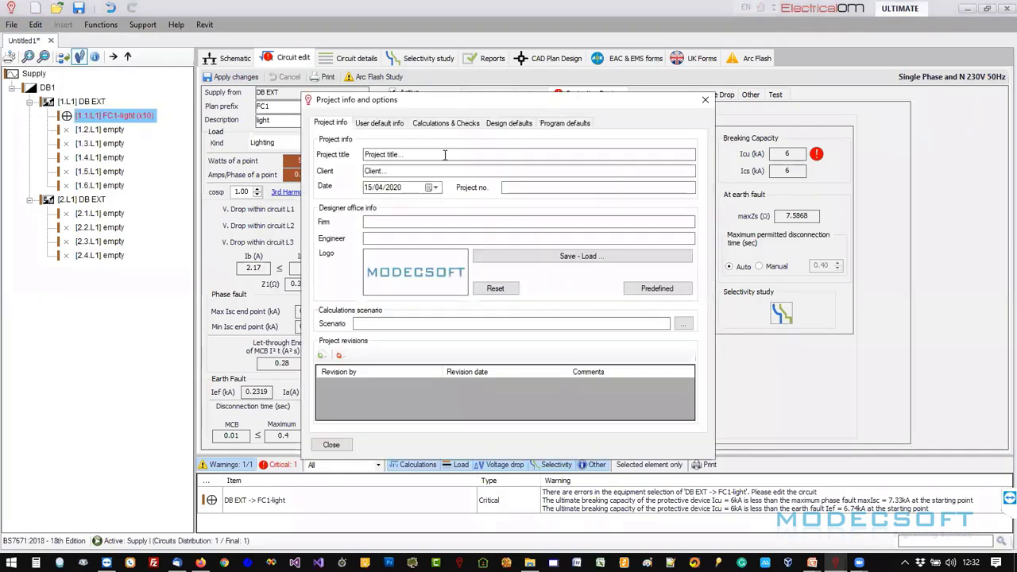
left_click(435, 124)
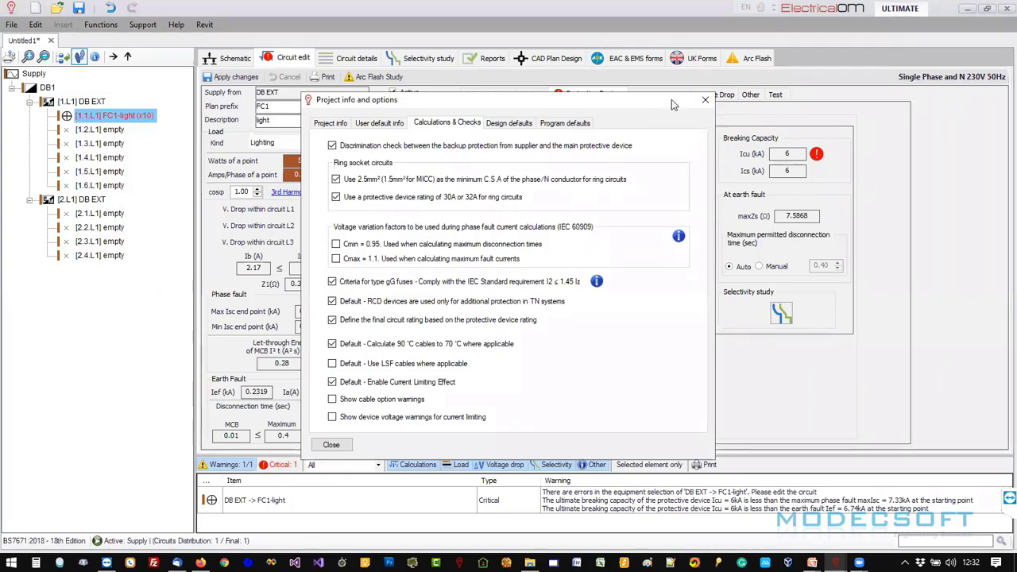
left_click(705, 99)
left_click(36, 24)
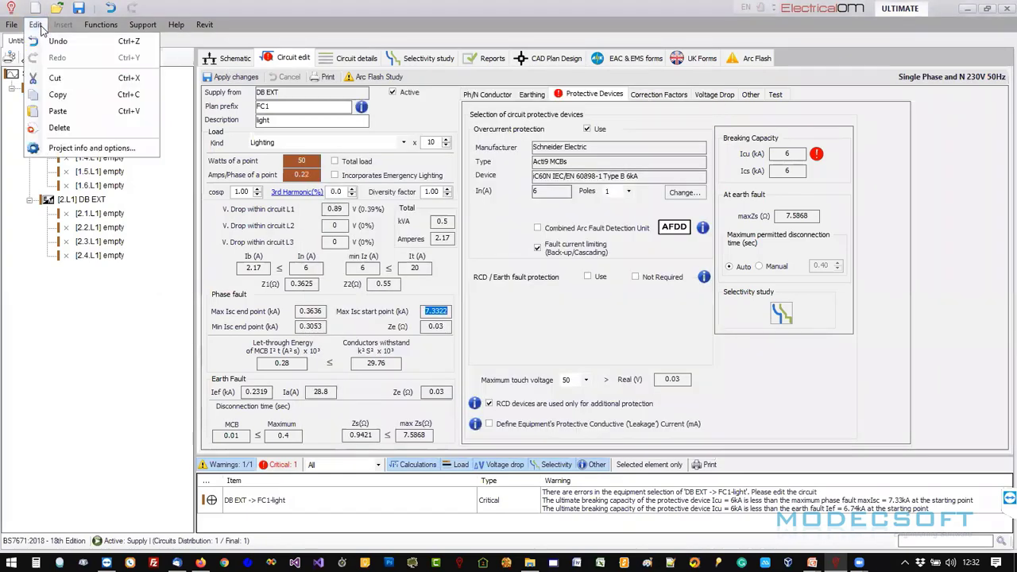
left_click(87, 148)
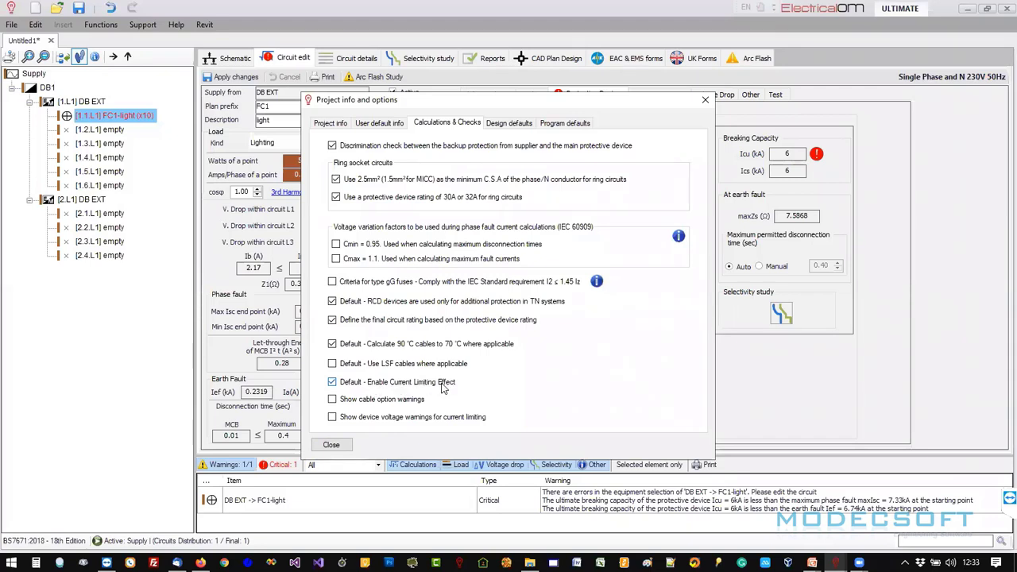
left_click(331, 445)
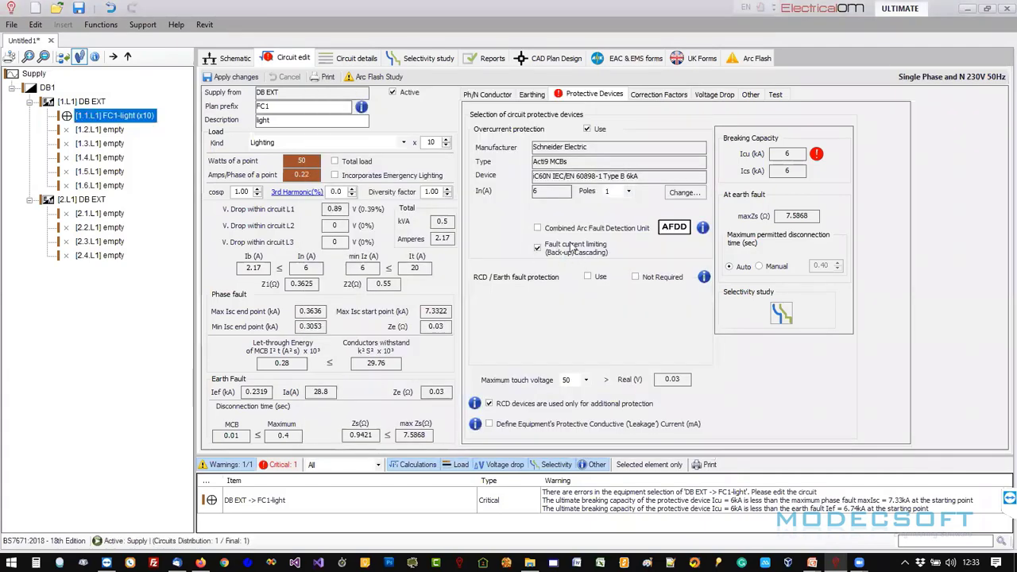
Change the lighting circuit's protective device to the Schneider Electric Acti9 iC60H IEC/EN 60898-1 Type B 10kA rated 6 A and apply the change.
mouse_move(568, 252)
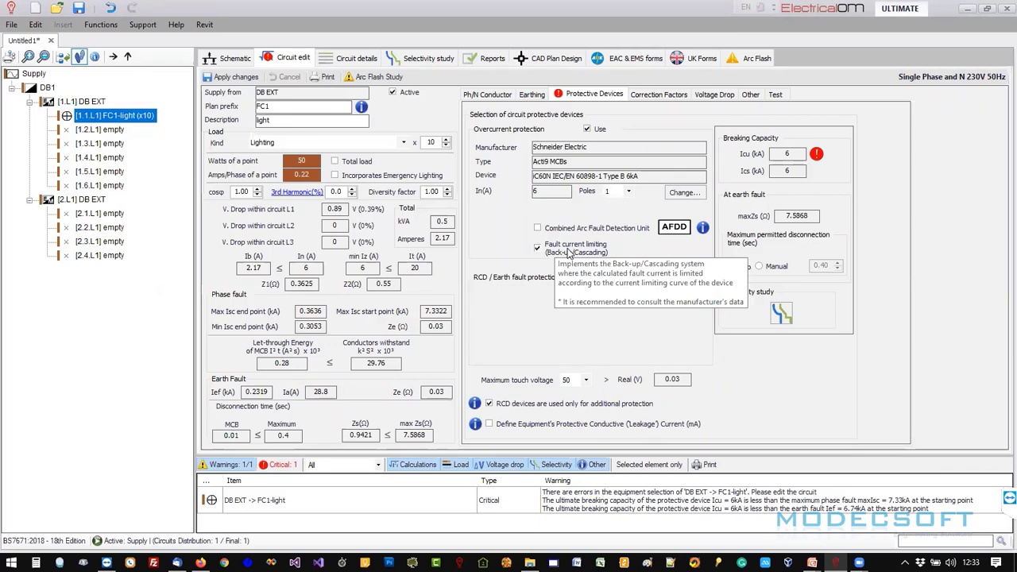
left_click(683, 193)
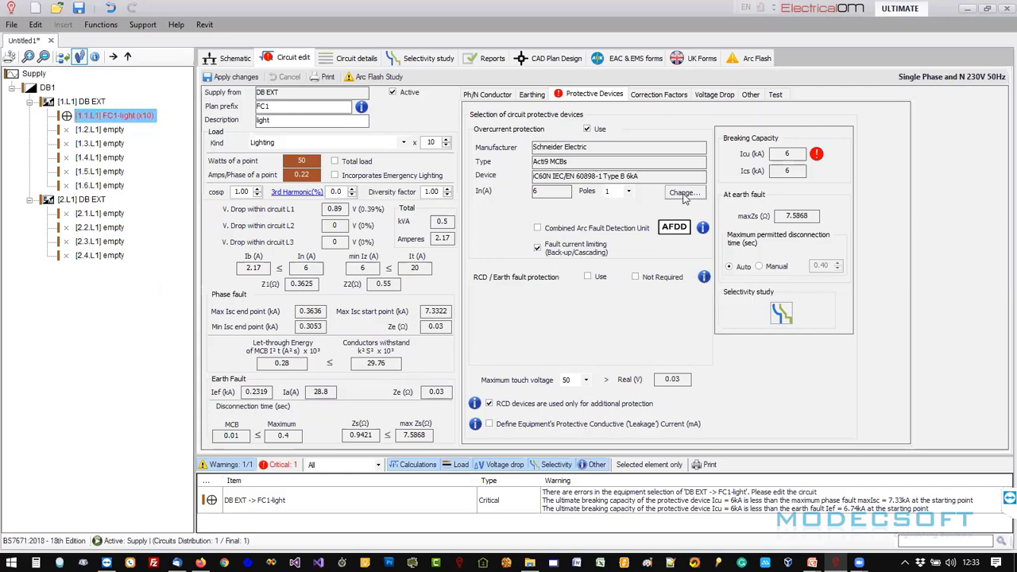
mouse_move(647, 327)
left_mouse_down()
mouse_move(647, 316)
mouse_move(648, 355)
mouse_move(648, 321)
left_mouse_up()
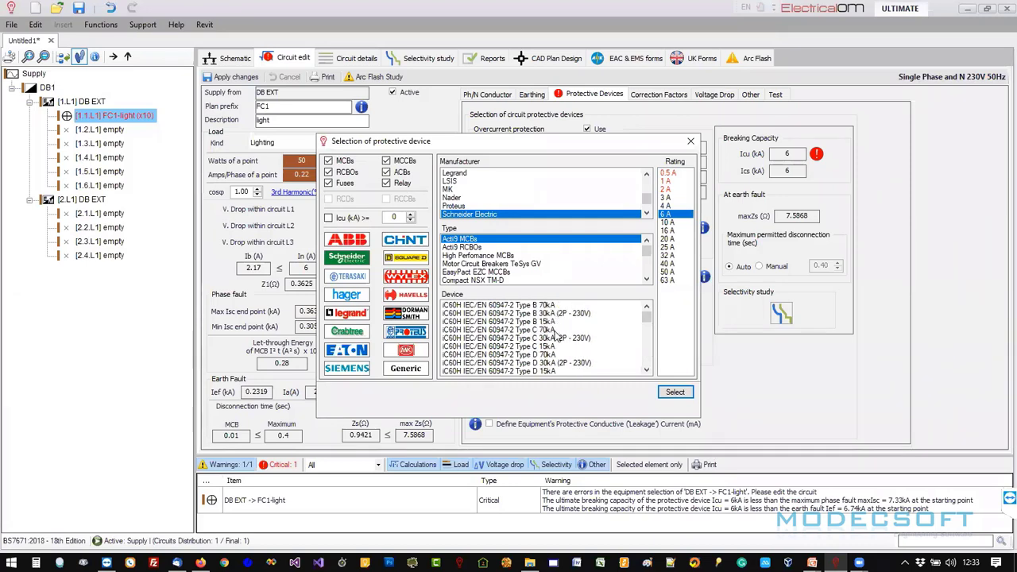
left_click(556, 333)
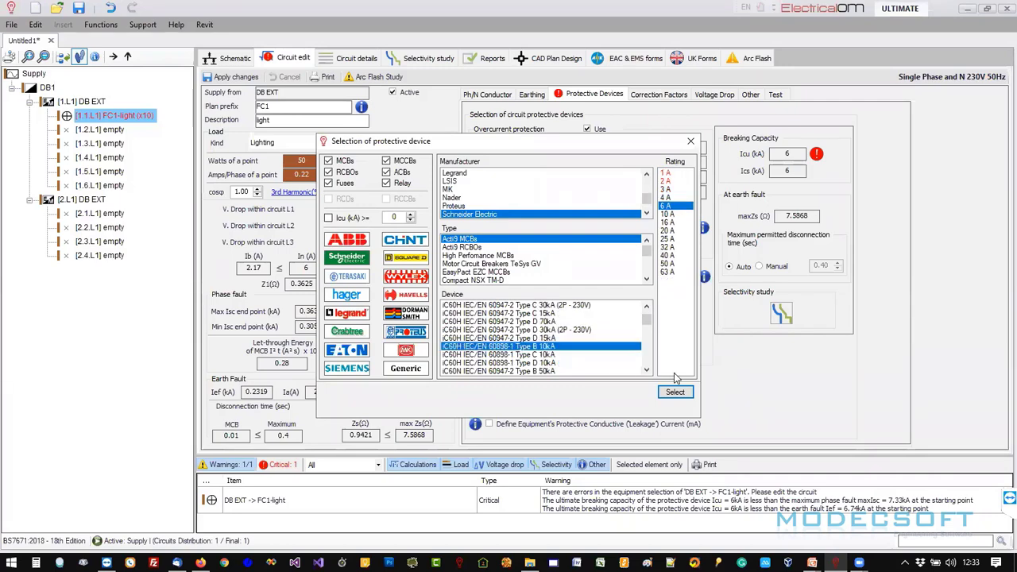
left_click(675, 392)
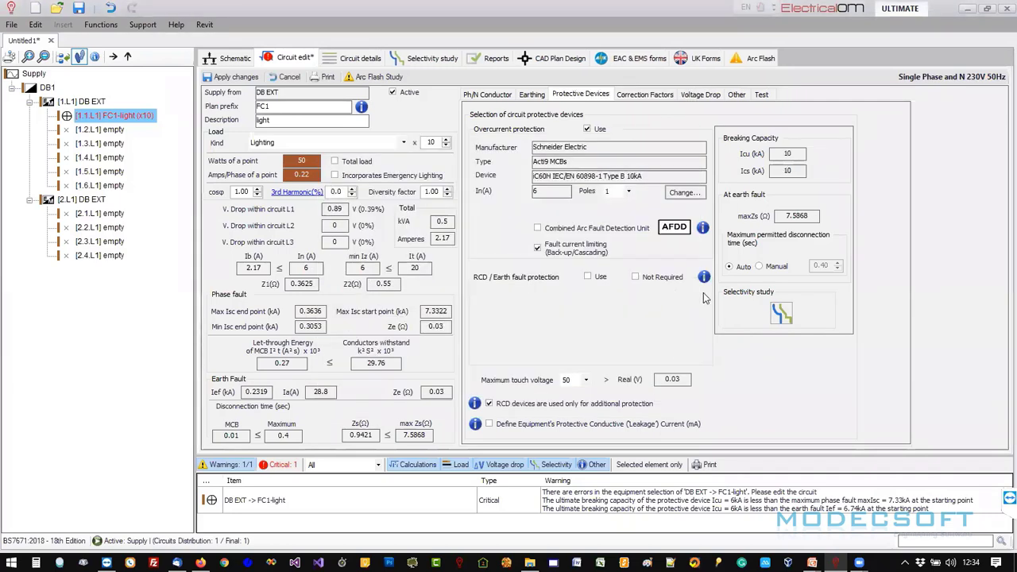
left_click(694, 193)
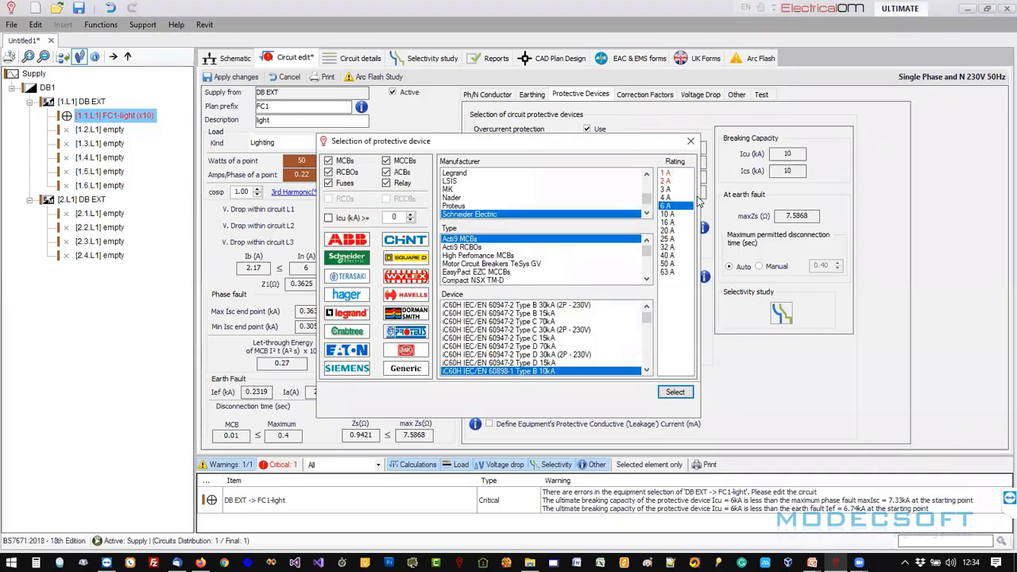
double_click(689, 206)
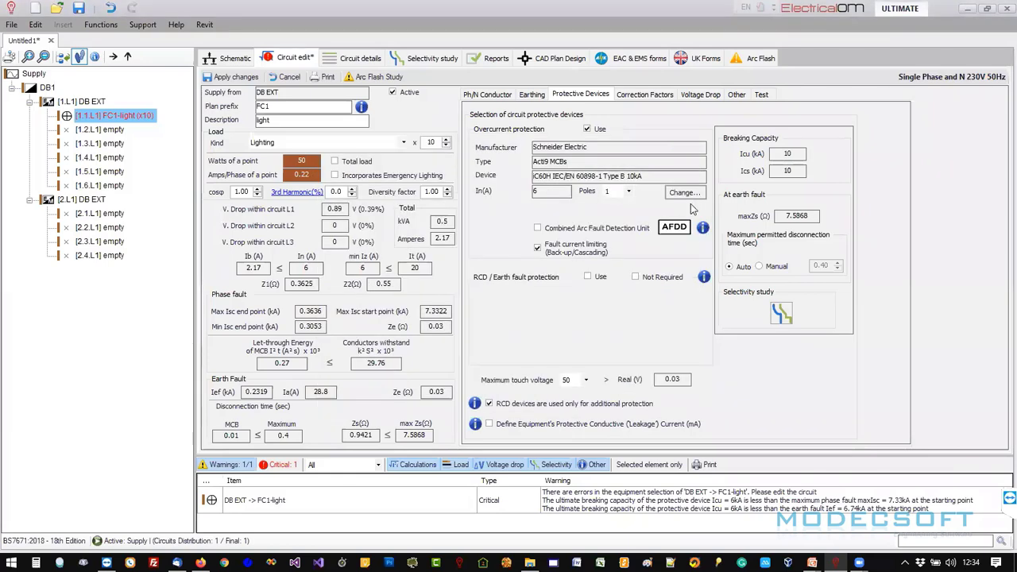
left_click(232, 76)
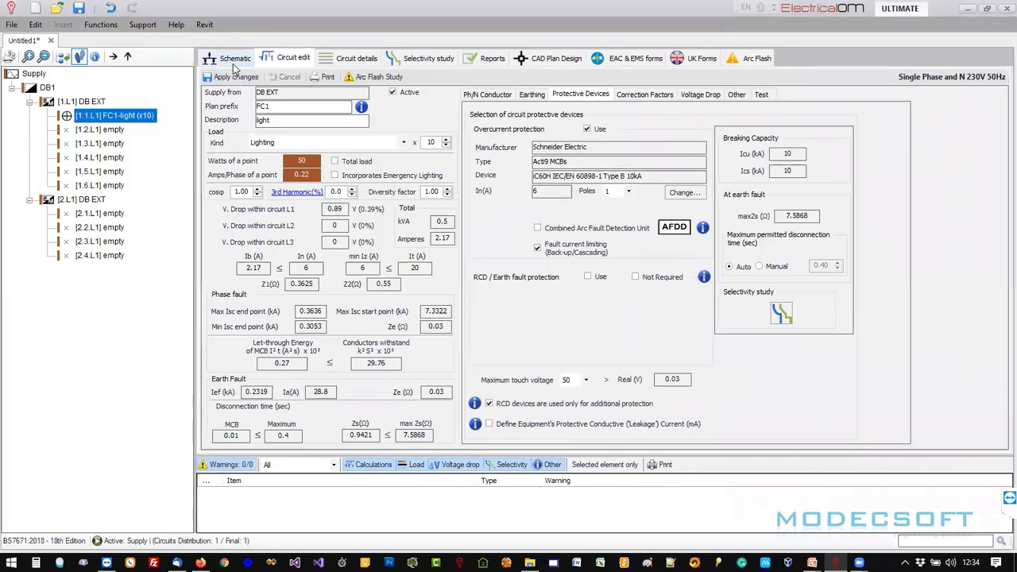
Inspect the lighting circuit's MCB, cable and load on the schematic and view its circuit settings.
left_click(234, 60)
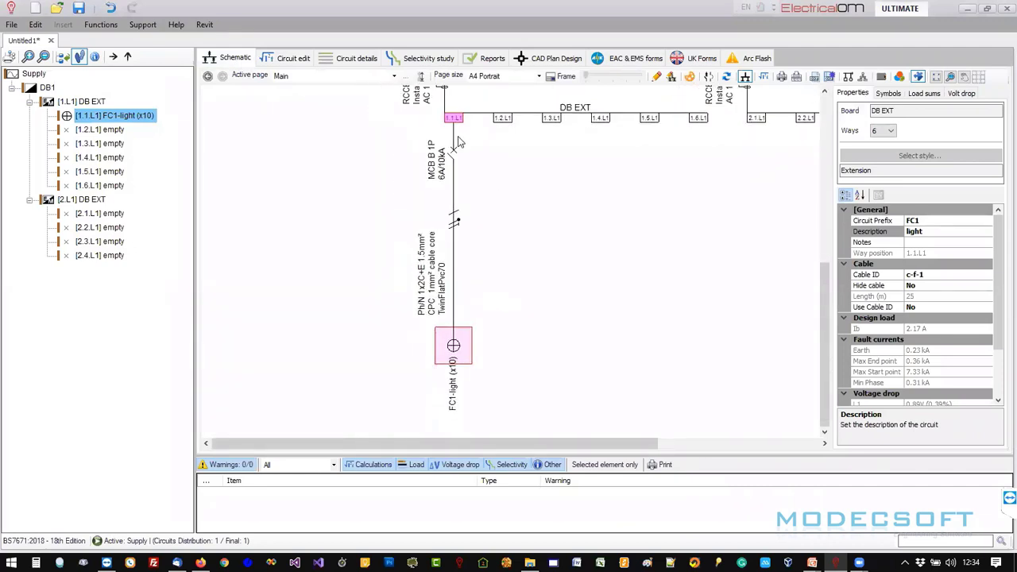
scroll(464, 165, "up", 3)
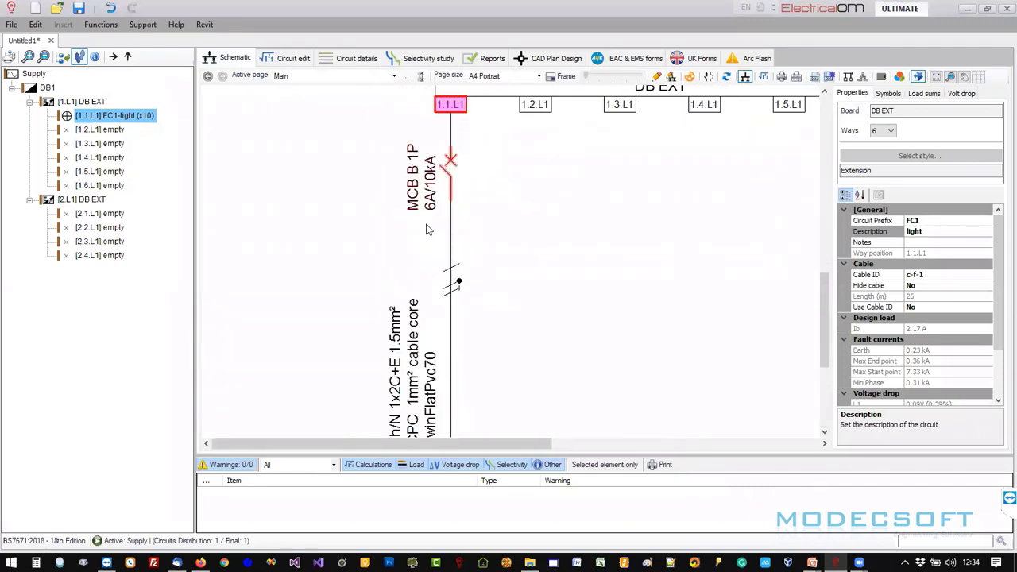
scroll(481, 180, "down", 3)
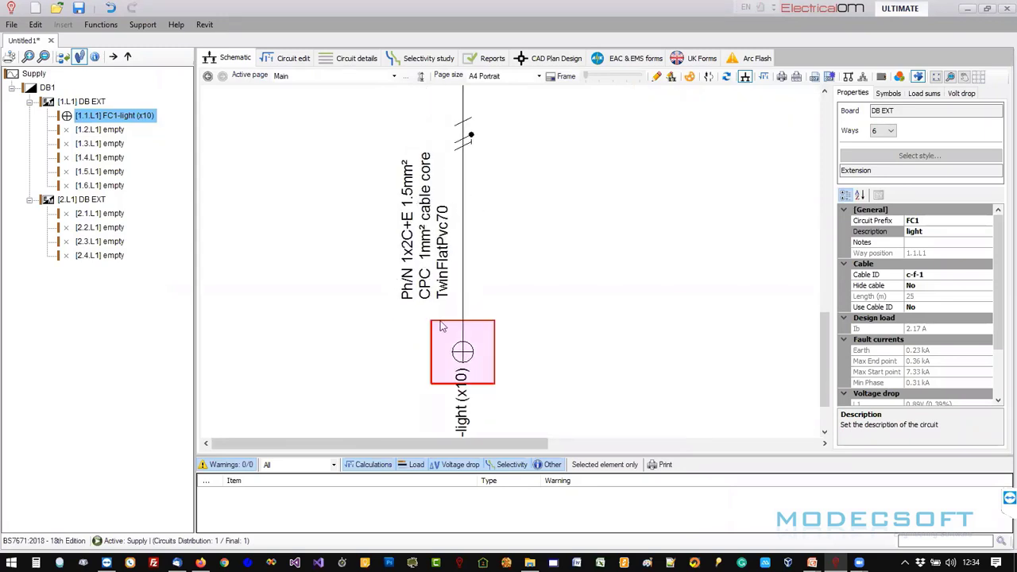
scroll(444, 326, "down", 1)
middle_click_drag(474, 372, 464, 240)
scroll(459, 230, "up", 2)
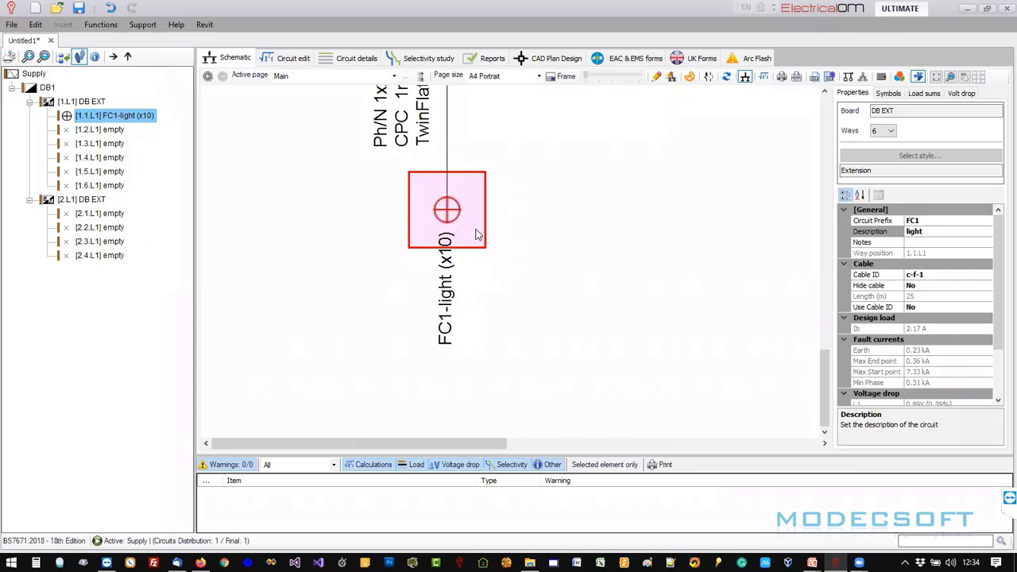
scroll(478, 231, "down", 3)
middle_click_drag(491, 226, 428, 336)
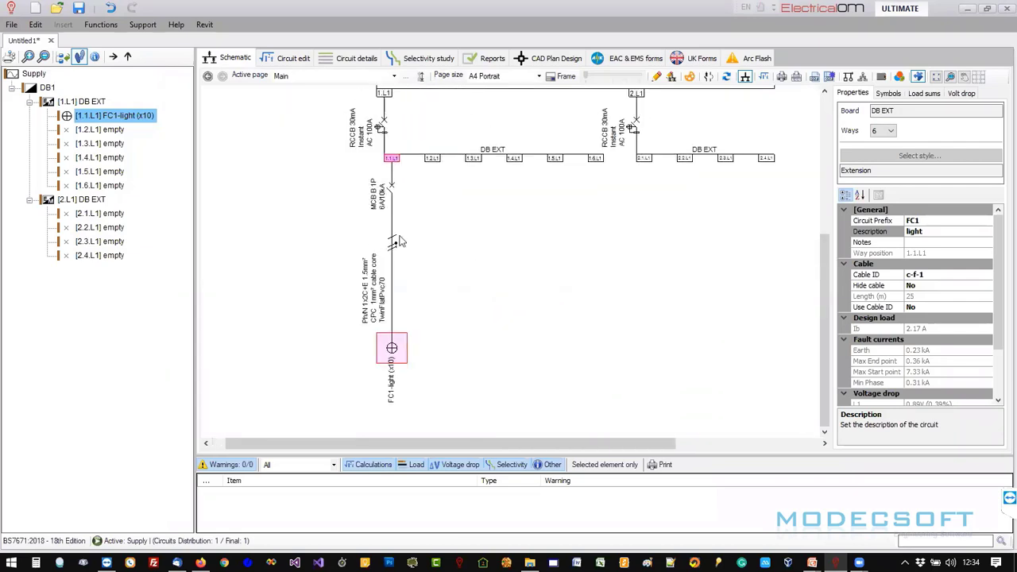
double_click(395, 163)
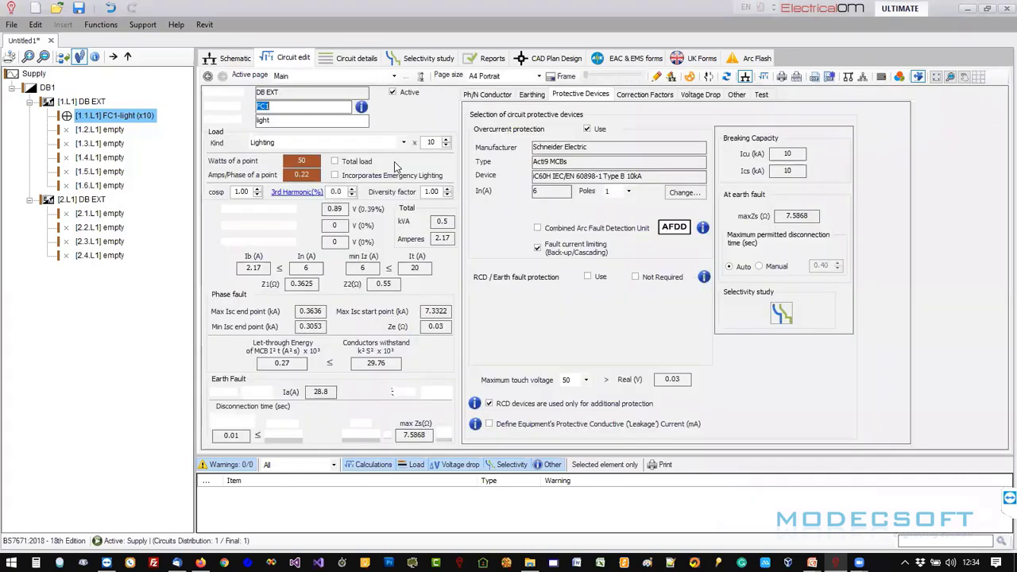
left_click(226, 60)
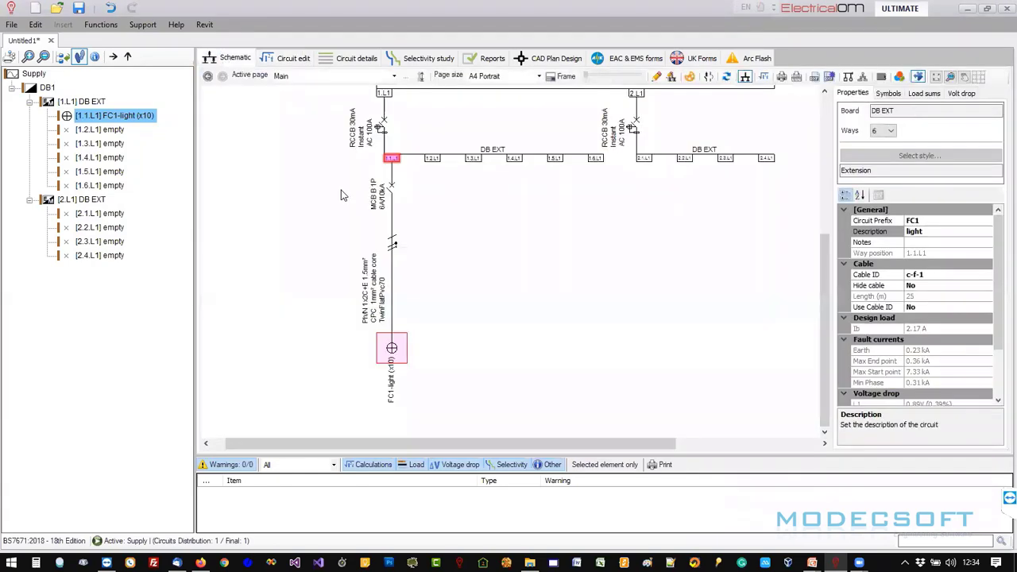
Copy the lighting circuit from way 1.1.L1 to way 2.1.L1 on the second DB EXT board.
right_click(395, 162)
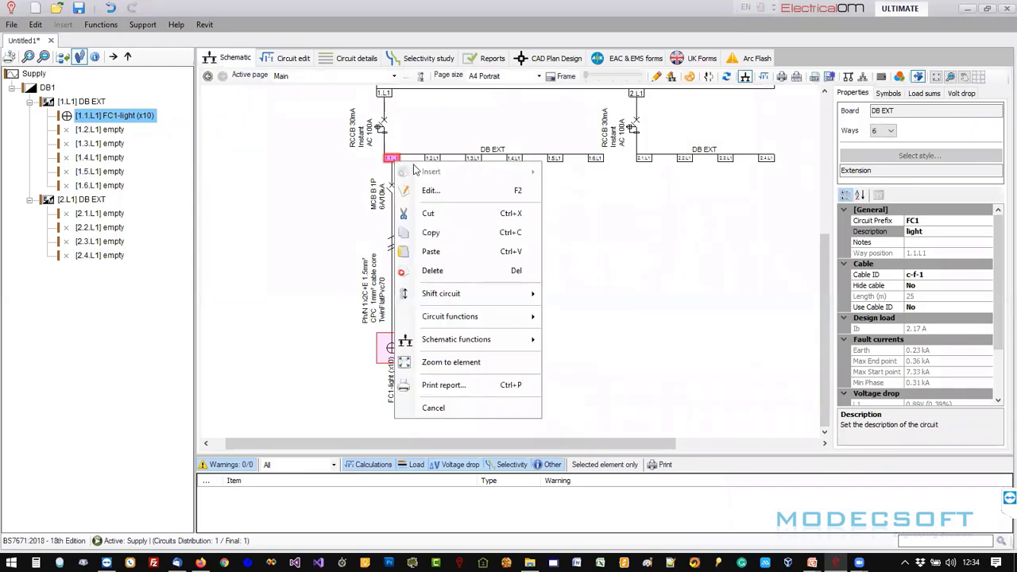
left_click(432, 232)
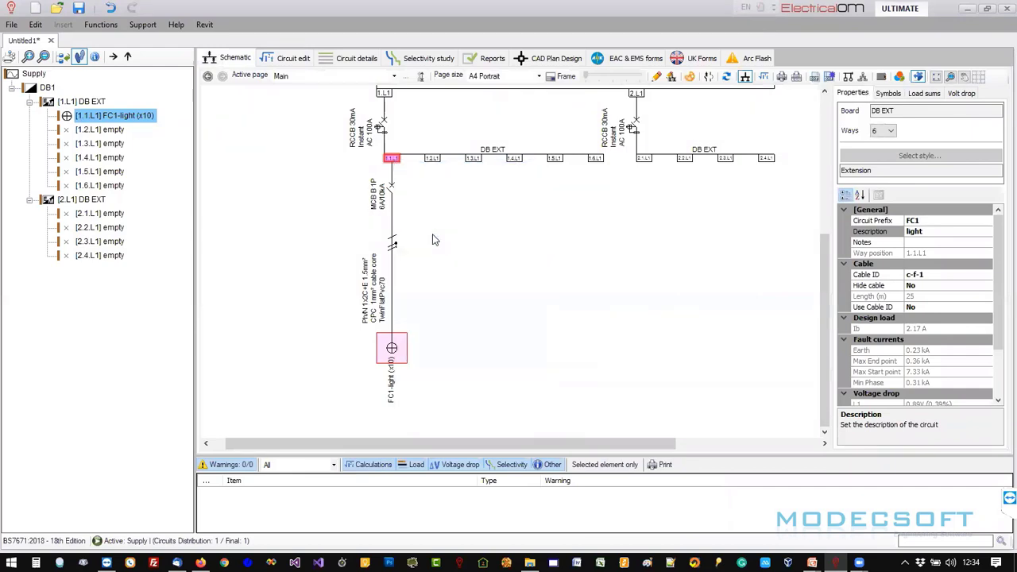
right_click(644, 159)
left_click(677, 251)
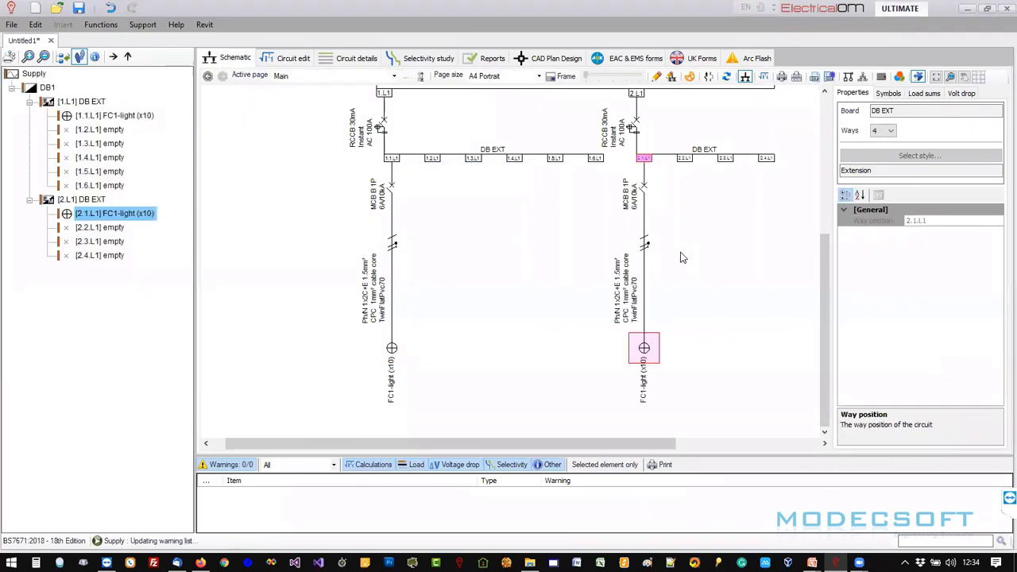
Set the copied lighting circuit's plan prefix to FC2 and its number of points to 7, applying the changes.
double_click(644, 348)
left_click(301, 120)
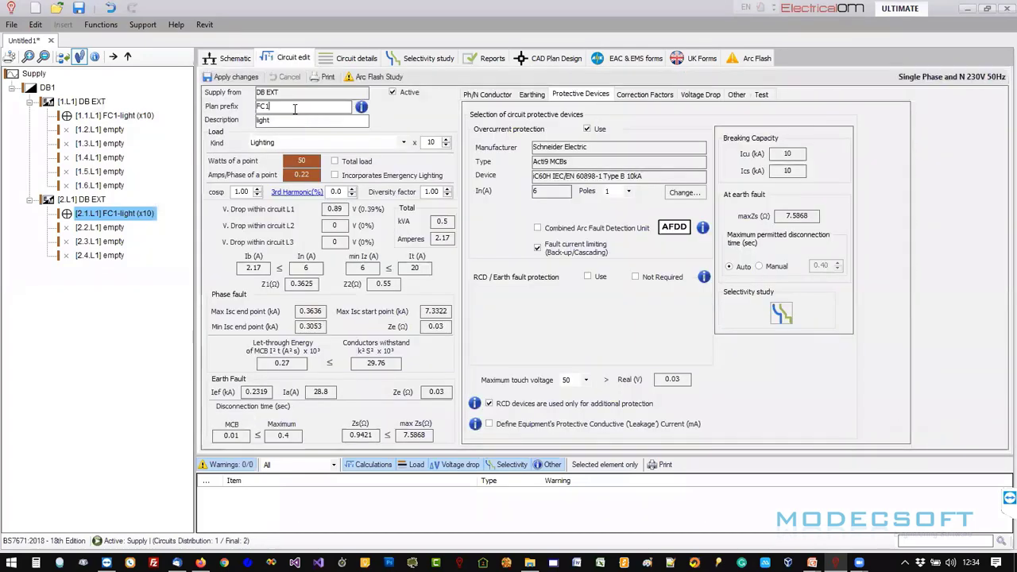
left_click(294, 109)
key("BackSpace")
type("2")
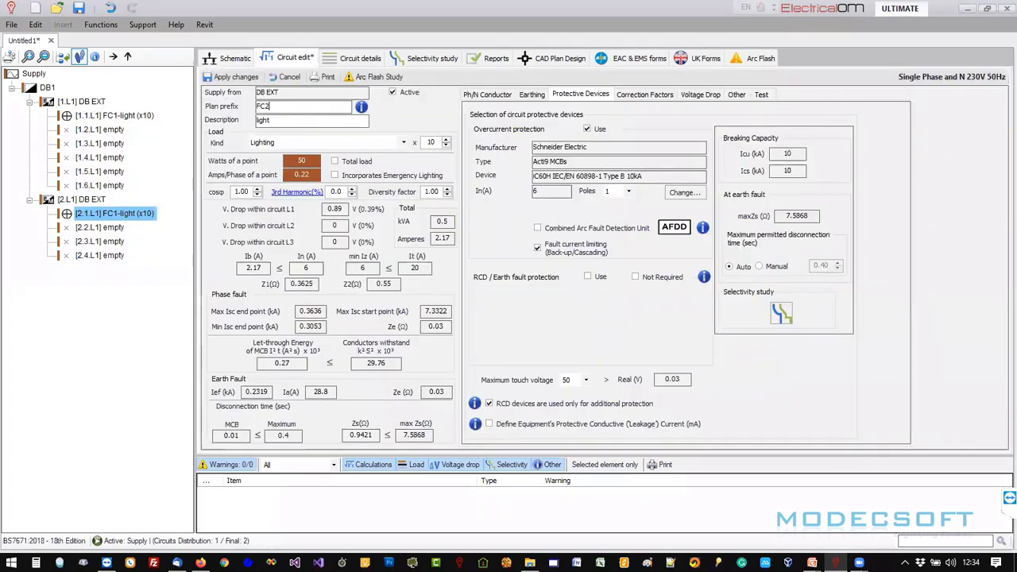
left_click(233, 75)
left_click(447, 147)
left_click(446, 147)
left_click(447, 146)
left_click(236, 78)
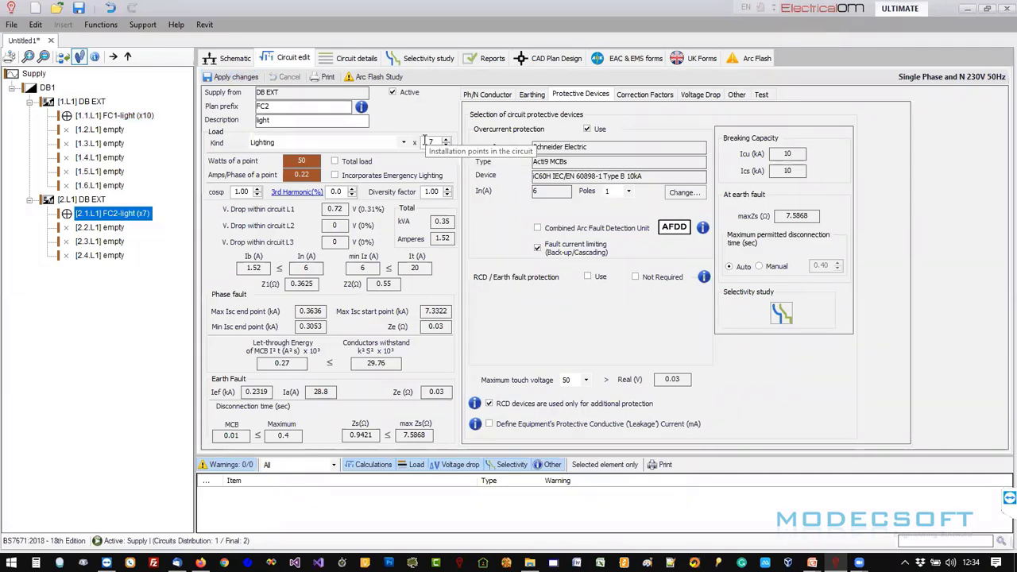
Set the FC2 lighting circuit's cable length to 30 m and apply the change.
left_click(492, 95)
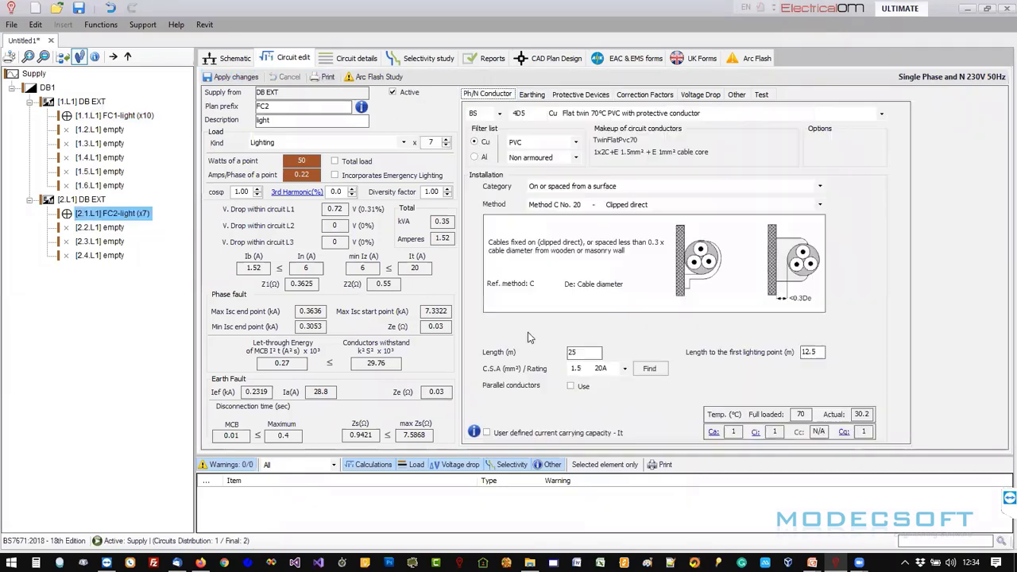
double_click(589, 352)
type("30")
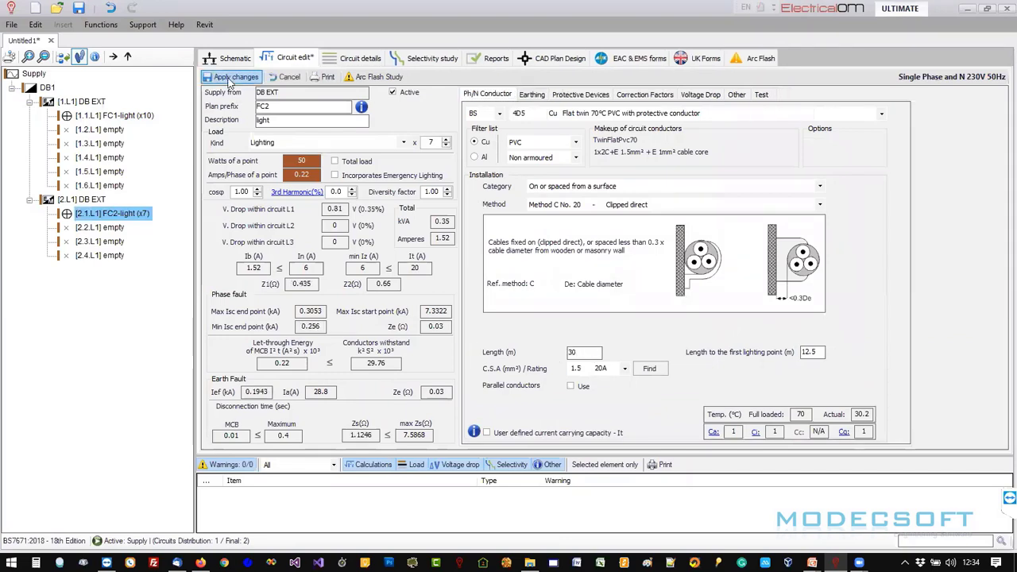
left_click(227, 77)
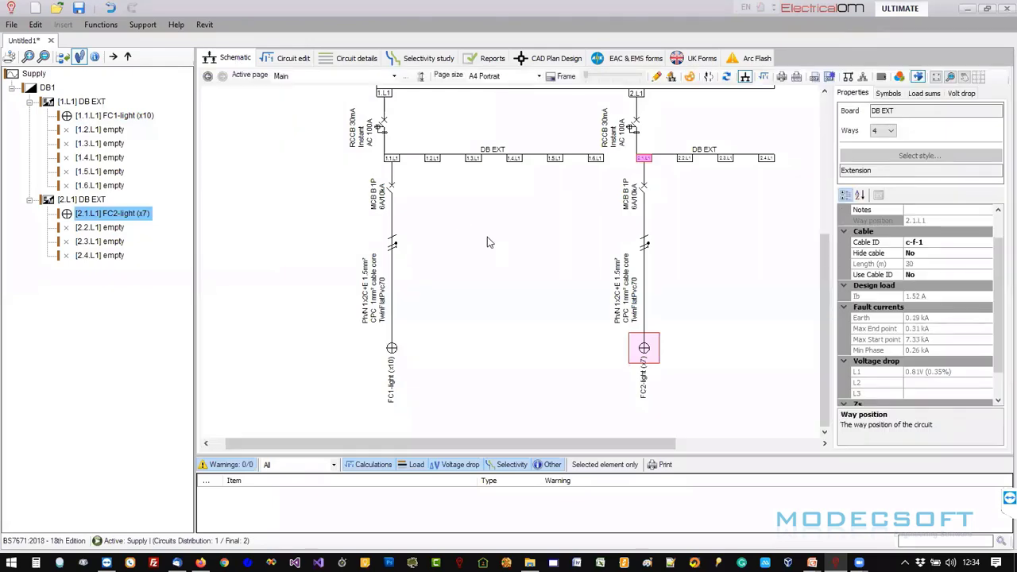
Start a new circuit on way 1.2.L1 as a switch socket outlet ring circuit with 10 points.
left_click(492, 146)
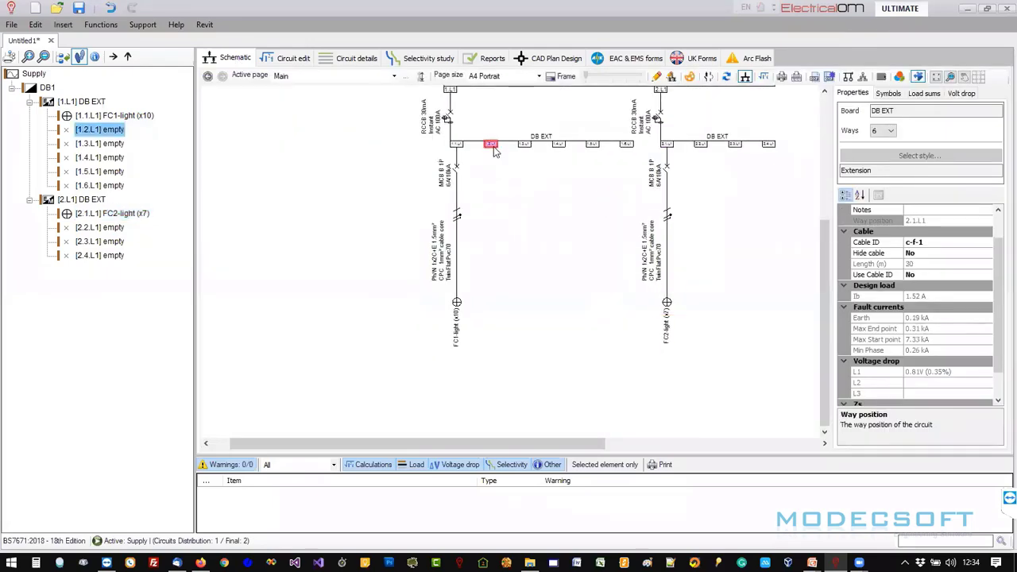
double_click(492, 146)
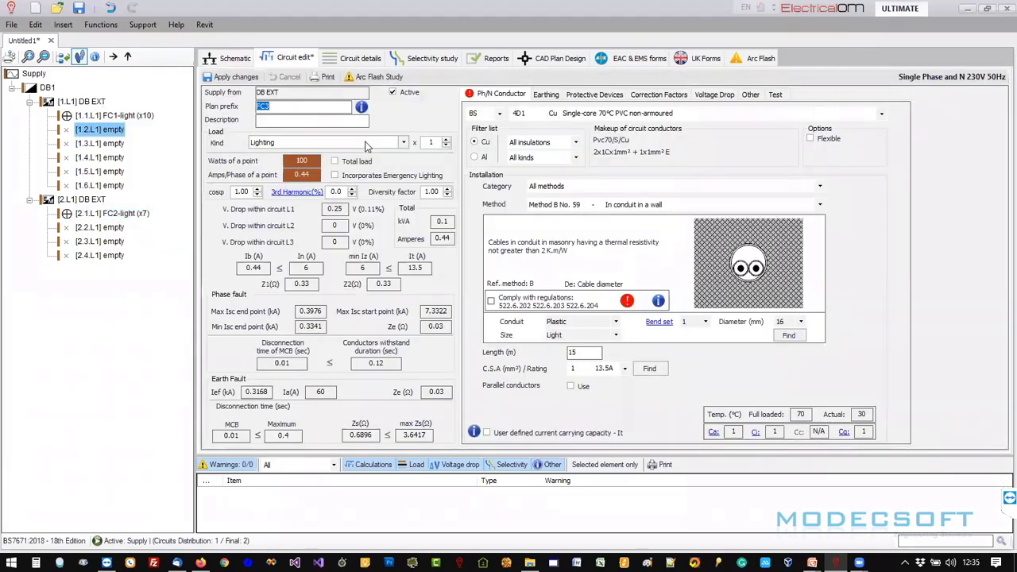
left_click(356, 143)
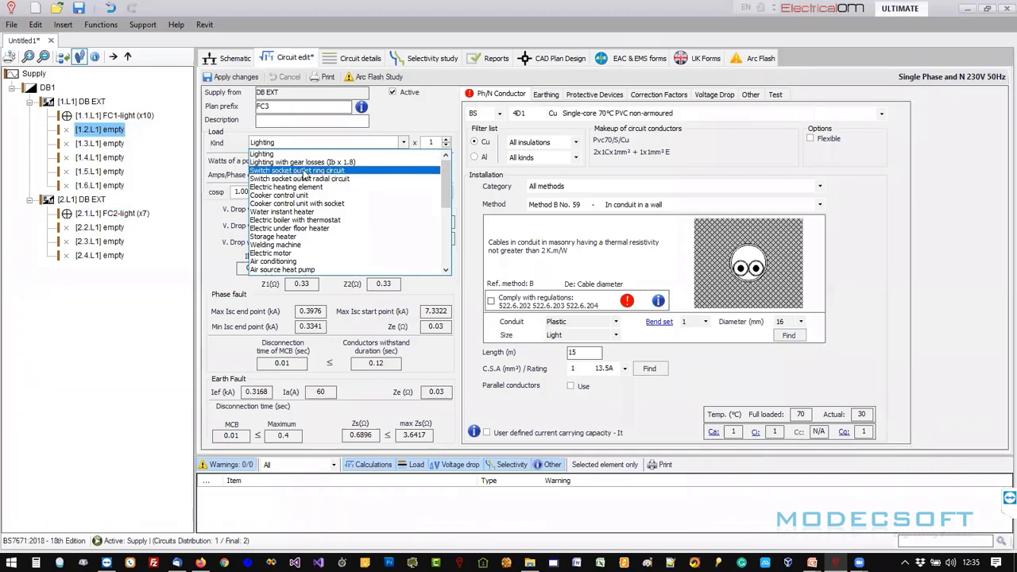
left_click(303, 171)
double_click(437, 144)
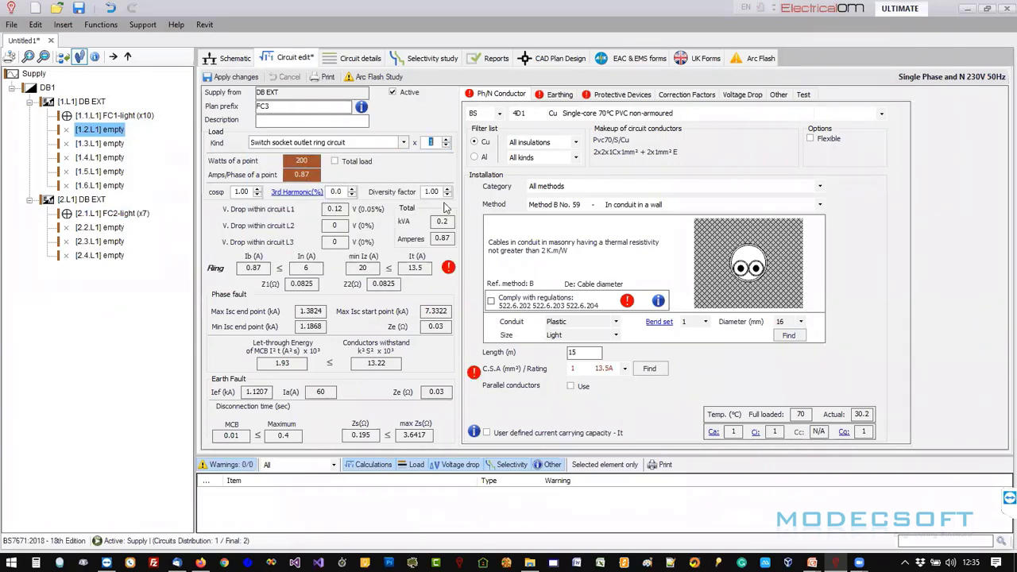
type("1")
Define the ring circuit's demand as a total load of 20 A per phase and check its design current.
left_click(306, 159)
left_click(254, 267)
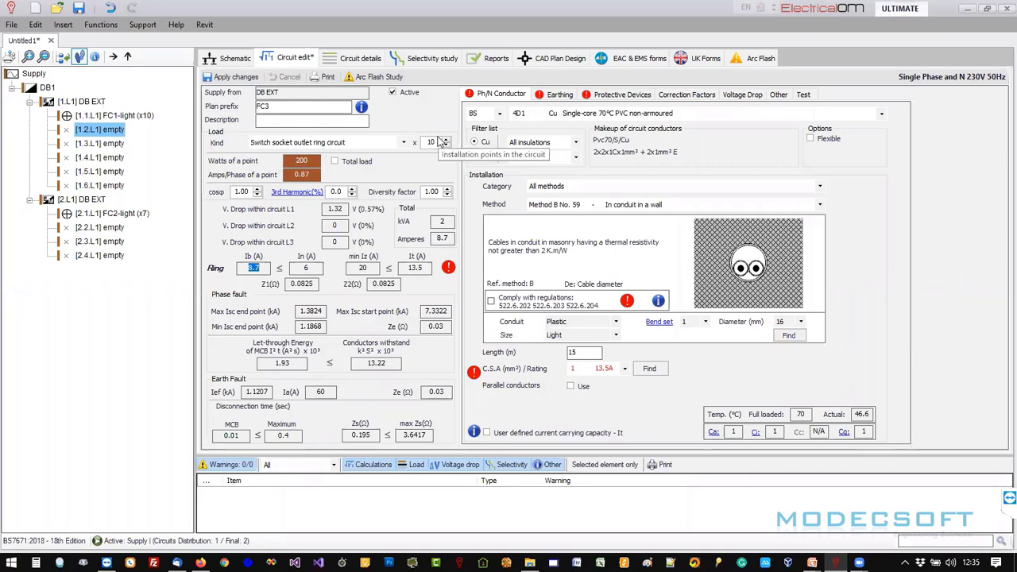
left_click(308, 161)
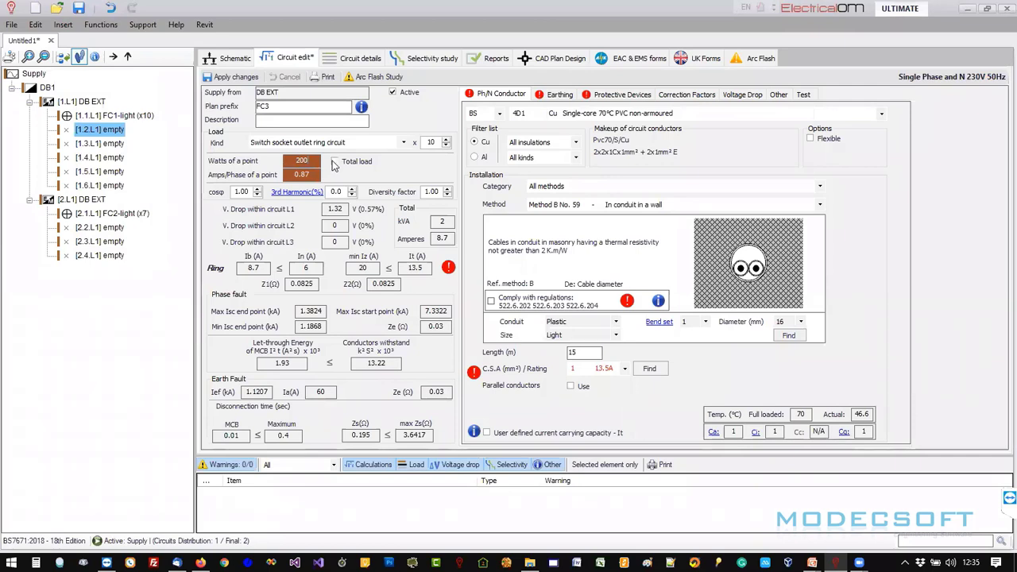
left_click(335, 162)
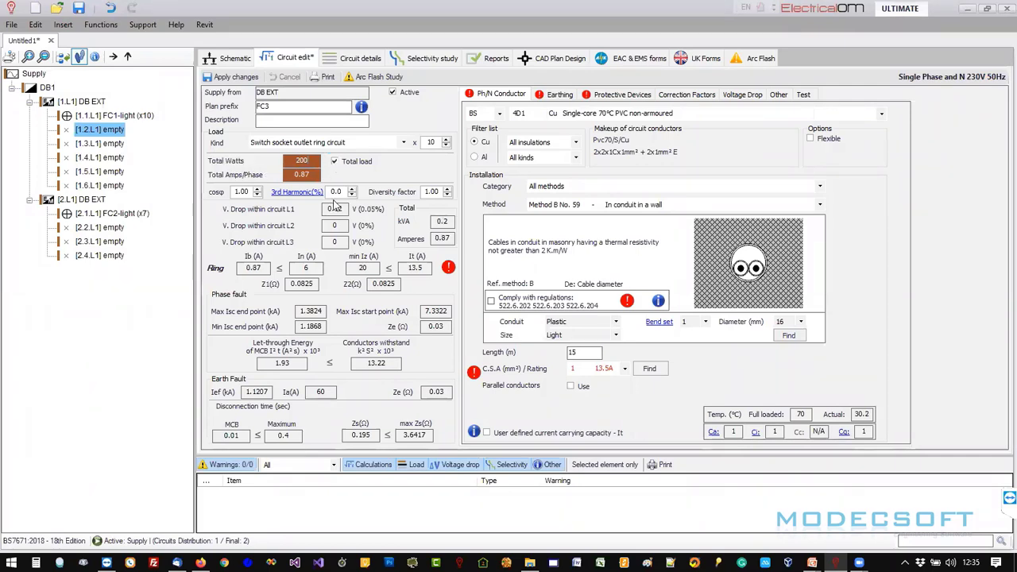
type("20")
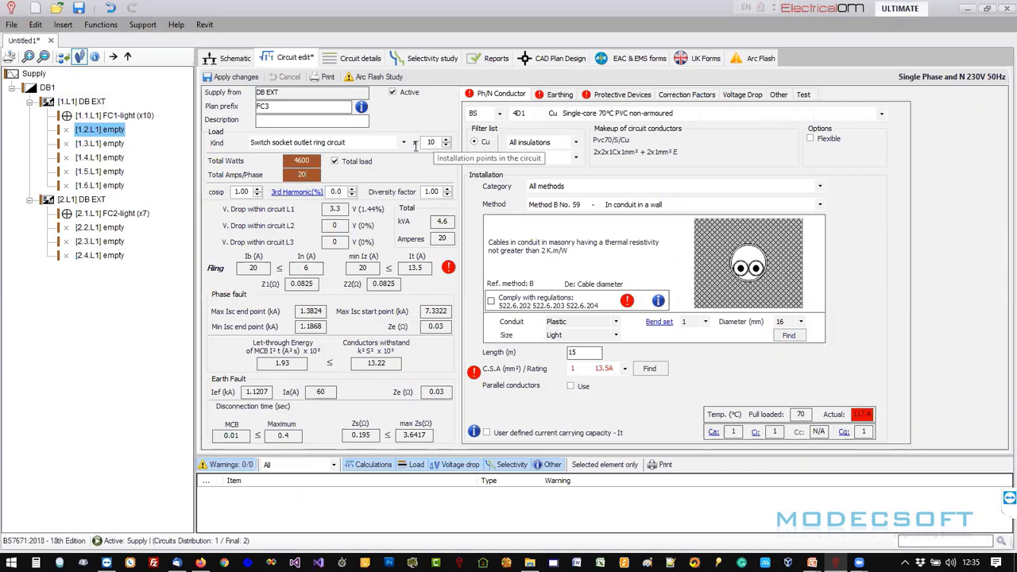
double_click(301, 174)
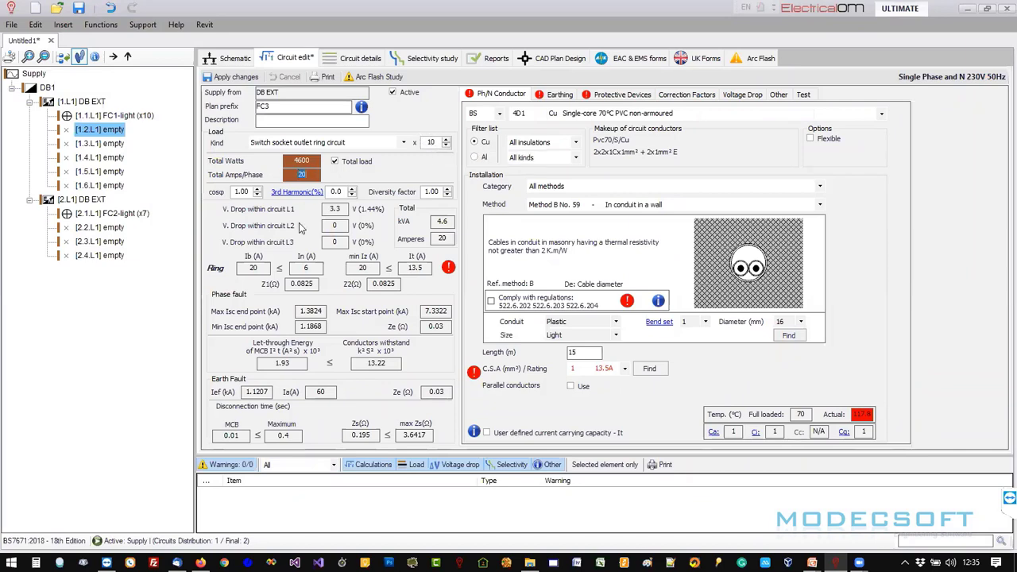
double_click(254, 269)
Try multicore 70°C PVC non-armoured, flat twin 70°C PVC and multicore 90°C XLPE armoured cable types for the FC3 ring circuit.
left_click(617, 114)
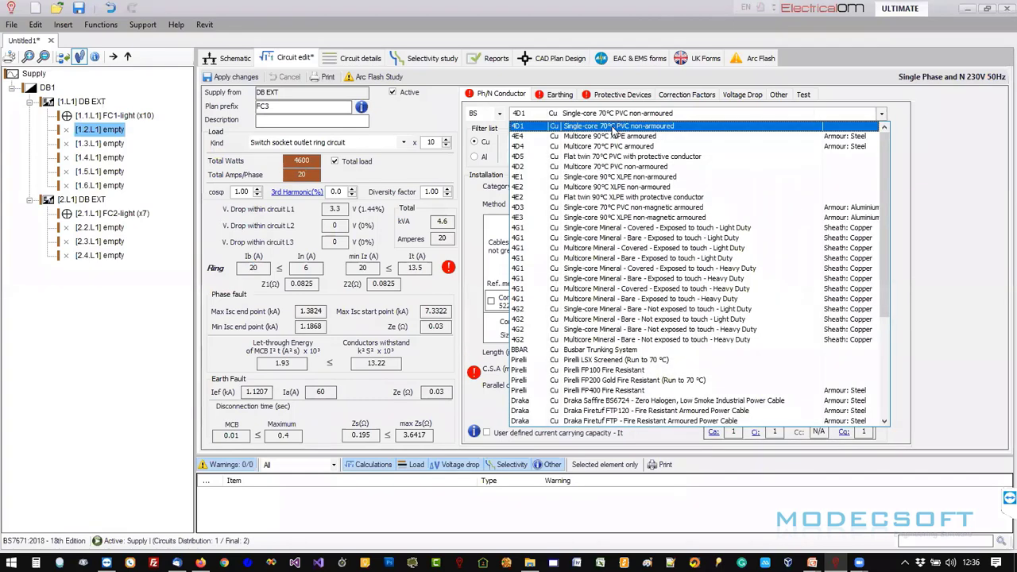
left_click(609, 164)
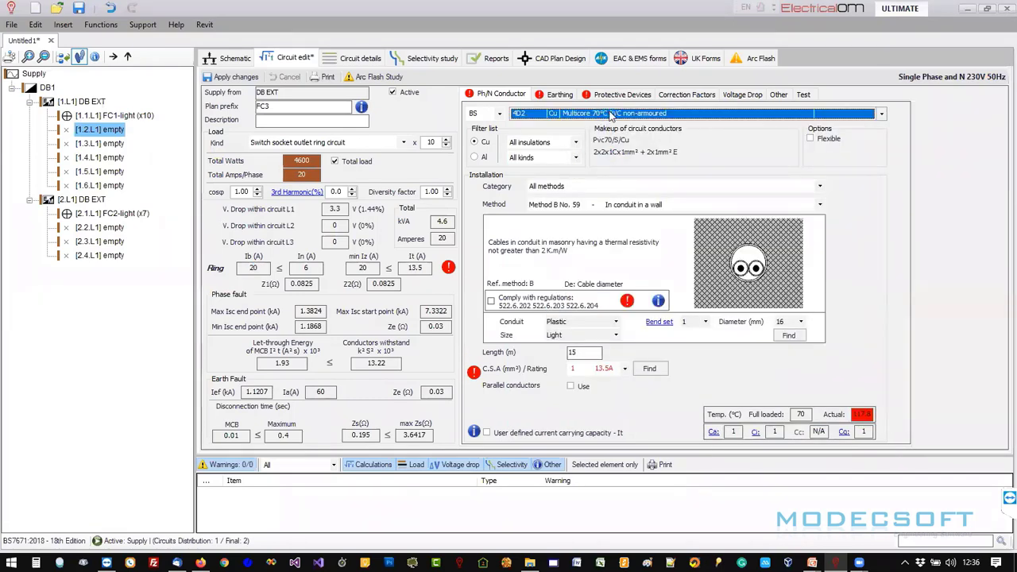
left_click(609, 115)
scroll(631, 151, "up", 2)
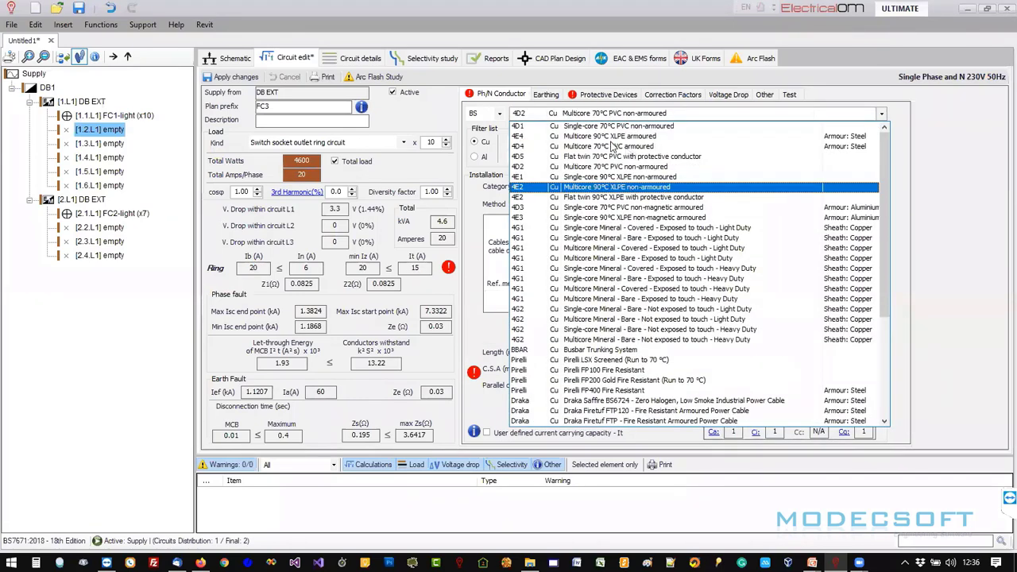
left_click(604, 158)
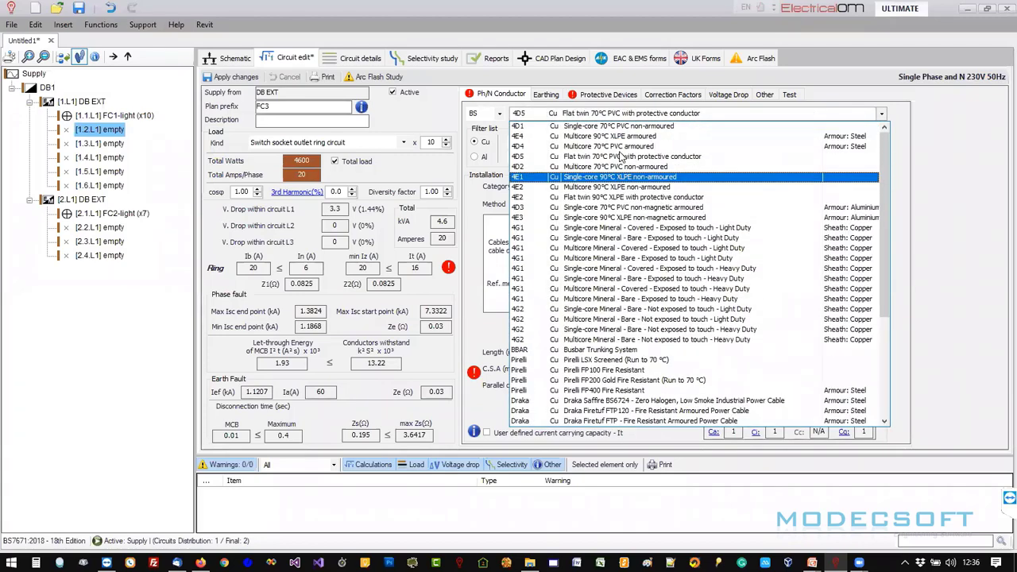
left_click(628, 140)
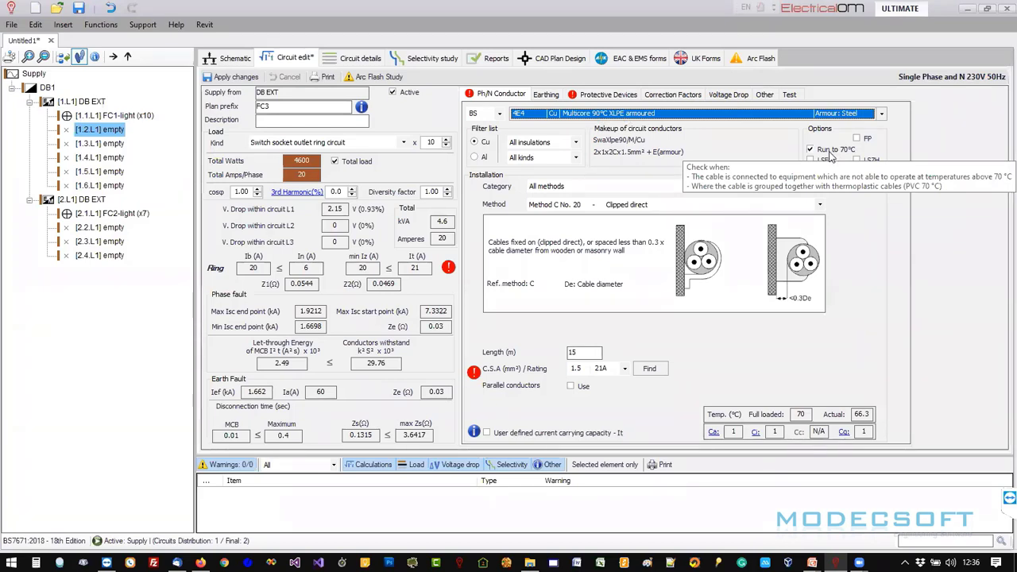
Give the ring circuit flat twin 70°C PVC cable with protective conductor, installed in wall or ceiling by Method 100 No. 100.
left_click(613, 113)
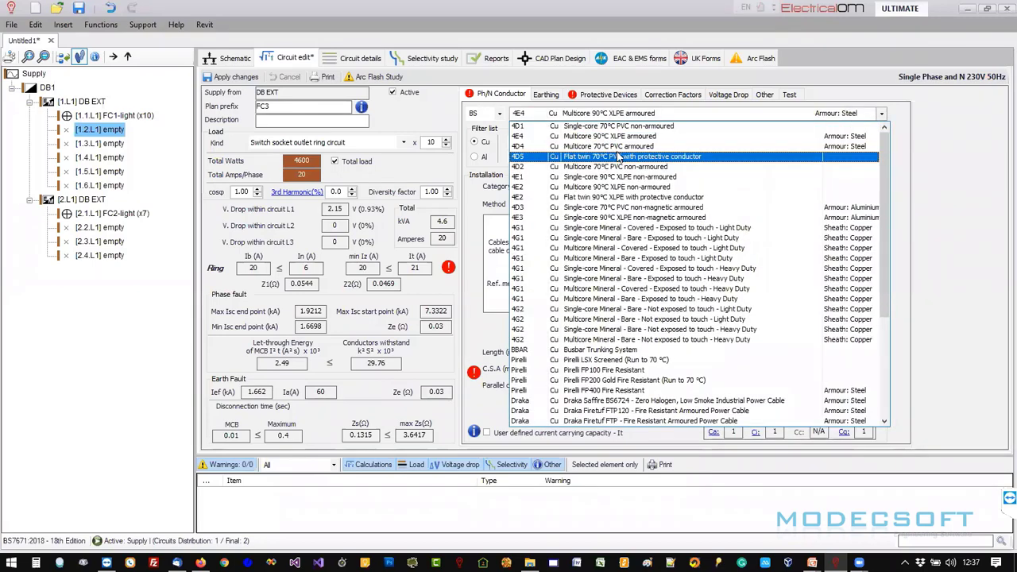
left_click(617, 156)
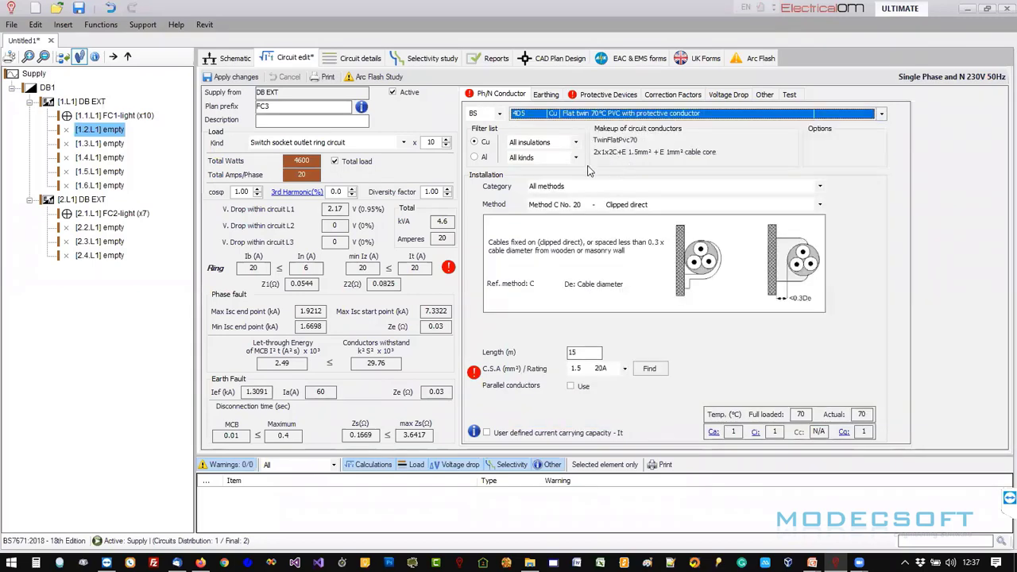
left_click(554, 188)
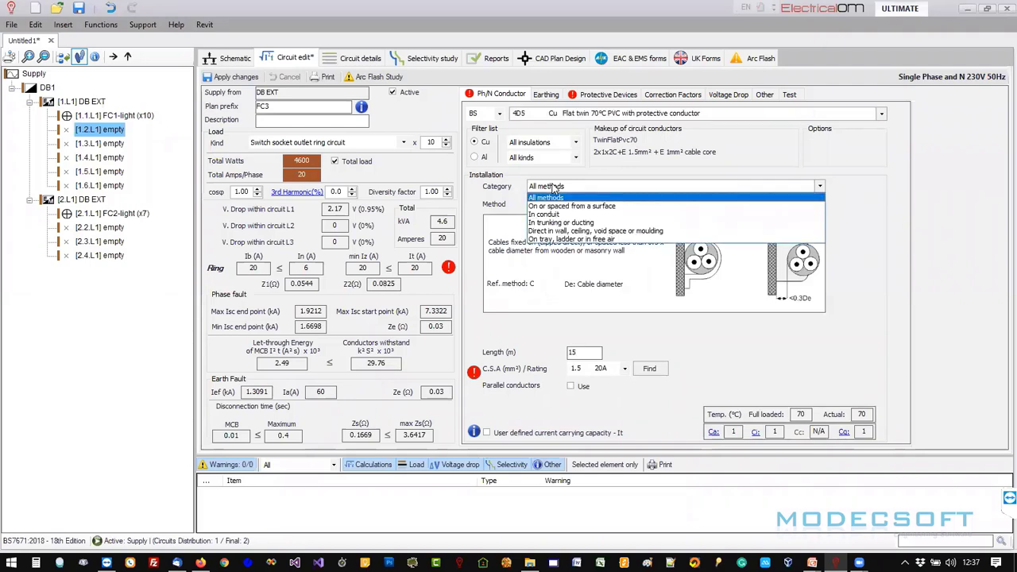
left_click(559, 230)
left_click(602, 209)
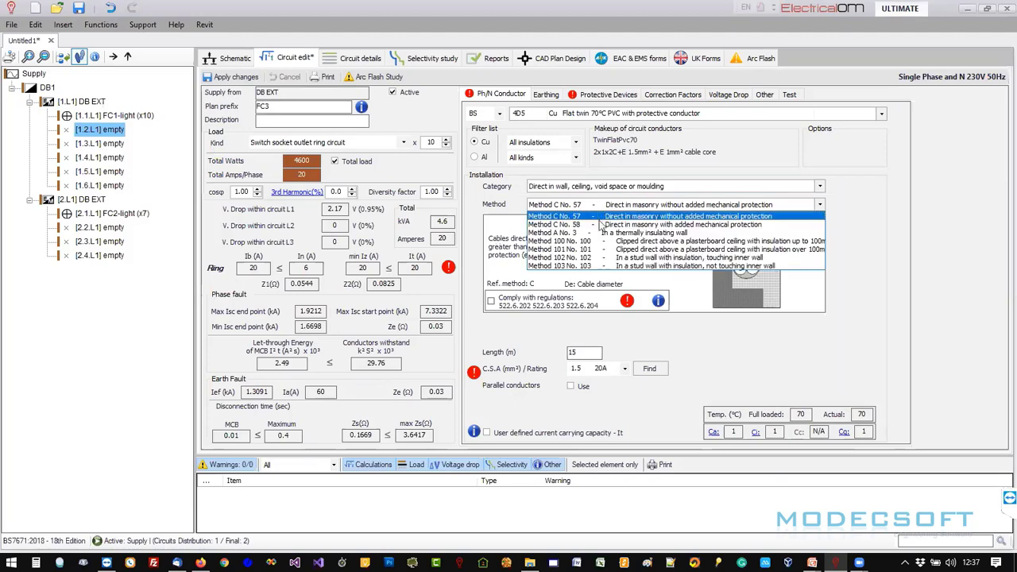
left_click(596, 247)
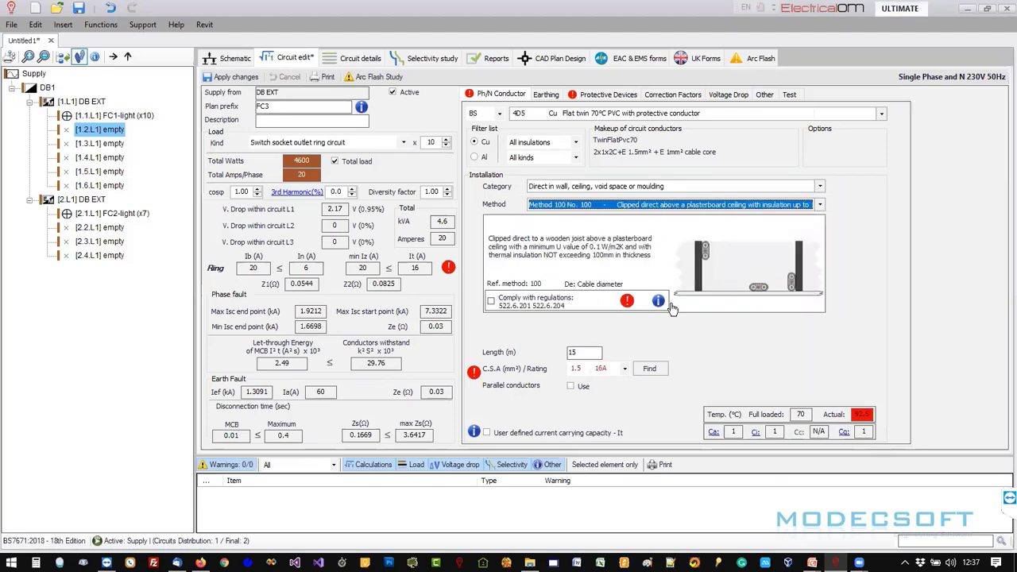
Review and mark compliance with regulations 522.6.201 and 522.6.204, and set the phase conductor size to 2.5 mm².
left_click(658, 302)
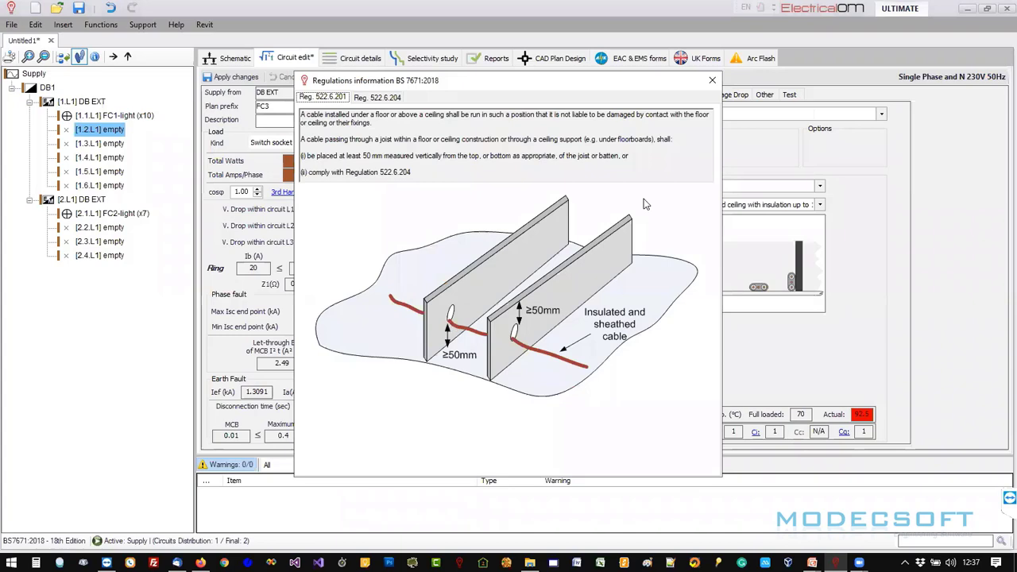
left_click(713, 80)
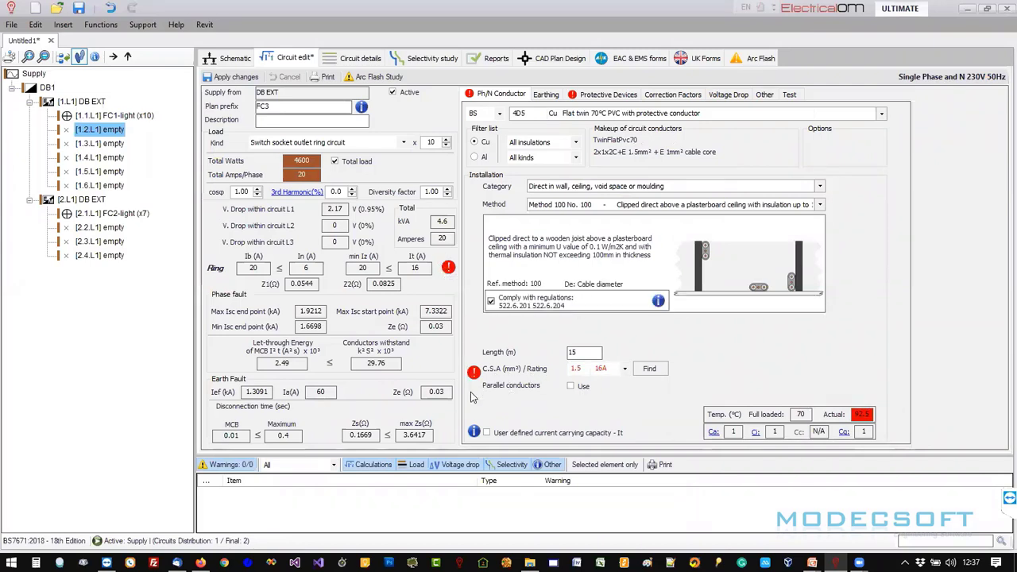
mouse_move(475, 374)
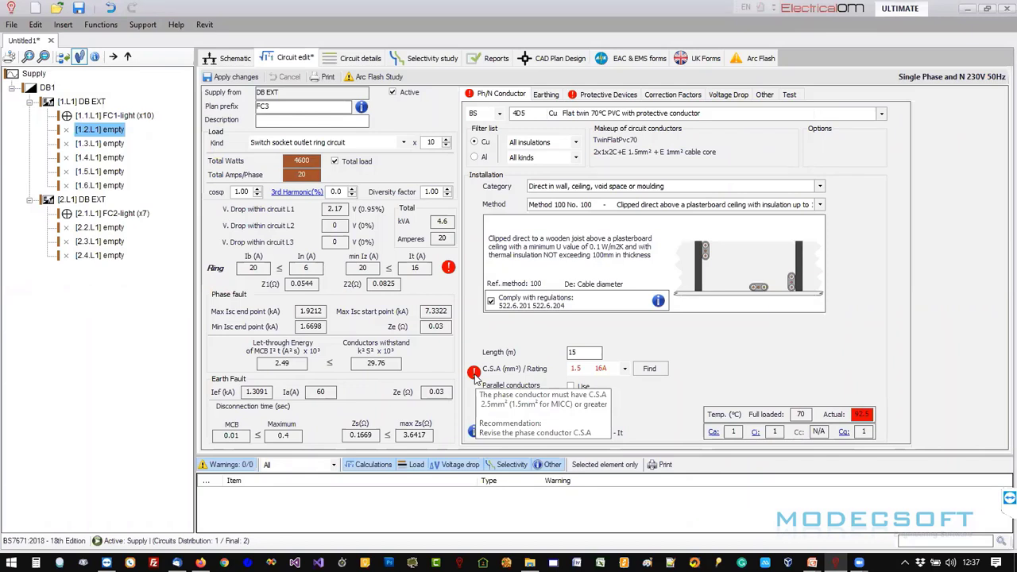
left_click(574, 374)
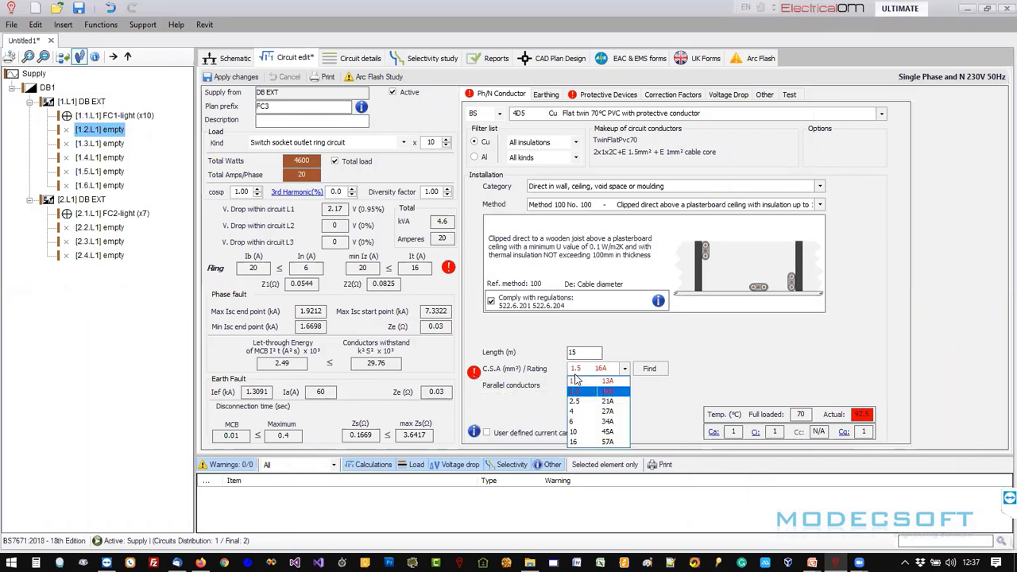
left_click(582, 402)
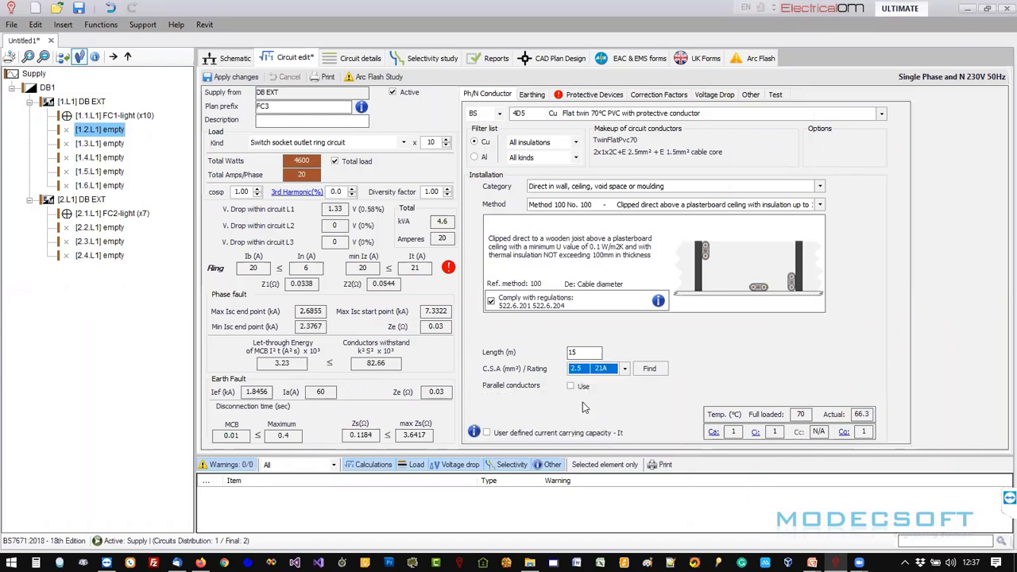
Compare the cable's actual and fully loaded temperatures for 1.5 mm² and 2.5 mm² conductors, returning to 2.5 mm².
left_click(608, 374)
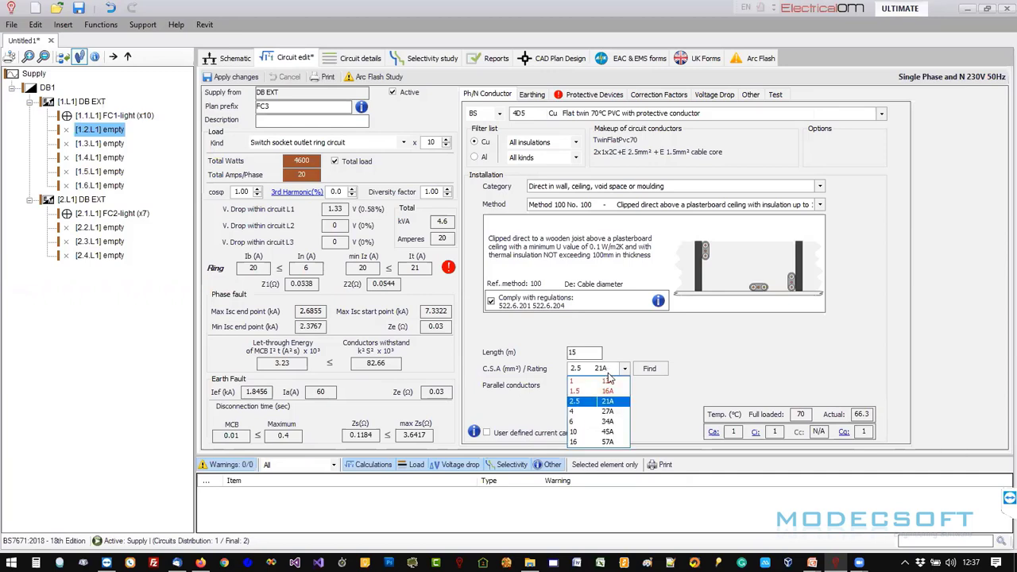
left_click(607, 387)
left_click(859, 415)
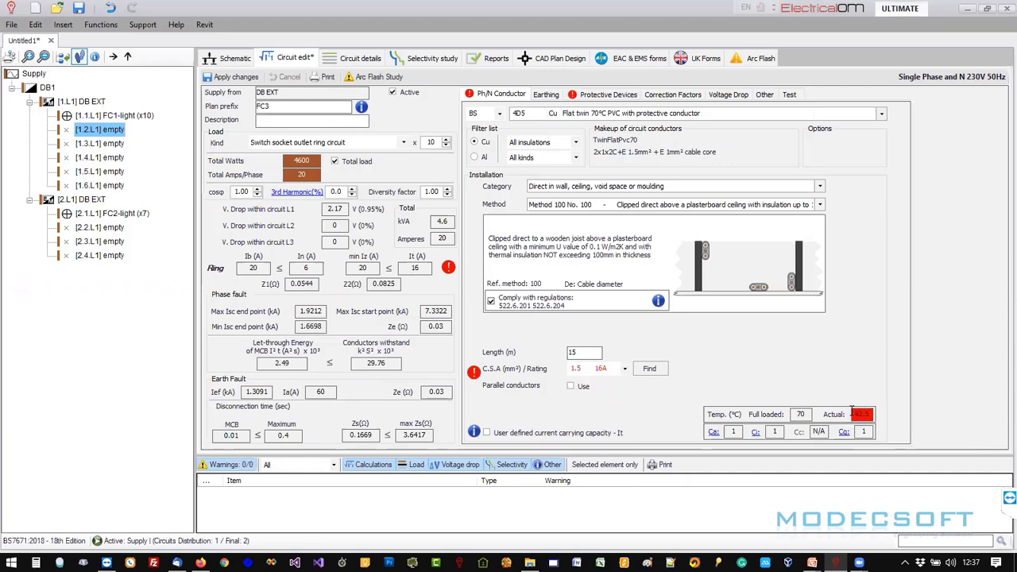
left_click(801, 414)
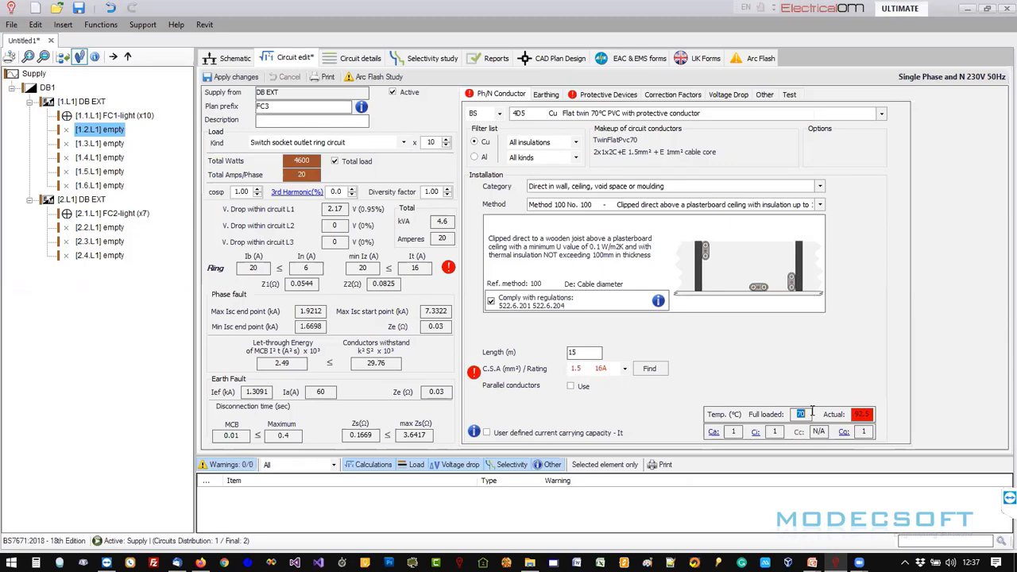
left_click(604, 374)
left_click(605, 399)
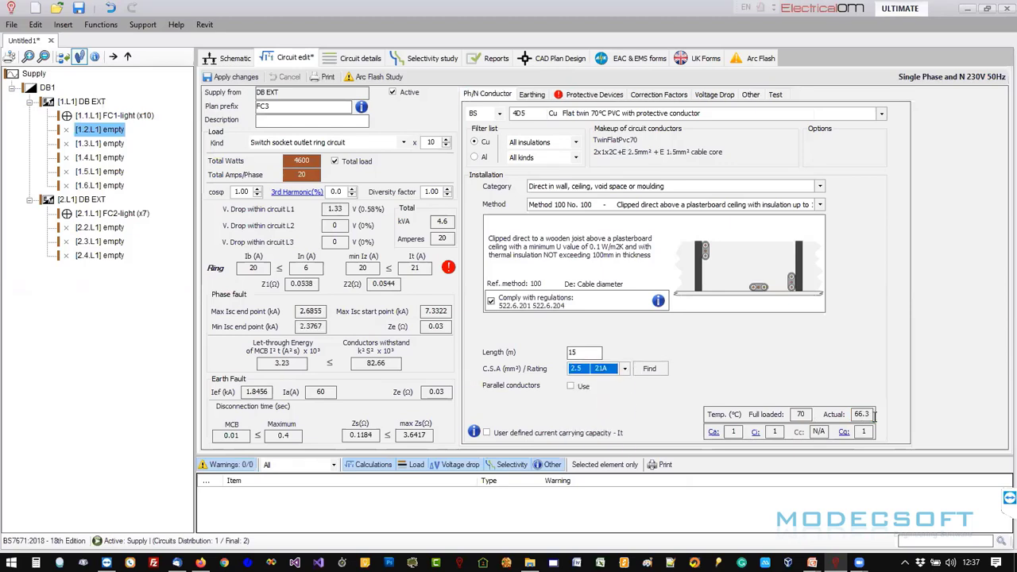
left_click(874, 414)
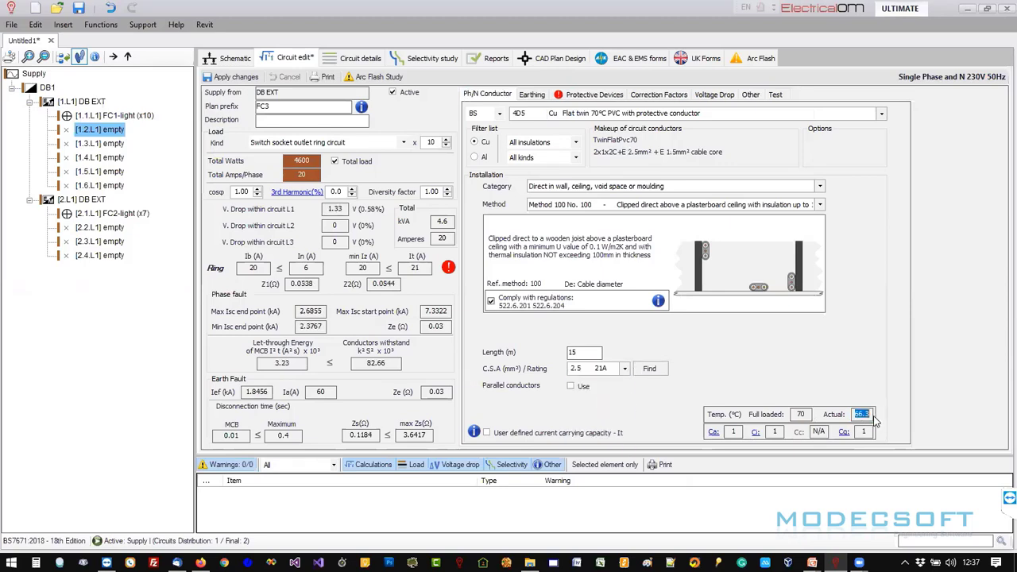
left_click(801, 414)
Protect the ring circuit with a 32 A Schneider Electric Acti9 iC60H IEC/EN 60898-1 Type C 10kA MCB and apply the changes.
left_click(534, 93)
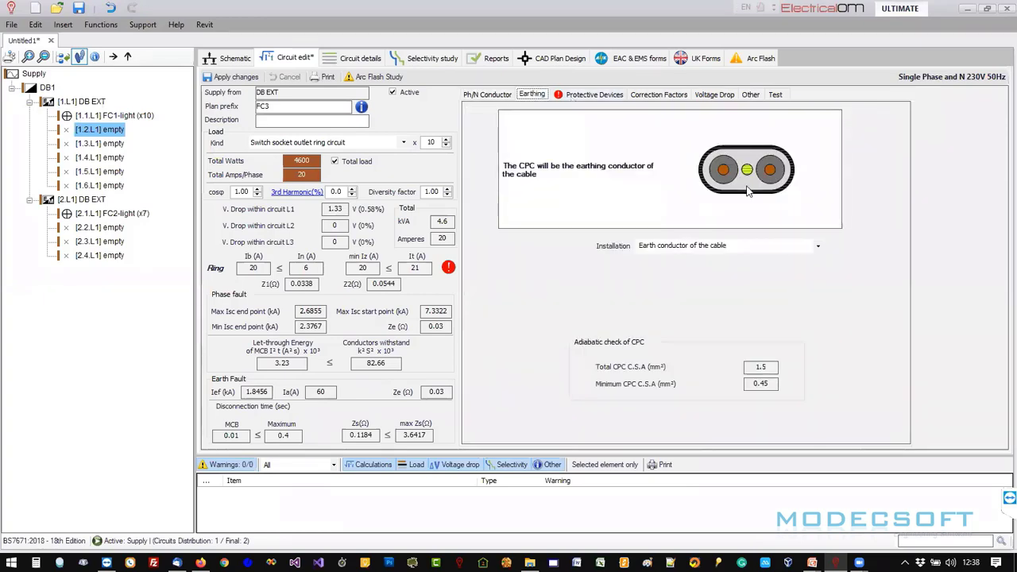
left_click(617, 97)
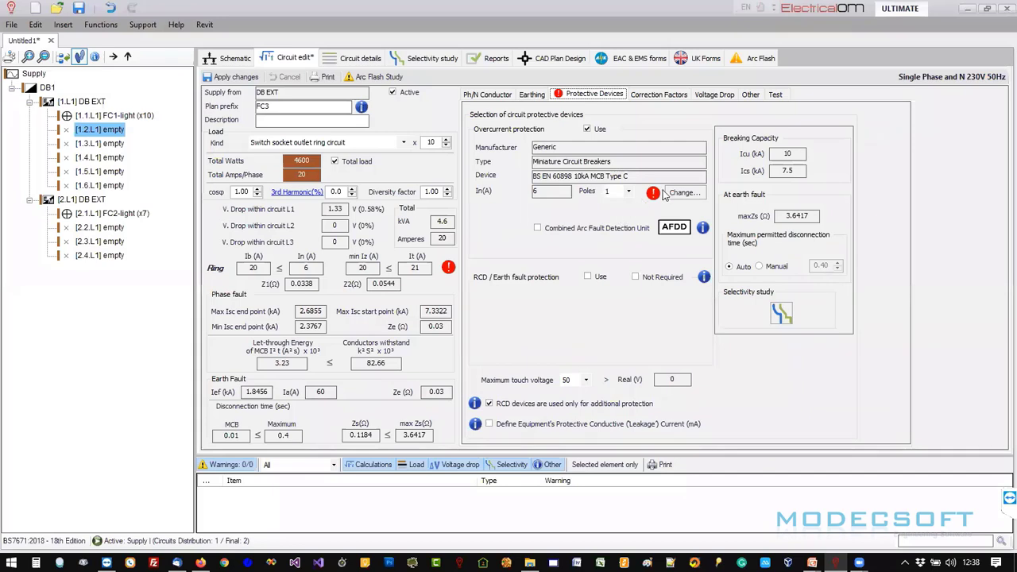
mouse_move(656, 196)
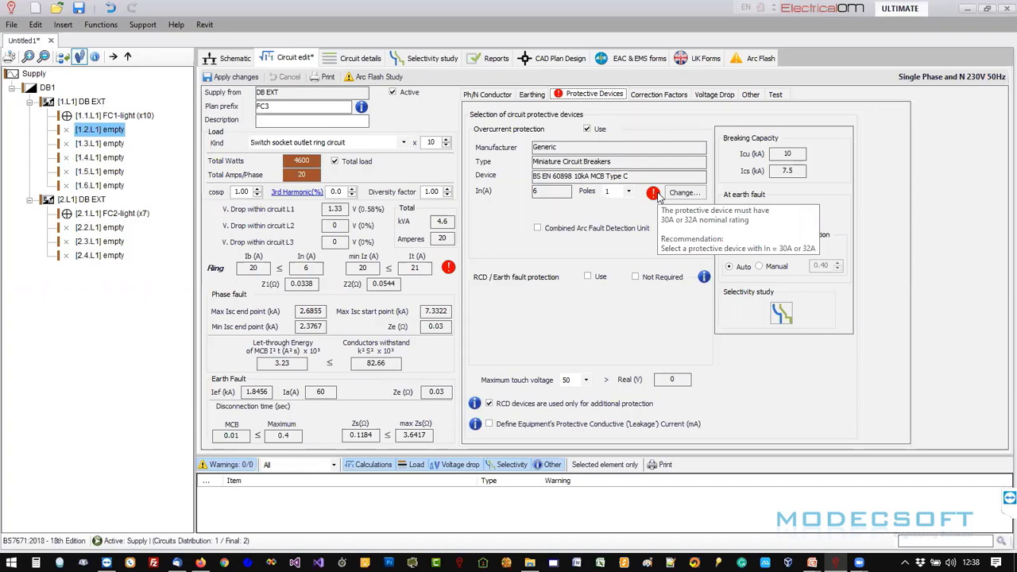
left_click(682, 193)
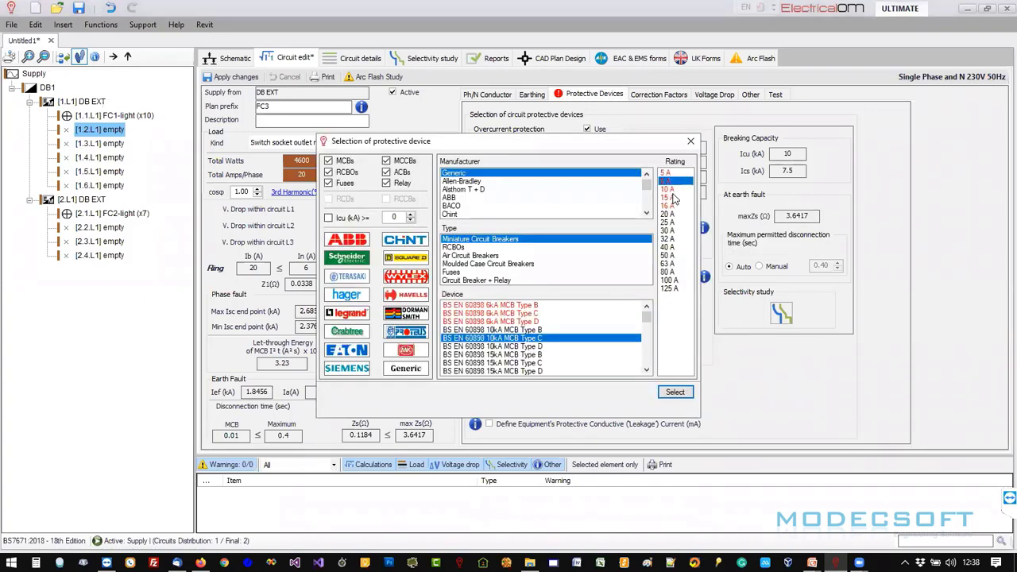
left_click(346, 257)
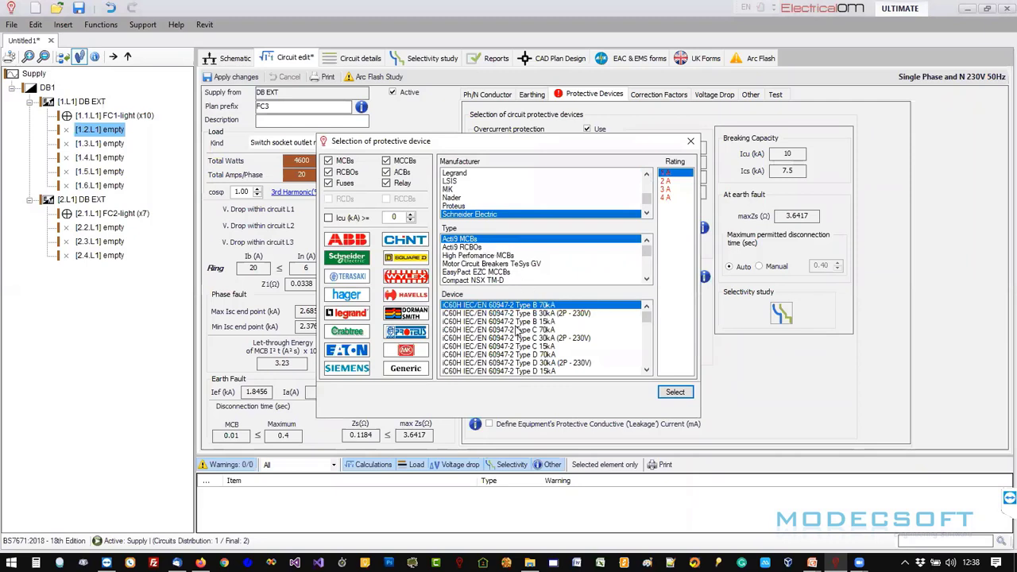
scroll(559, 364, "down", 1)
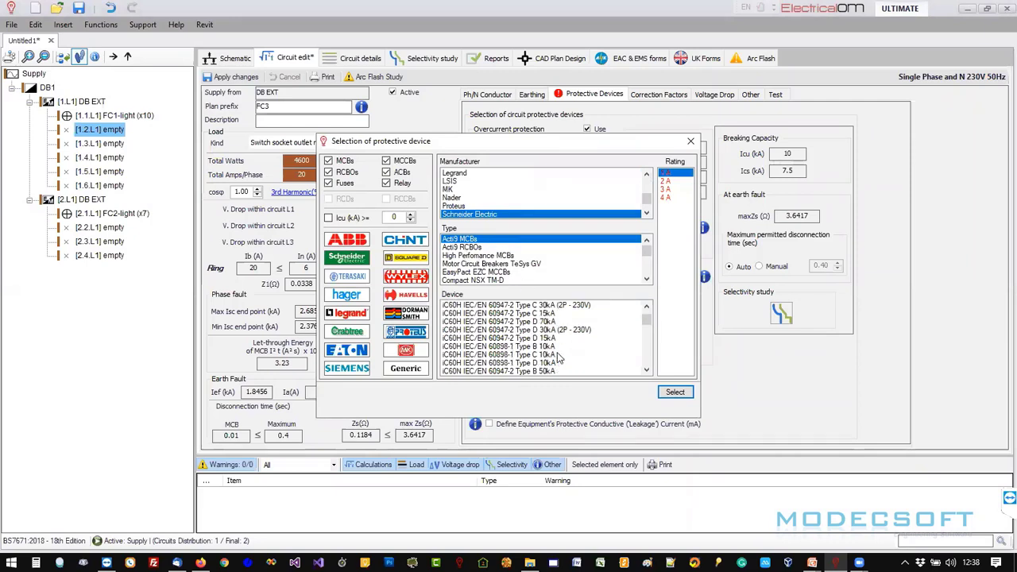
left_click(557, 355)
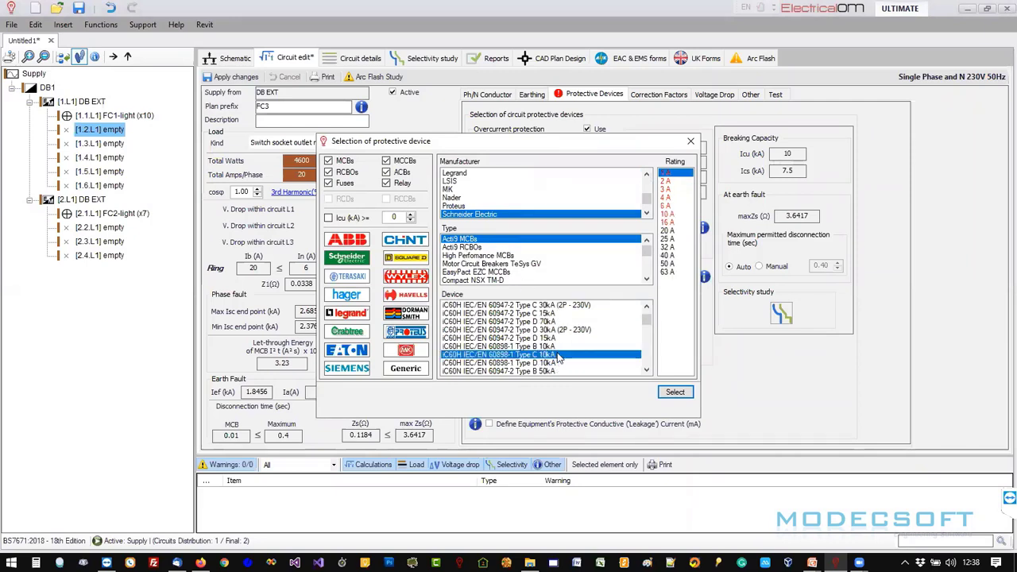
double_click(669, 248)
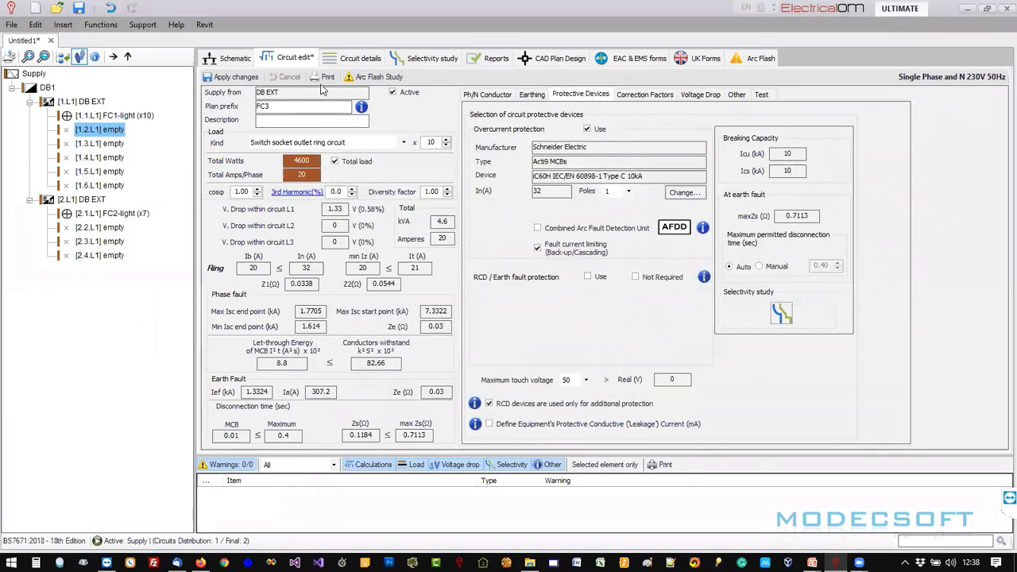
left_click(236, 77)
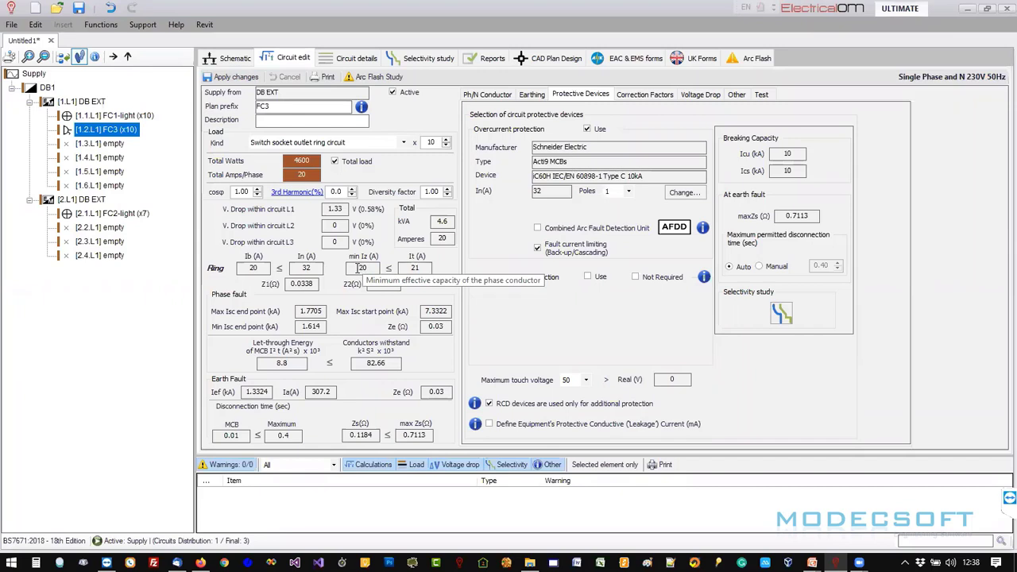
Check the ring circuit's minimum effective capacity (min Iz) against the cable's tabulated rating (It) and conductor settings.
double_click(372, 269)
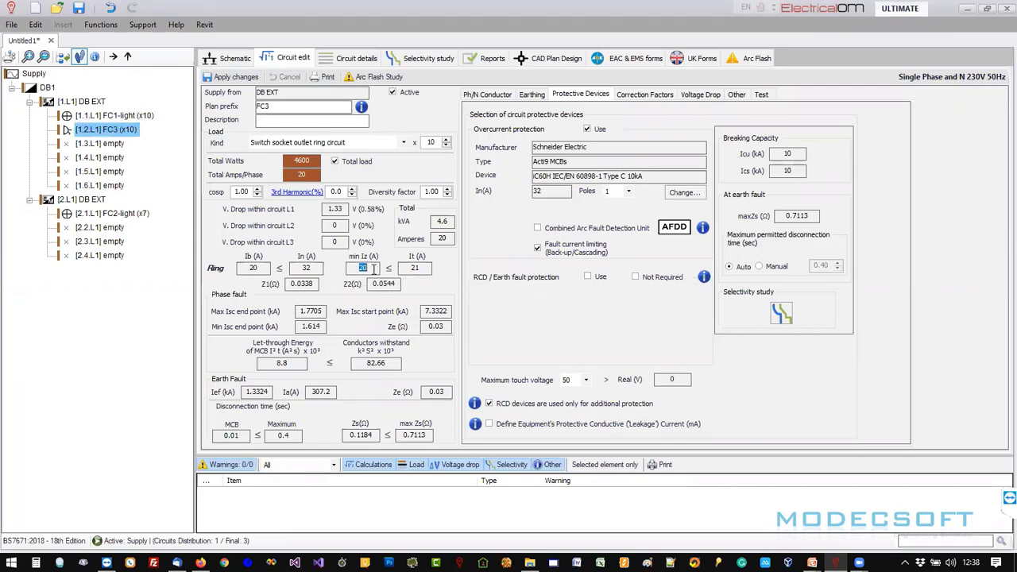
double_click(421, 269)
left_click(491, 94)
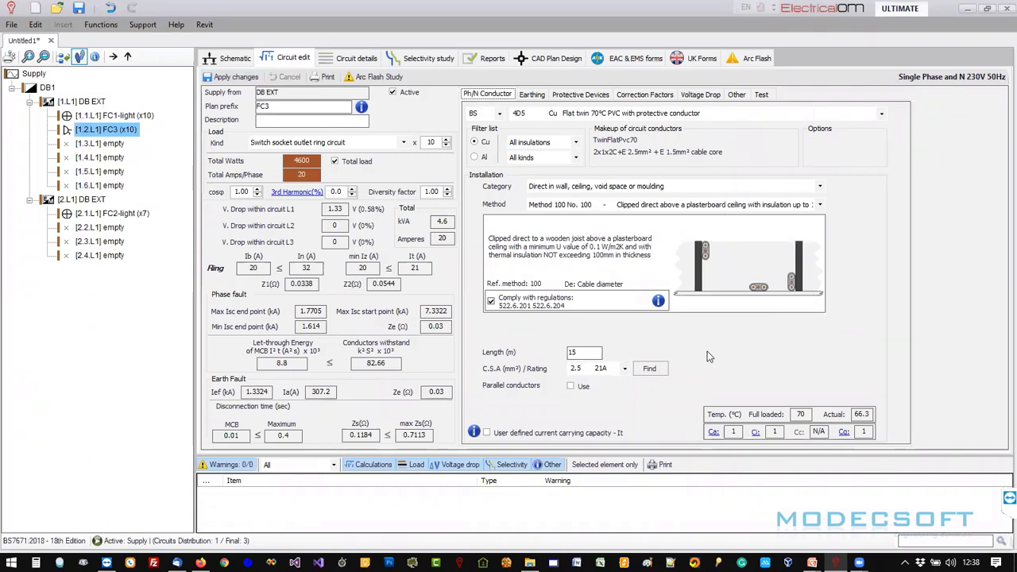
left_click(423, 271)
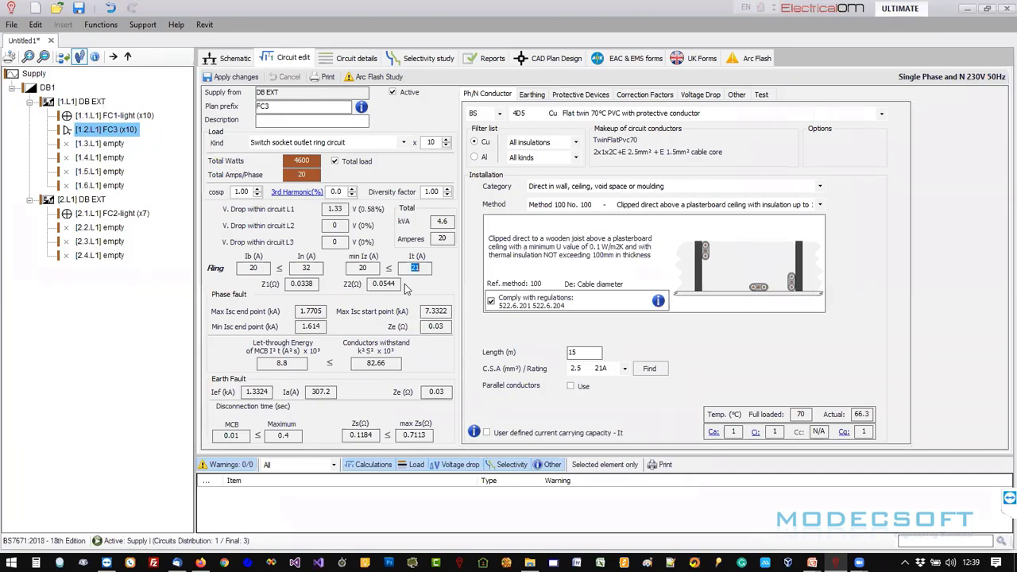
Set the number of grouped circuits to 3 in the ring circuit's grouping correction factor.
left_click(659, 96)
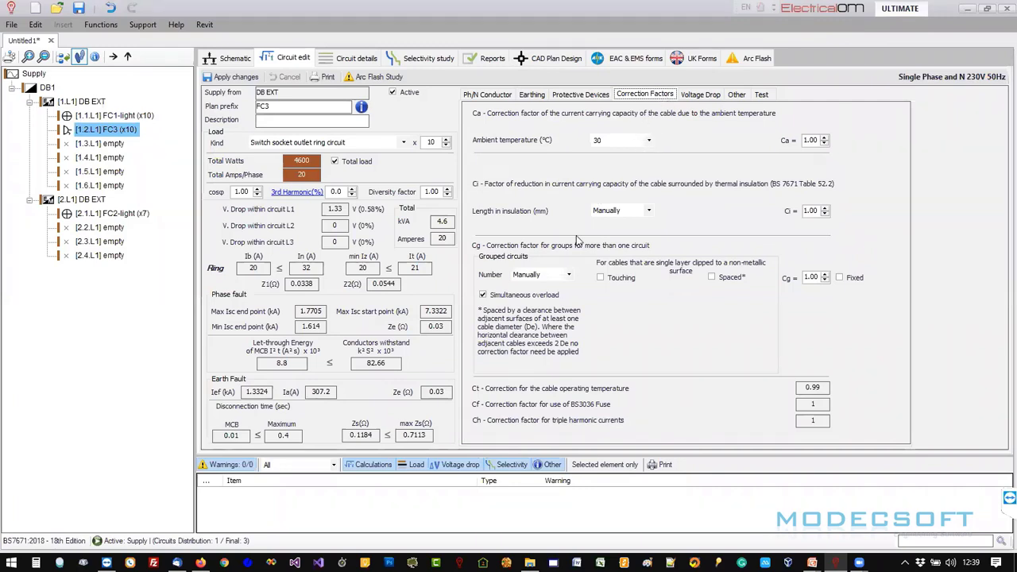
left_click(557, 275)
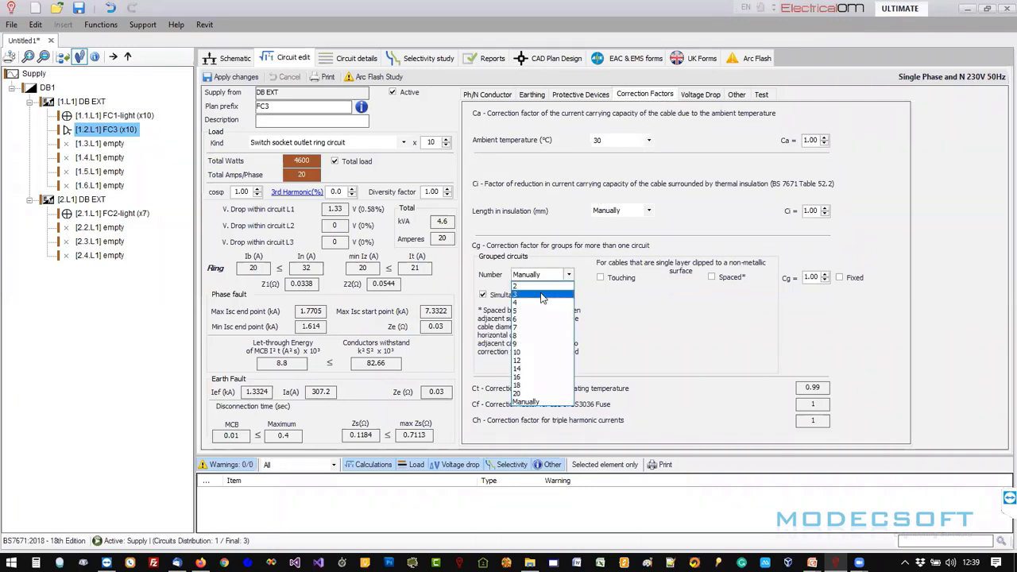
left_click(543, 295)
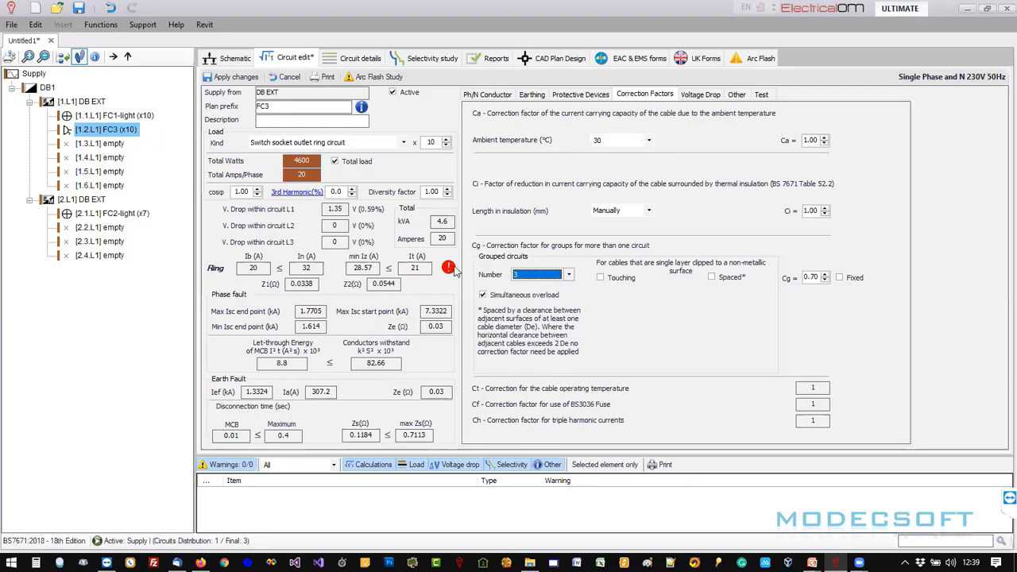
Set the ring circuit's conductor cross-sectional area to 6 mm².
mouse_move(447, 271)
left_click(487, 94)
left_click(598, 370)
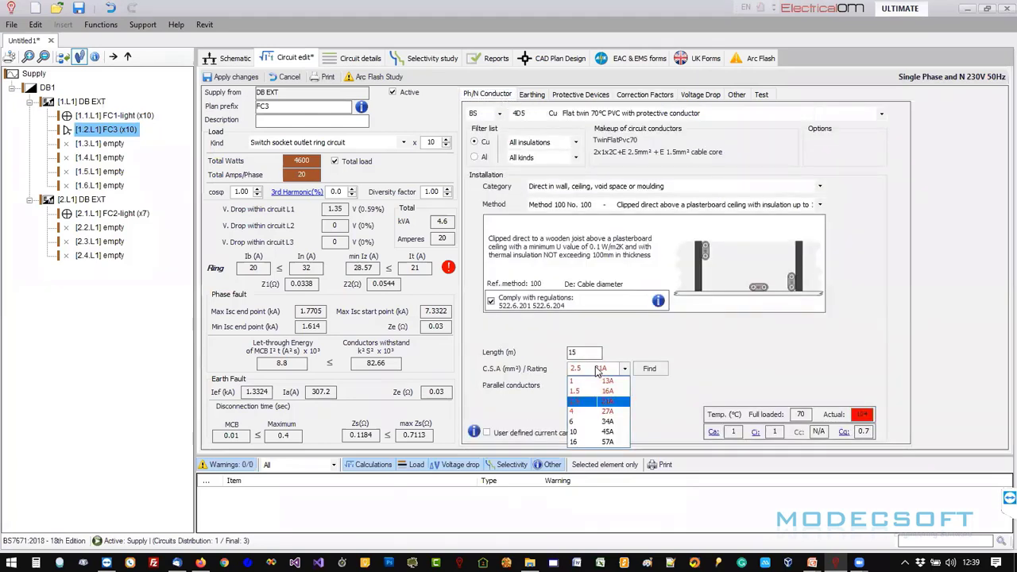
left_click(617, 422)
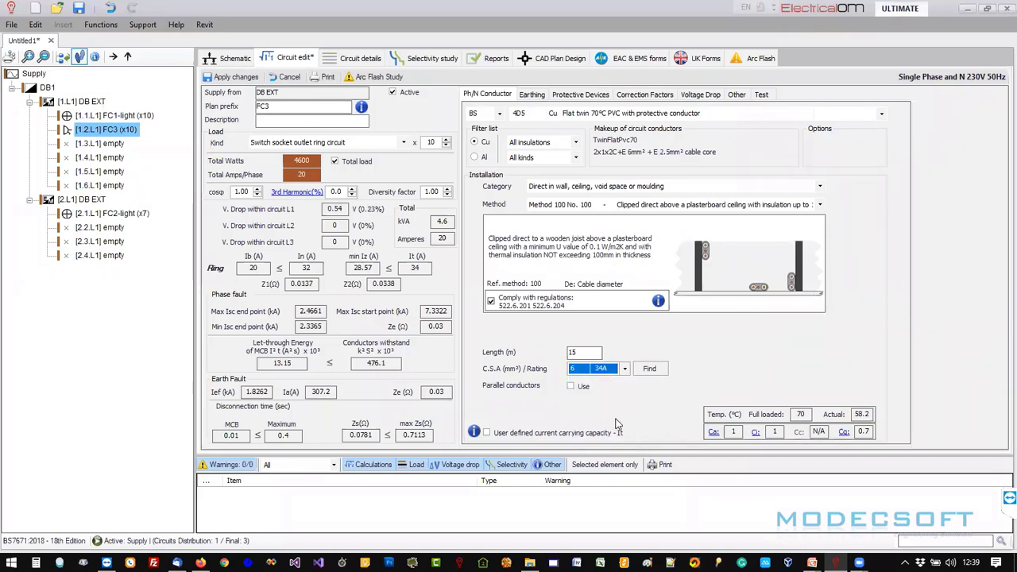
left_click(616, 368)
left_click(617, 368)
Set the number of grouped circuits to 2 in the ring circuit's grouping correction factor.
left_click(645, 94)
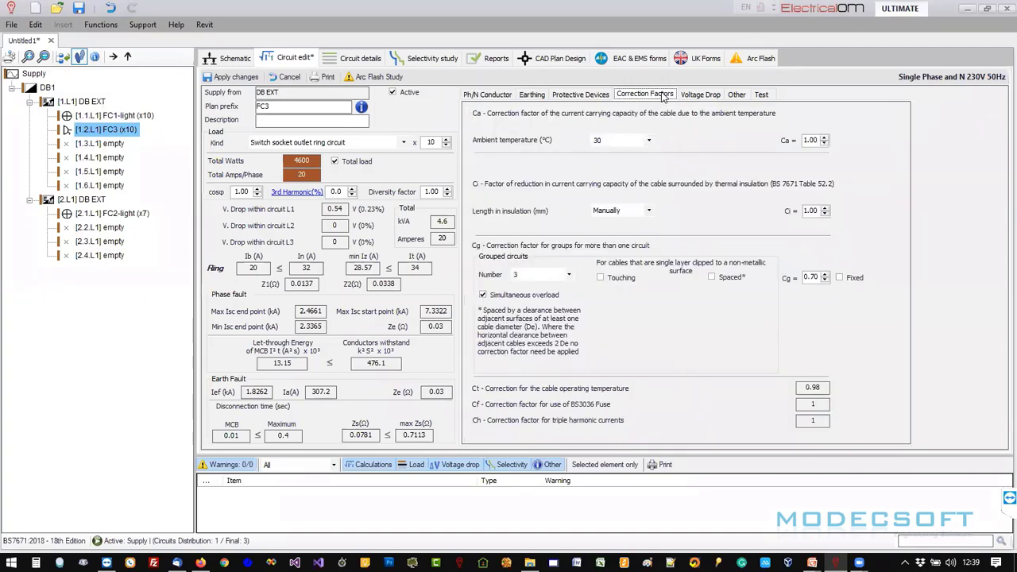
left_click(541, 274)
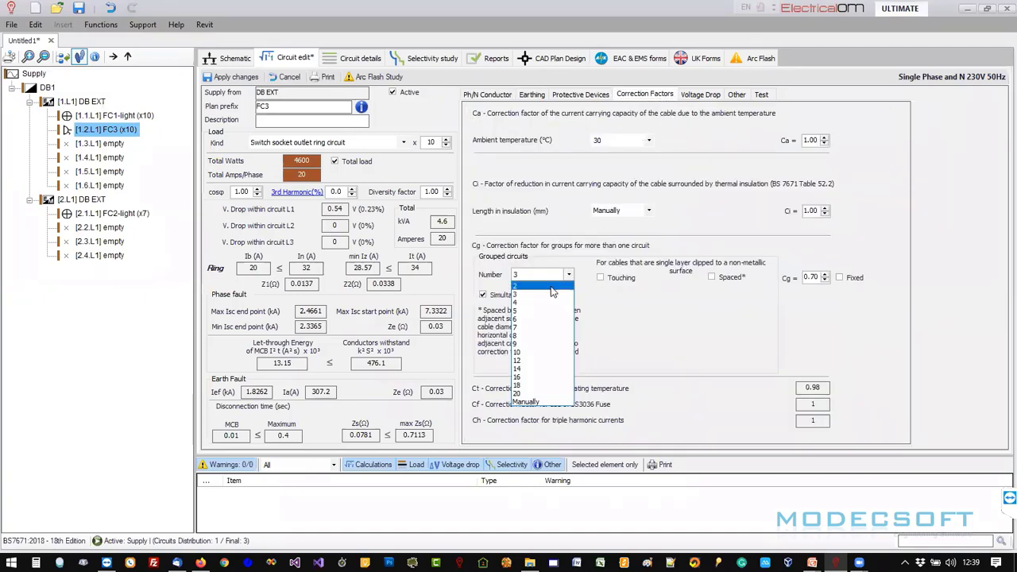
left_click(533, 294)
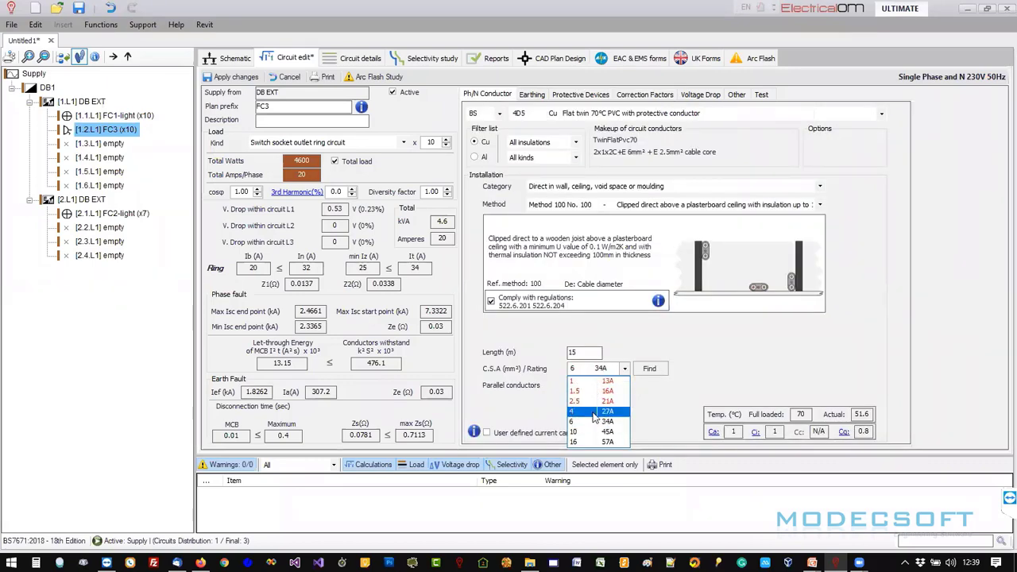
Set the ring circuit's conductor cross-sectional area to 4 mm², check its grouping factor and apply the changes.
left_click(602, 413)
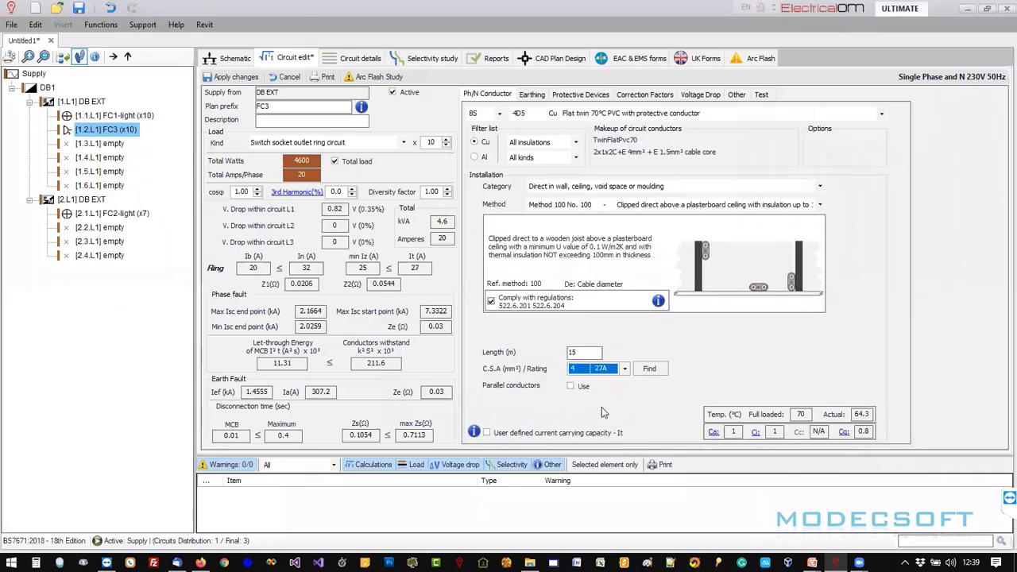
left_click(665, 95)
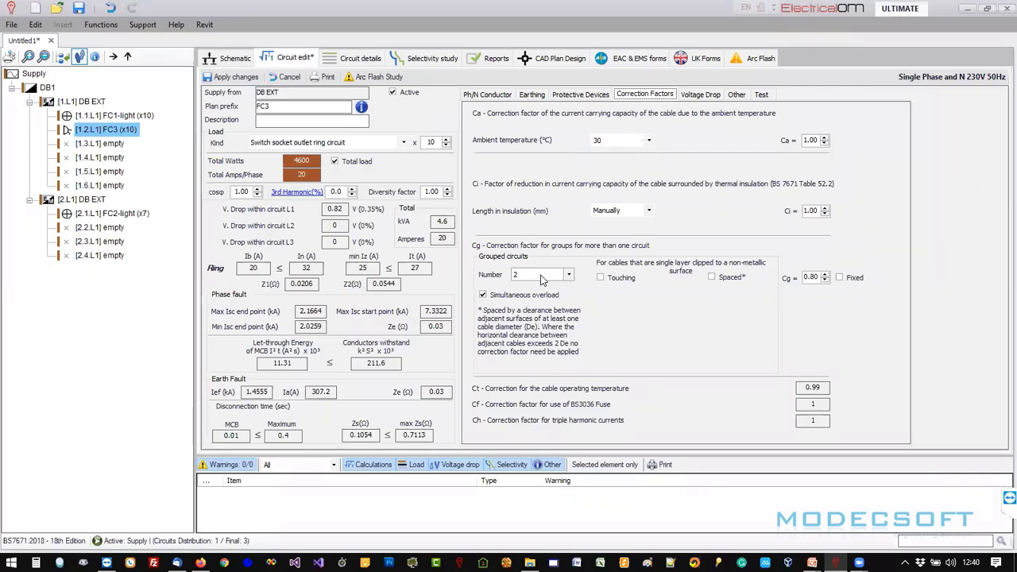
left_click(255, 81)
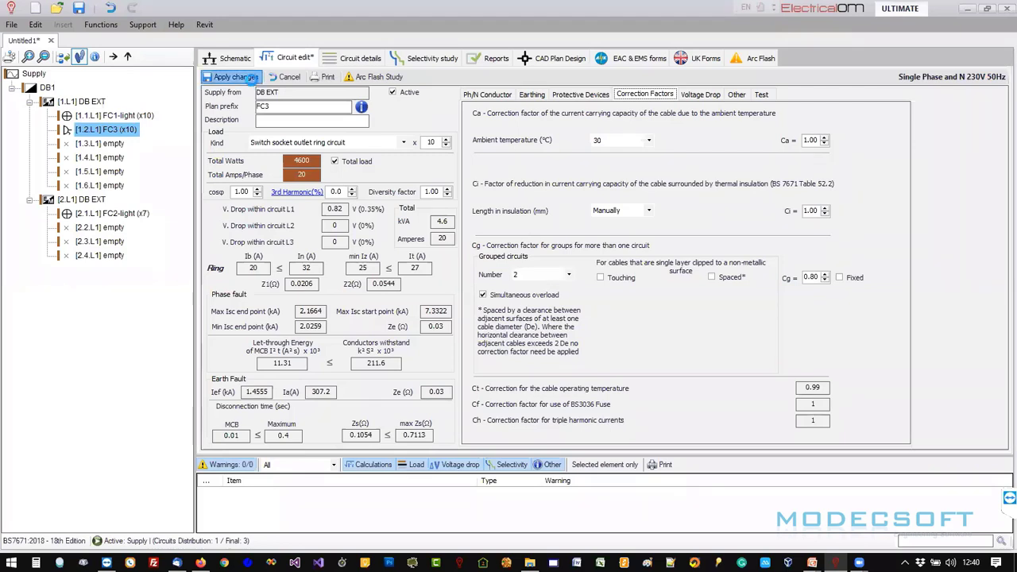
Copy the FC3 ring circuit on the schematic and paste it onto way 2.2.L1 of the second DB EXT.
left_click(235, 59)
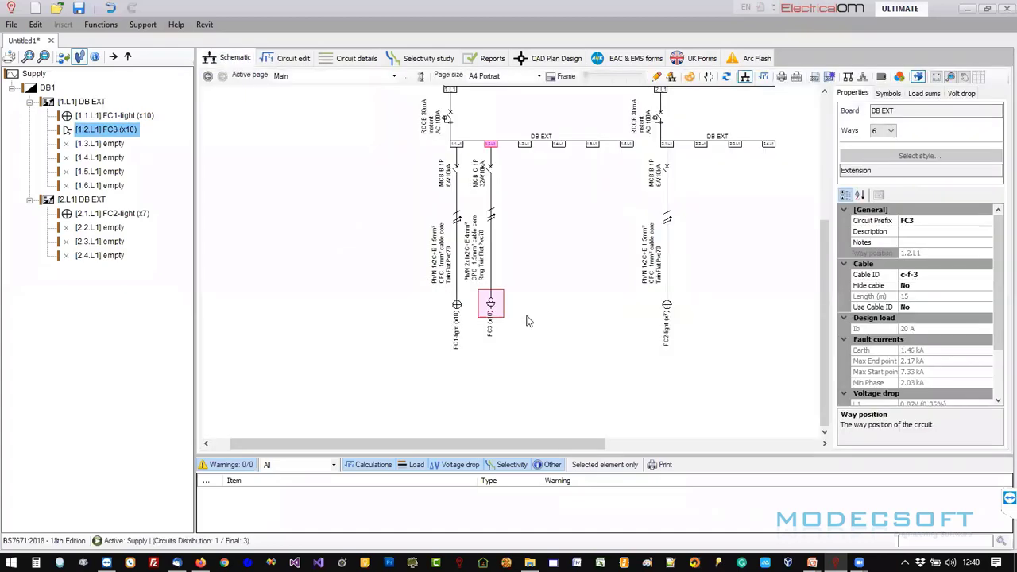
scroll(528, 318, "up", 2)
scroll(499, 316, "down", 2)
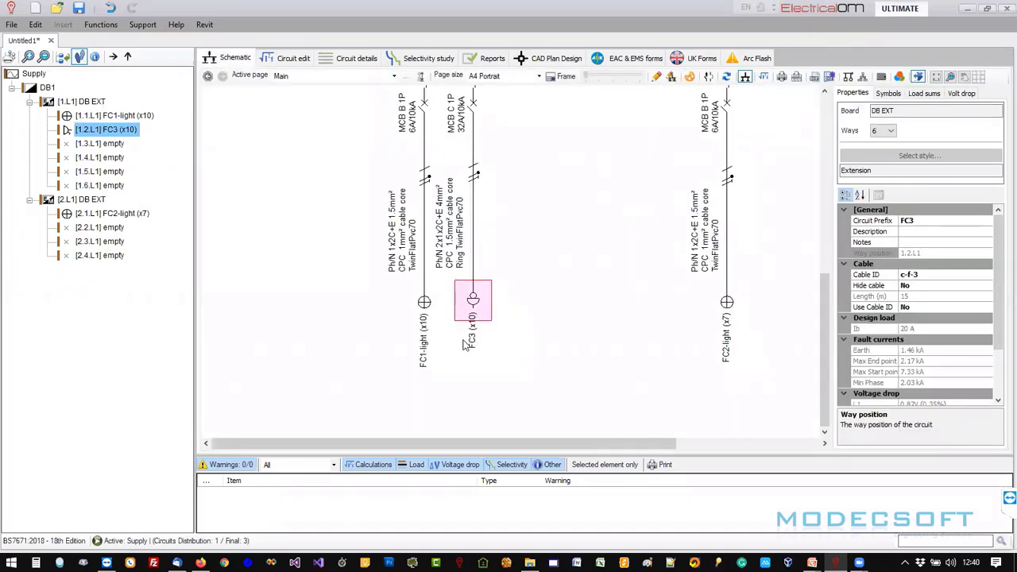
right_click(442, 332)
left_click(509, 368)
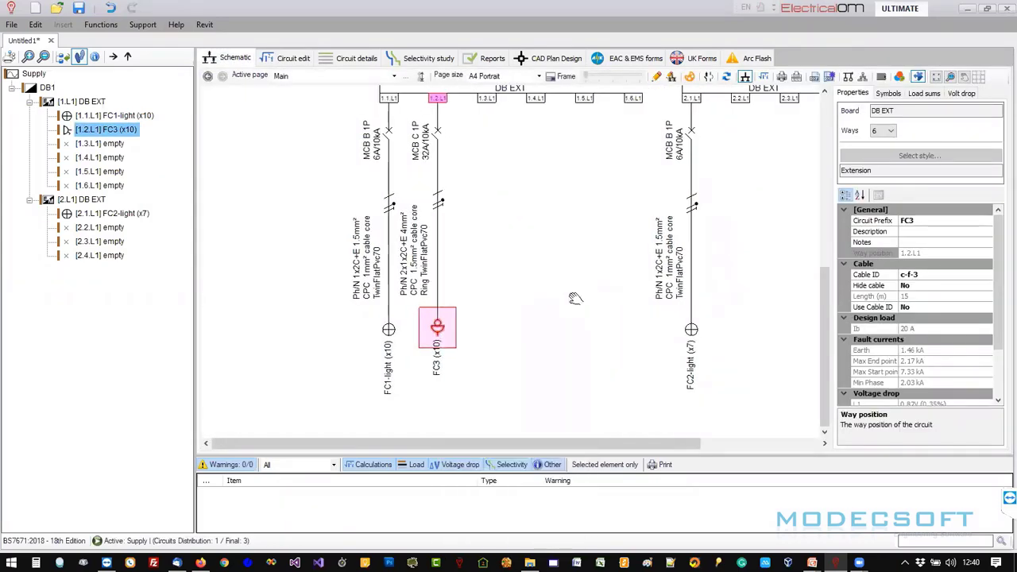
right_click(674, 124)
left_click(715, 213)
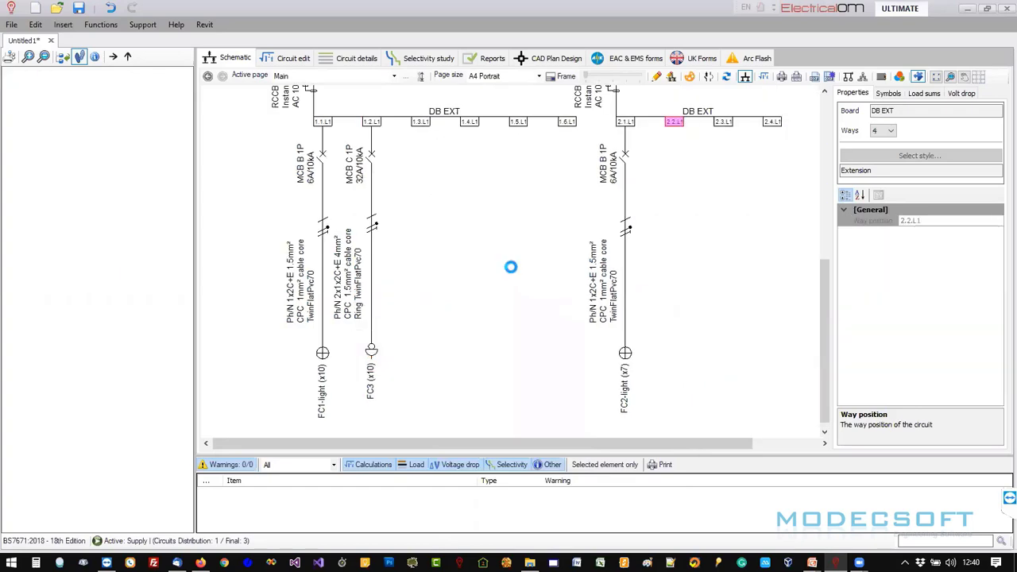
Display the A4 Portrait page frame around the whole schematic.
scroll(495, 283, "down", 4)
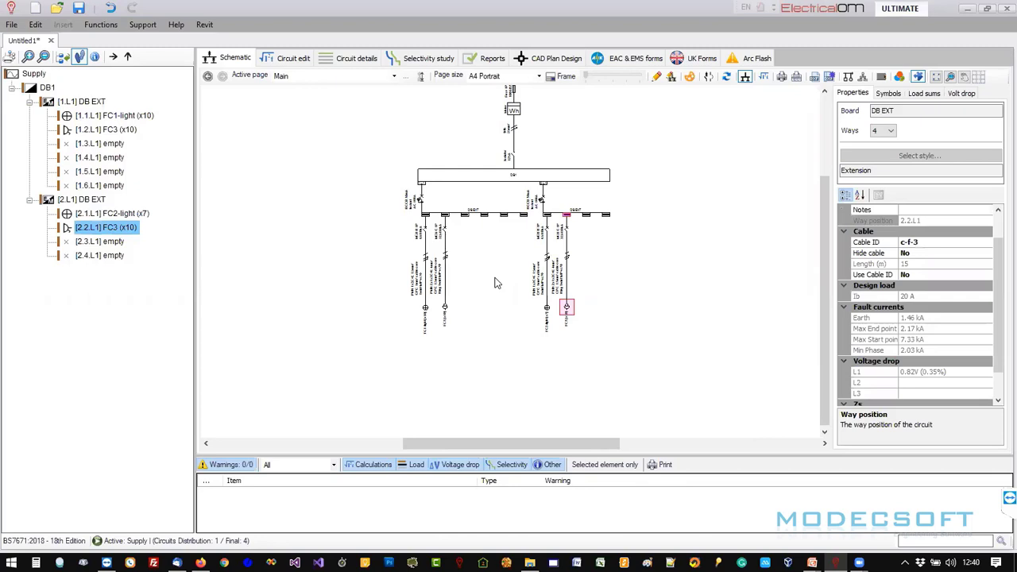
scroll(490, 319, "down", 2)
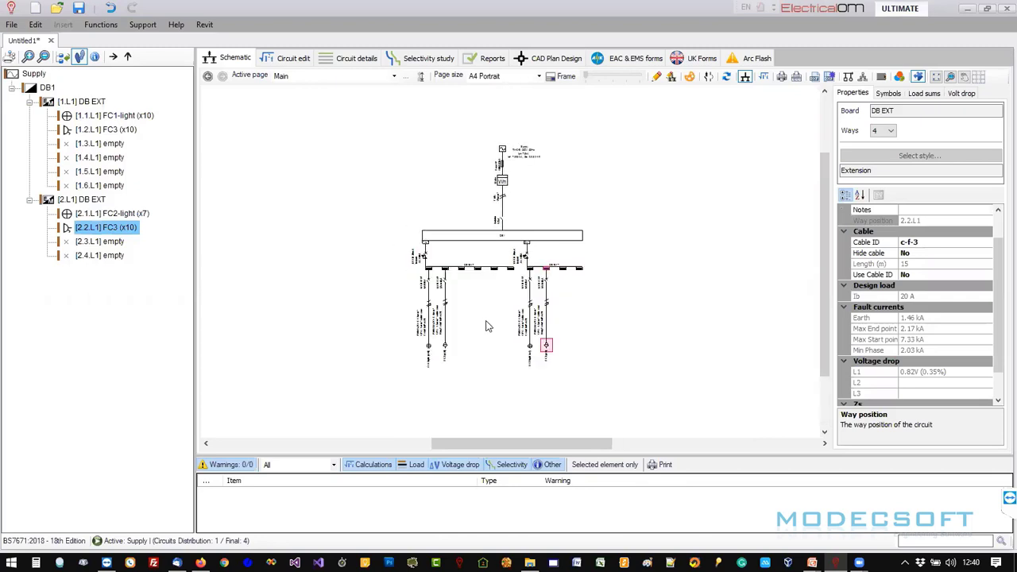
middle_click_drag(559, 196, 591, 186)
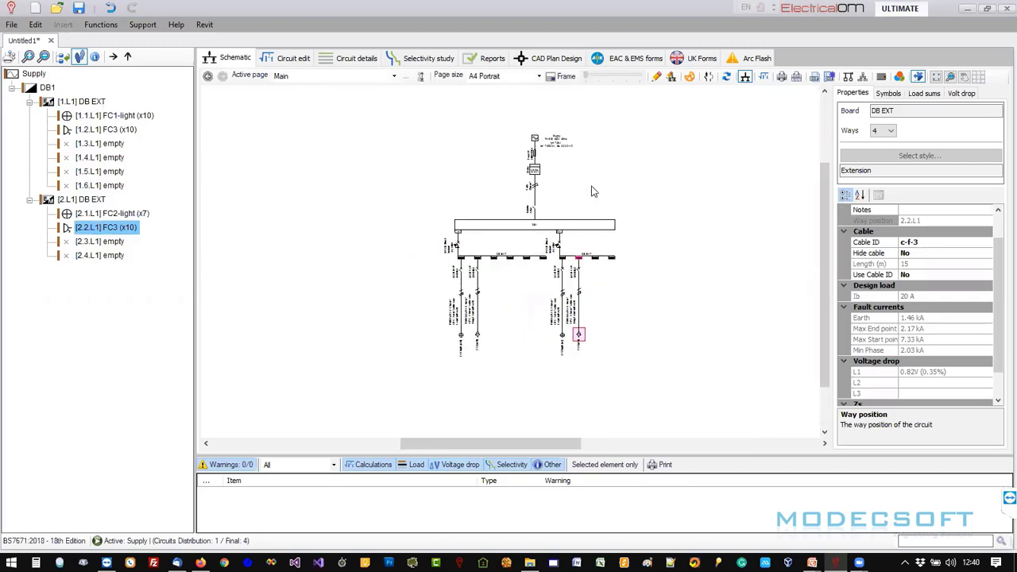
left_click(559, 76)
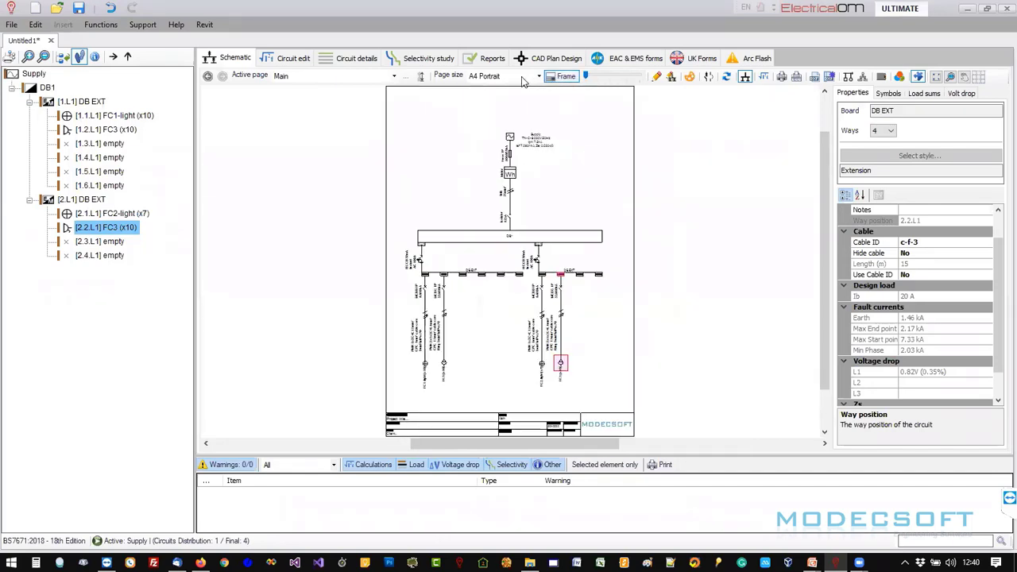
Enable drawing editing on the schematic and place a symbols legend in the upper-left corner of the page frame.
left_click(655, 78)
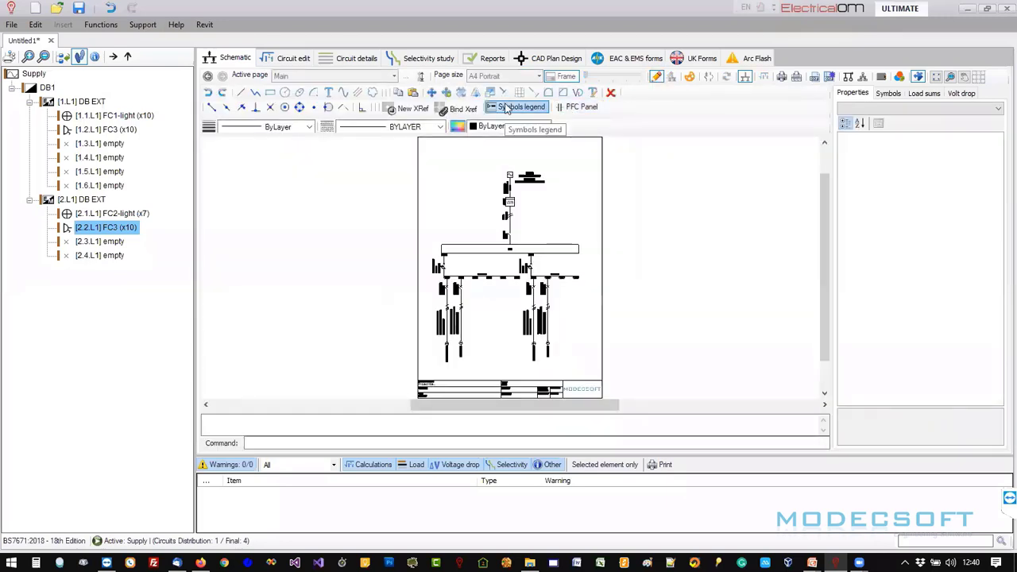
left_click(521, 108)
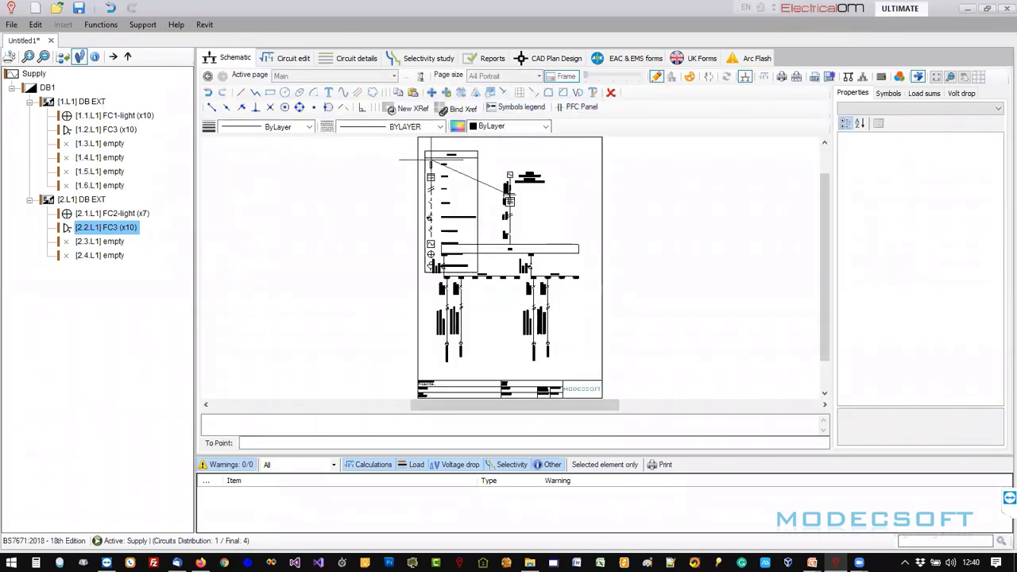
left_click(427, 150)
scroll(445, 190, "up", 2)
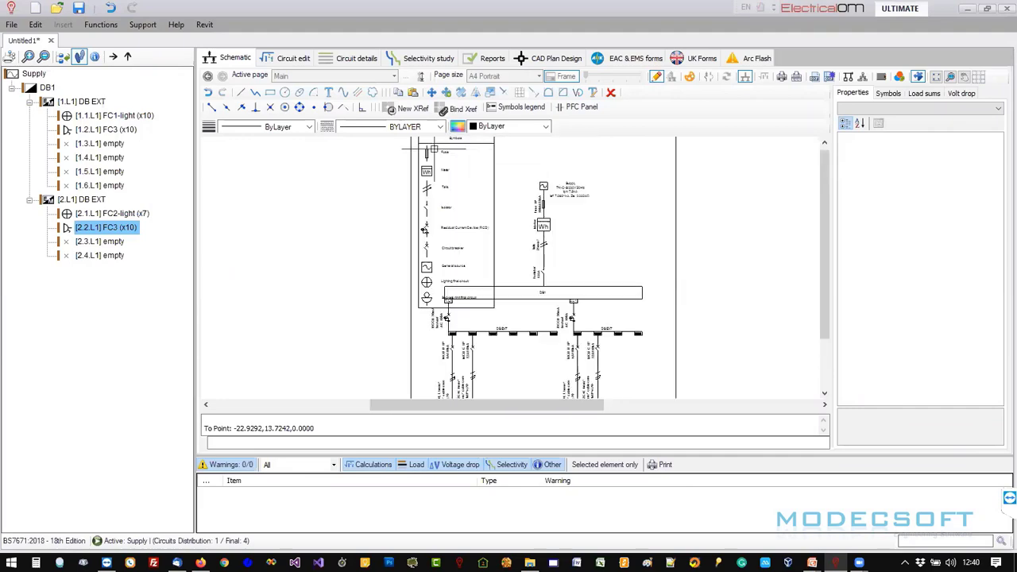
scroll(450, 213, "up", 2)
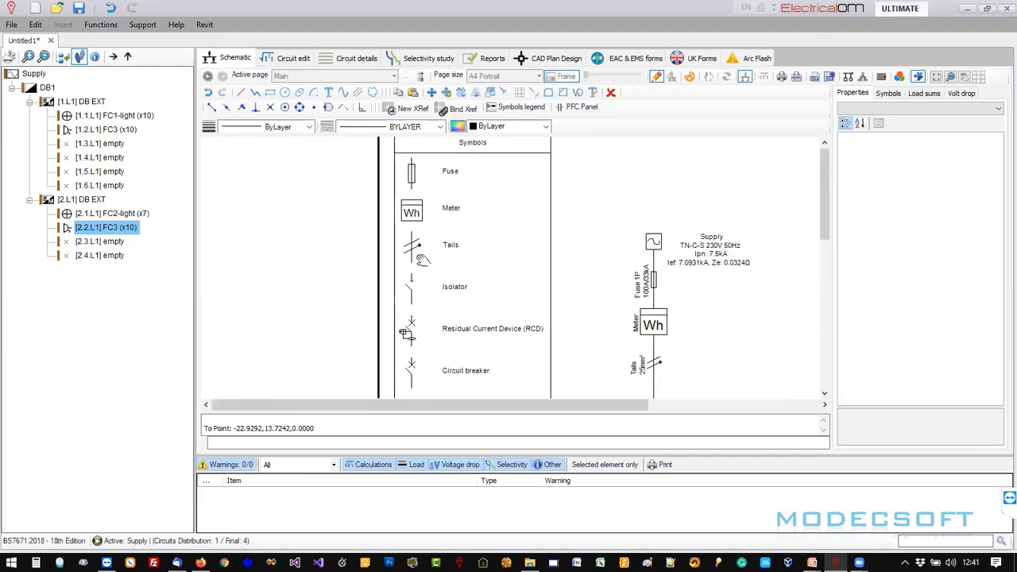
scroll(418, 251, "down", 3)
scroll(477, 234, "down", 4)
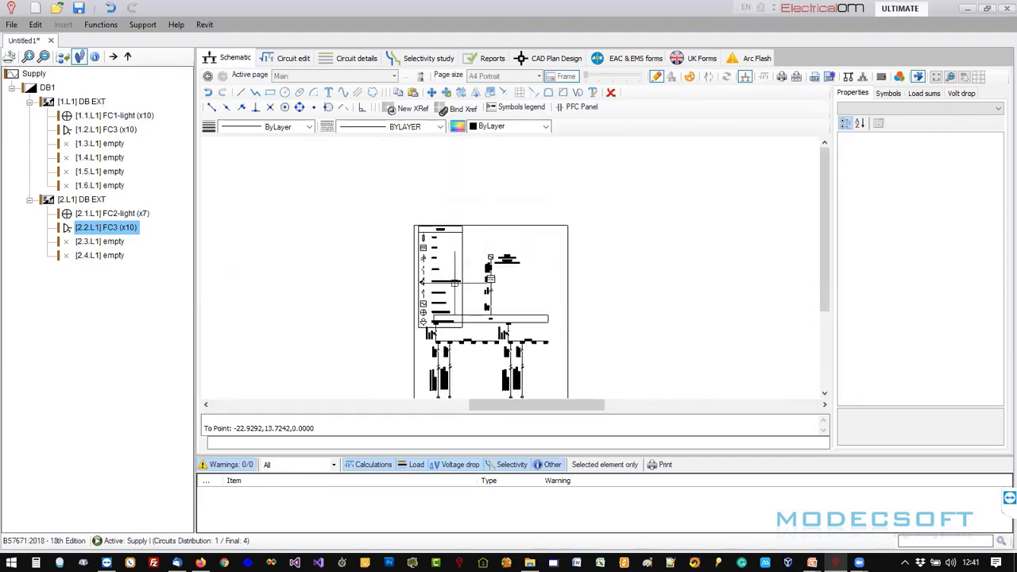
middle_click_drag(496, 223, 501, 242)
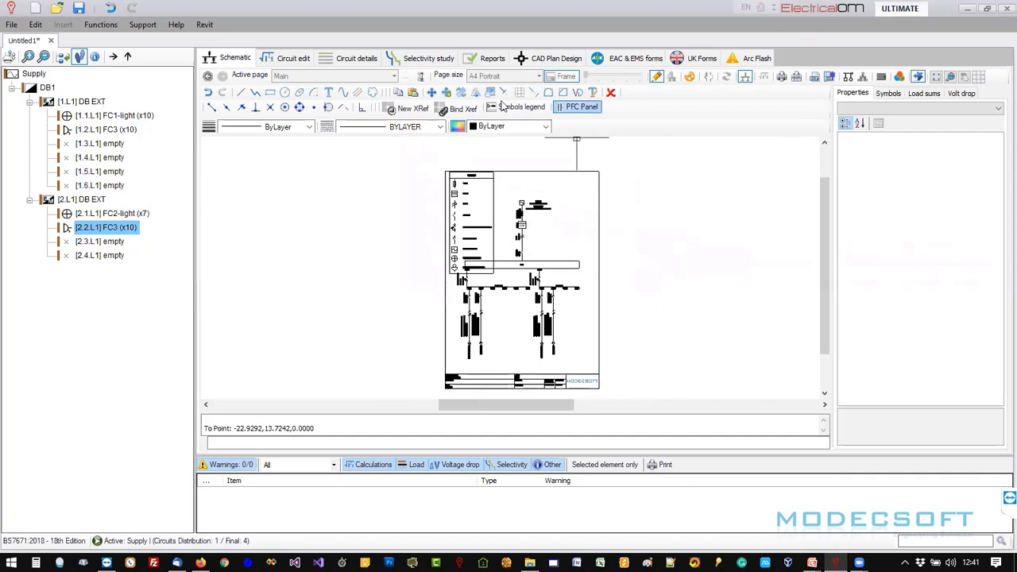
Add the text "Main CU", about 3.26 units high, near the upper-right corner of the page frame.
left_click(328, 93)
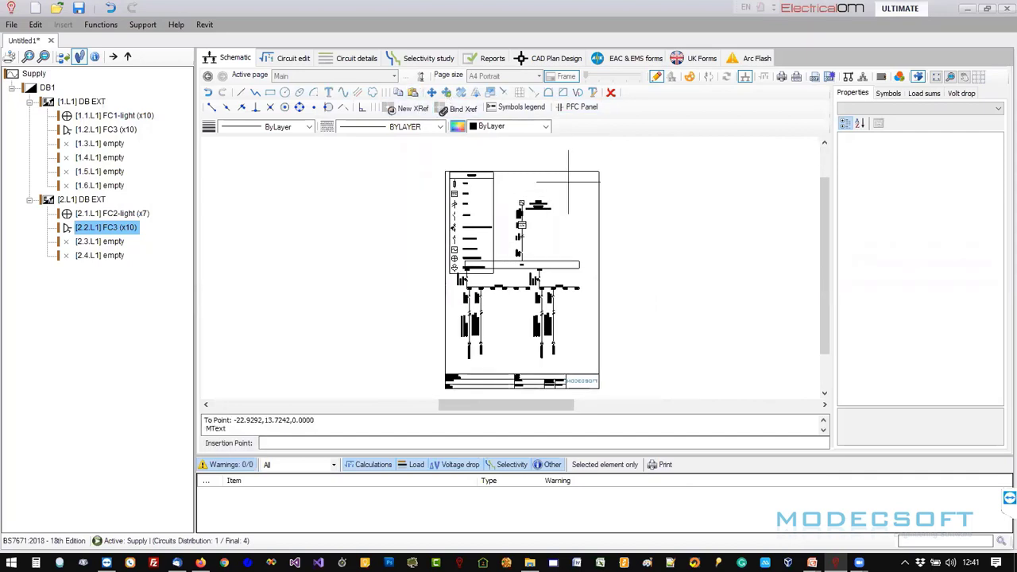
left_click(548, 179)
scroll(557, 183, "up", 2)
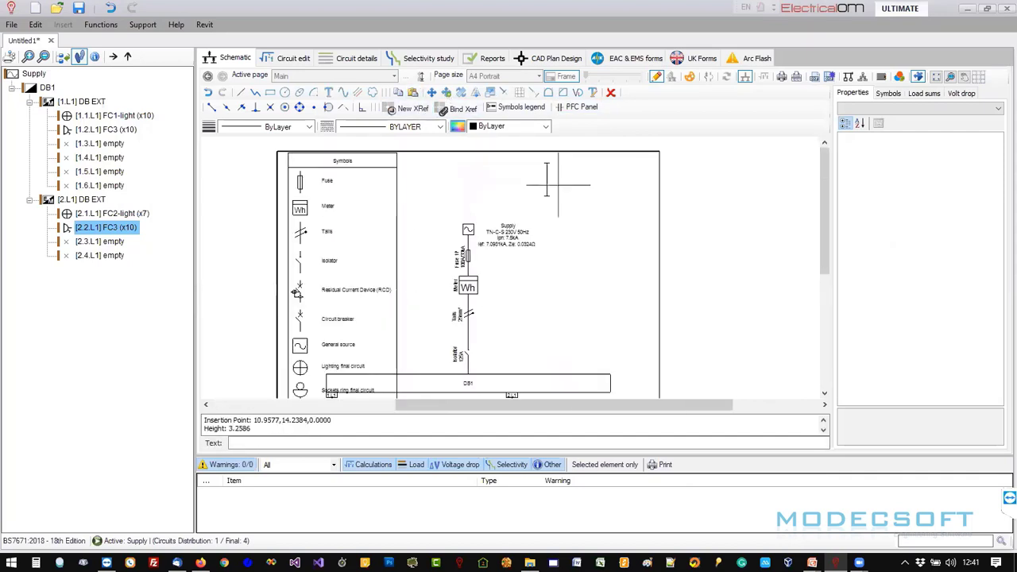
type("Ma")
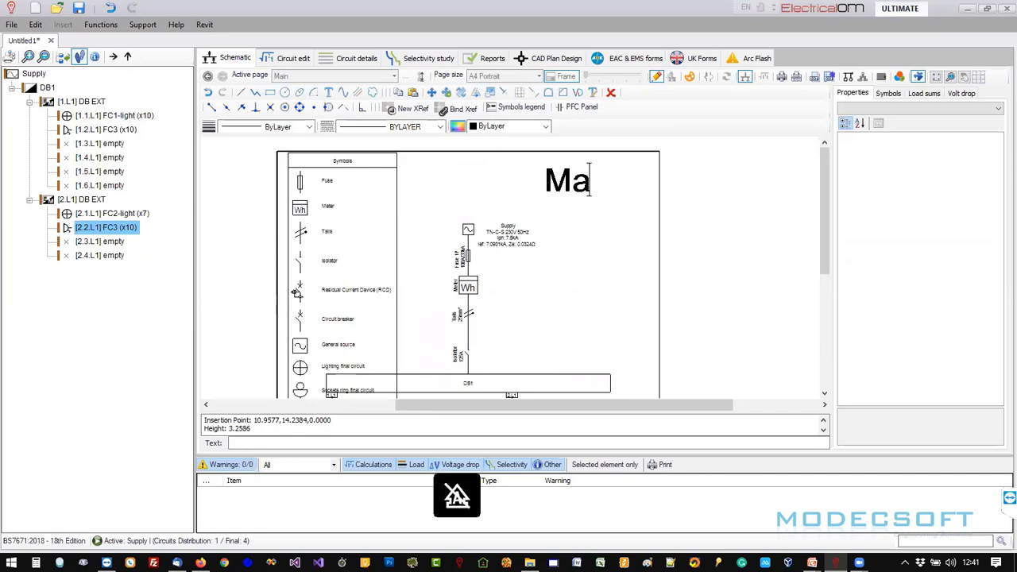
type("in CU")
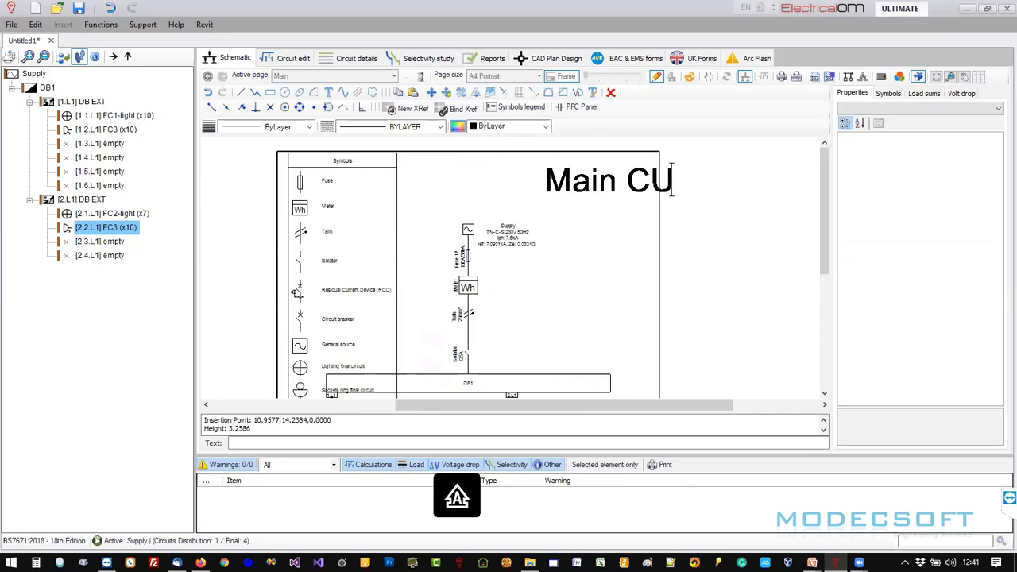
key("Return")
Move the "Main CU" title so it fits inside the page frame, and leave drawing editing.
left_click(561, 184)
left_click(546, 167)
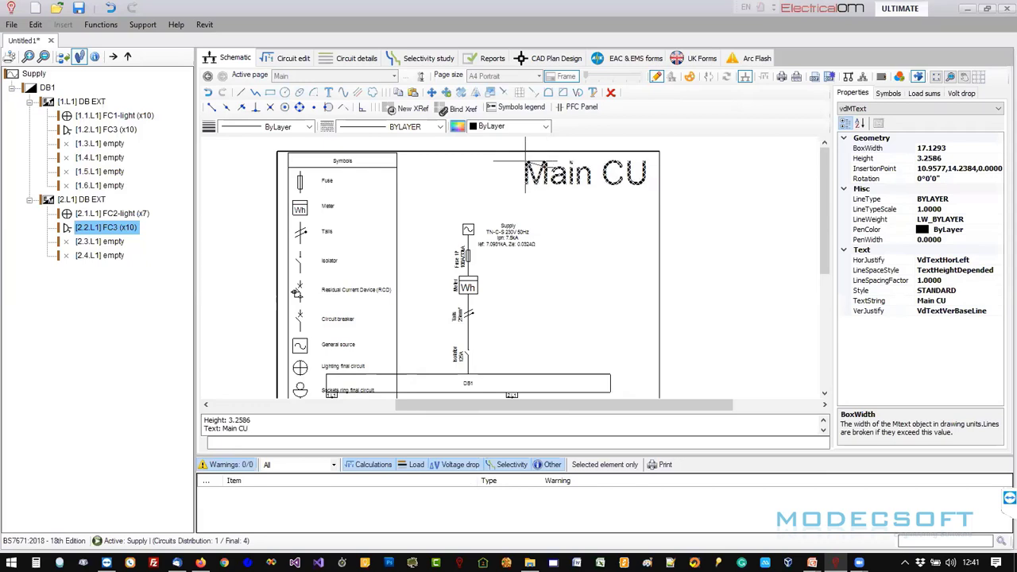
left_click(525, 161)
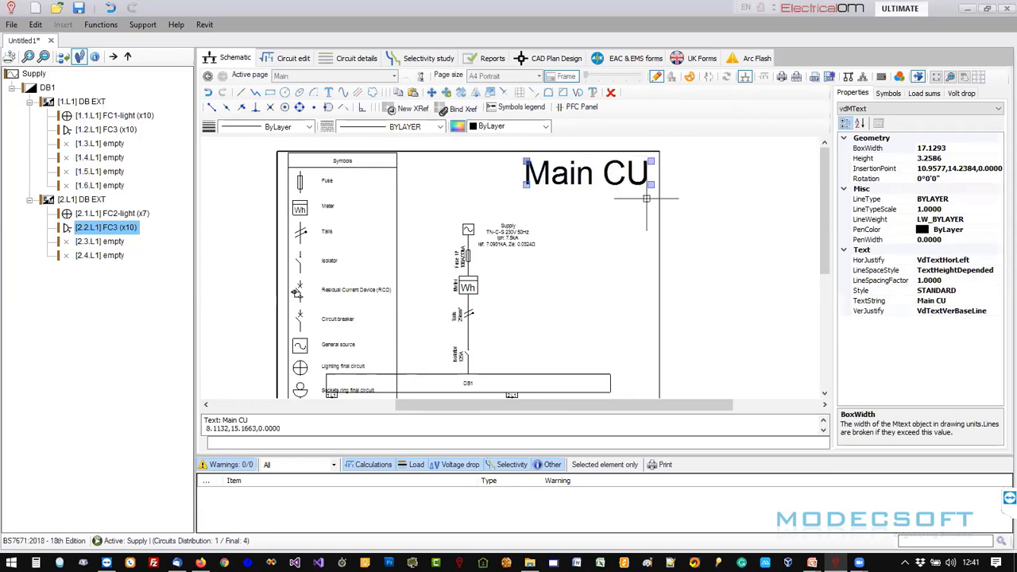
scroll(639, 215, "down", 2)
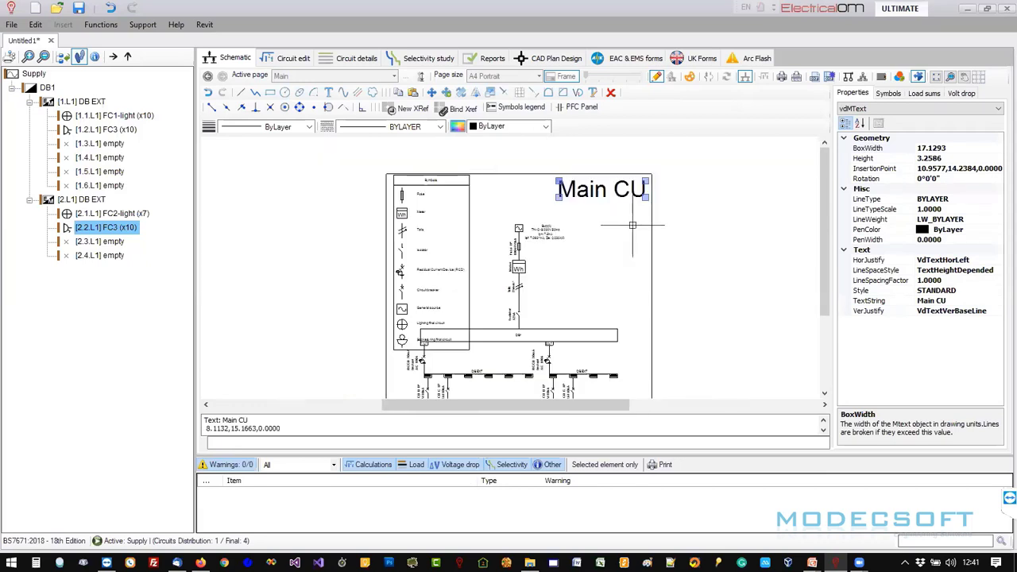
left_click(656, 83)
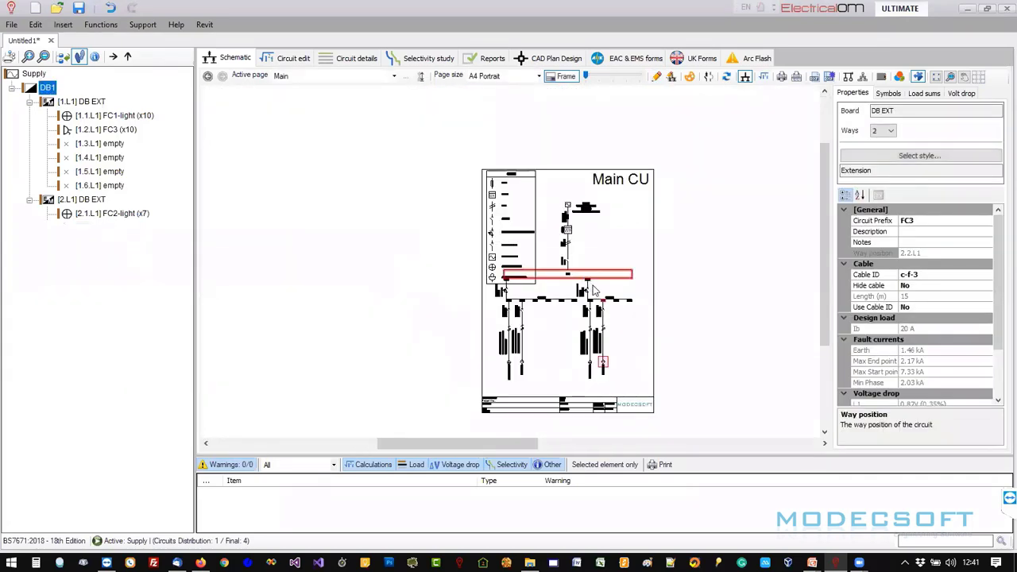
Preview the framed schematic as a printable report, look over the page and its PDF export option, and close the viewer.
left_click(593, 292)
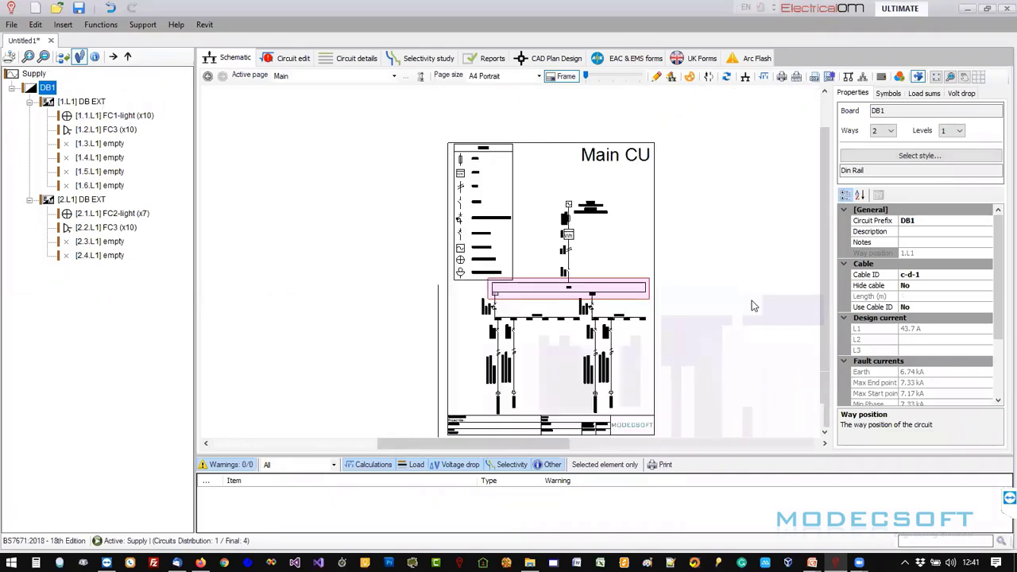
middle_click_drag(752, 300, 693, 259)
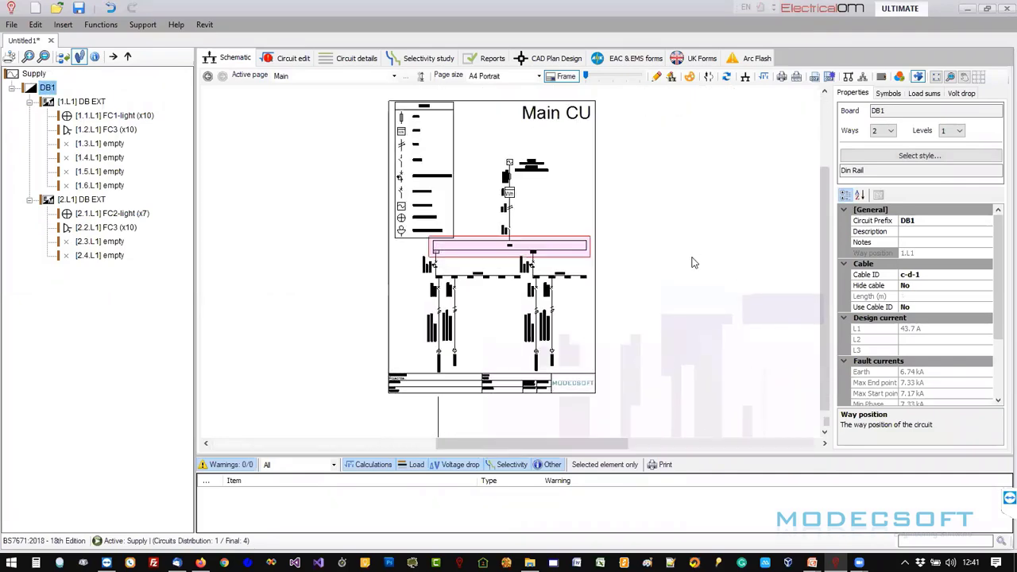
left_click(783, 78)
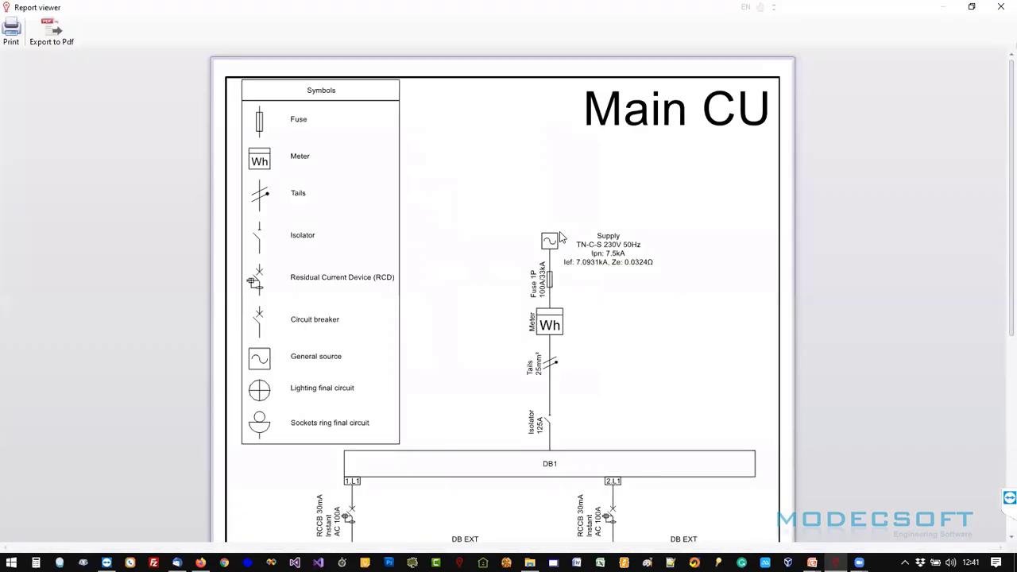
scroll(561, 237, "down", 2, "ctrl")
scroll(544, 180, "down", 3)
scroll(544, 181, "up", 3)
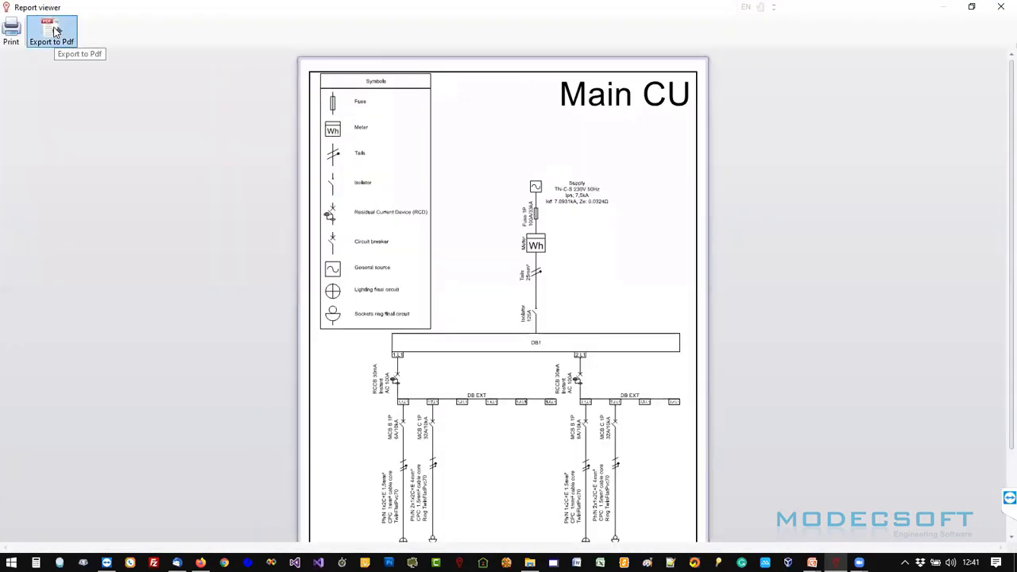
left_click(1001, 7)
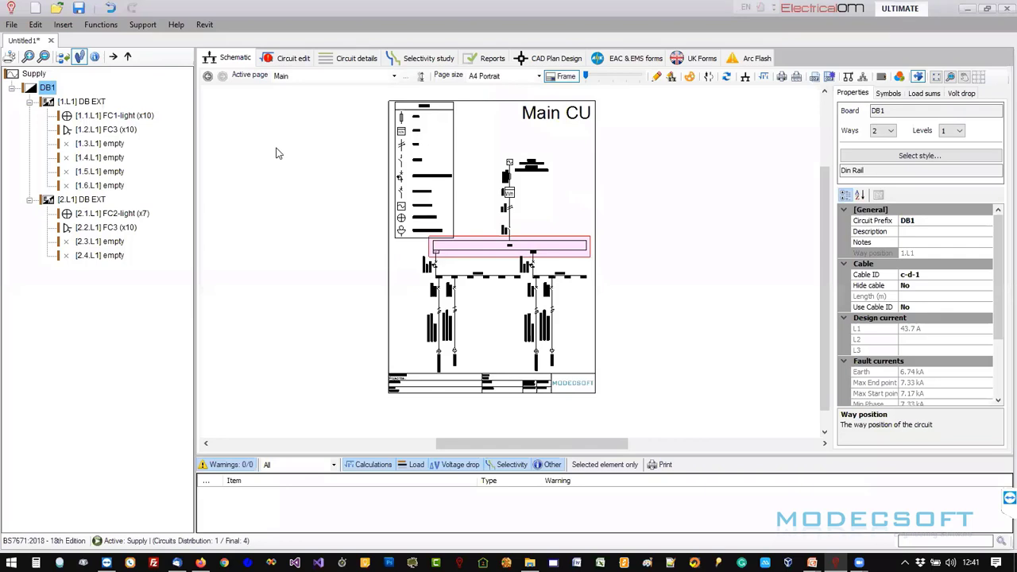
Close the Untitled1 project without saving its changes.
left_click(50, 40)
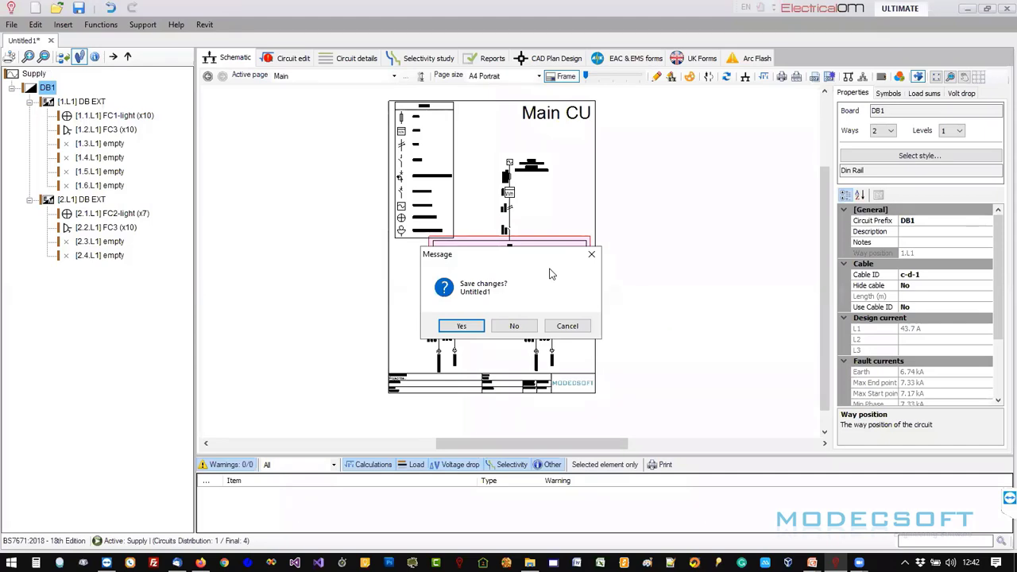
left_click(523, 332)
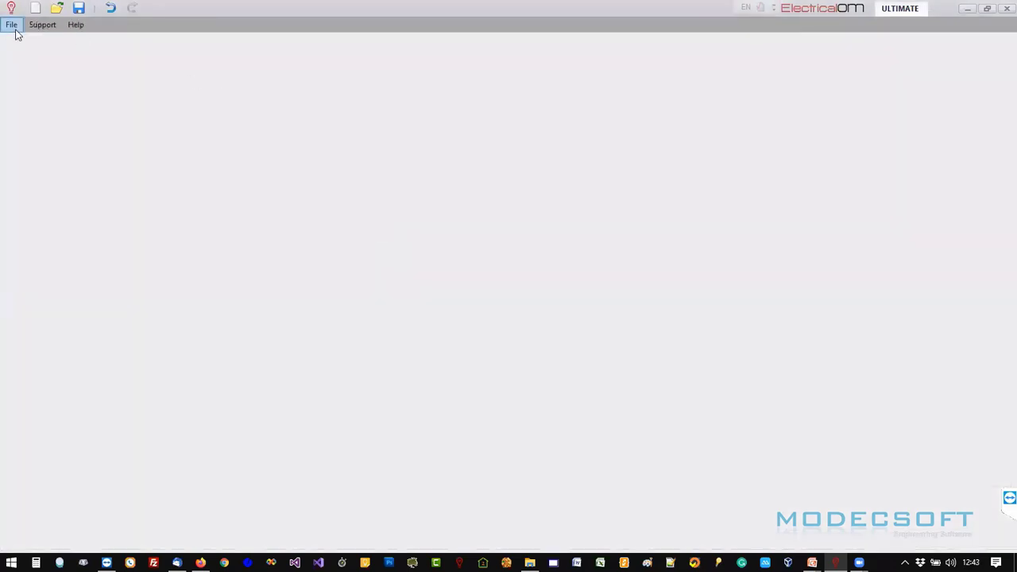
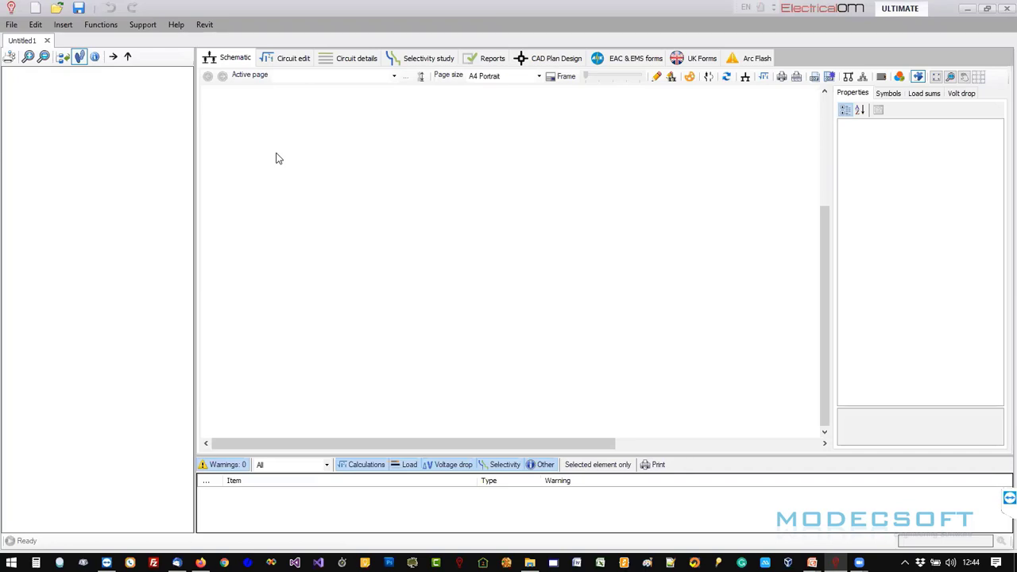
Insert a three-phase supply source into the new project's empty schematic.
right_click(312, 131)
mouse_move(382, 141)
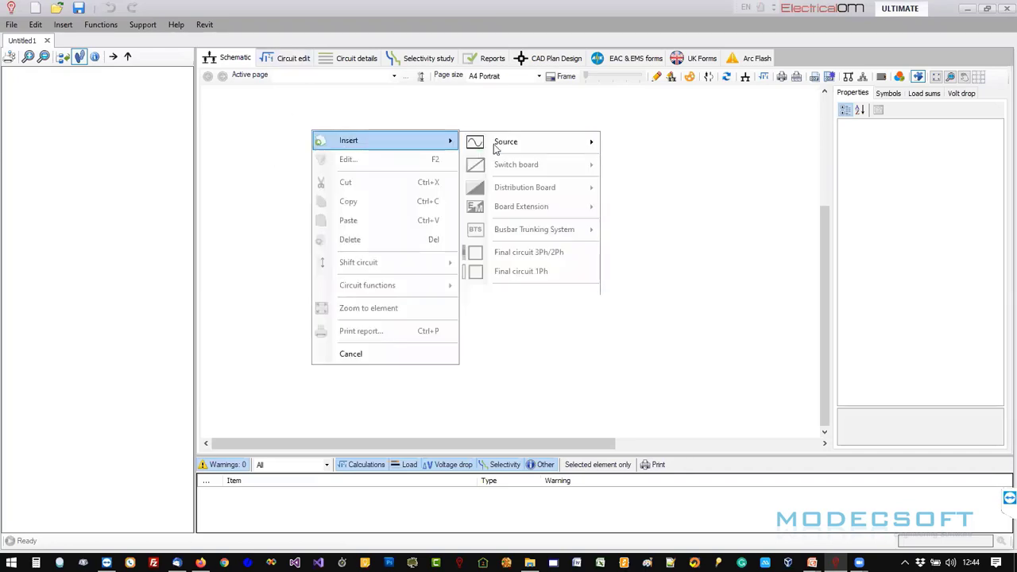
mouse_move(497, 149)
left_click(660, 140)
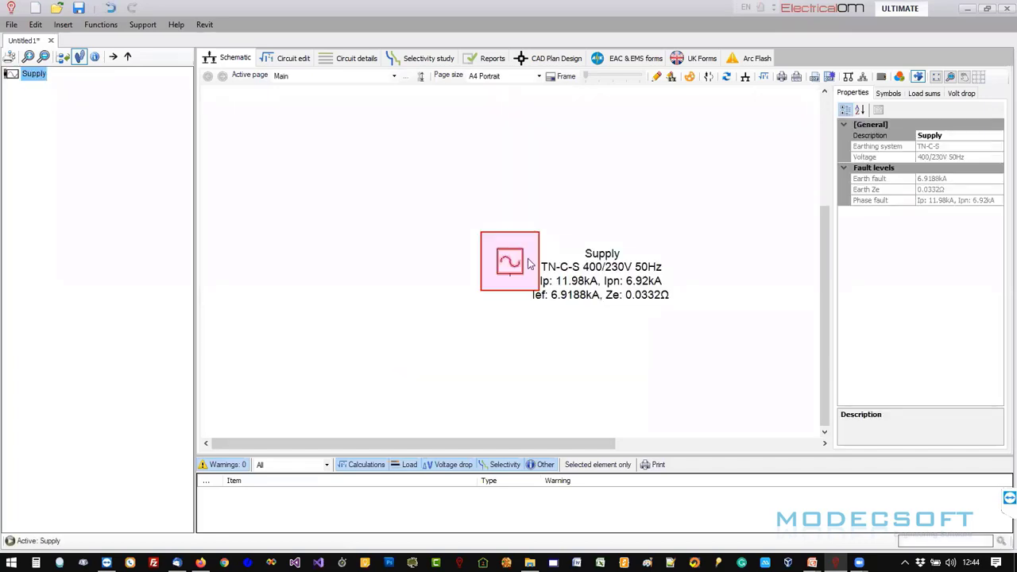
Insert a three-phase distribution board fed from the supply.
right_click(530, 263)
mouse_move(548, 264)
mouse_move(726, 307)
left_click(819, 309)
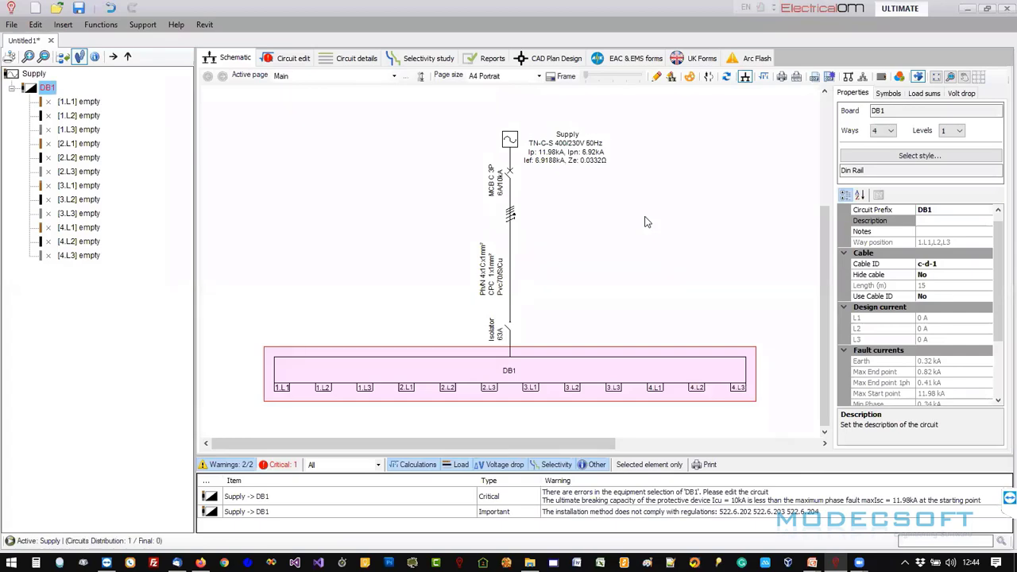
Try enabling the supply's tails conductor with Cu single-core 70°C thermoplastic insulated non-armoured cable, and discard the source edits.
double_click(509, 140)
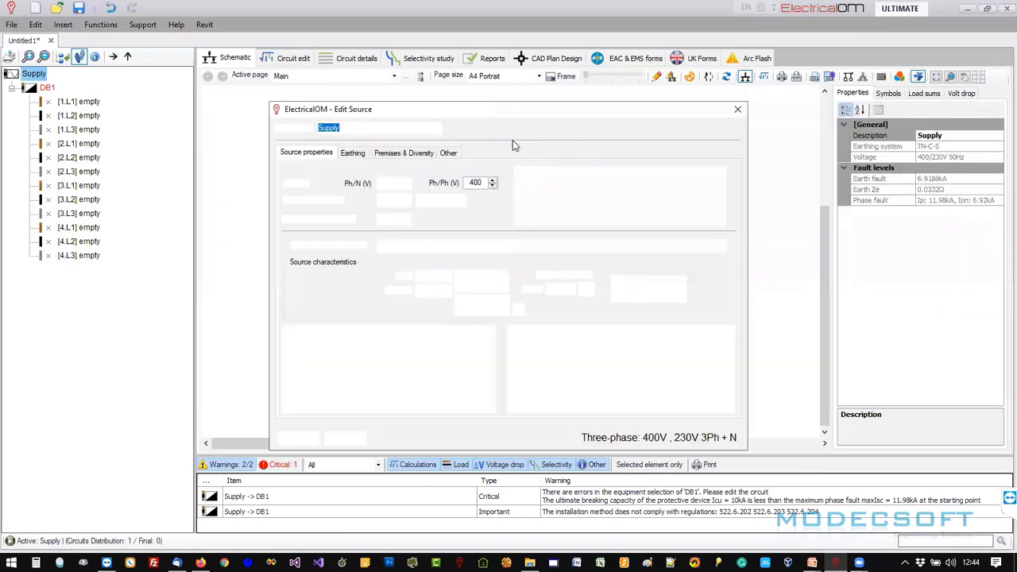
left_click(449, 153)
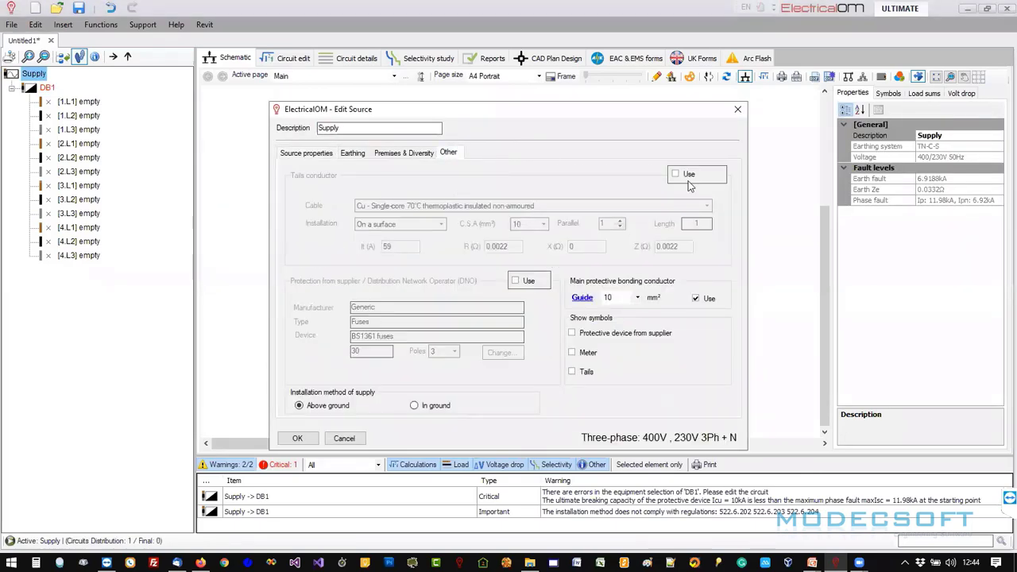
left_click(689, 177)
left_click(593, 208)
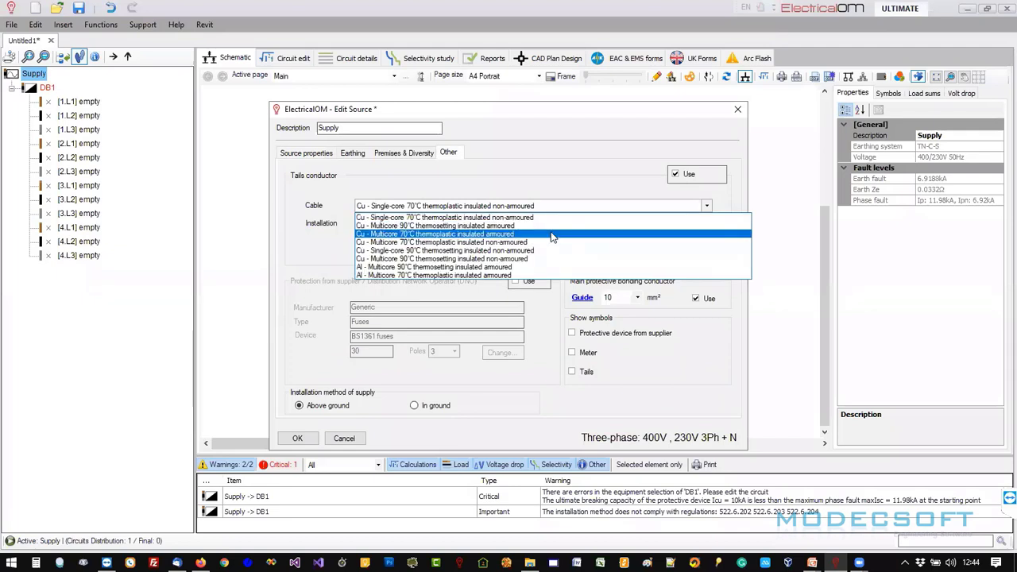
left_click(509, 217)
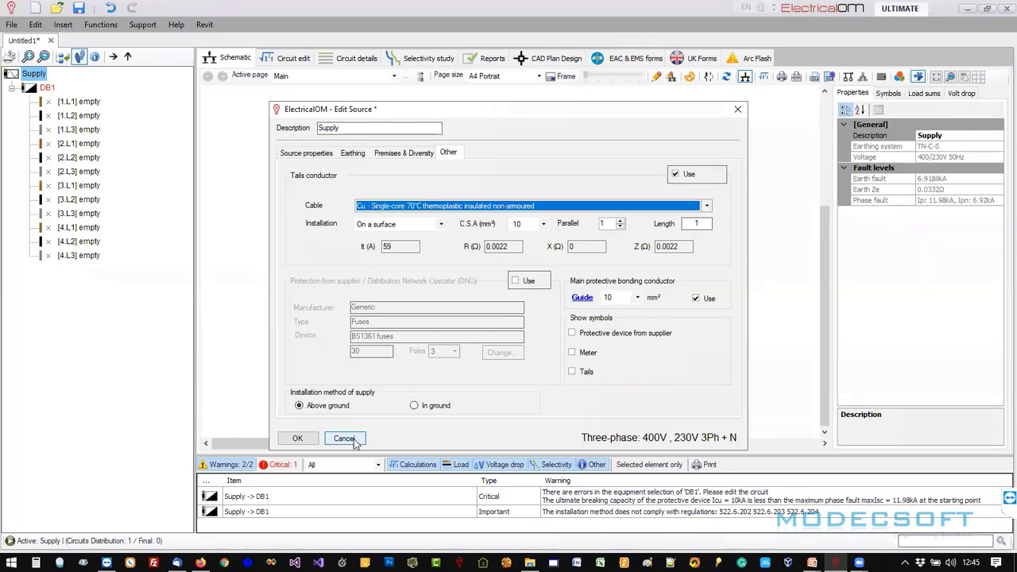
left_click(675, 174)
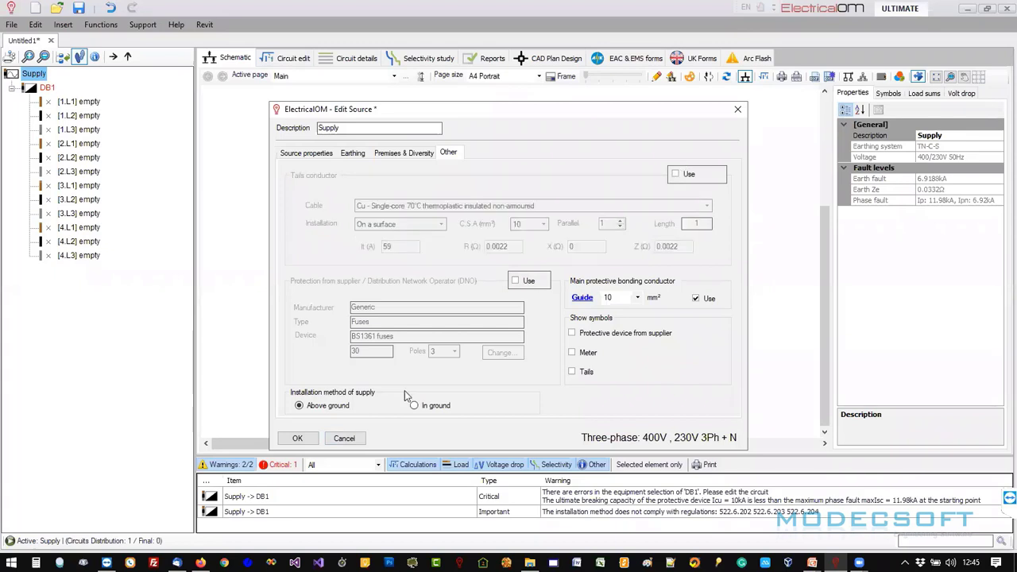
left_click(345, 439)
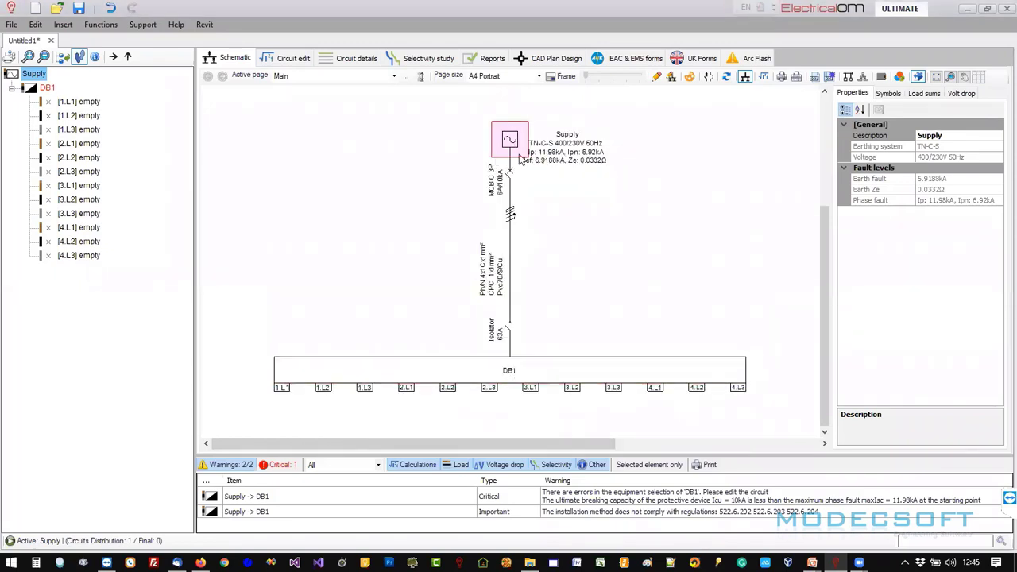
Delete the distribution board DB1 from the supply.
left_click(504, 377)
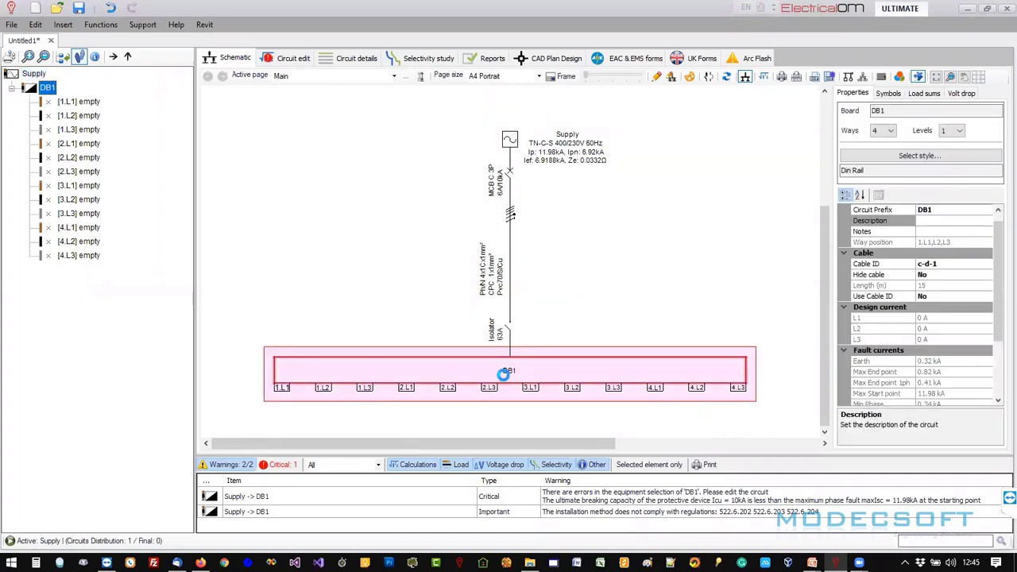
key("Delete")
Insert a 3Ph + N junction box connected to the supply.
right_click(509, 143)
mouse_move(556, 151)
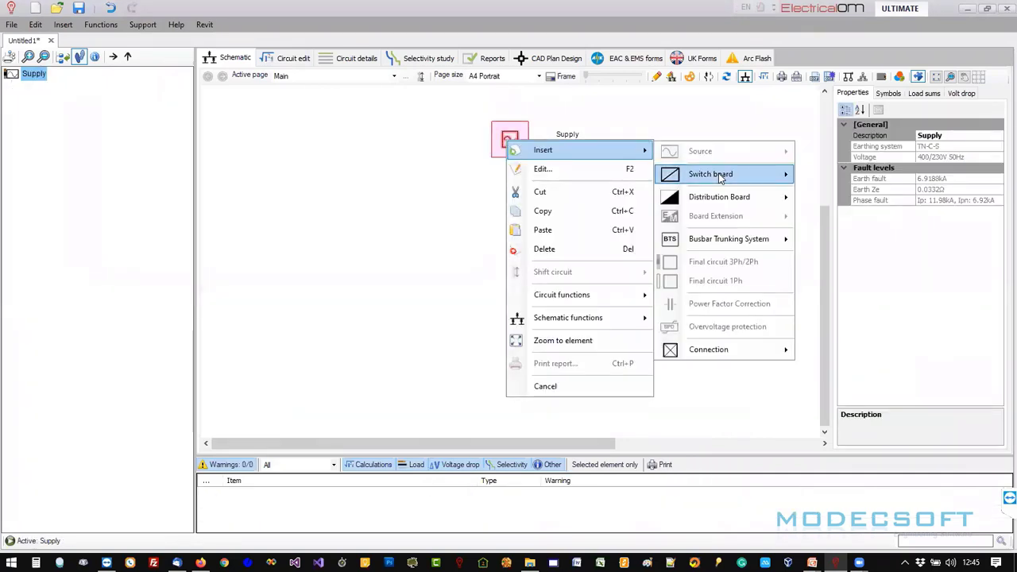
mouse_move(719, 354)
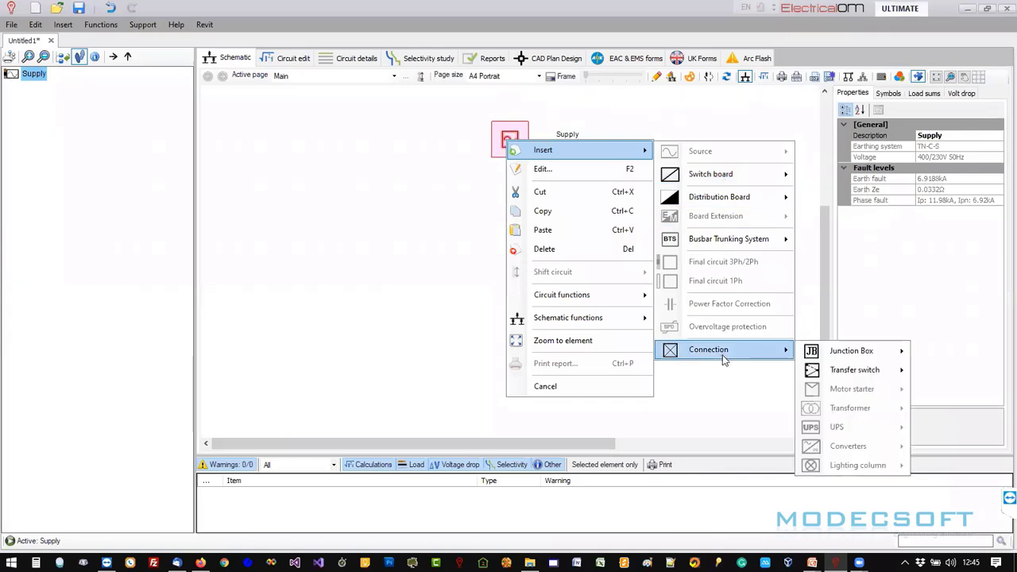
mouse_move(866, 353)
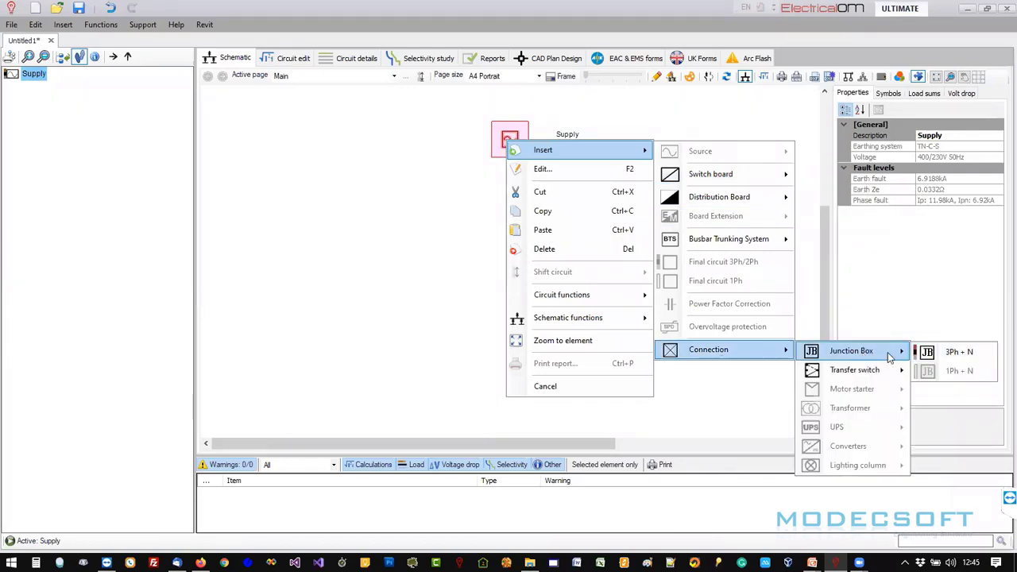
left_click(950, 352)
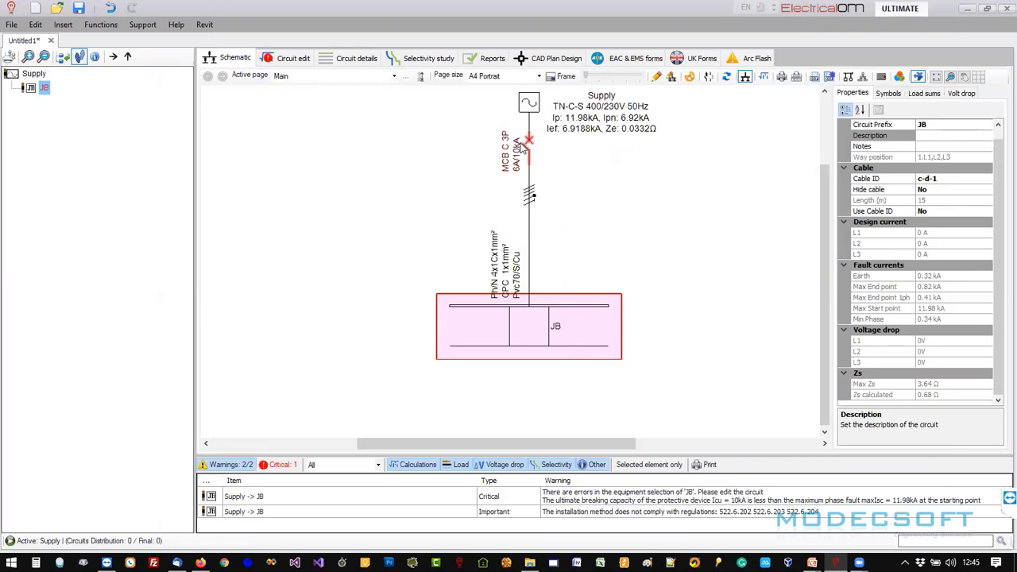
Open the junction box's circuit for editing.
double_click(537, 333)
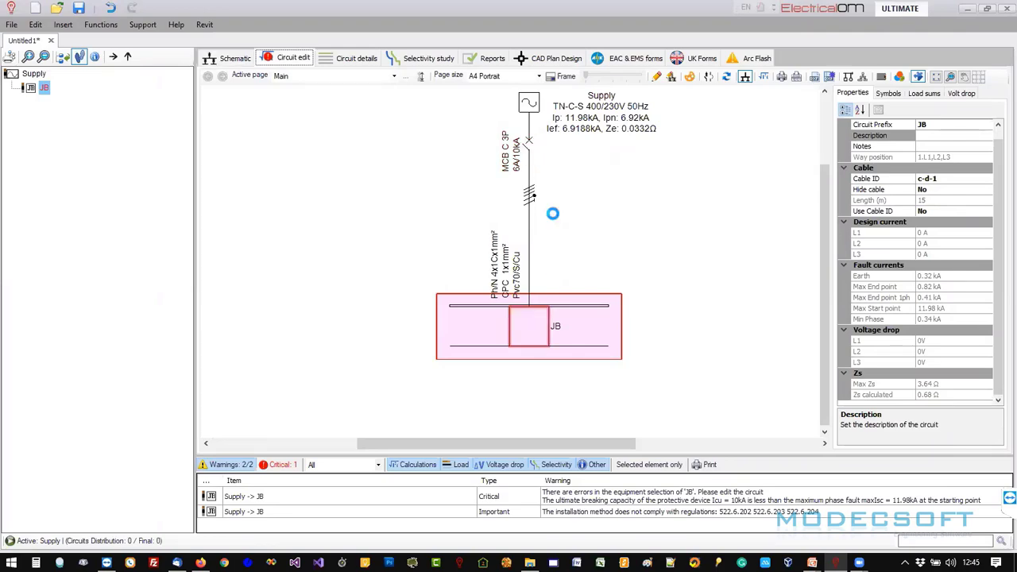
Set the JB circuit's cable to 4E3 copper single-core 90°C XLPE non-magnetic armoured and apply the changes.
left_click(681, 114)
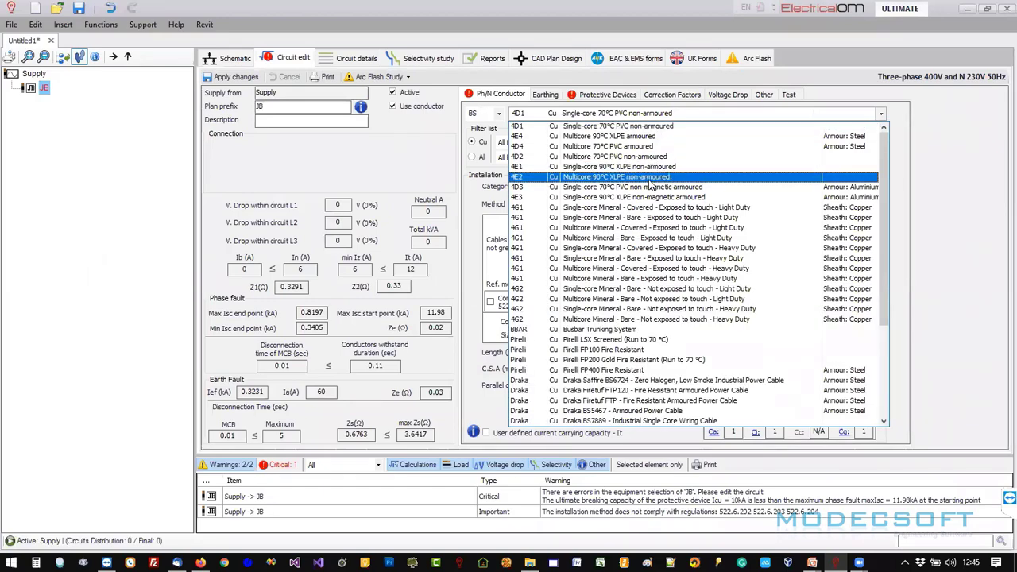
left_click(582, 198)
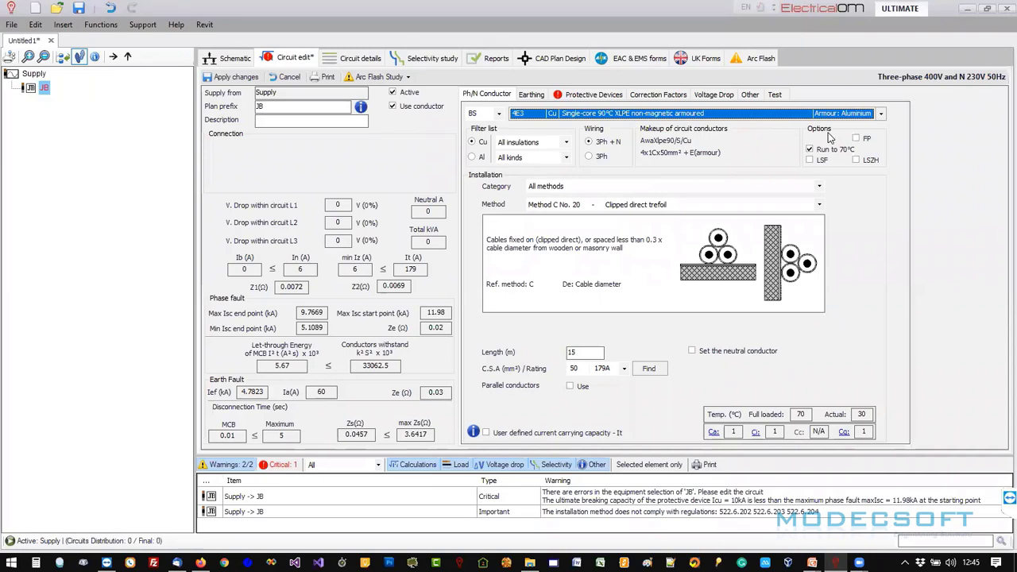
mouse_move(830, 151)
left_click(230, 77)
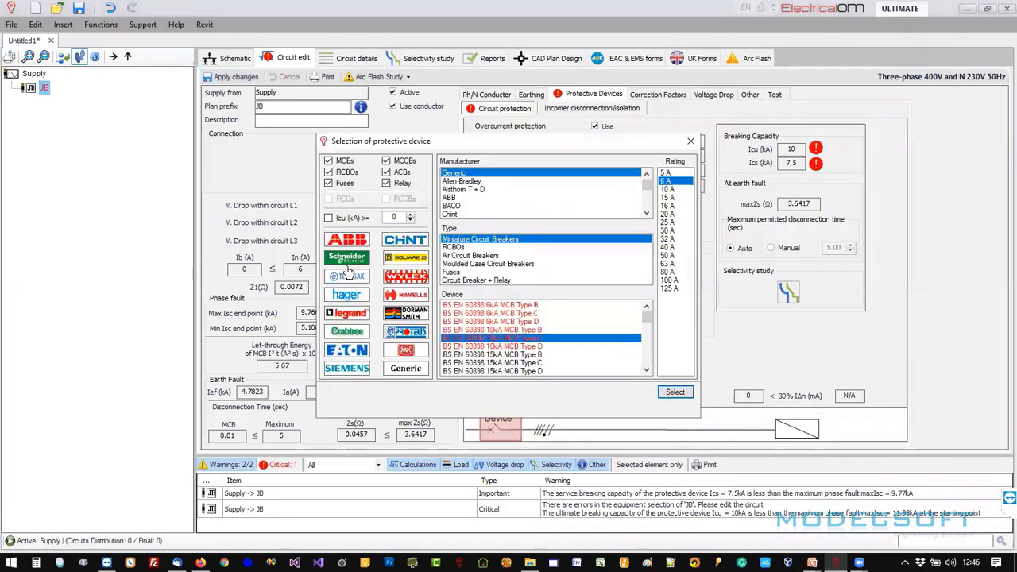
Select the Schneider Electric Compact NSX MCCB + Micrologic 5, device NSX250 F 5.2 36kA, rated 250 A, as JB's protective device.
left_click(346, 262)
scroll(551, 273, "down", 2)
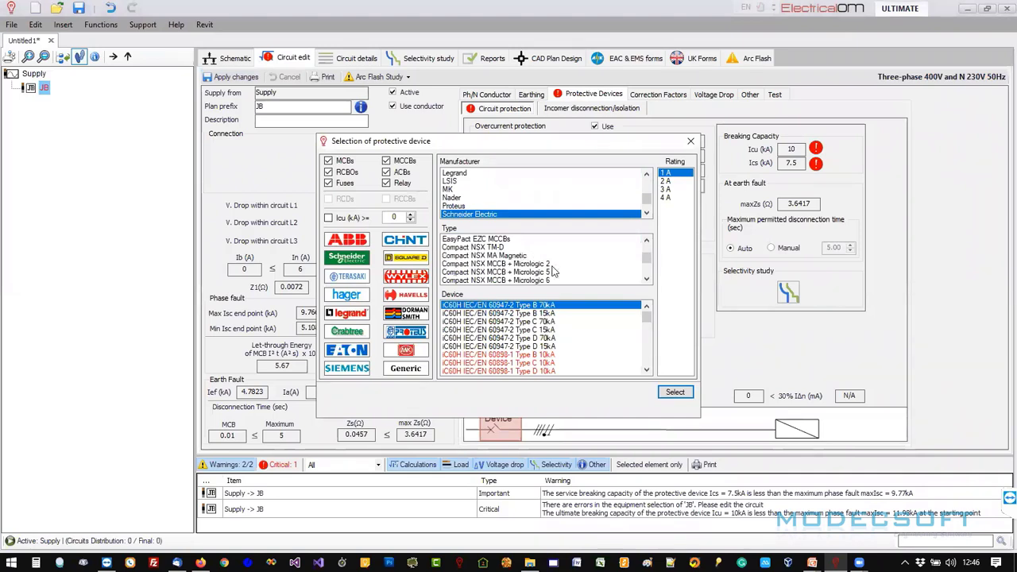
left_click(548, 272)
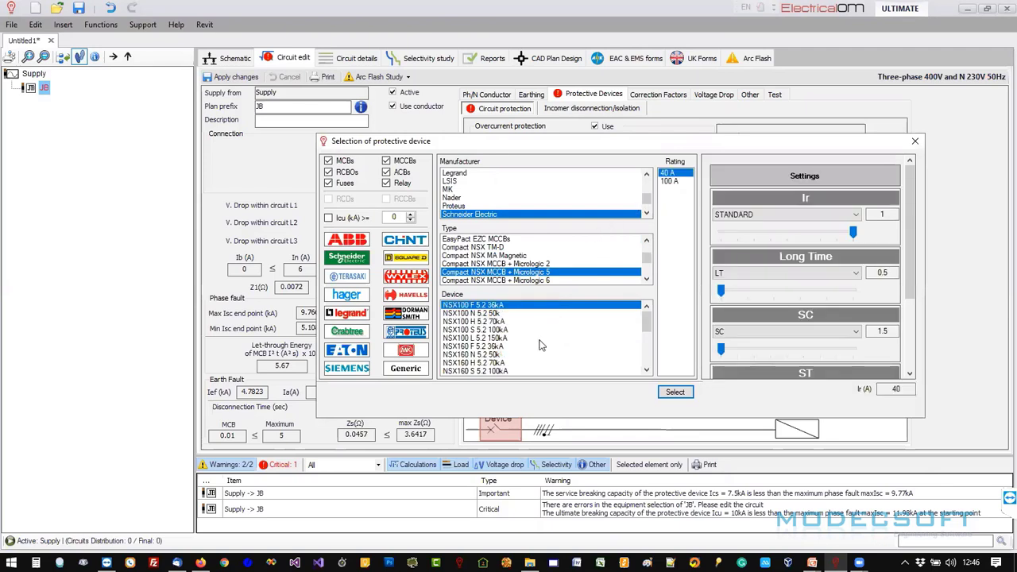
scroll(539, 341, "down", 3)
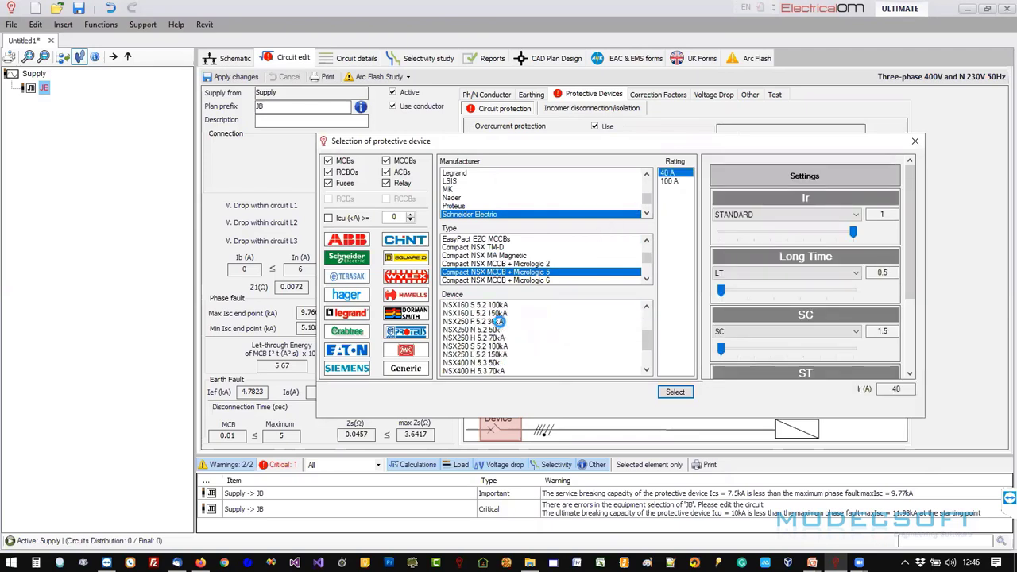
left_click(500, 321)
left_click(674, 197)
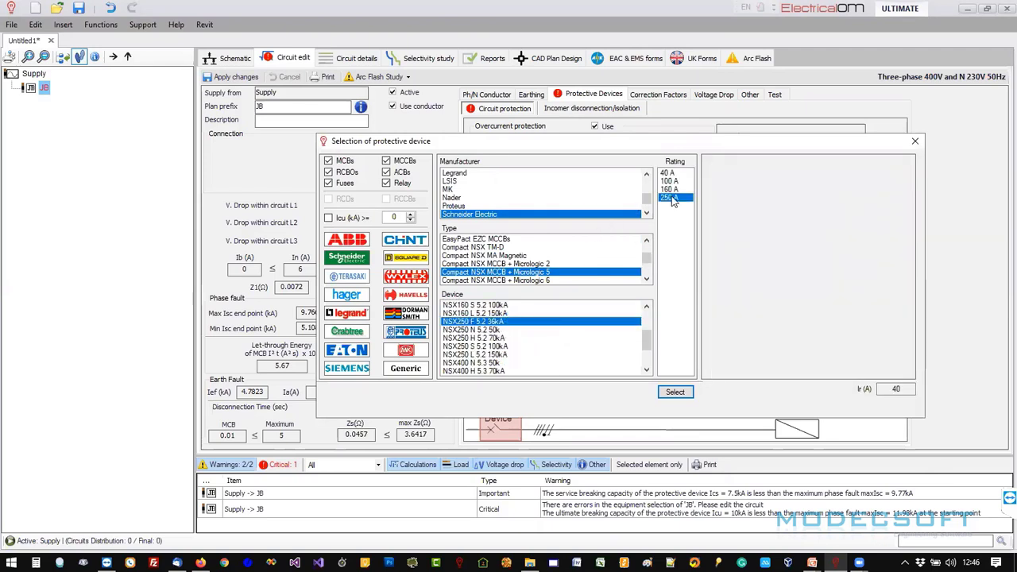
left_click(677, 391)
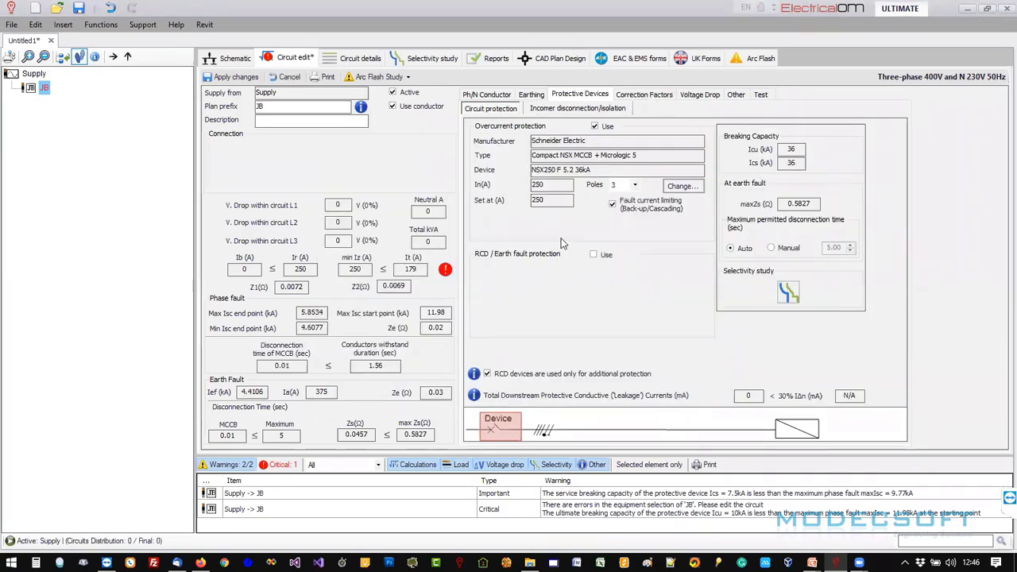
Review the 250 A breaker's Ir, Long Time, SC, ST and IC trip settings and keep the device selection.
left_click(691, 193)
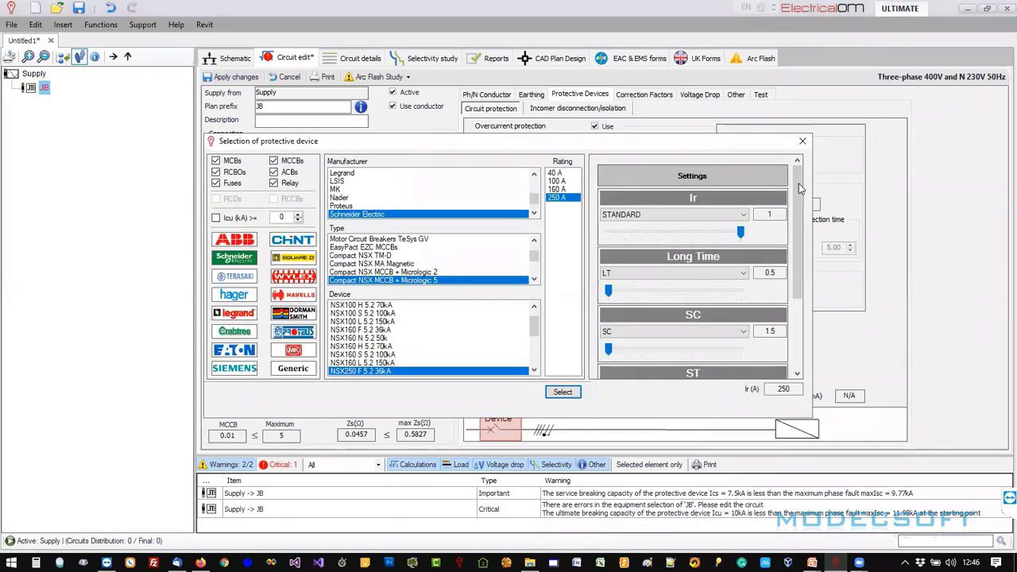
scroll(789, 262, "down", 1)
scroll(789, 262, "up", 2)
mouse_move(741, 232)
left_mouse_down()
mouse_move(633, 228)
mouse_move(745, 232)
left_mouse_up()
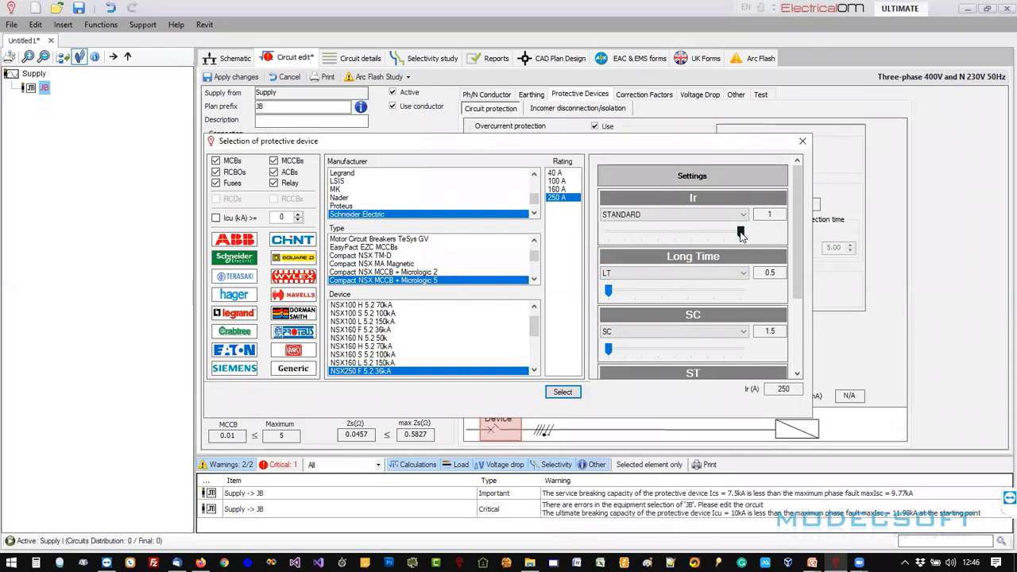
mouse_move(741, 232)
left_mouse_down()
mouse_move(685, 228)
mouse_move(737, 224)
left_mouse_up()
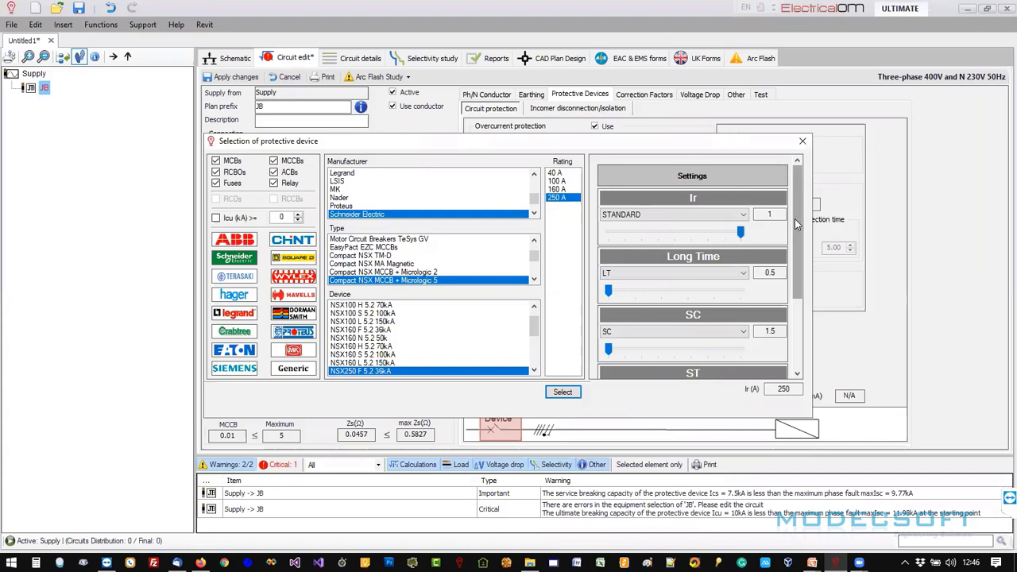
scroll(797, 225, "down", 3)
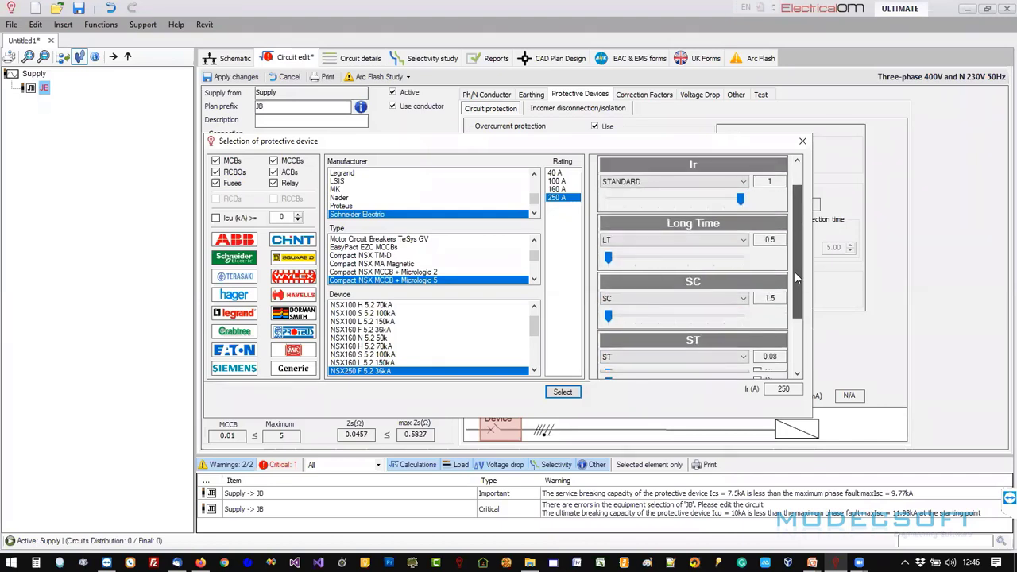
scroll(794, 272, "down", 3)
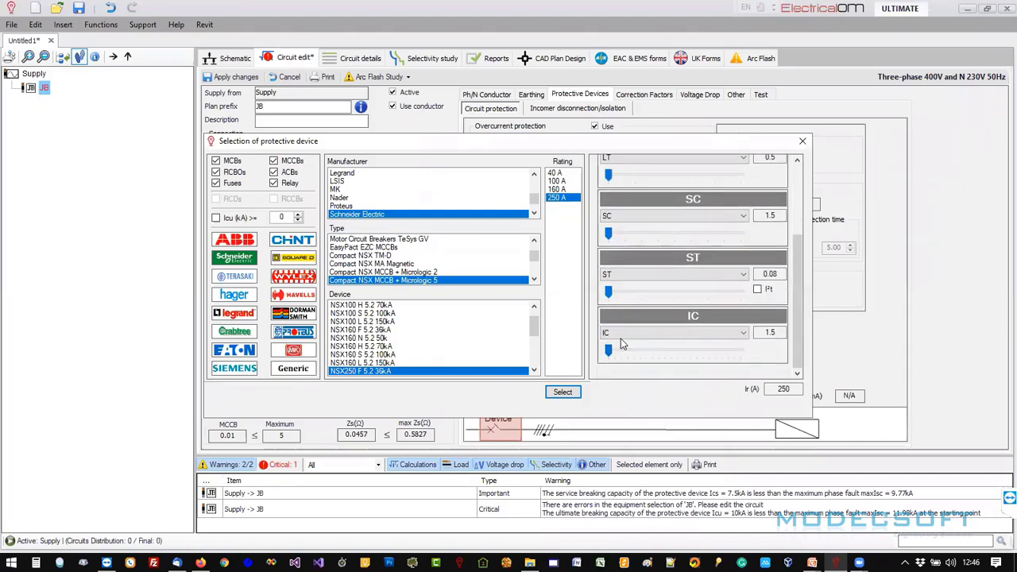
mouse_move(608, 350)
left_mouse_down()
mouse_move(720, 350)
mouse_move(609, 351)
left_mouse_up()
left_click(563, 392)
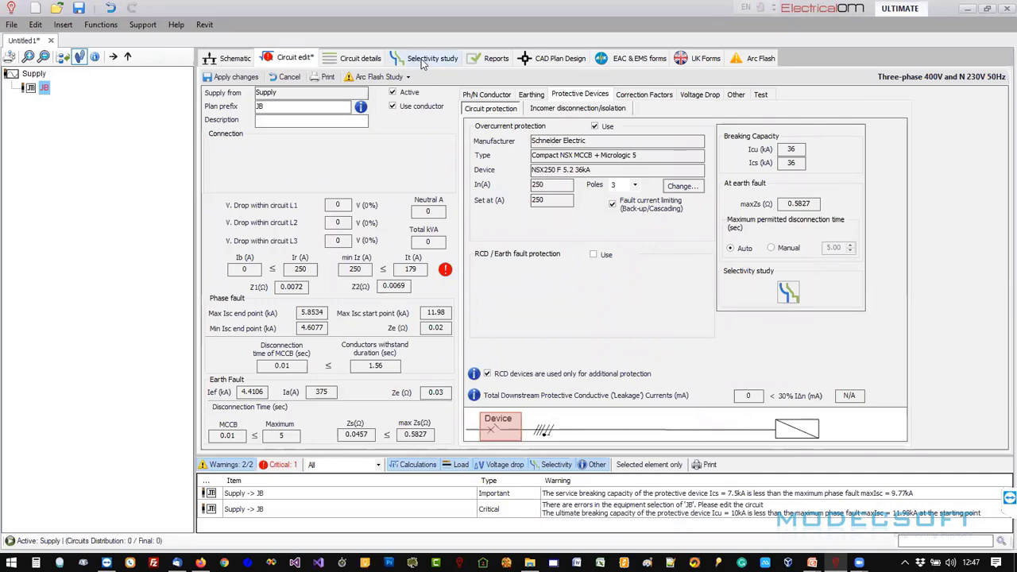
Set JB's phase and neutral conductor size to 95 mm², check its earthing arrangement and apply the changes.
left_click(506, 94)
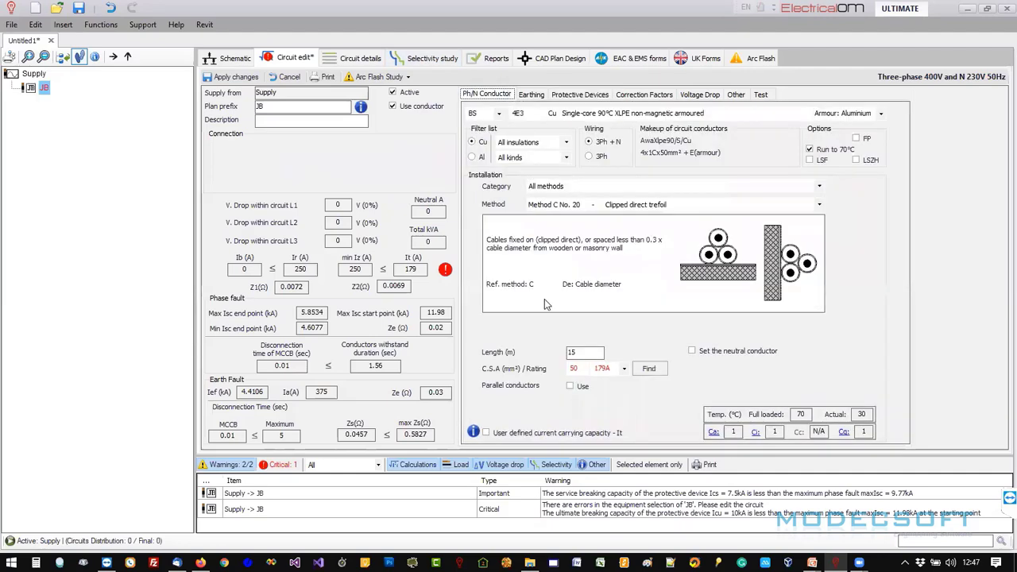
left_click(596, 369)
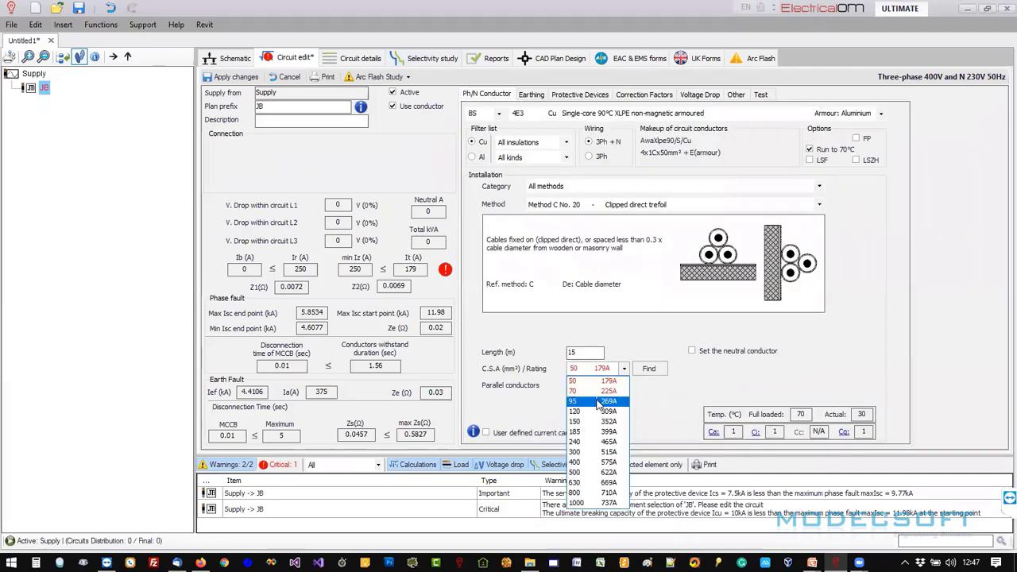
left_click(596, 401)
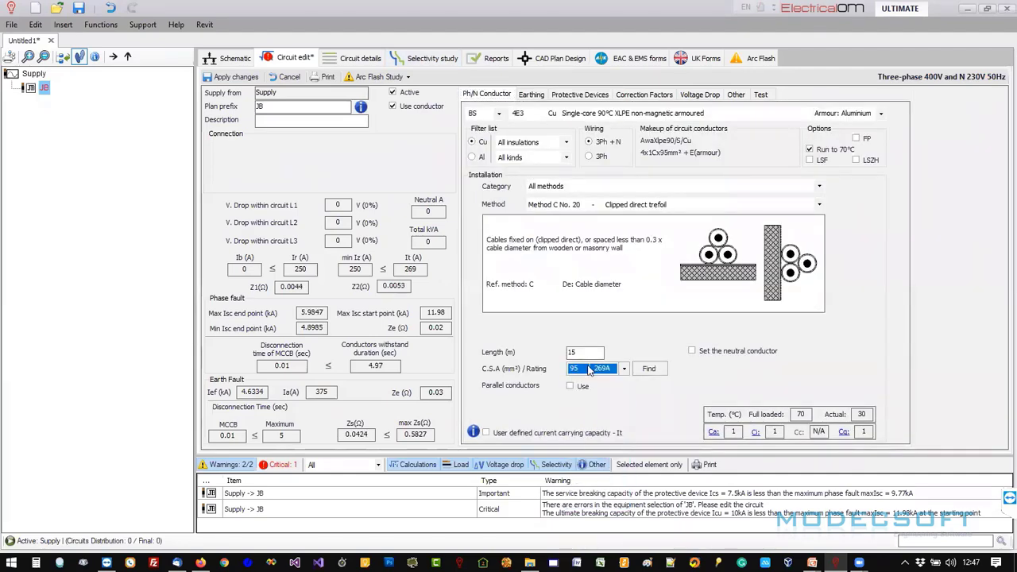
left_click(531, 95)
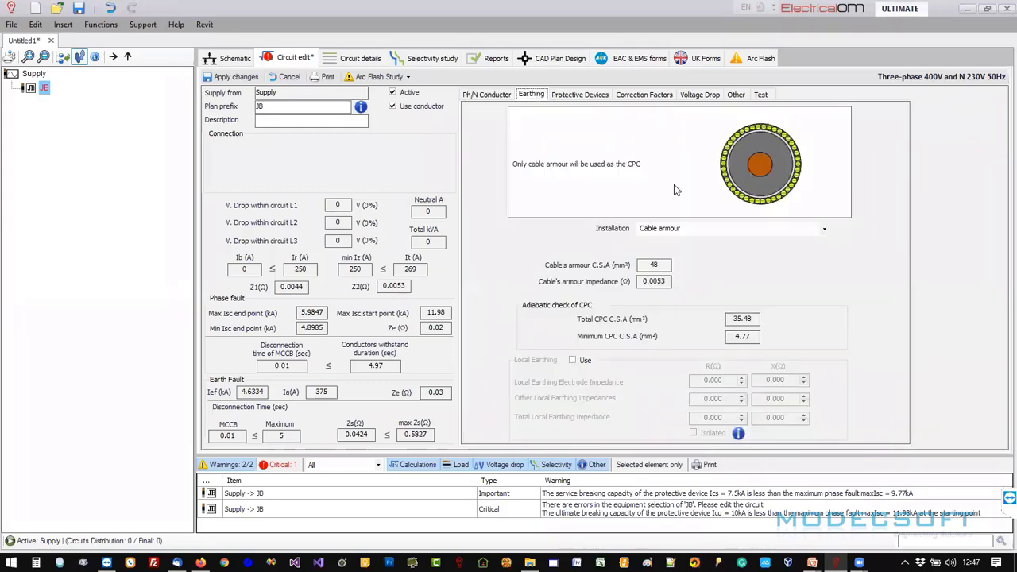
left_click(479, 96)
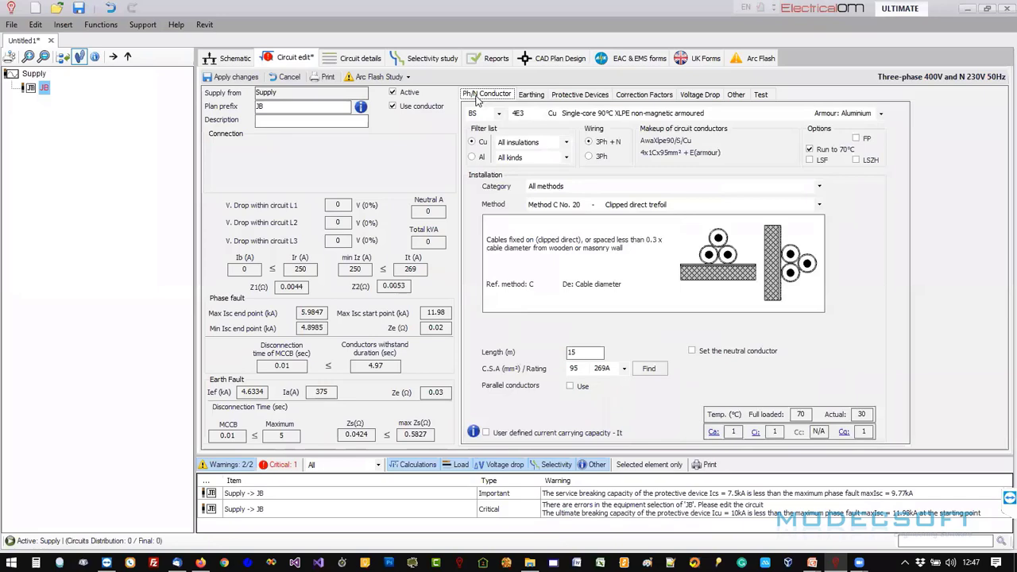
left_click(229, 77)
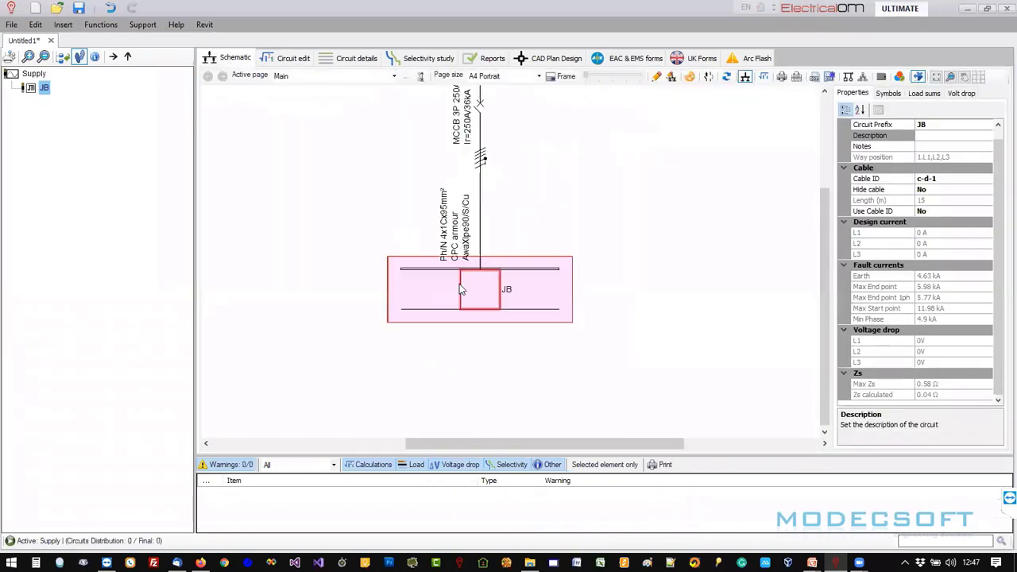
Change the JB junction's circuit prefix to MAIN CONNECTION.
left_click(943, 124)
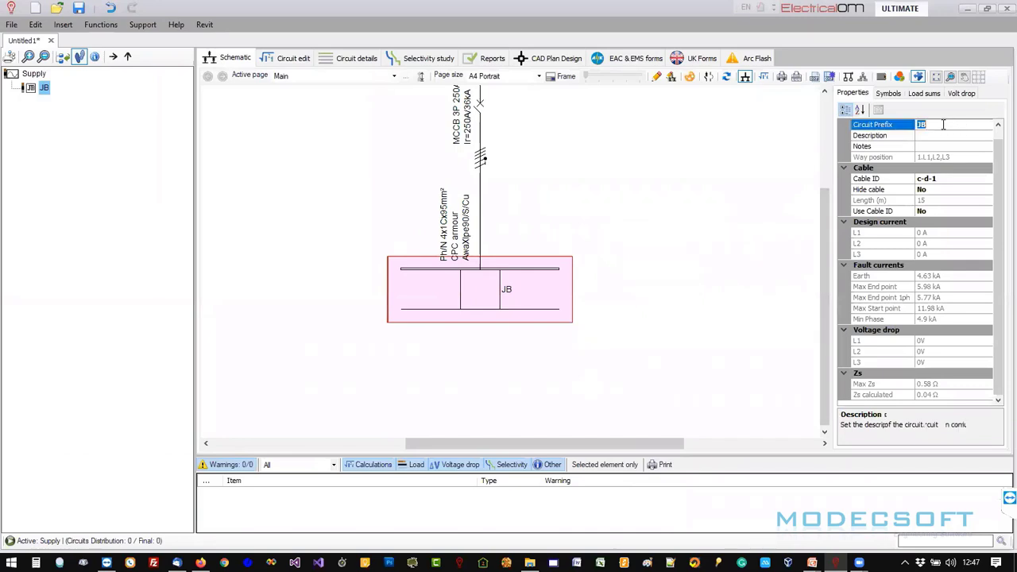
type("main")
key("Caps_Lock")
key("BackSpace")
key("BackSpace")
key("BackSpace")
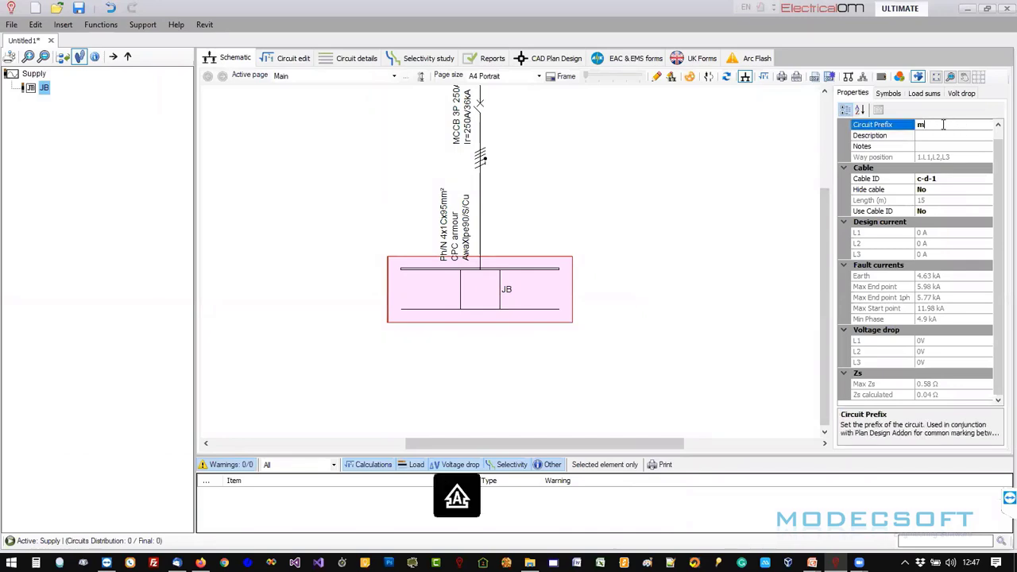
type("AIN CONNECTION")
key("Return")
Insert a three-phase switch board fed from MAIN CONNECTION in the schematic.
scroll(538, 204, "down", 2)
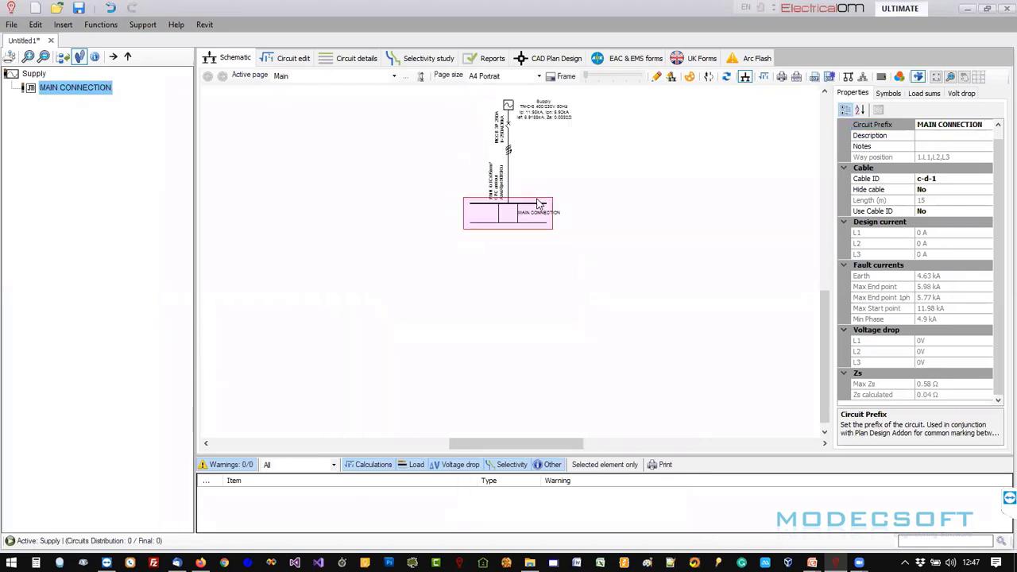
right_click(513, 217)
mouse_move(625, 223)
mouse_move(771, 252)
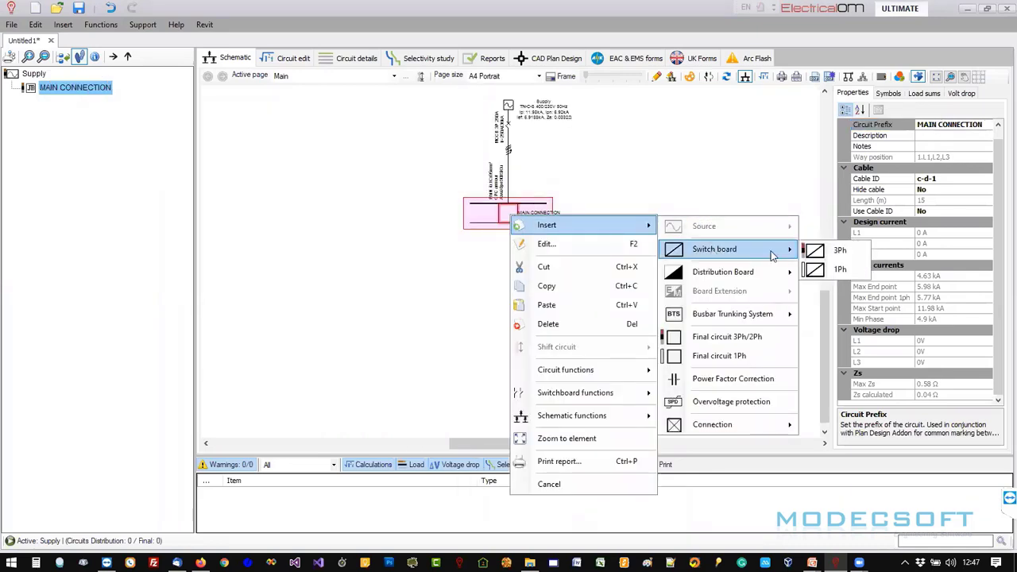
left_click(835, 250)
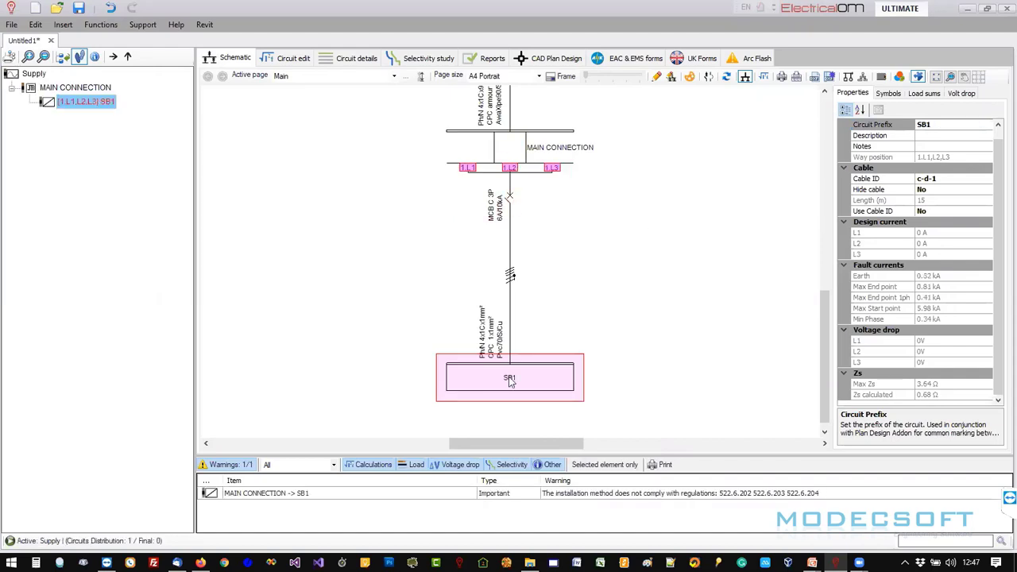
Delete the MCB C 3P protective device from the SB1 circuit and accept the overcurrent protection warning.
right_click(510, 197)
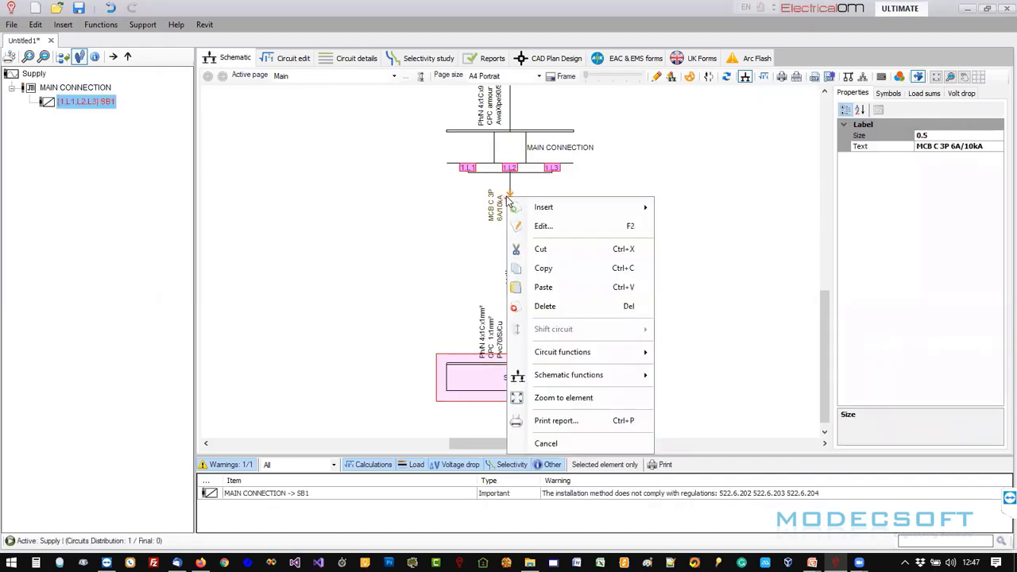
left_click(543, 307)
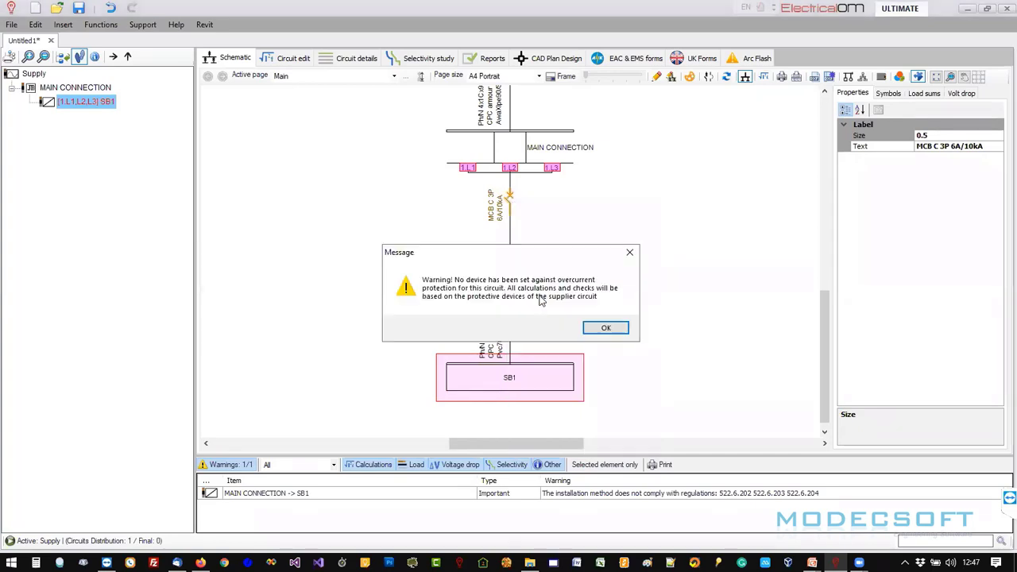
left_click(607, 328)
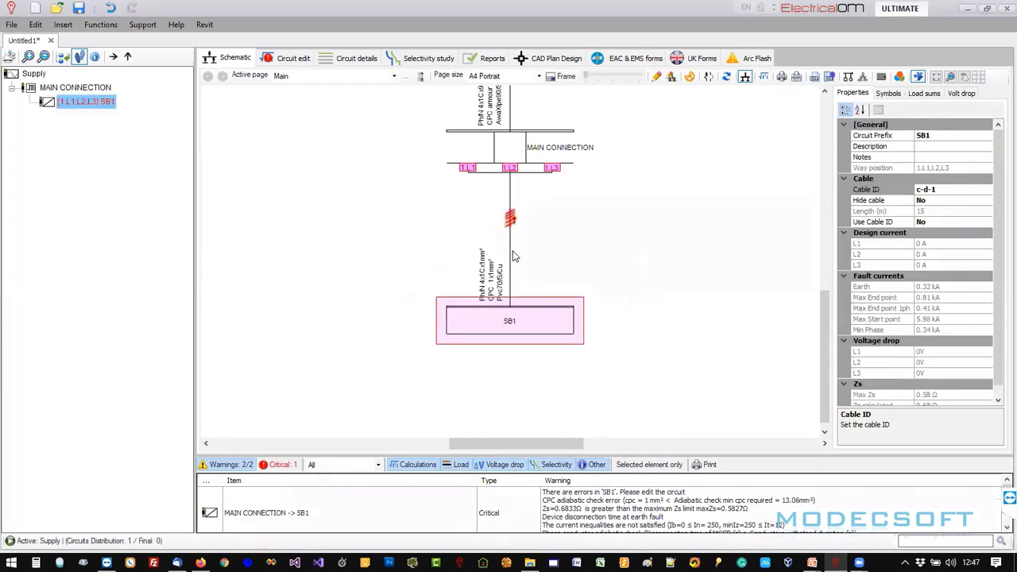
Set the MAIN CONNECTION cable's installation category to In ground and apply the changes.
scroll(509, 320, "down", 2)
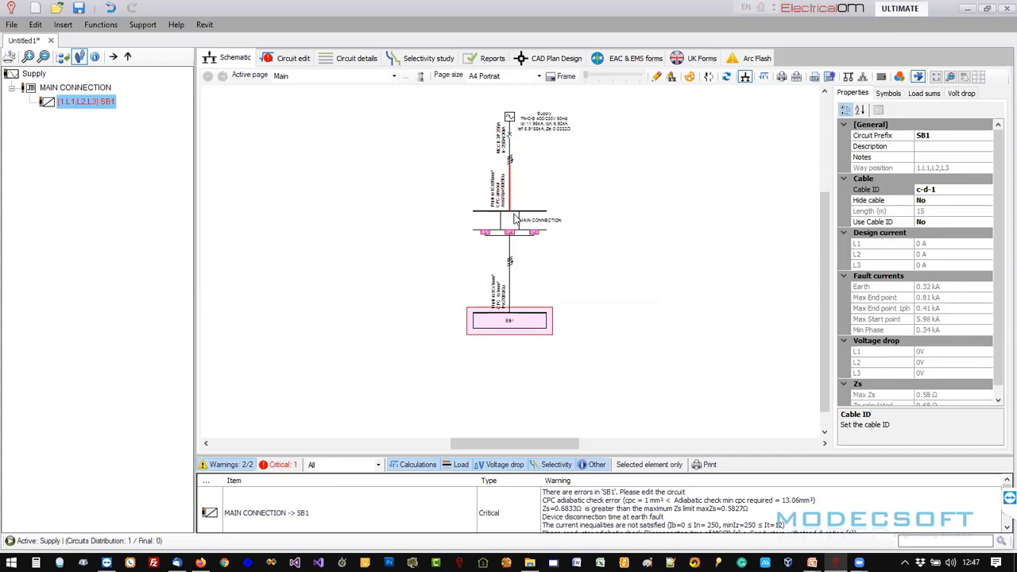
scroll(511, 235, "up", 2)
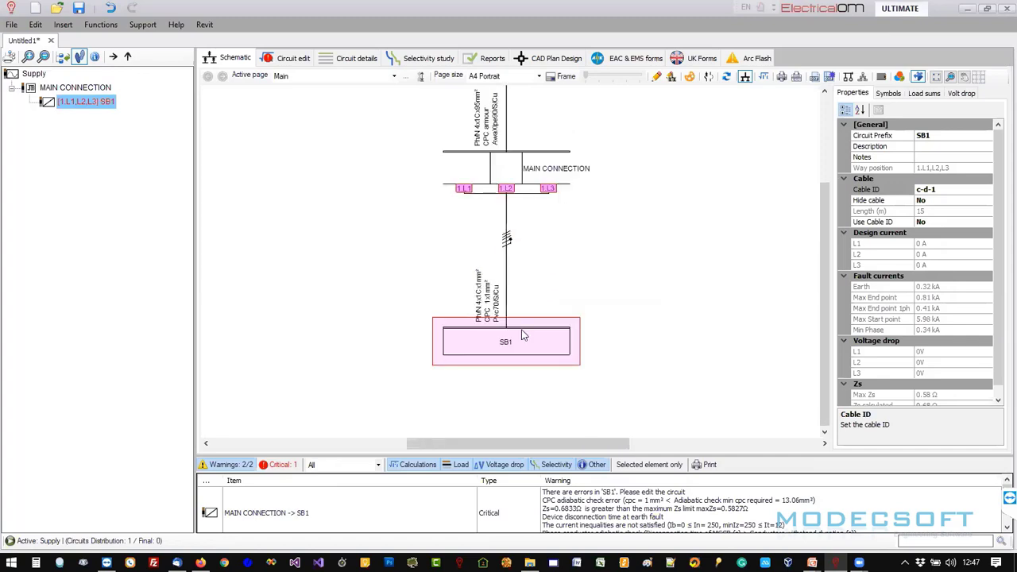
middle_click_drag(507, 178, 515, 219)
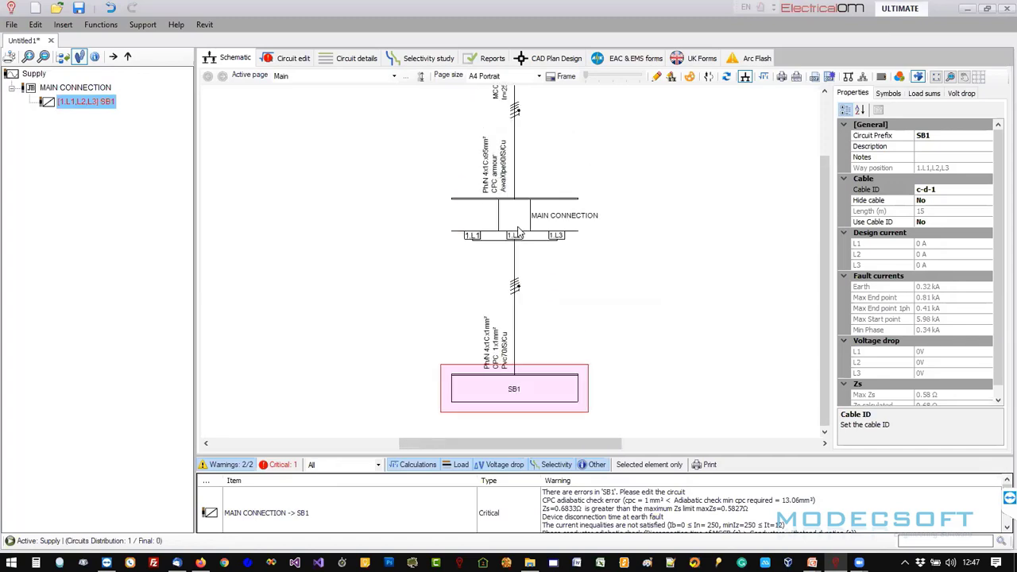
double_click(515, 219)
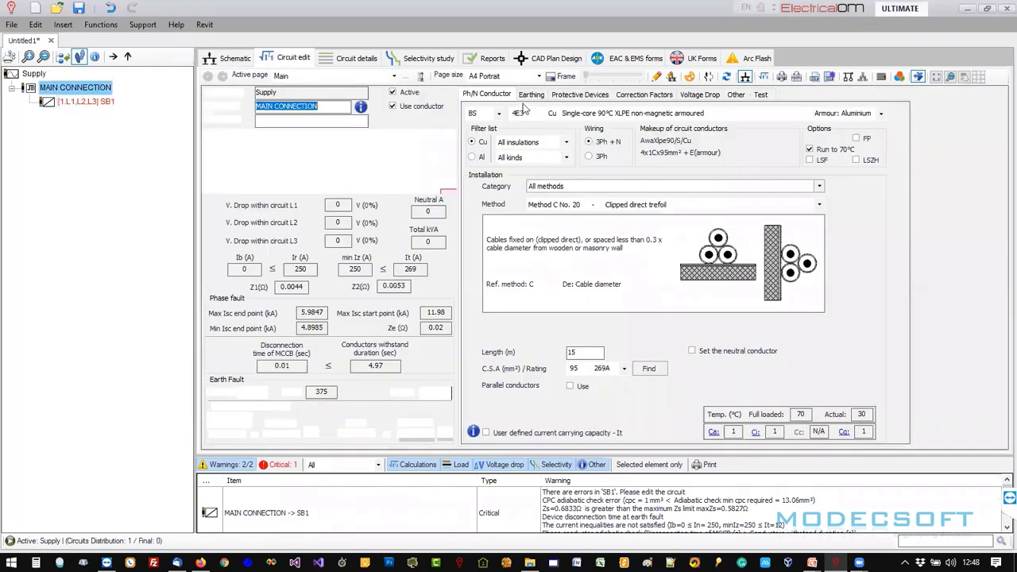
left_click(560, 187)
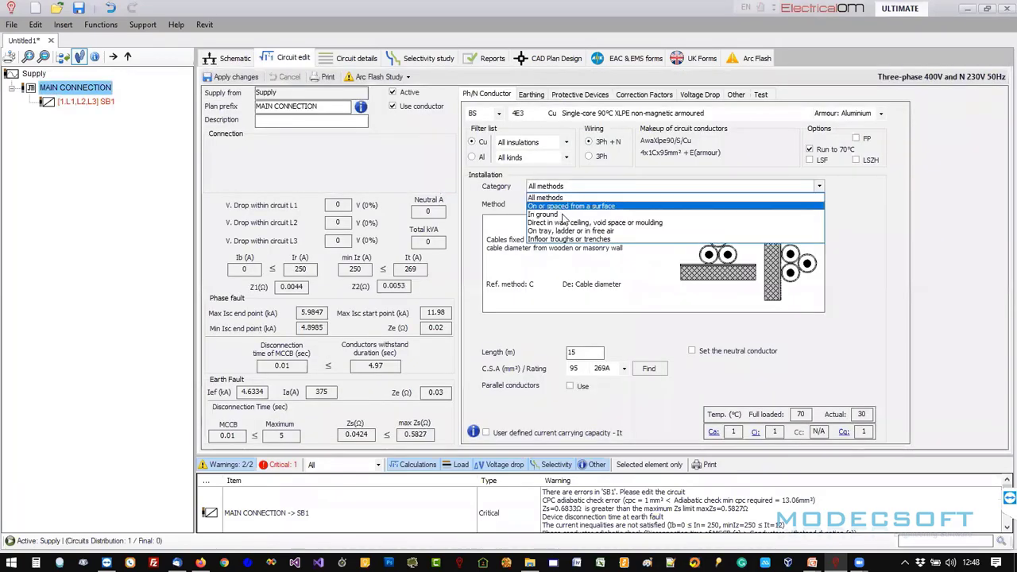
left_click(564, 204)
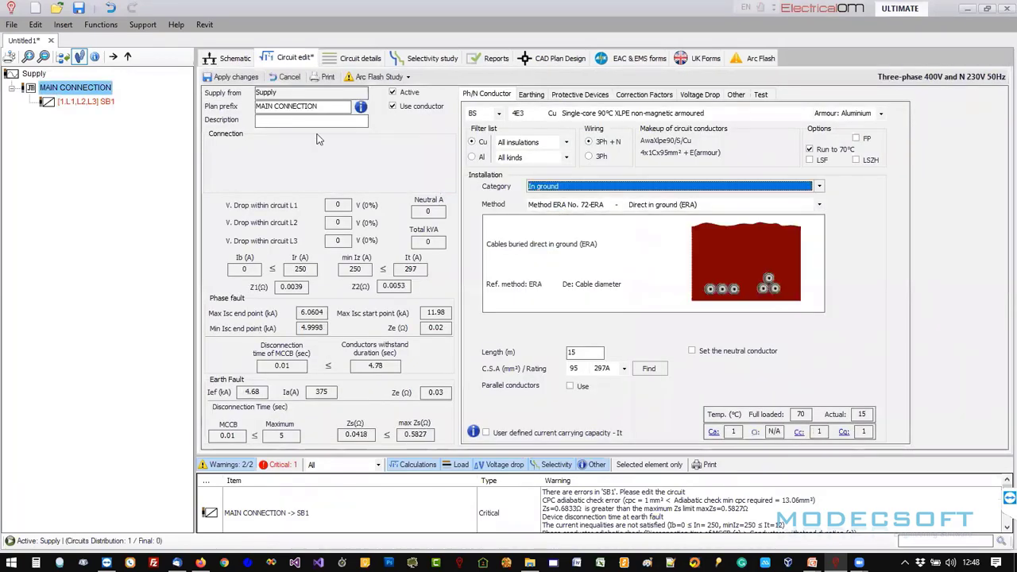
left_click(233, 79)
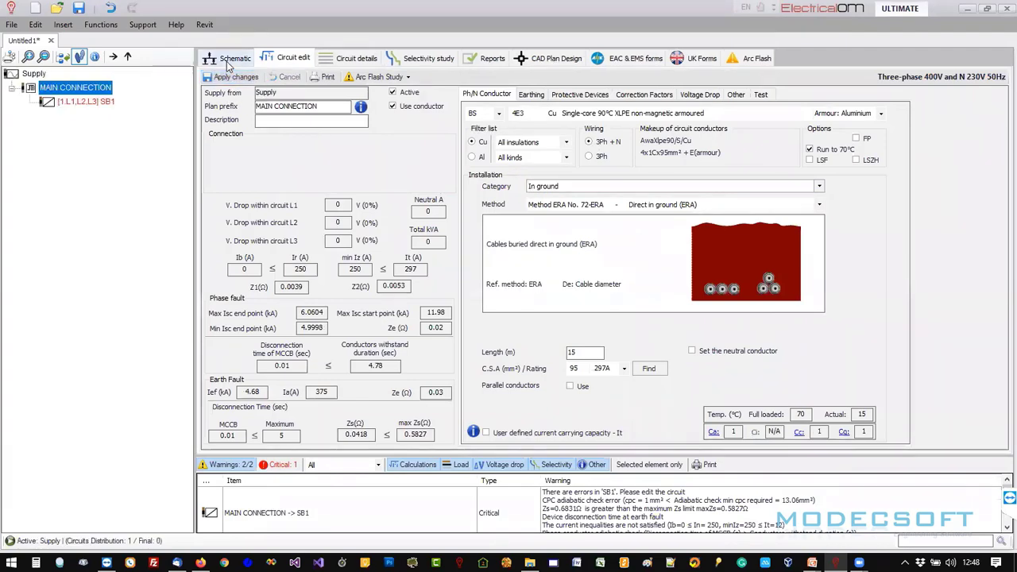
Open the SB1 circuit from the schematic for editing and set its cable to 4E3 single-core 90°C XLPE non-magnetic armoured.
left_click(229, 58)
double_click(515, 394)
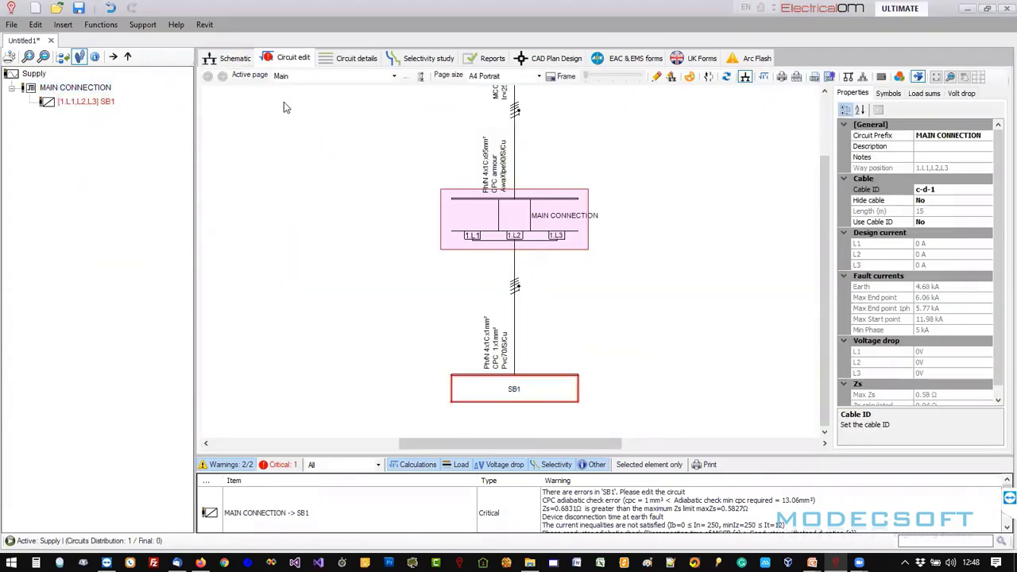
left_click(540, 113)
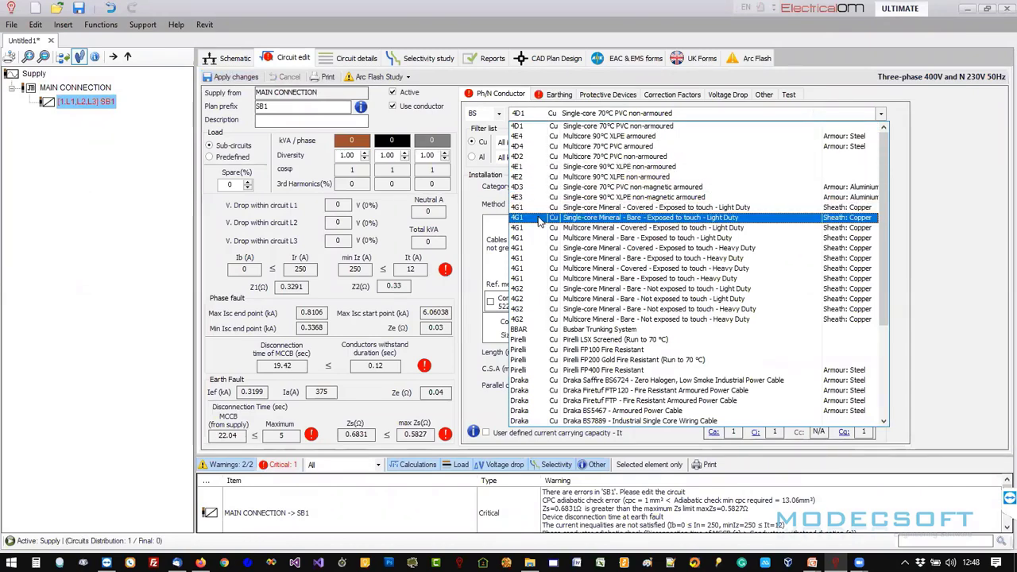
left_click(594, 196)
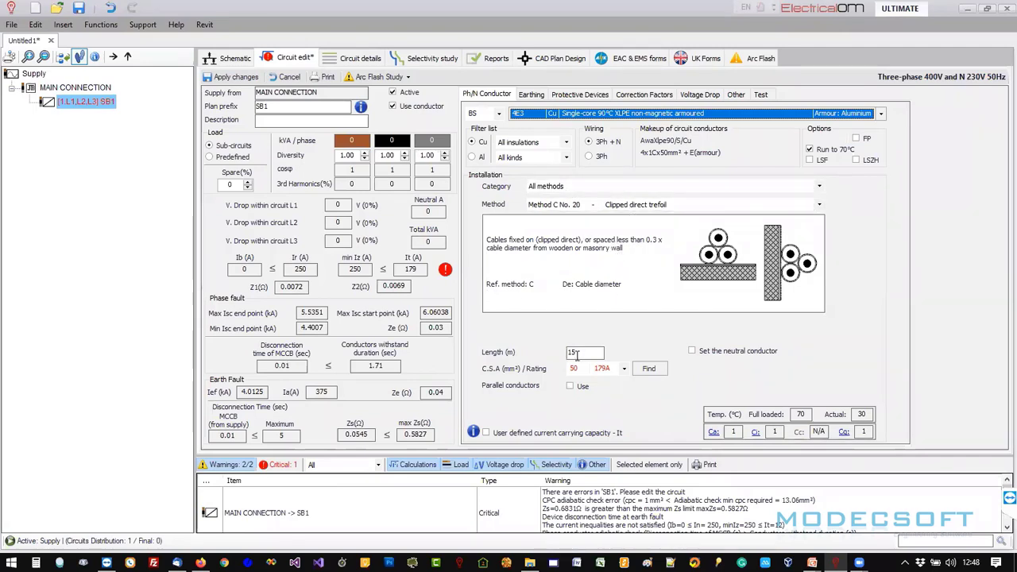
Set the SB1 cable's length to 5 m and its cross-section to 95 mm², check the protective devices and apply the changes.
double_click(577, 353)
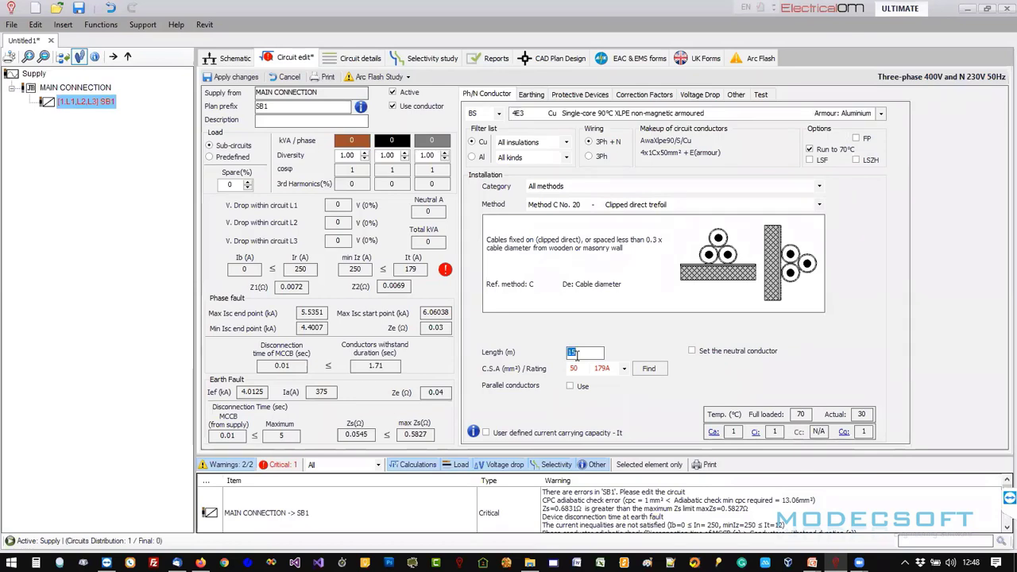
type("5")
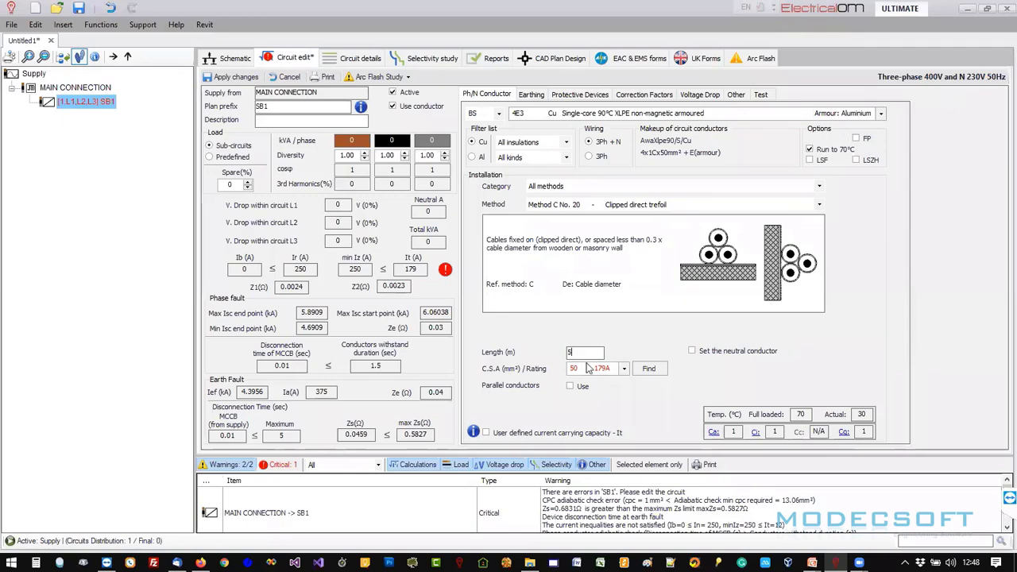
left_click(588, 367)
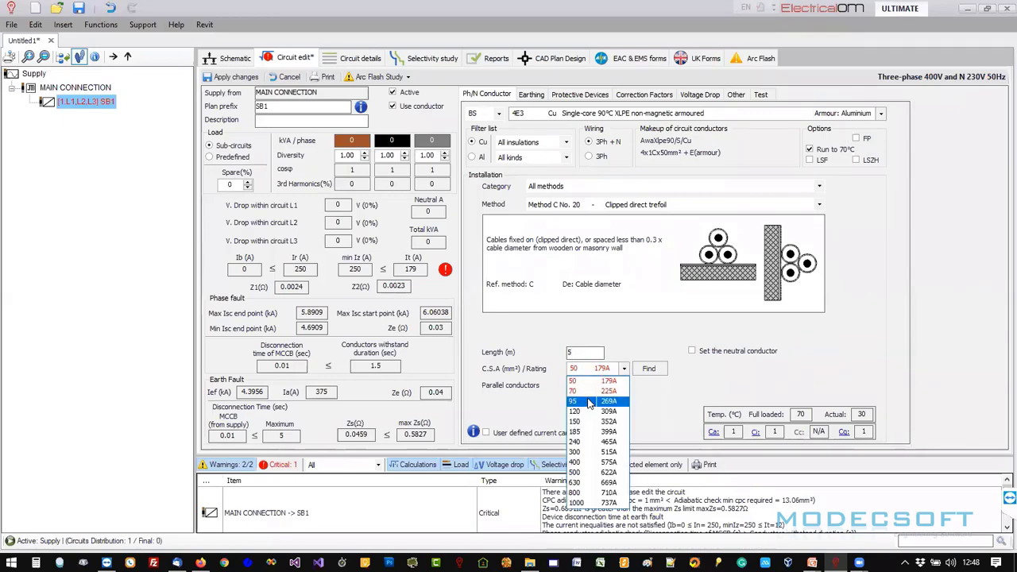
left_click(589, 390)
left_click(584, 95)
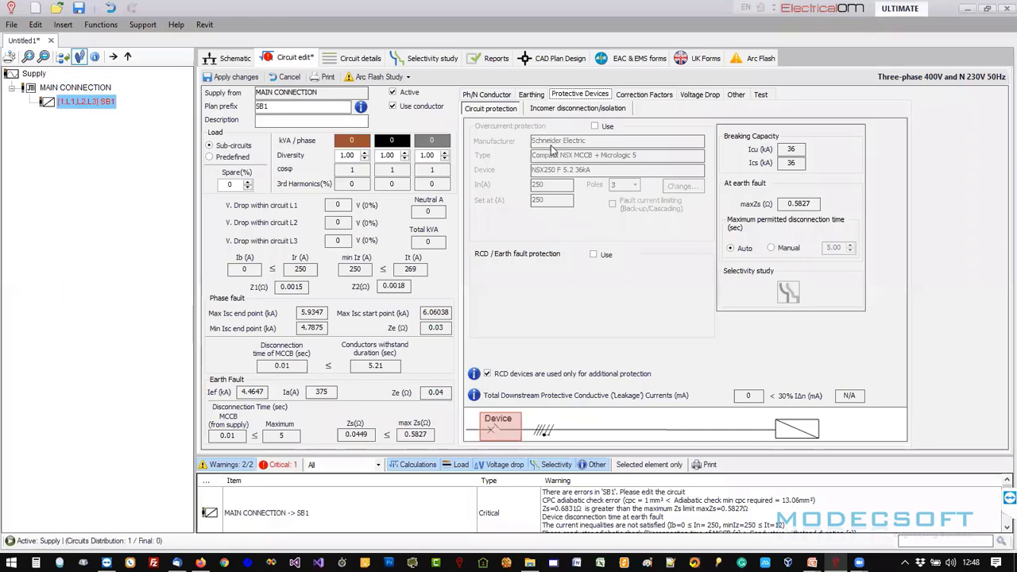
left_click(488, 93)
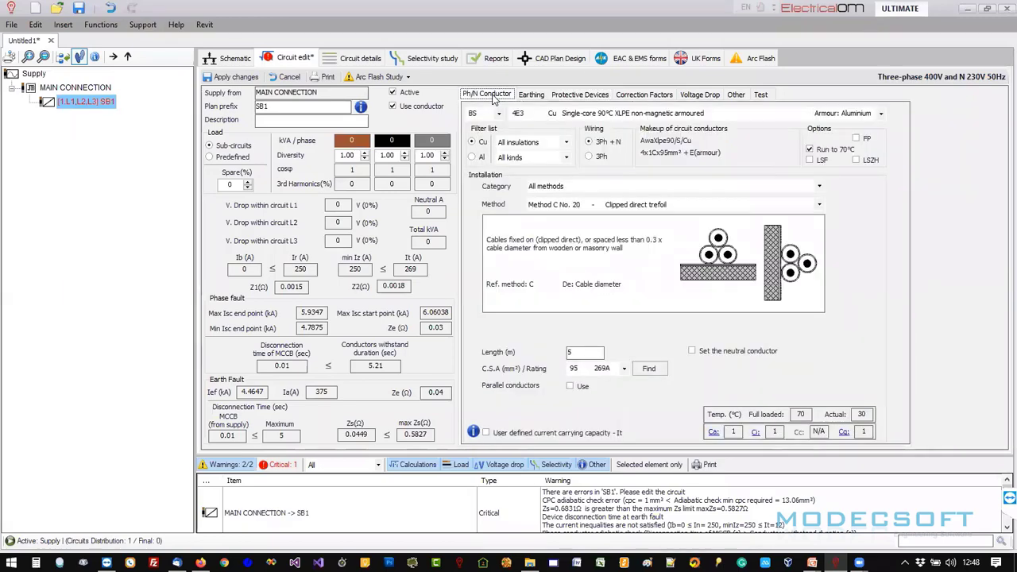
left_click(230, 78)
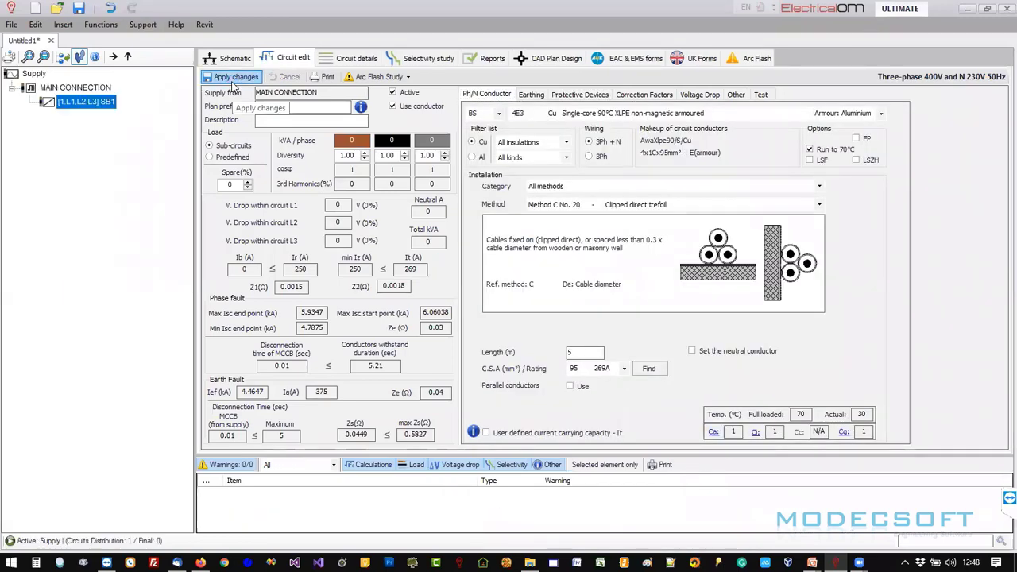
Insert a three-phase distribution board fed from SB1 in the schematic.
left_click(229, 58)
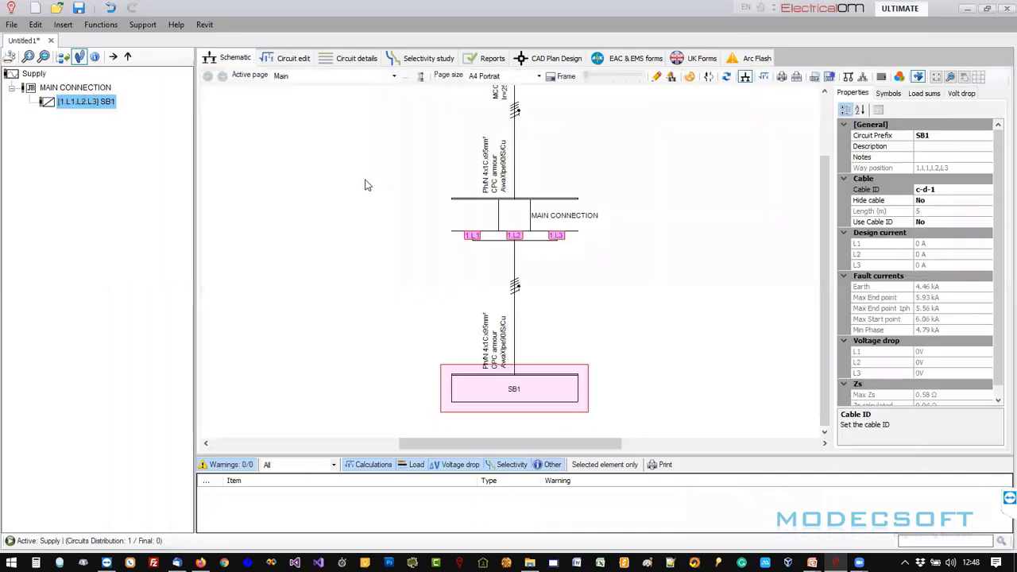
scroll(404, 269, "down", 3)
scroll(444, 356, "up", 2)
middle_click_drag(476, 341, 547, 308)
scroll(545, 310, "up", 2)
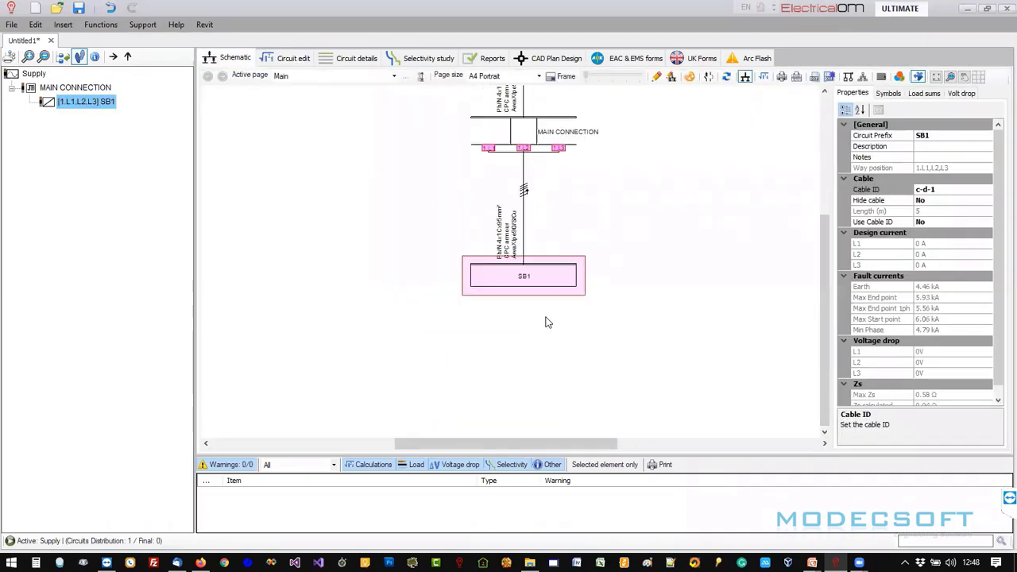
right_click(518, 274)
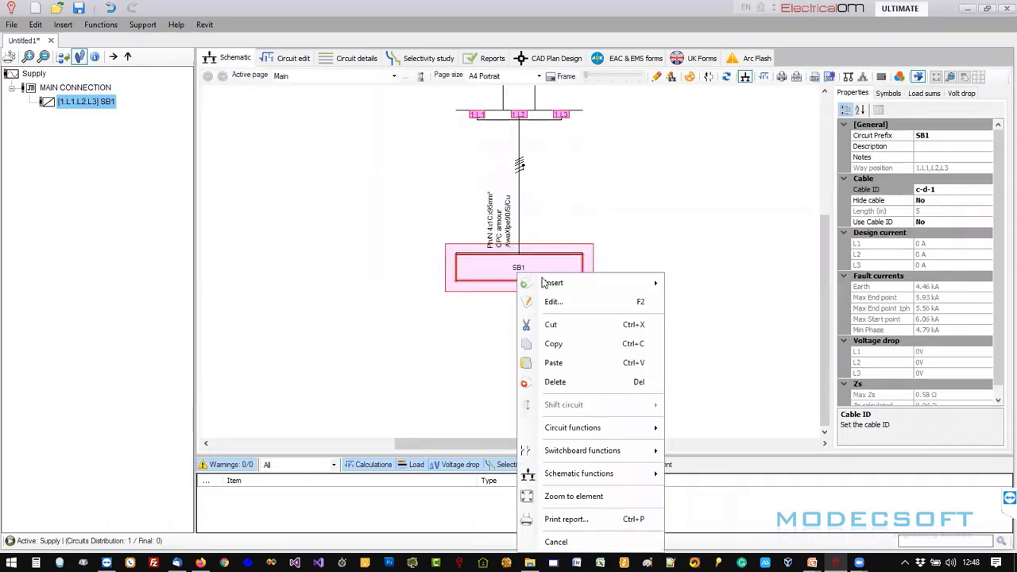
mouse_move(578, 283)
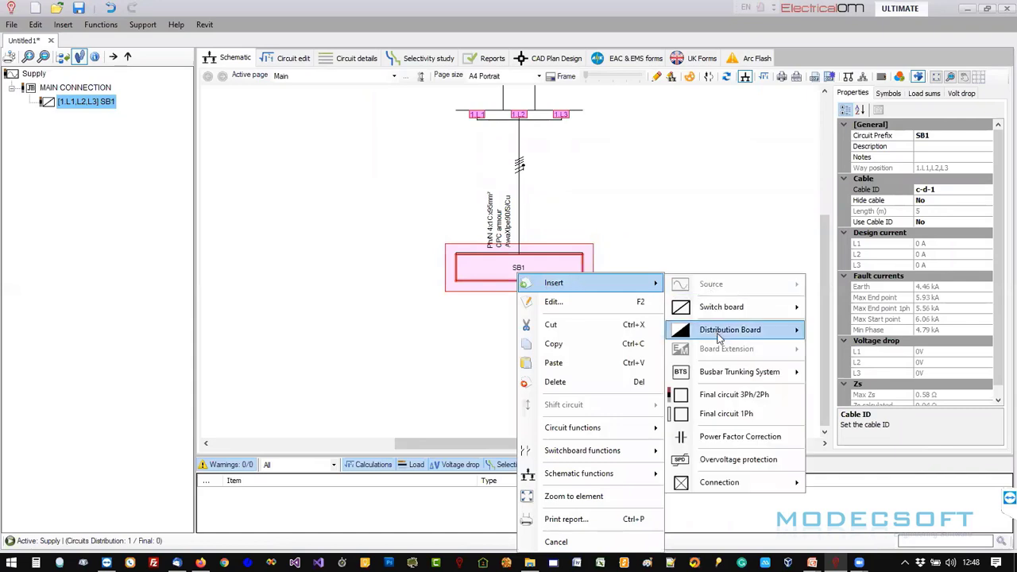
left_click(836, 330)
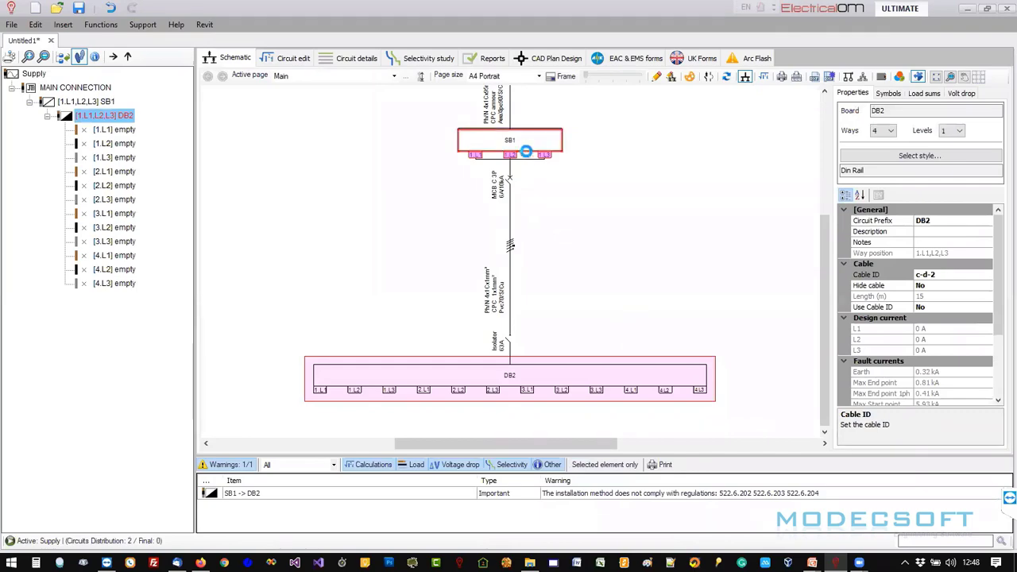
Insert two more three-phase distribution boards fed from SB1, one after the other.
right_click(520, 144)
mouse_move(557, 151)
mouse_move(747, 197)
left_click(833, 197)
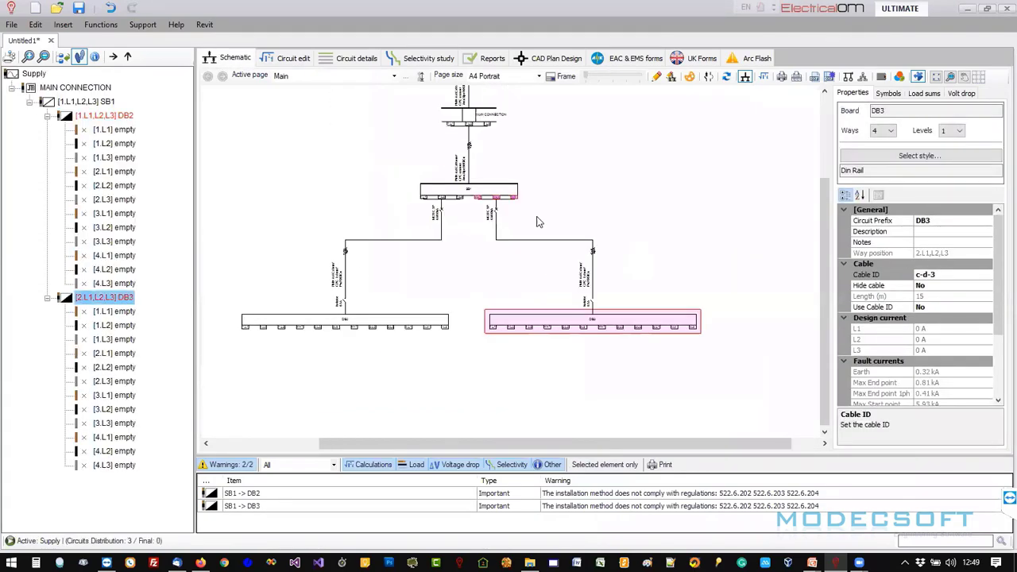
right_click(475, 189)
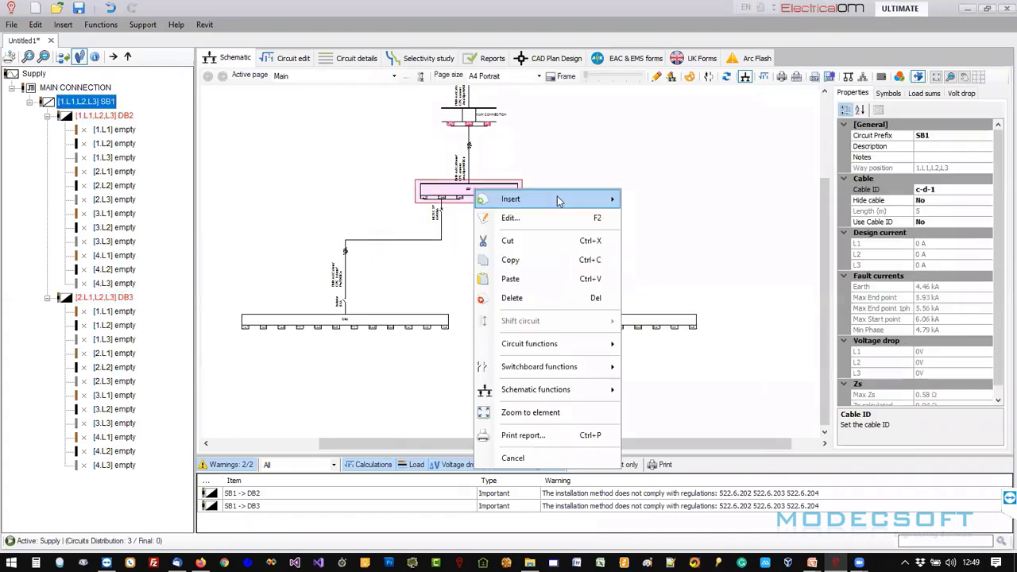
mouse_move(561, 200)
mouse_move(715, 244)
left_click(779, 244)
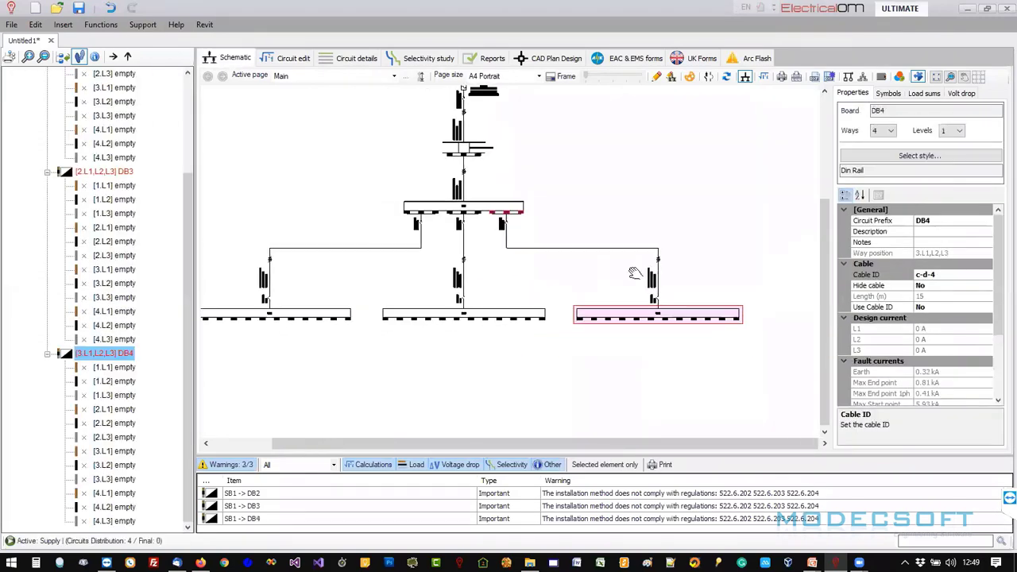
Move the DB2, DB3 and DB4 boards freely around the schematic, and refresh the layout to realign them.
scroll(410, 351, "up", 1)
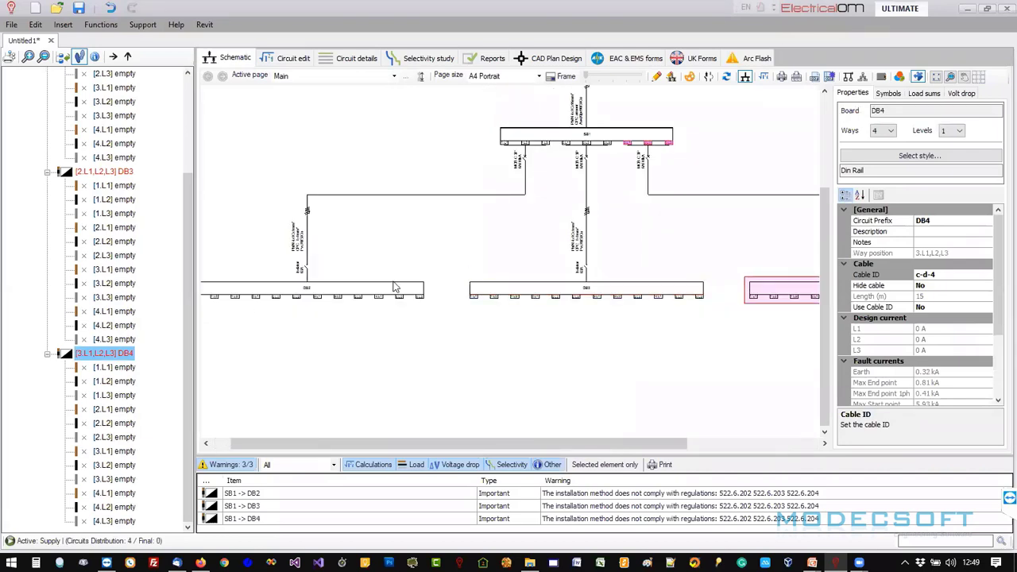
left_click(395, 292)
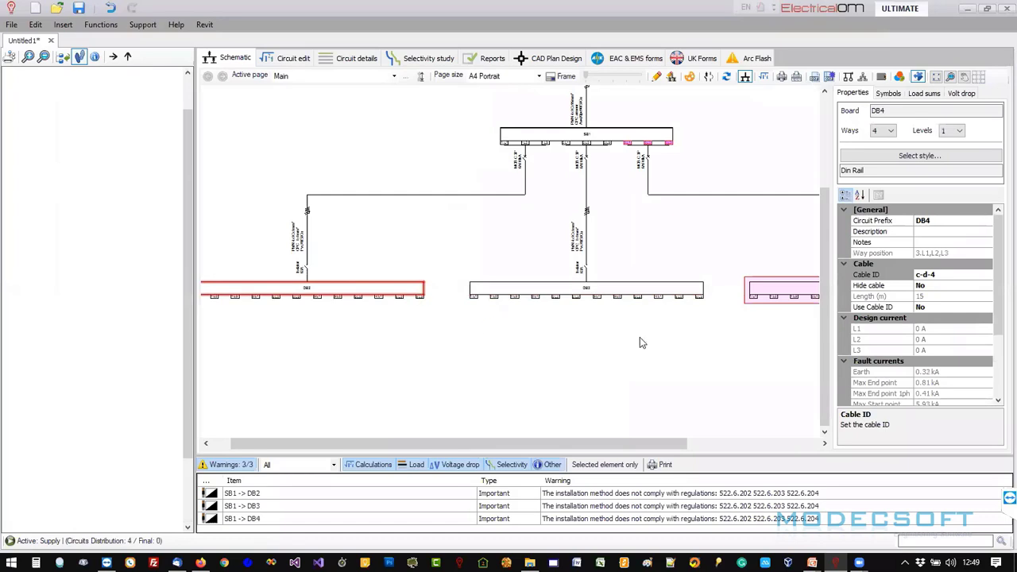
left_click_drag(391, 294, 461, 224)
left_click(645, 291)
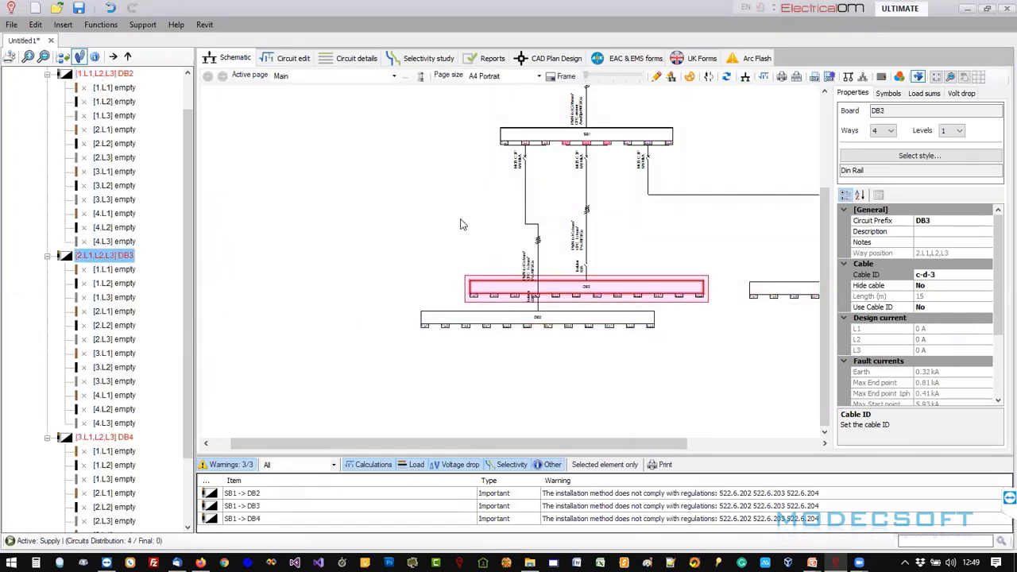
left_click(768, 287)
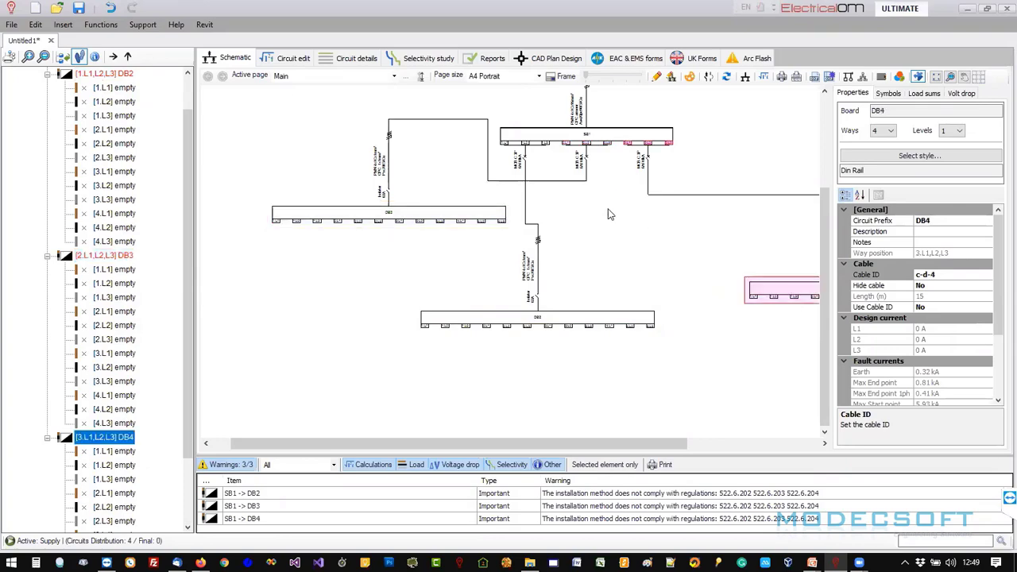
left_click_drag(610, 214, 592, 211)
left_click_drag(675, 217, 741, 240)
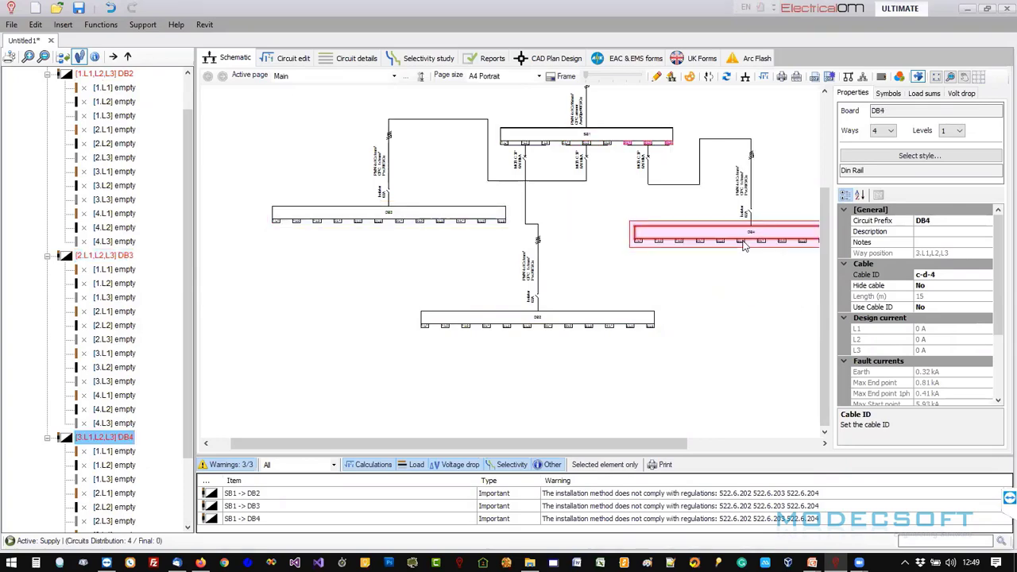
left_click(612, 132)
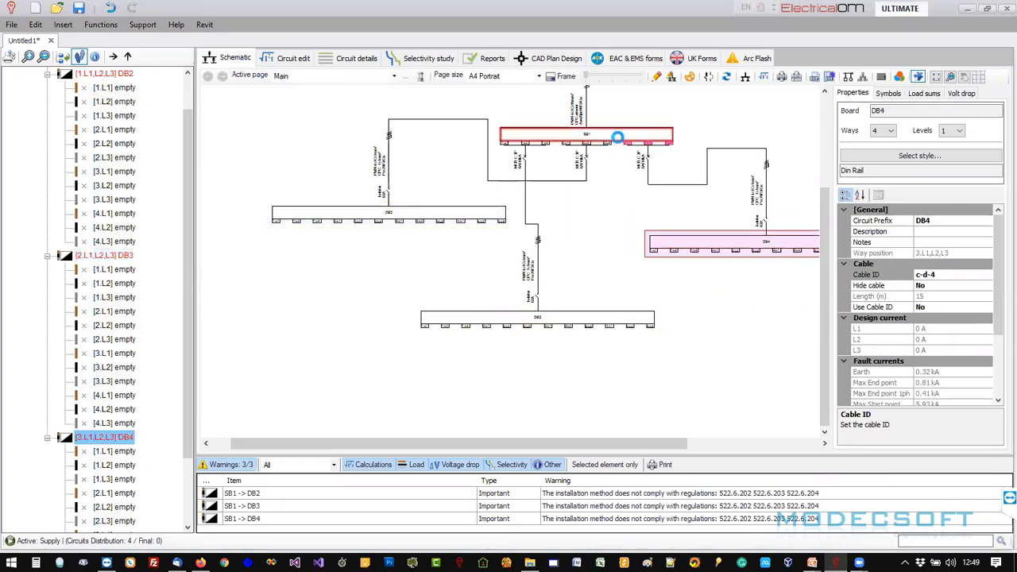
left_click(727, 76)
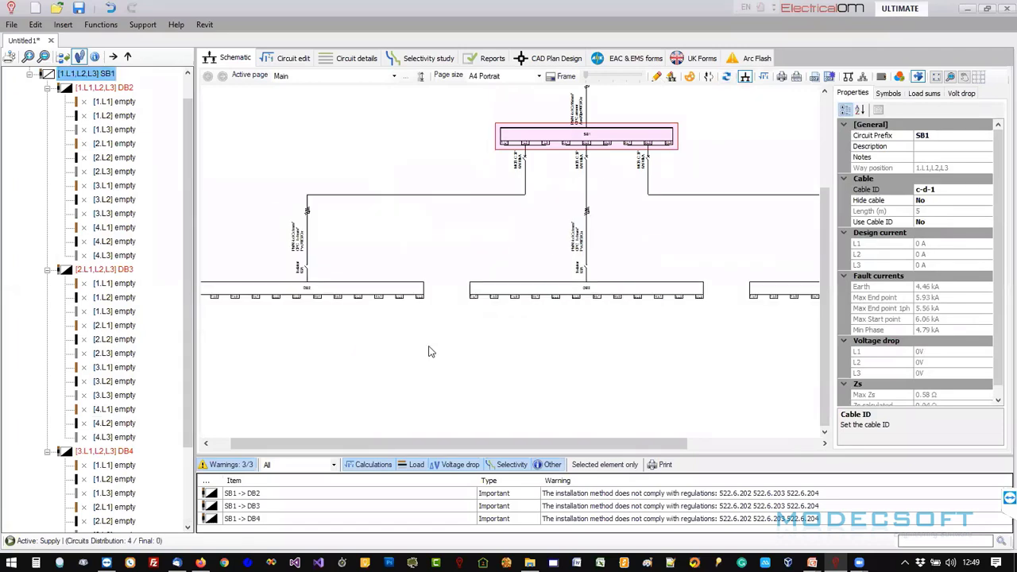
Delete the DB3 and DB4 distribution boards together from the schematic.
scroll(602, 375, "down", 2)
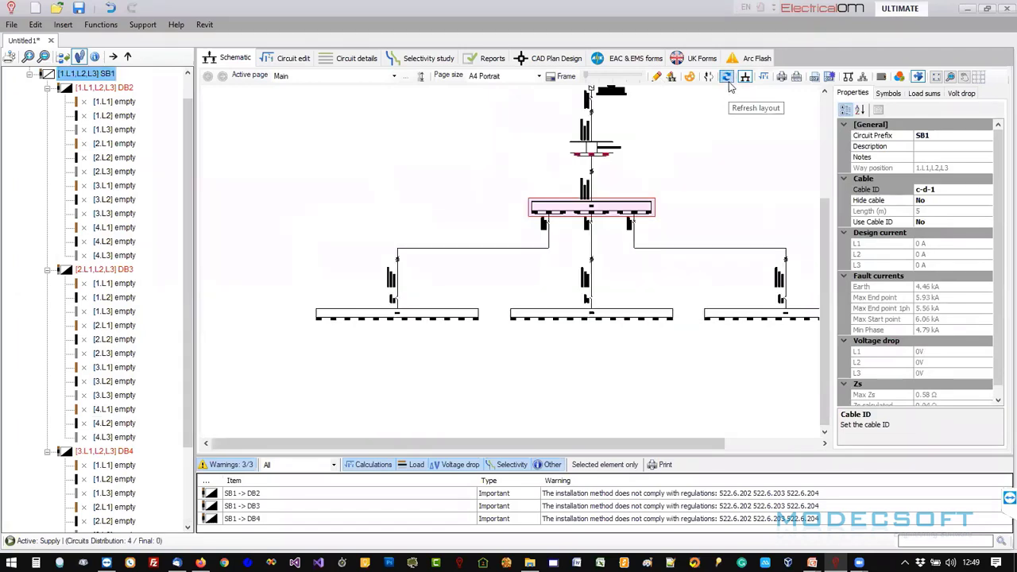
middle_click_drag(663, 339, 527, 302)
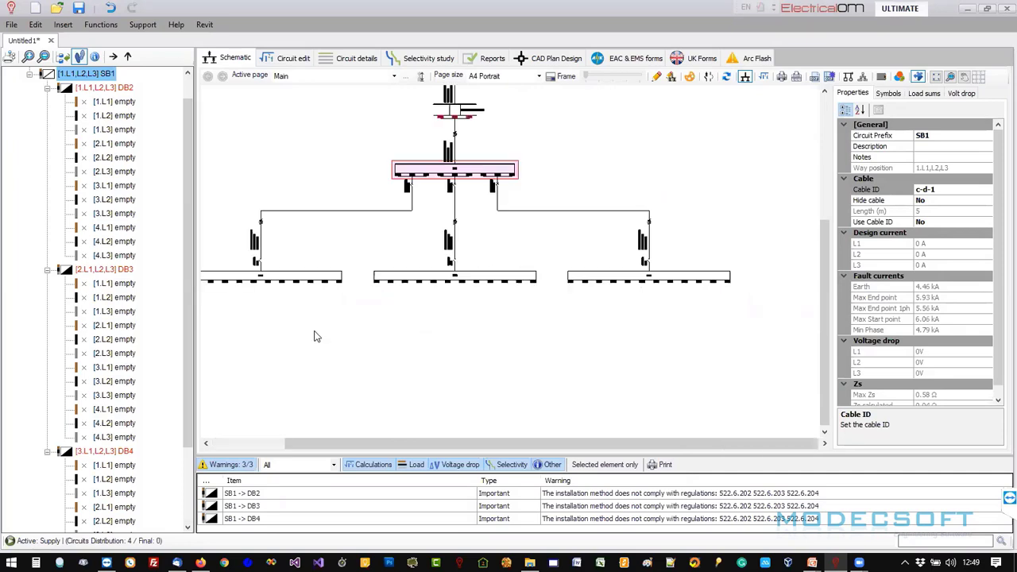
middle_click_drag(426, 314, 537, 304)
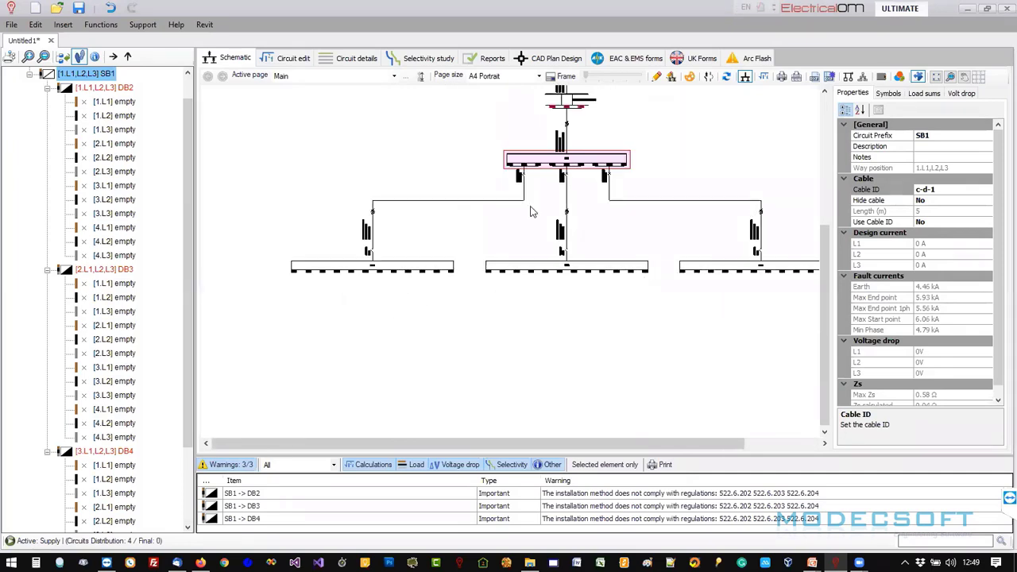
scroll(533, 213, "up", 2)
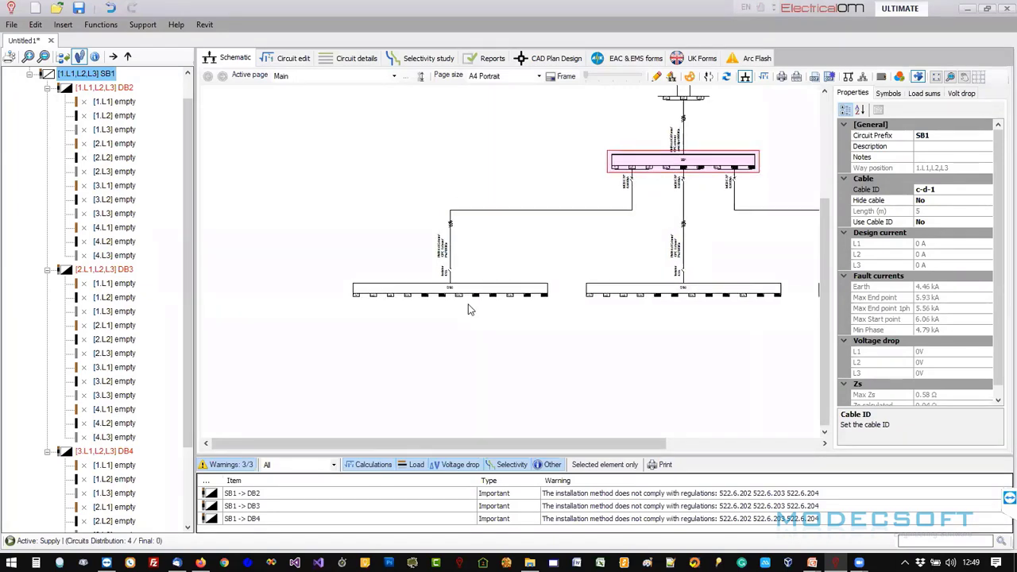
middle_click_drag(726, 248, 677, 237)
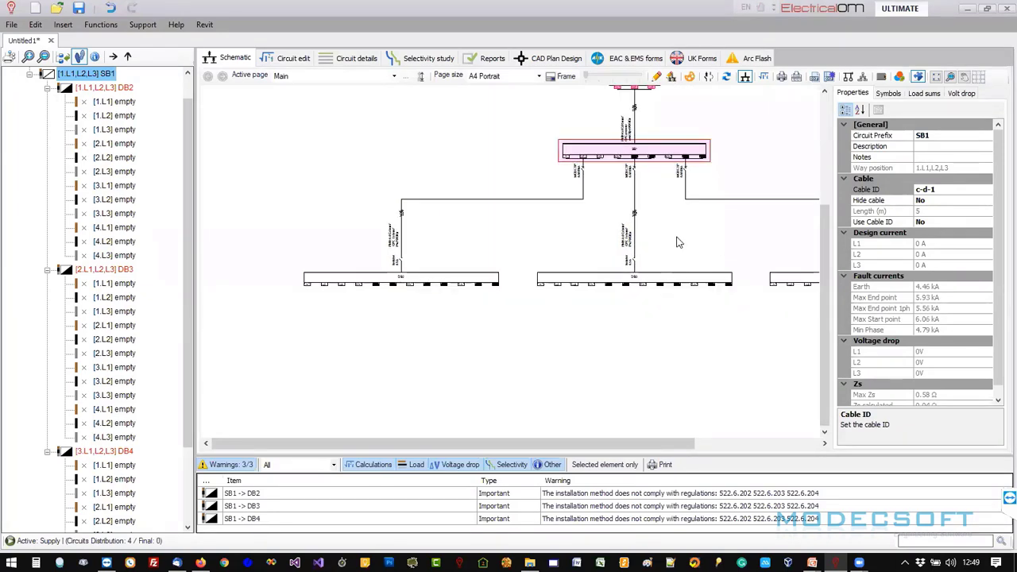
scroll(657, 320, "down", 3)
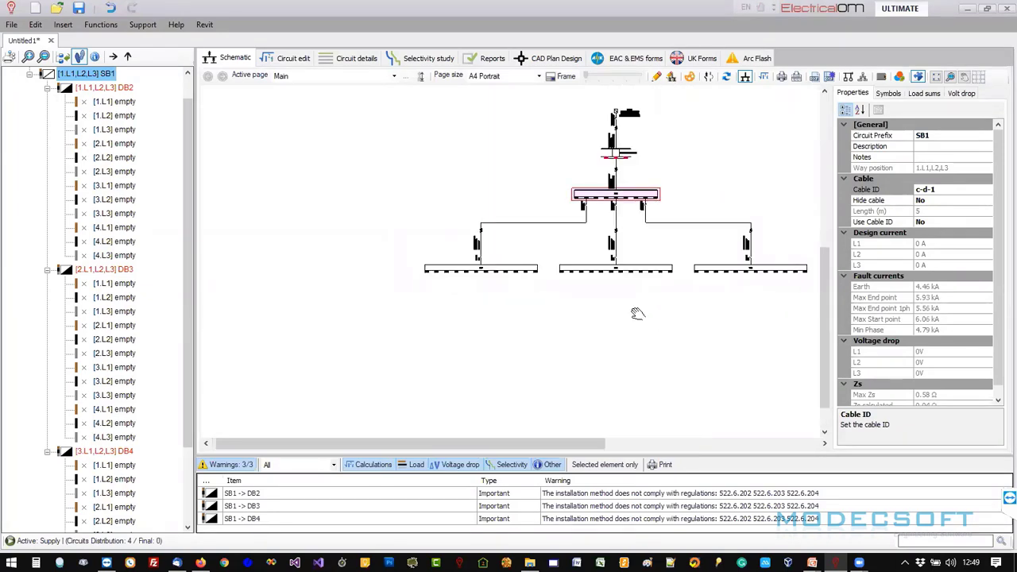
left_click_drag(435, 235, 761, 287)
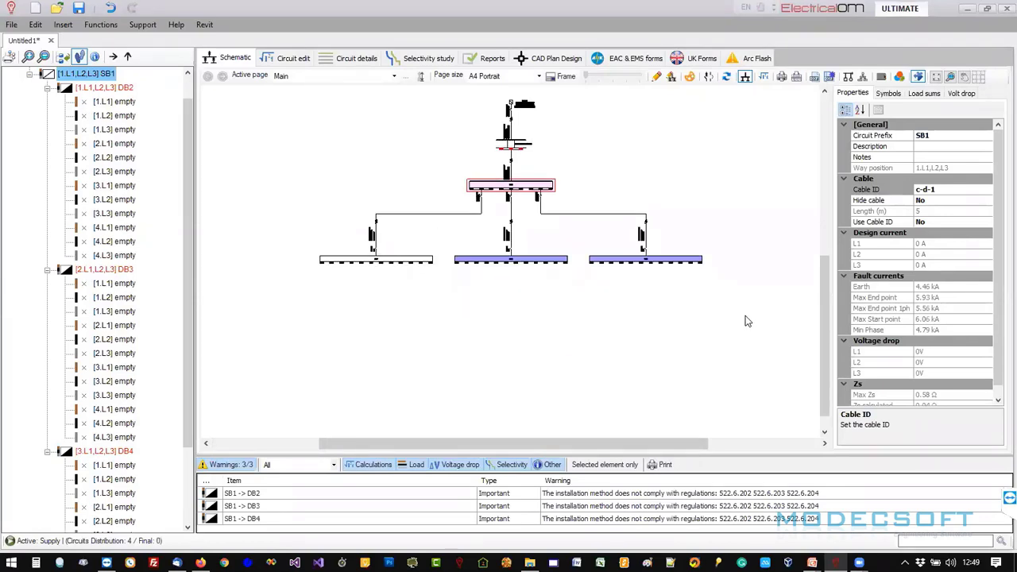
key("Delete")
key("Return")
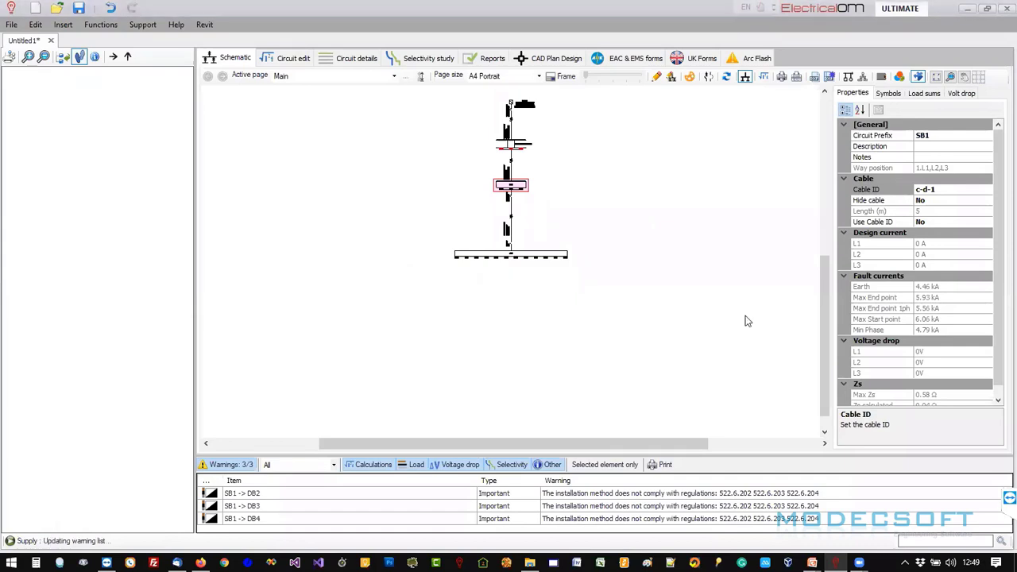
Add single-phase lighting circuits with default settings to ways 1.L1, 1.L2 and 1.L3 of distribution board DB2.
scroll(531, 268, "up", 2)
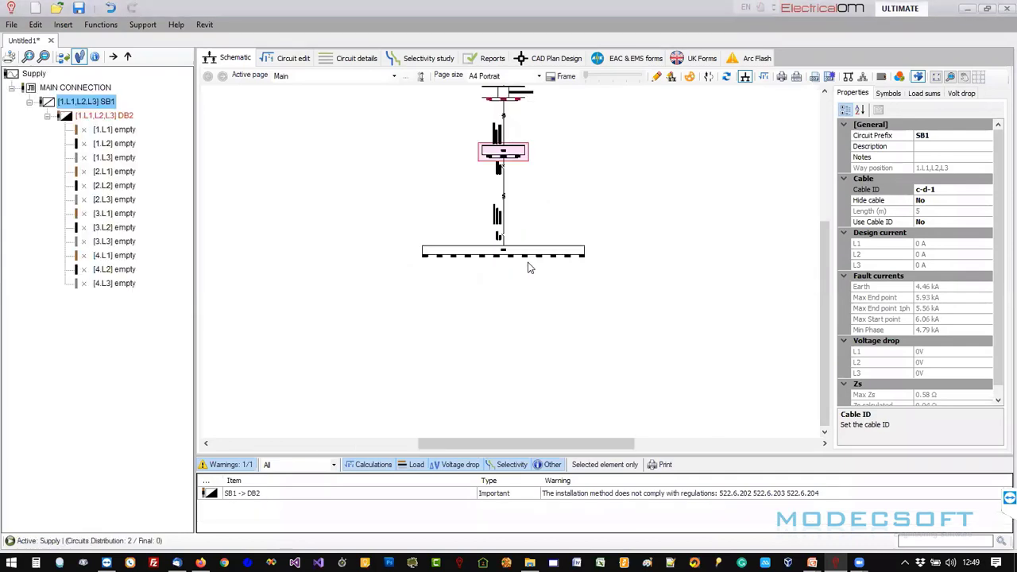
scroll(520, 306, "up", 2)
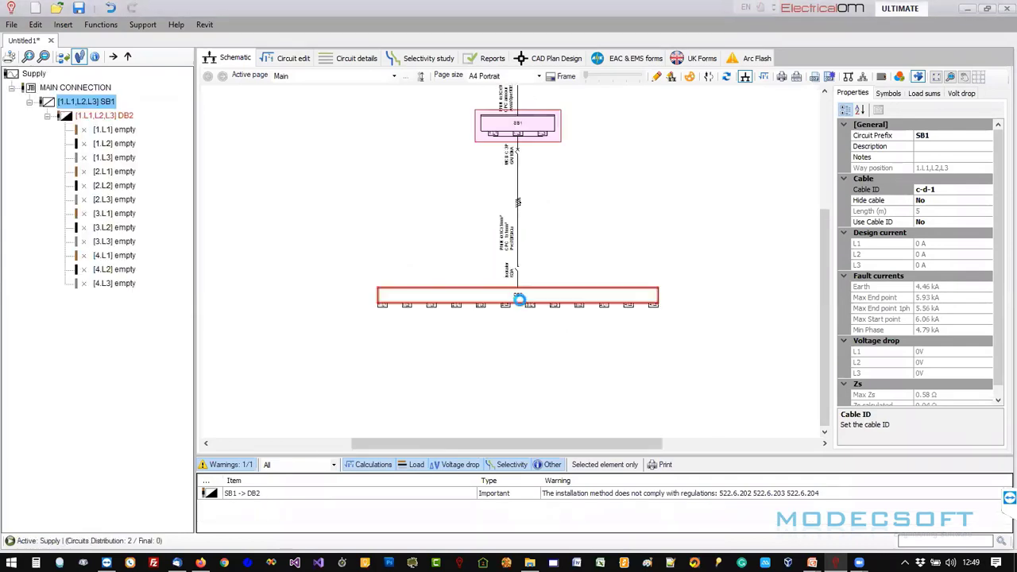
left_click(522, 306)
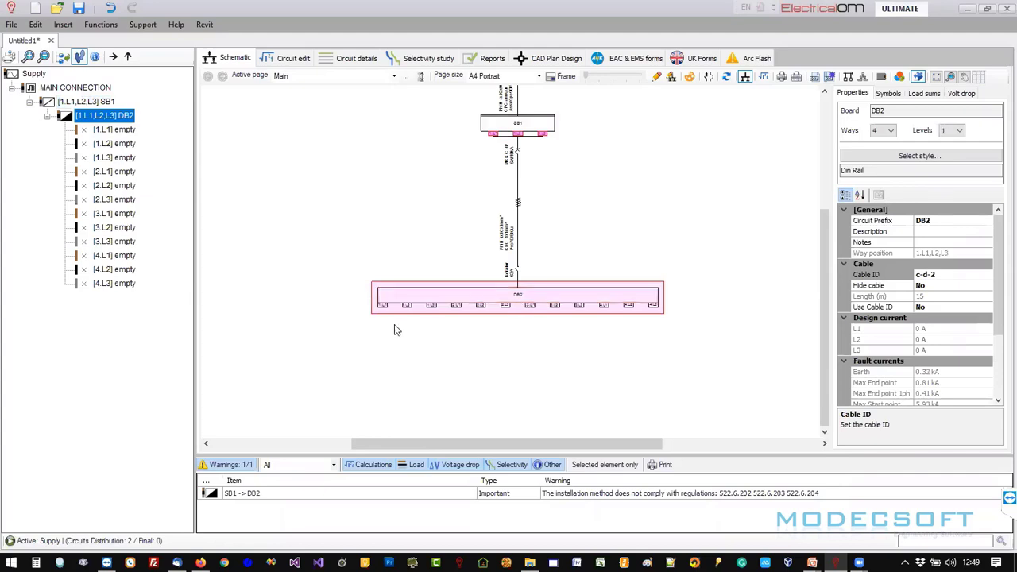
scroll(398, 329, "up", 3)
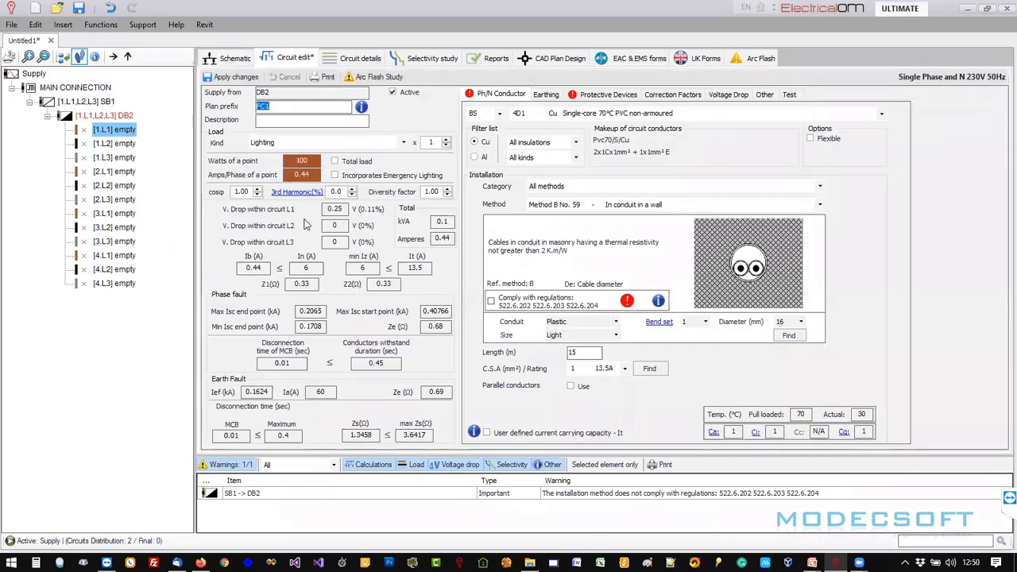
left_click(217, 77)
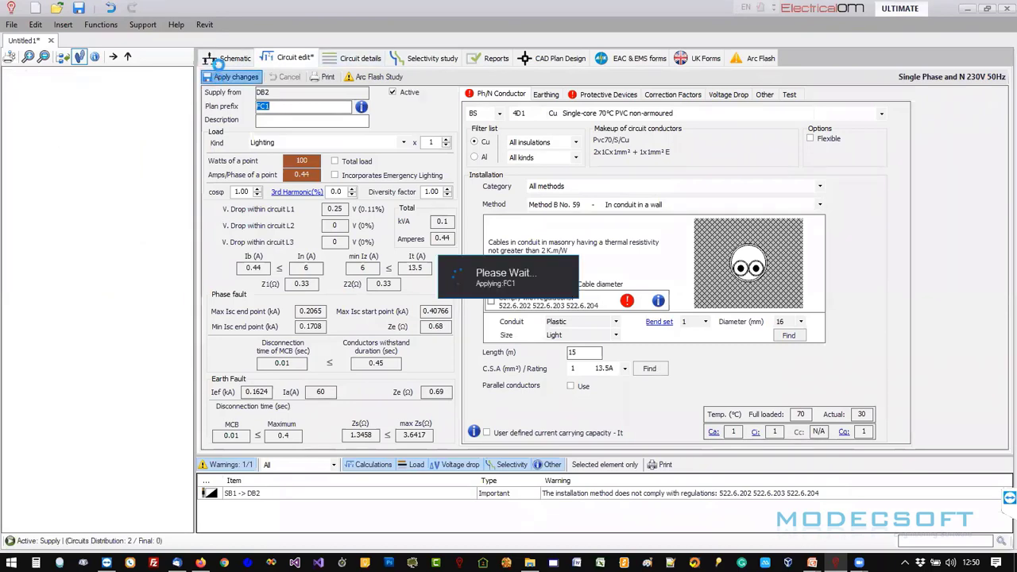
left_click(132, 144)
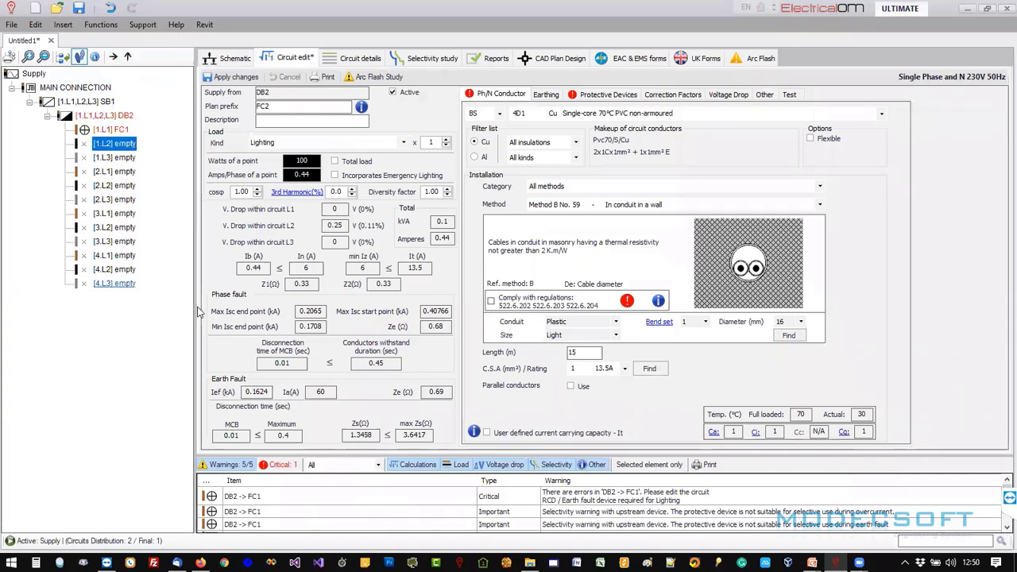
left_click(231, 76)
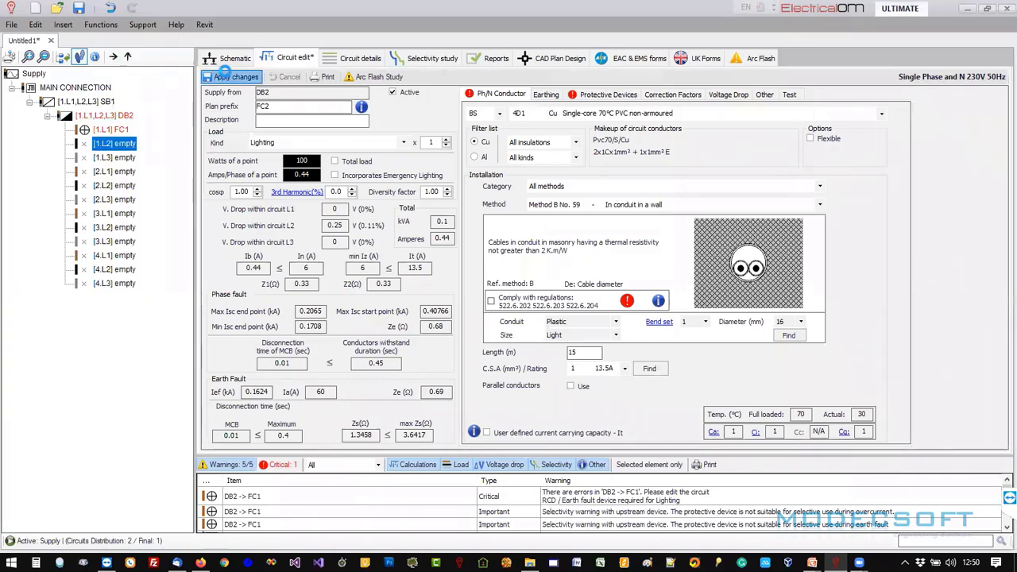
left_click(107, 159)
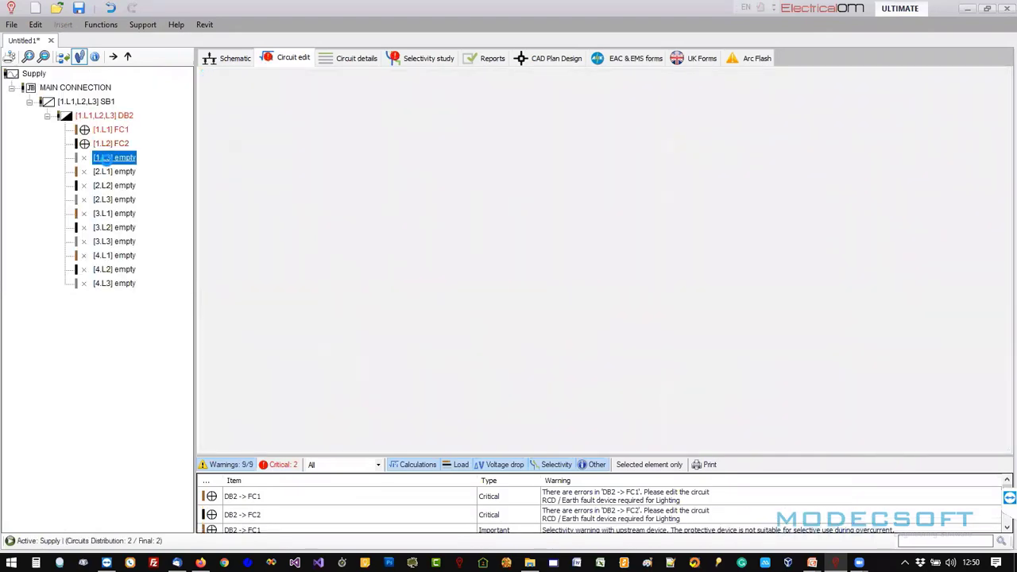
left_click(235, 76)
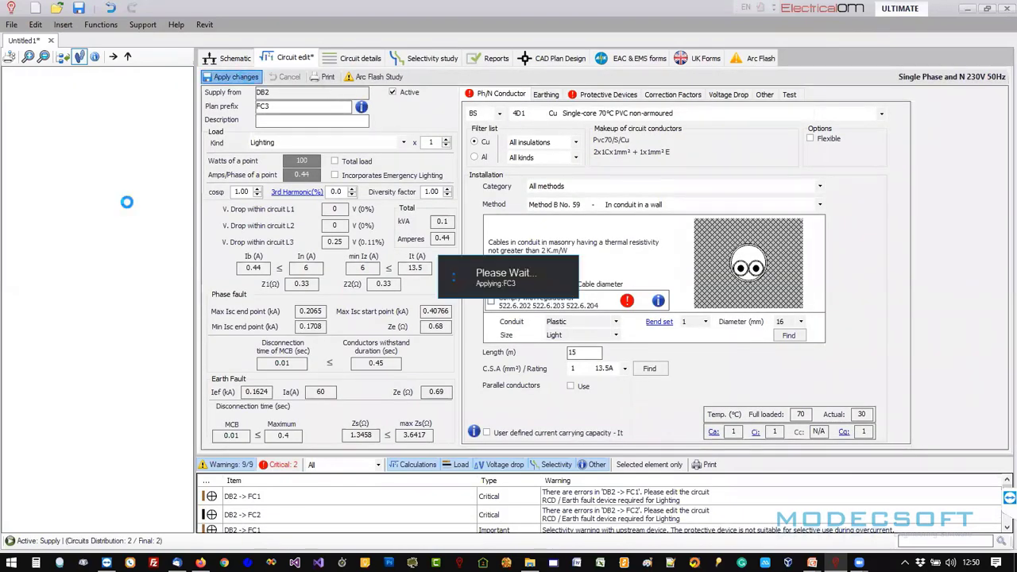
Add default single-phase lighting circuits to ways 2.L1 and 2.L2 of DB2, starting the first one from the schematic.
left_click(208, 62)
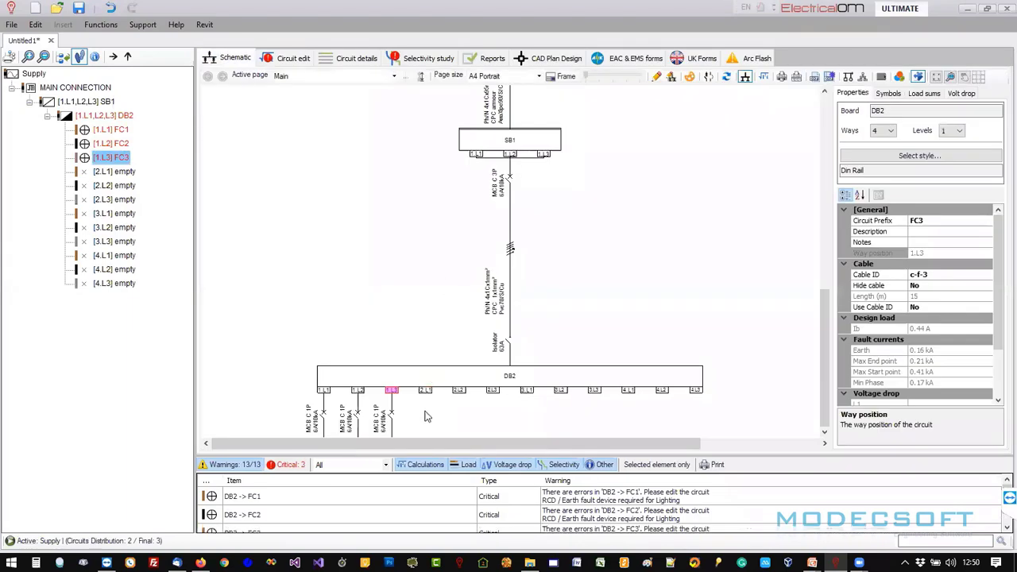
scroll(434, 300, "up", 3)
right_click(435, 270)
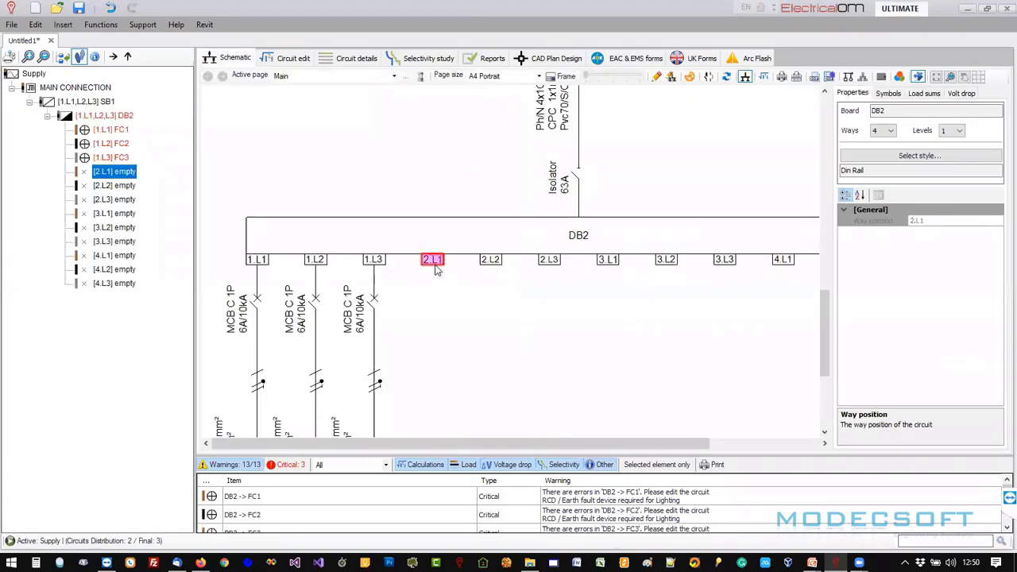
mouse_move(470, 277)
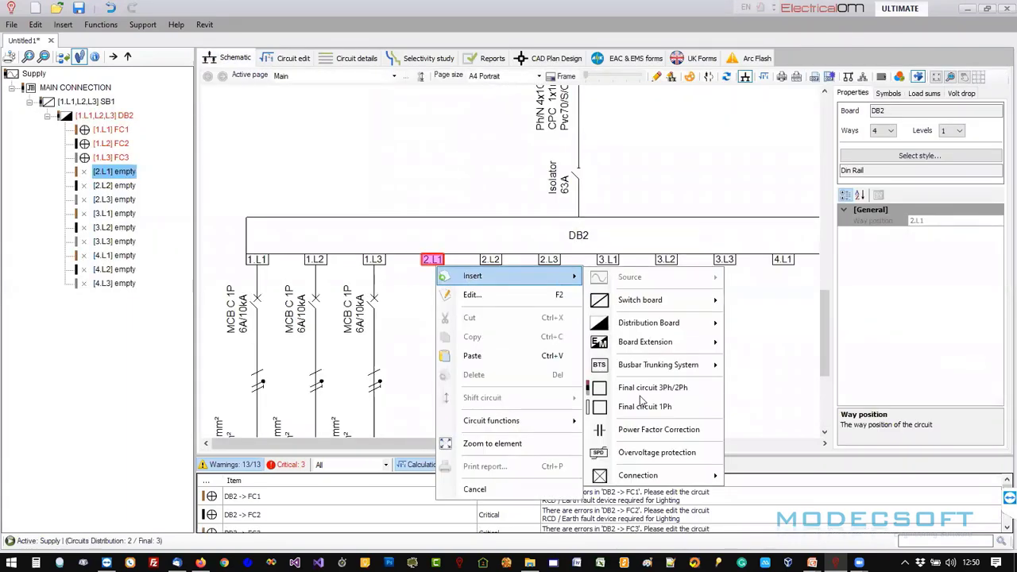
left_click(414, 297)
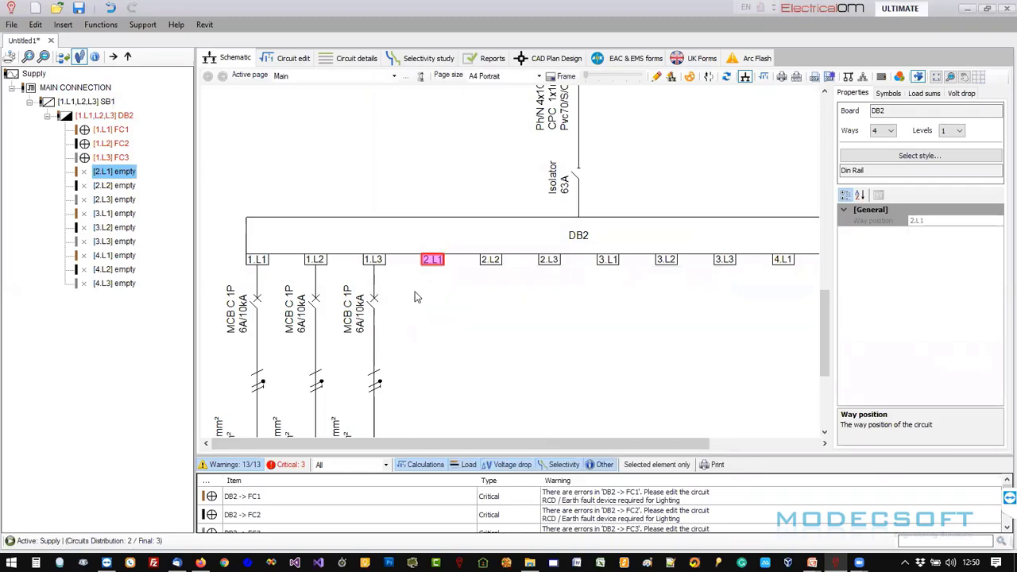
double_click(437, 263)
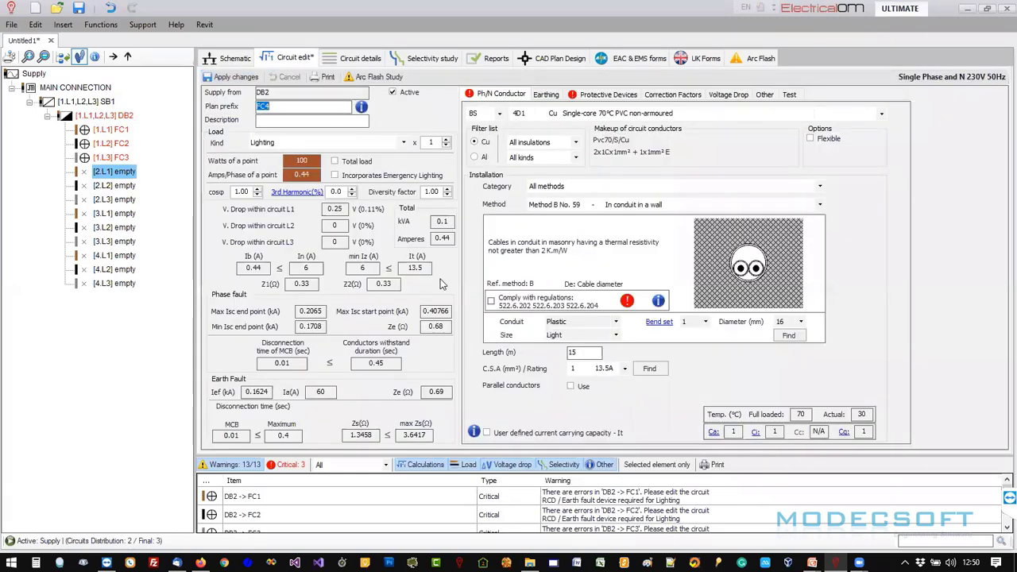
left_click(231, 77)
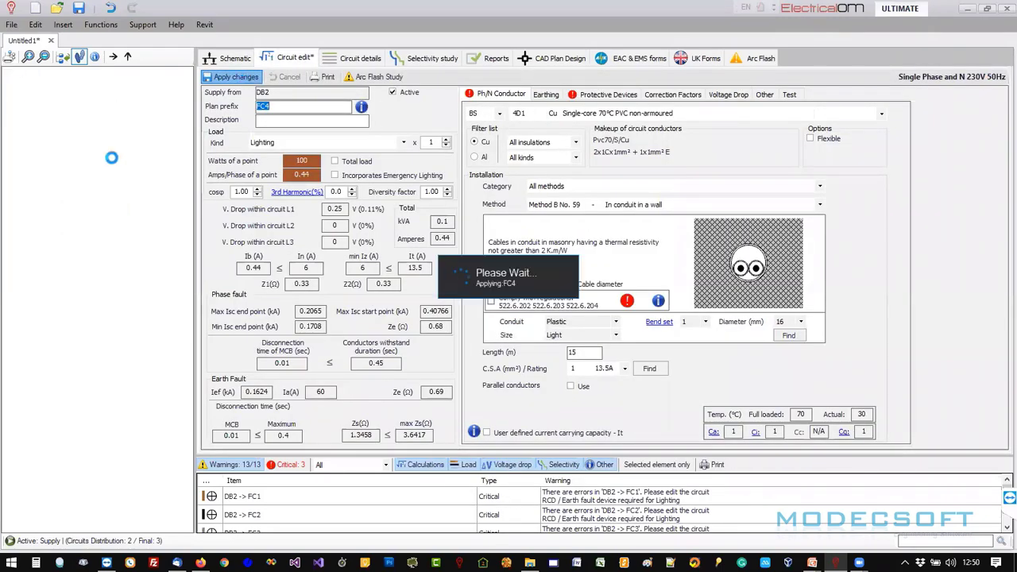
left_click(117, 186)
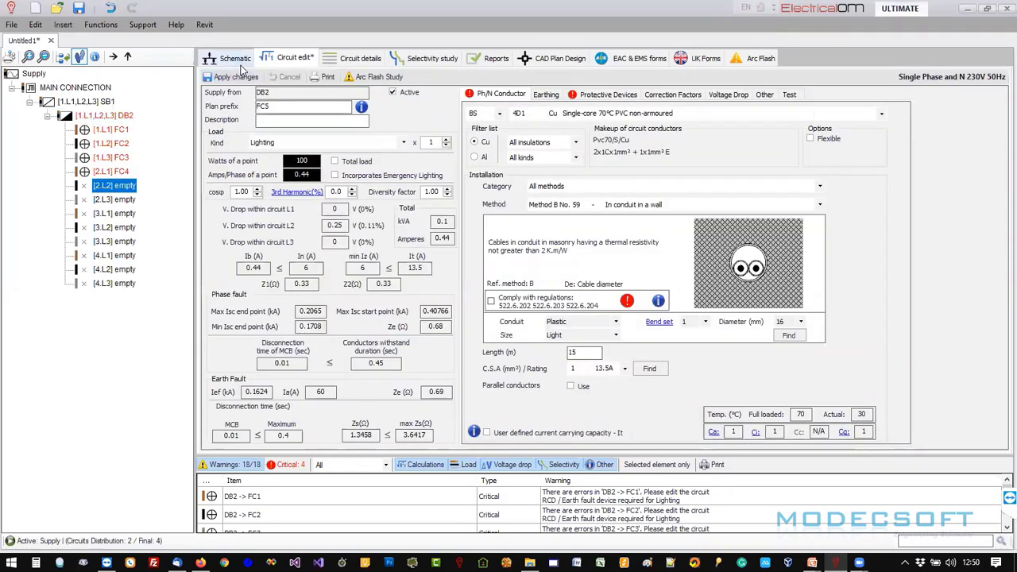
left_click(236, 77)
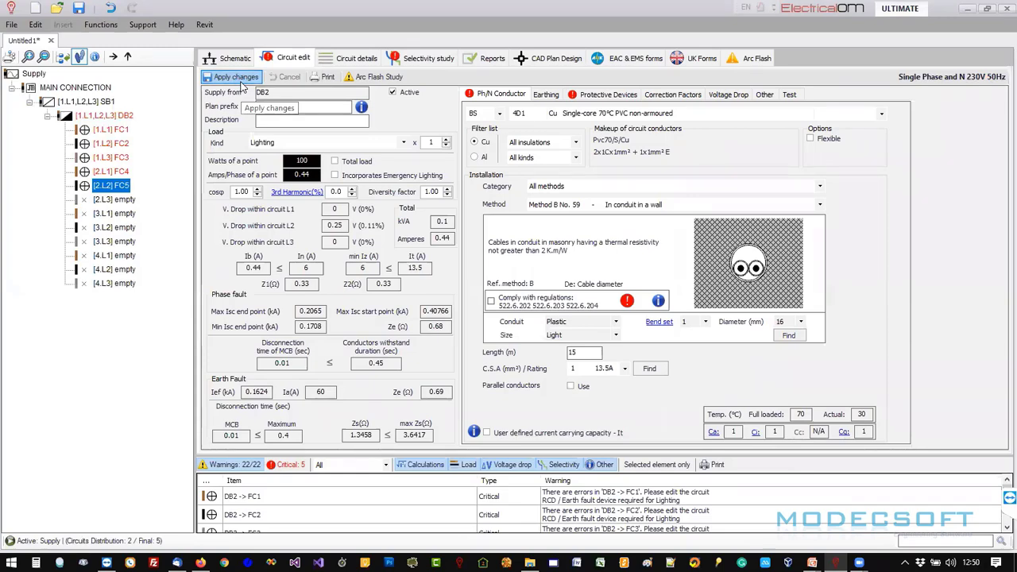
Insert a single-phase distribution board on way 3.L1 of DB2 in the schematic.
left_click(235, 58)
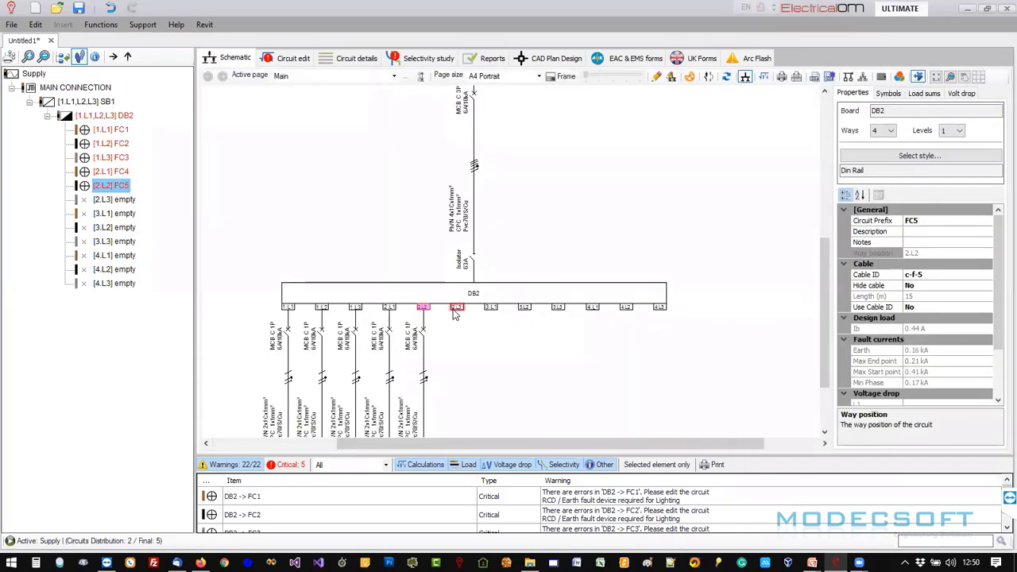
left_click(490, 308)
right_click(488, 310)
mouse_move(556, 318)
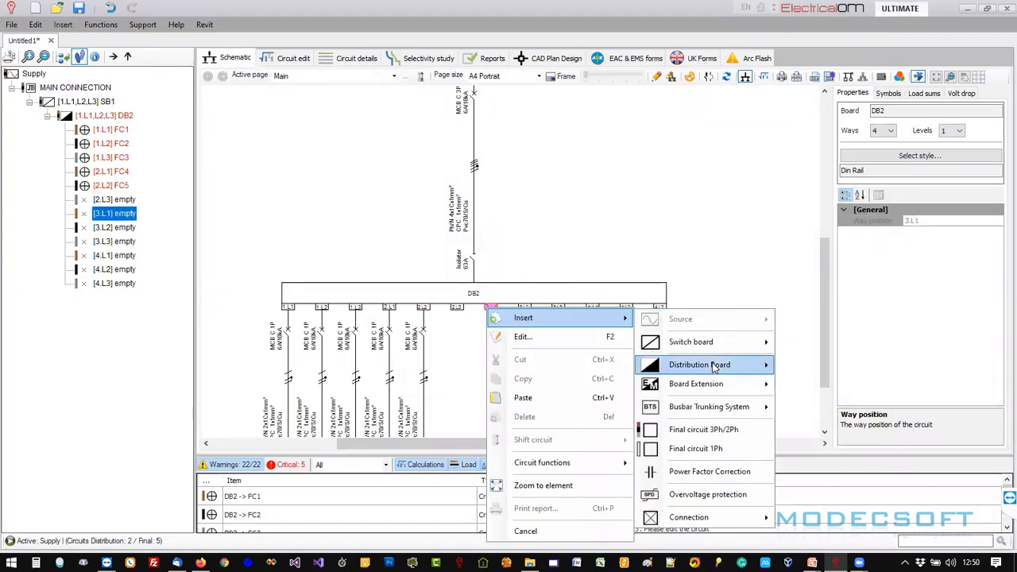
mouse_move(700, 364)
left_click(811, 372)
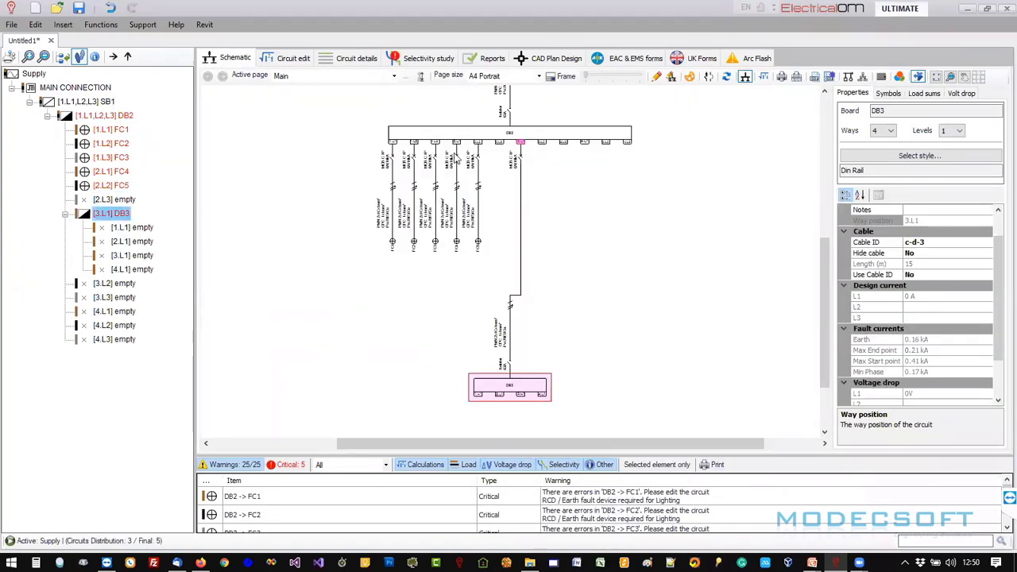
Insert a single-phase distribution board on the empty way 2.L3 of DB2 from the project tree.
left_click(277, 63)
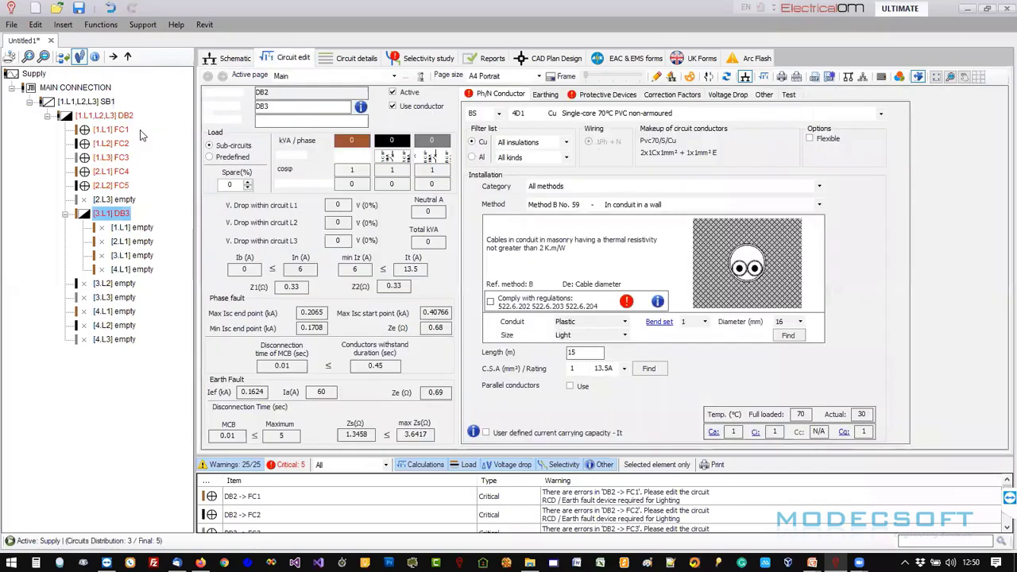
left_click(113, 199)
right_click(111, 201)
mouse_move(140, 209)
mouse_move(334, 255)
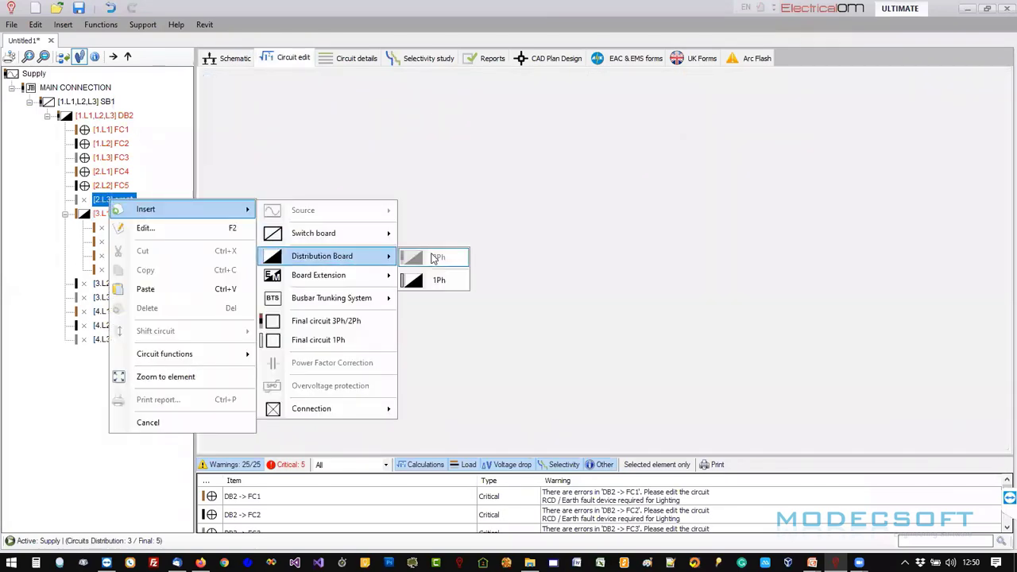
left_click(440, 271)
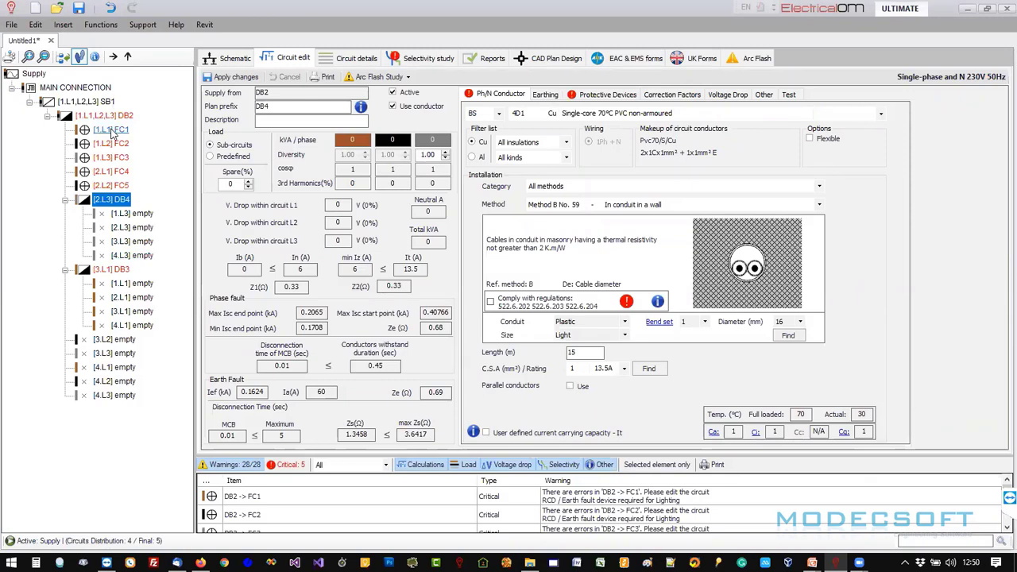
View the new boards in the schematic and add a default lighting circuit to way 1.L3 of DB4.
left_click(230, 58)
scroll(402, 276, "down", 3)
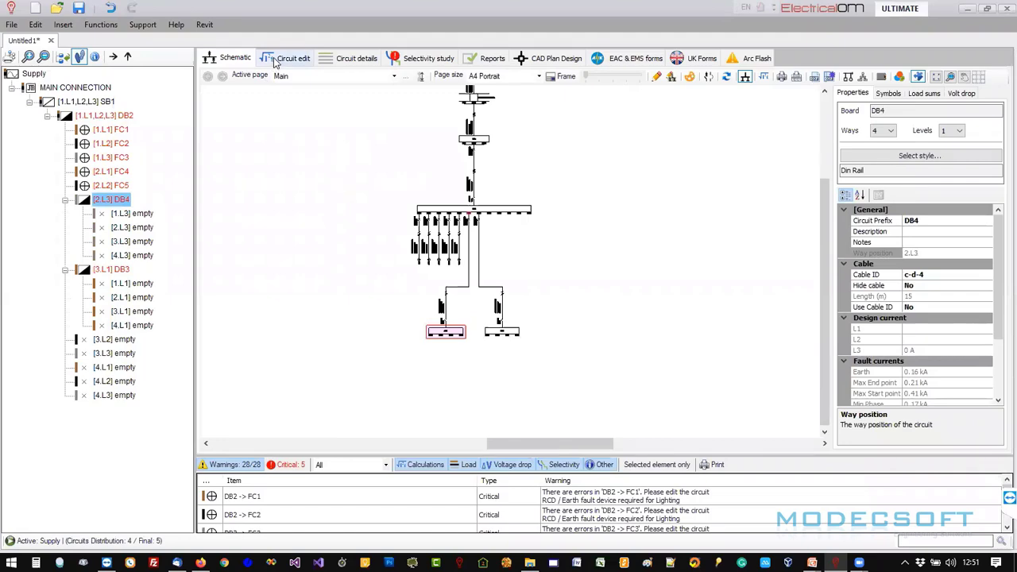
double_click(130, 213)
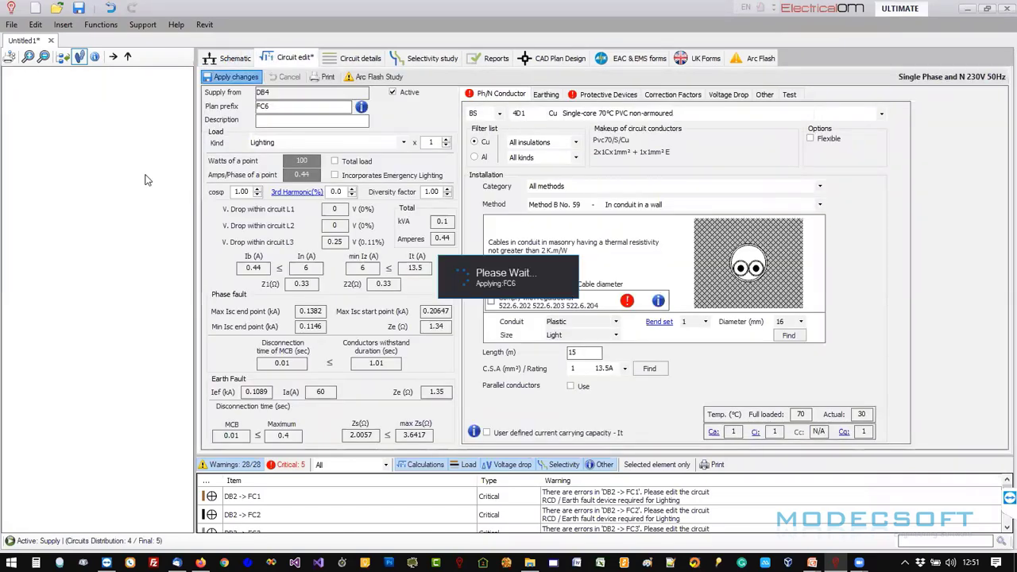
Copy DB4 on way 2.L3 with its lighting circuit and paste it onto ways 3.L2 and 4.L1 of DB2.
left_click(111, 199)
right_click(111, 199)
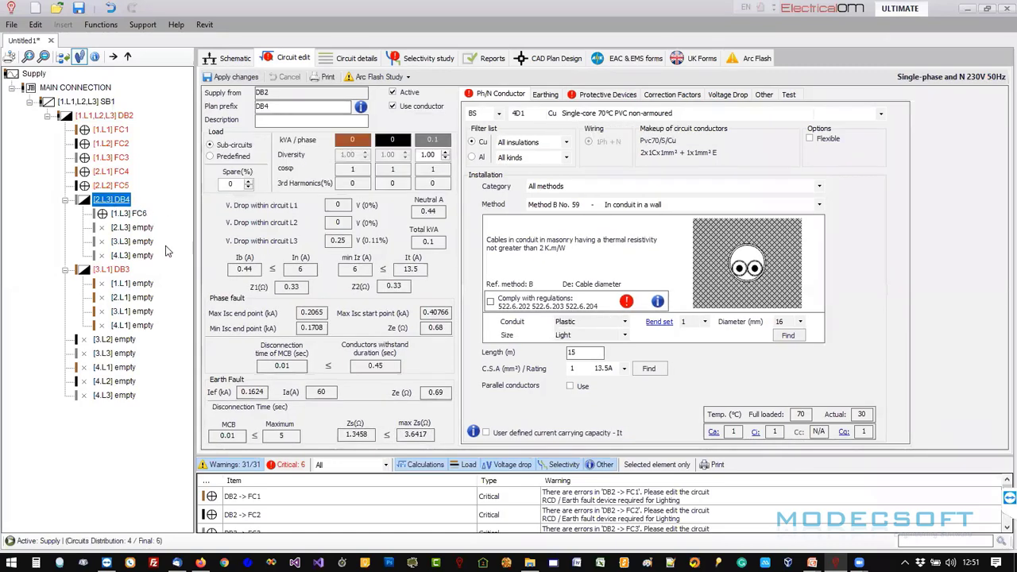
left_click(167, 268)
left_click(111, 339)
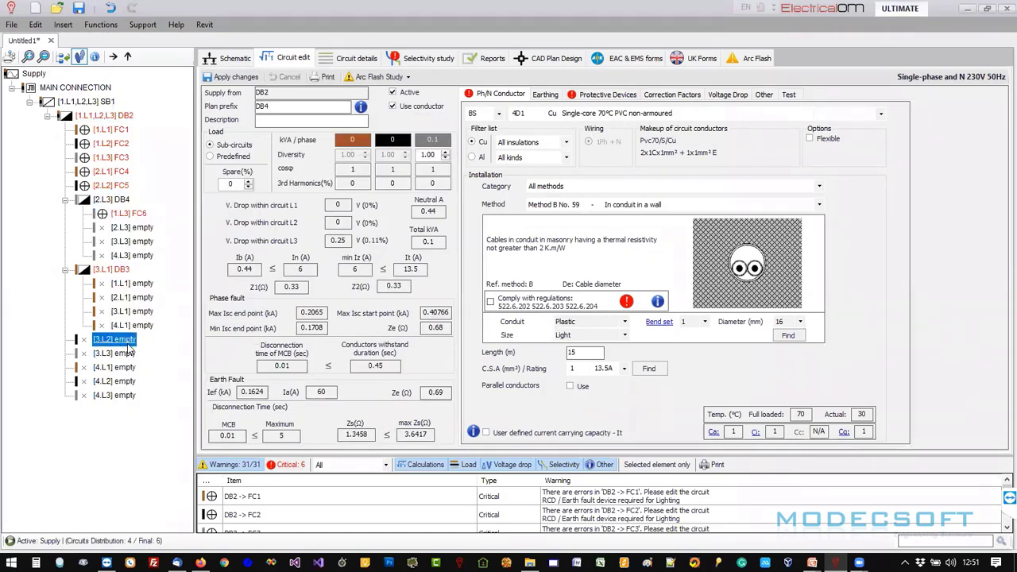
right_click(111, 340)
left_click(185, 408)
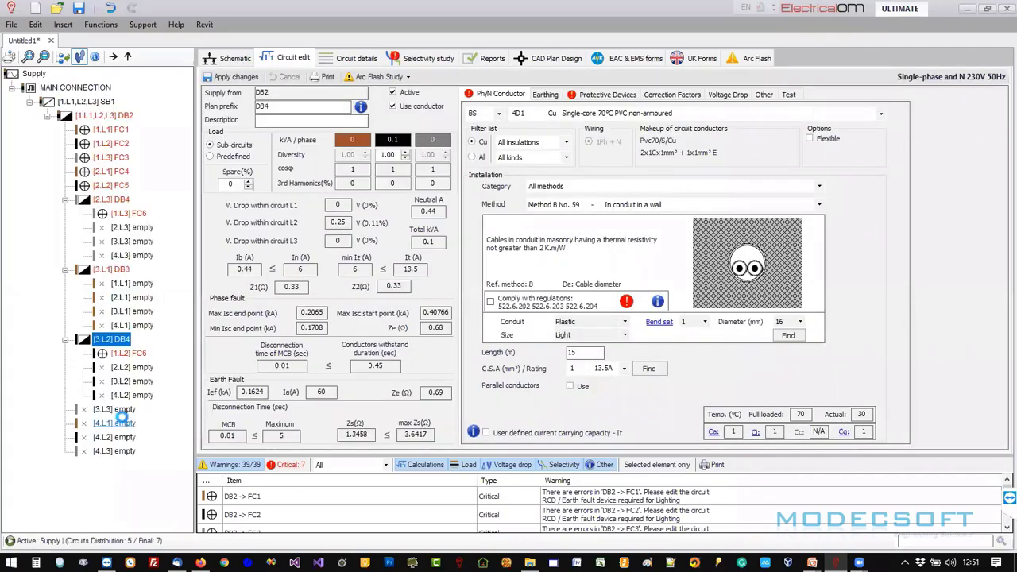
left_click(119, 422)
right_click(119, 423)
left_click(148, 409)
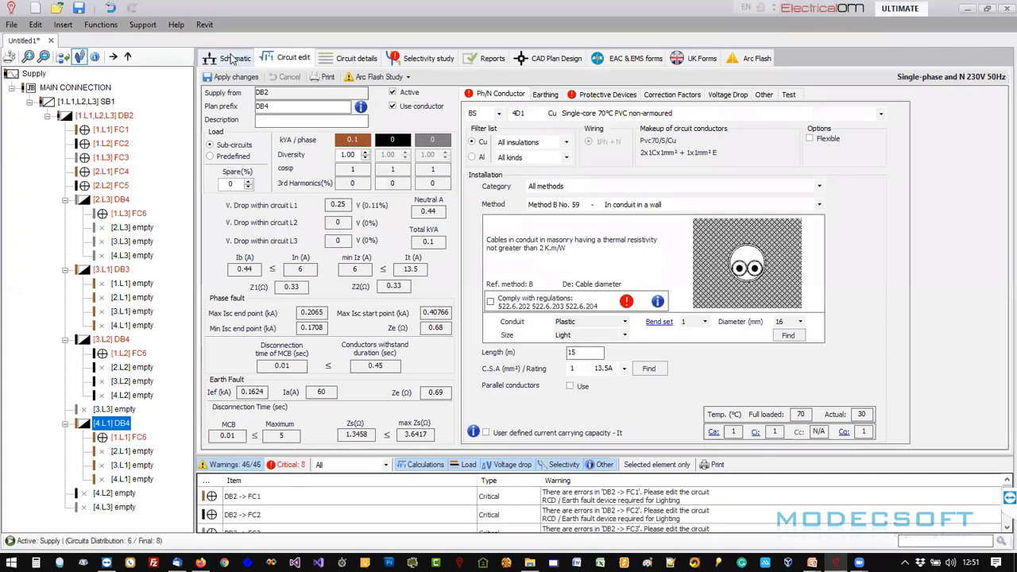
Examine how DB2, its lighting circuits and the sub-boards it feeds are laid out in the schematic.
left_click(231, 61)
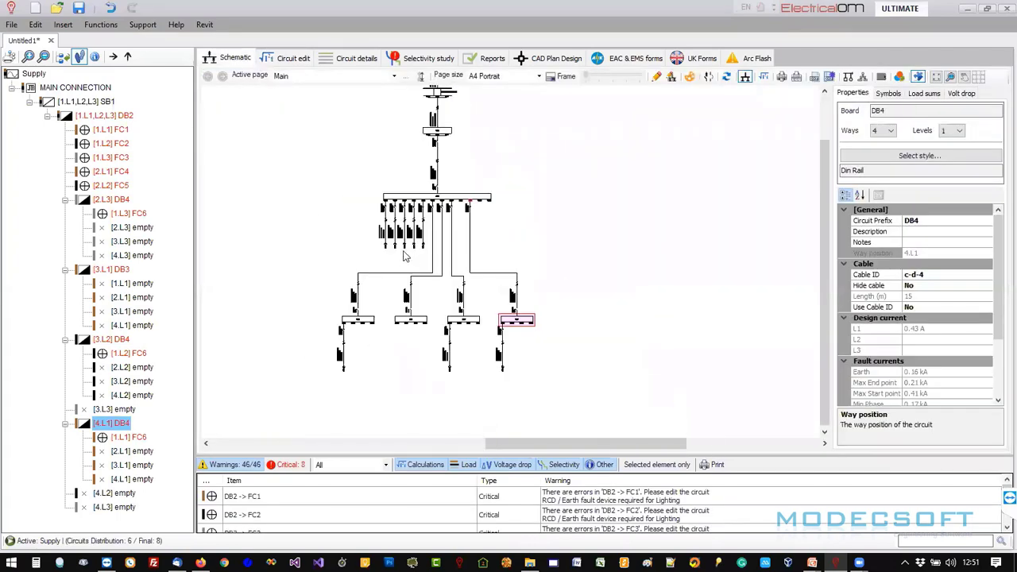
middle_click_drag(489, 308, 526, 296)
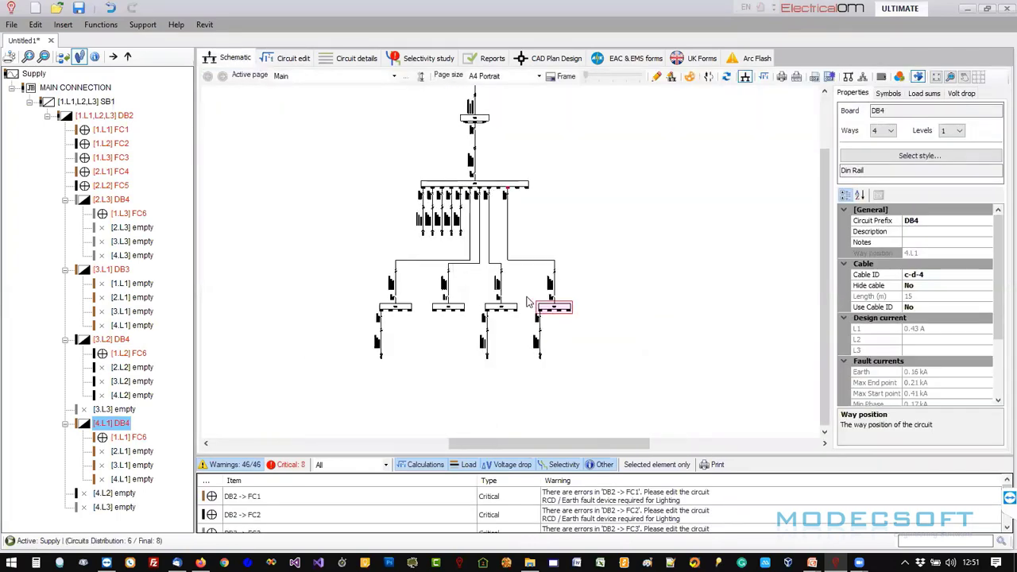
left_click(280, 61)
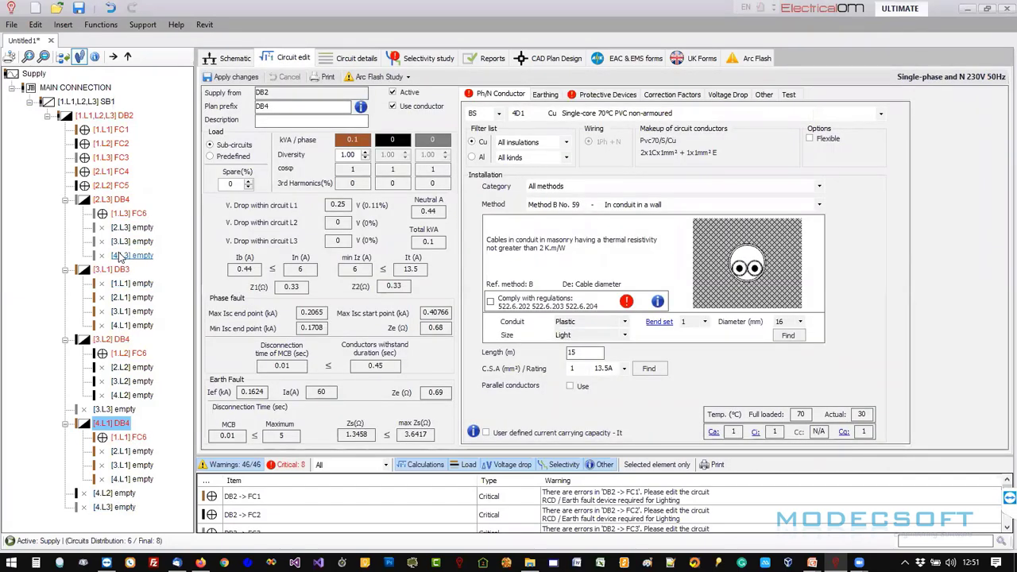
left_click(226, 58)
scroll(525, 155, "up", 3)
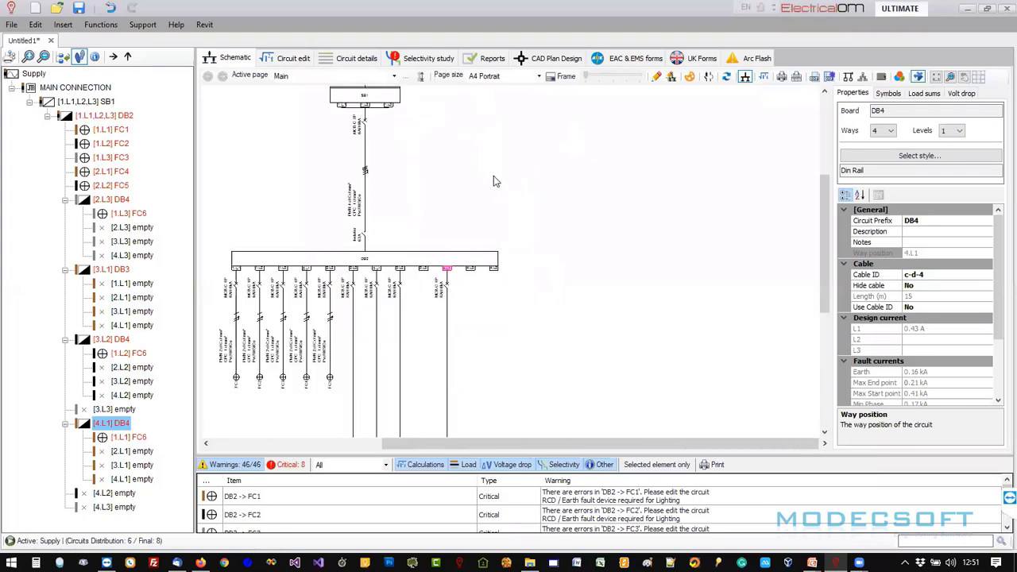
scroll(503, 197, "down", 4)
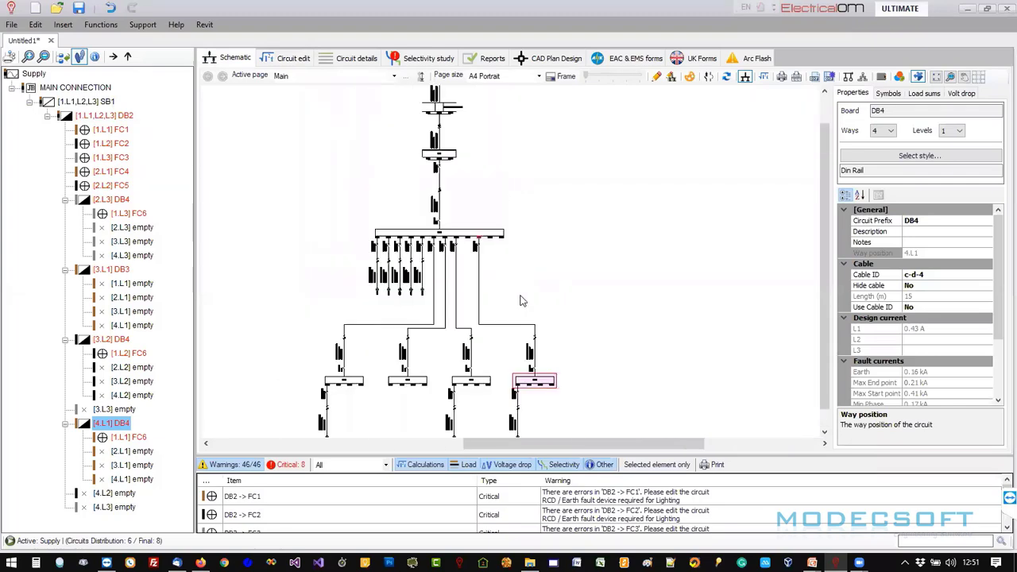
mouse_move(522, 300)
middle_mouse_down()
mouse_move(461, 252)
mouse_move(513, 287)
middle_mouse_up()
scroll(462, 251, "up", 2)
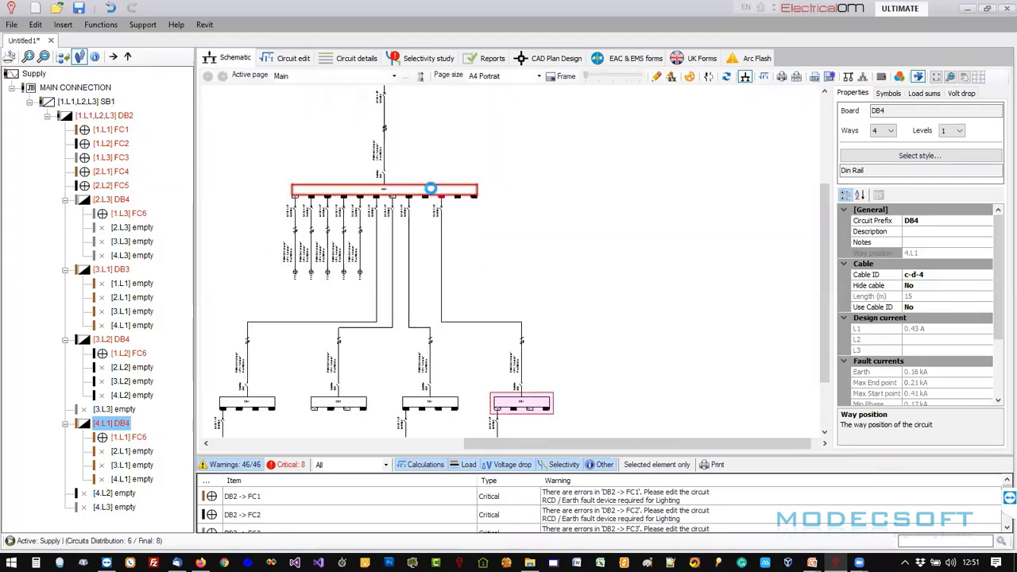
Change the board style of DB2 to Vertical, Start from up, one sided.
left_click(433, 193)
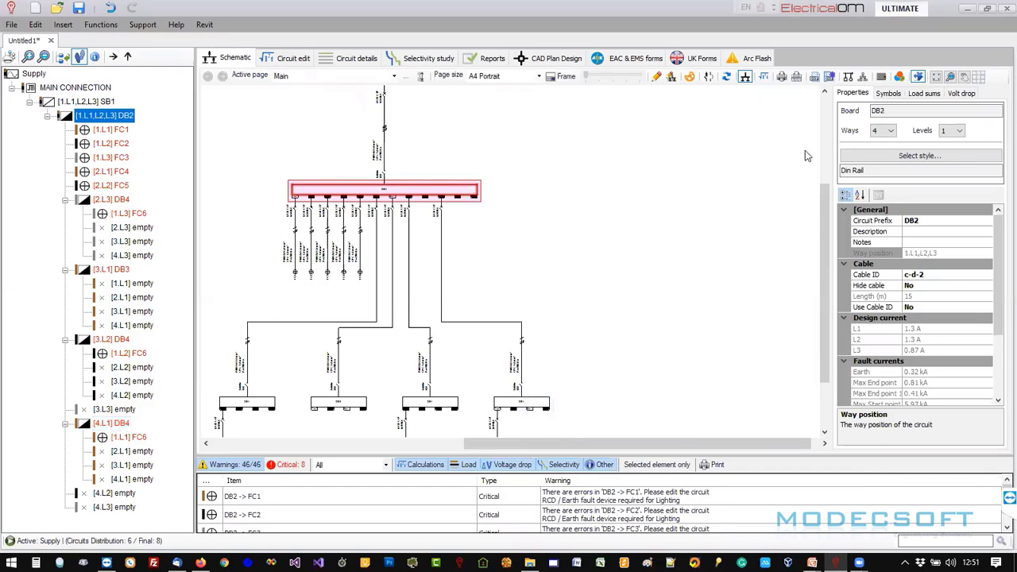
left_click(919, 158)
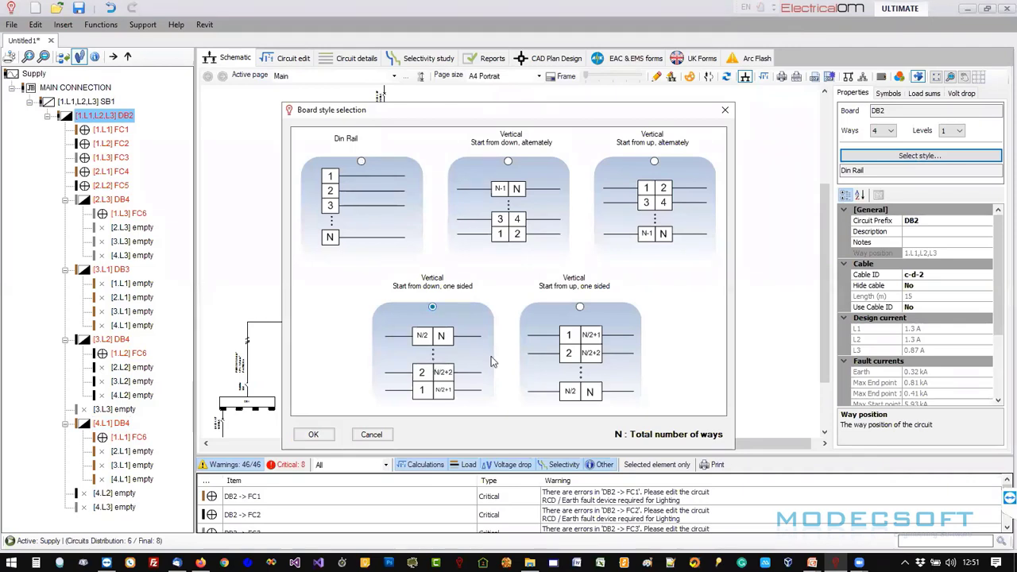
left_click(564, 352)
left_click(326, 439)
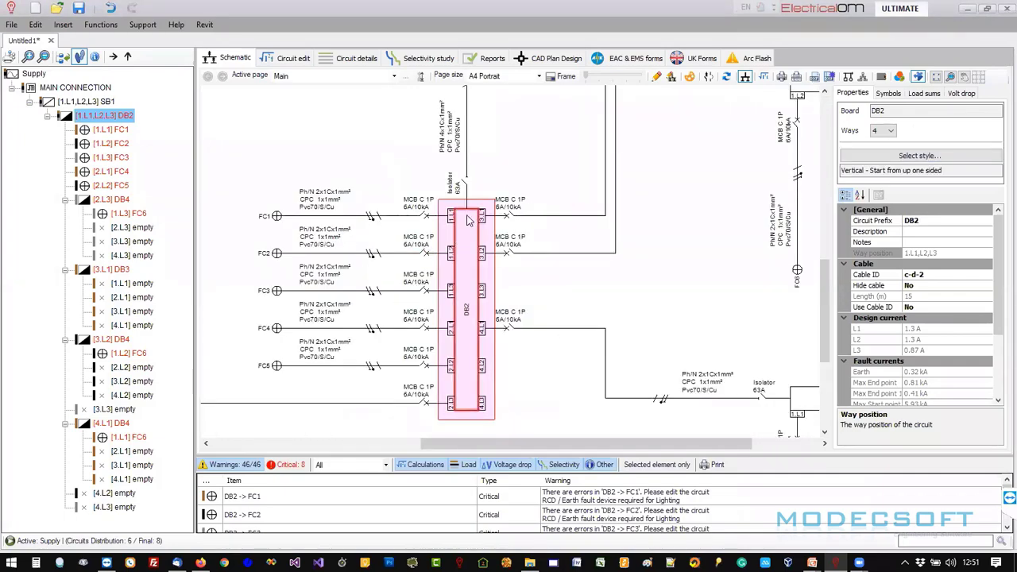
Set the number of ways of distribution board DB2 to 8 and accept the change.
scroll(470, 391, "down", 3)
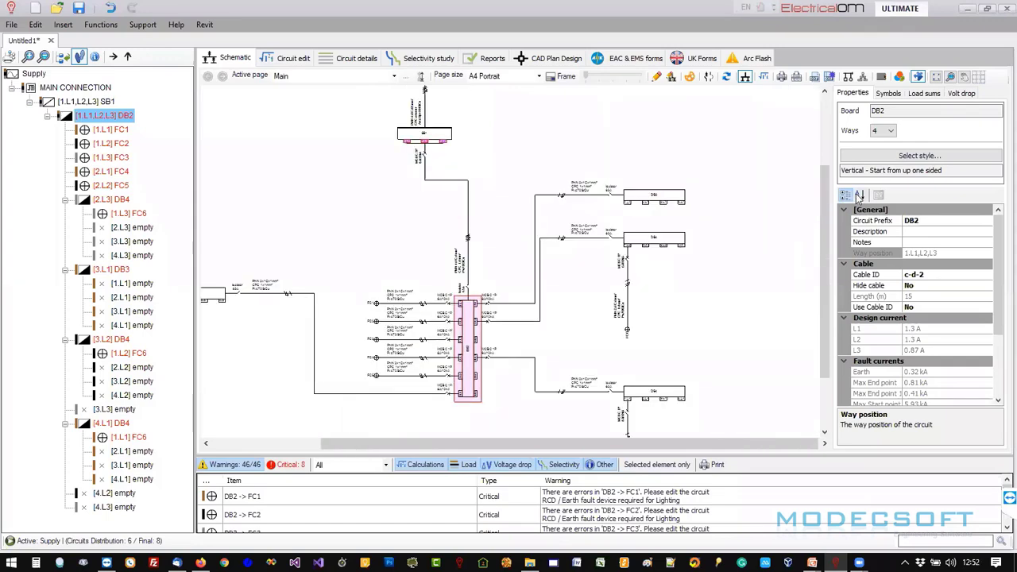
left_click(890, 130)
left_click(878, 186)
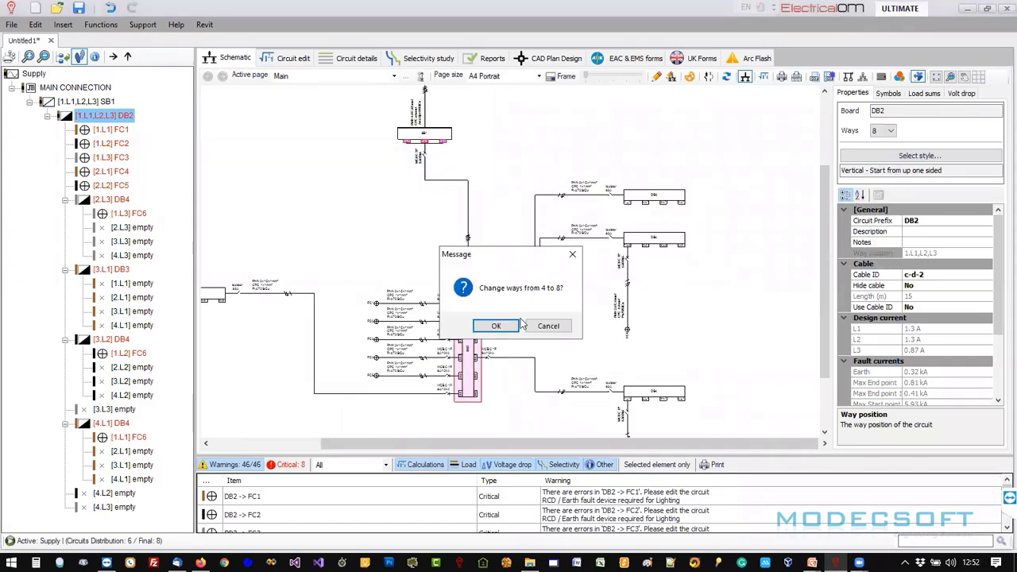
left_click(494, 326)
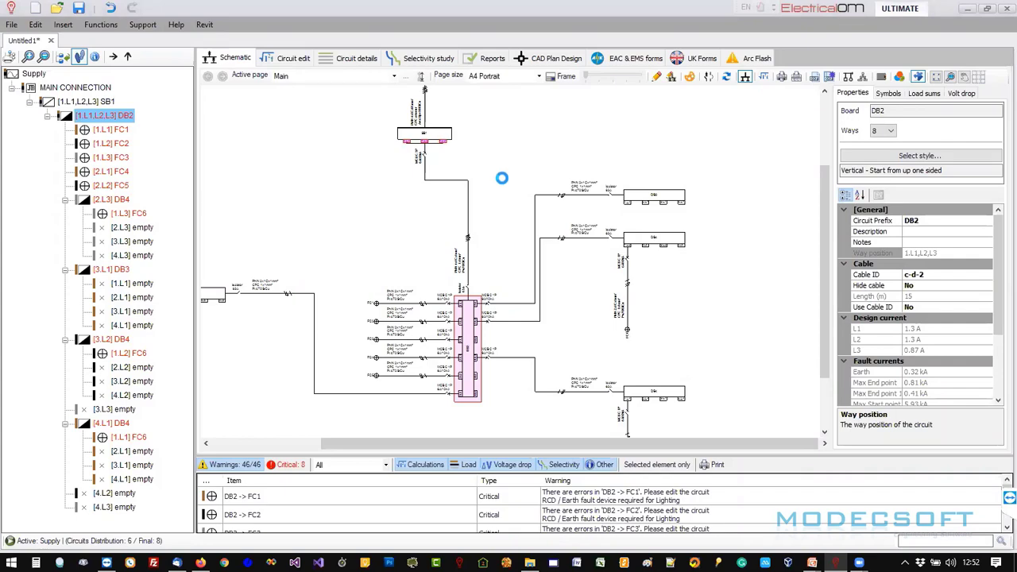
scroll(516, 172, "down", 2)
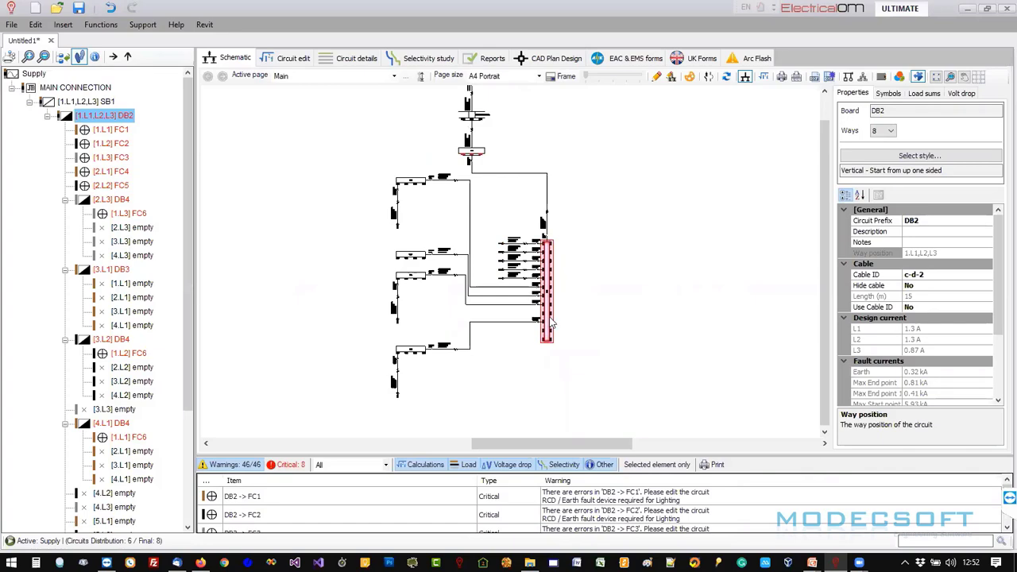
scroll(551, 325, "up", 2)
scroll(551, 324, "up", 2)
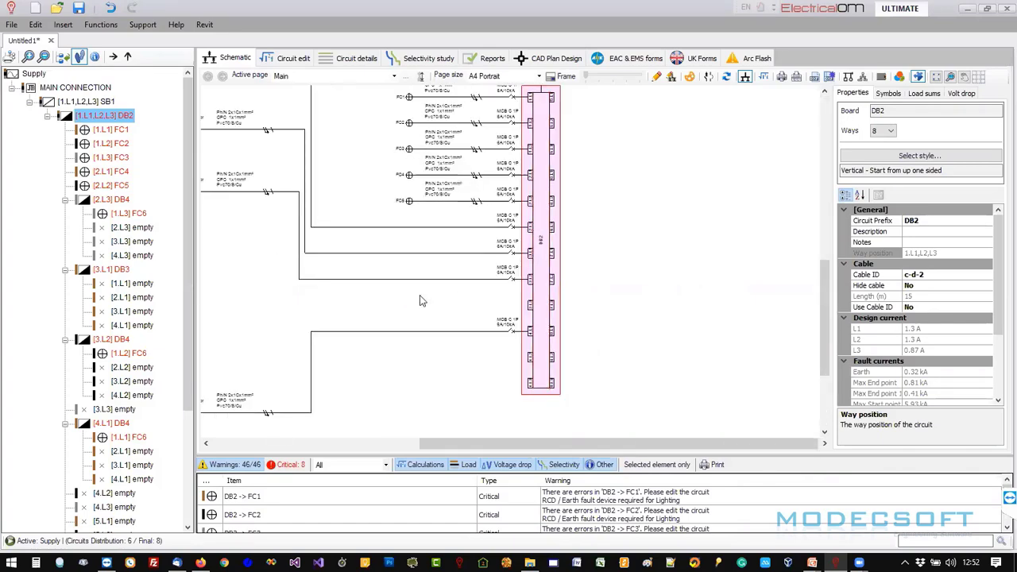
scroll(415, 325, "down", 3)
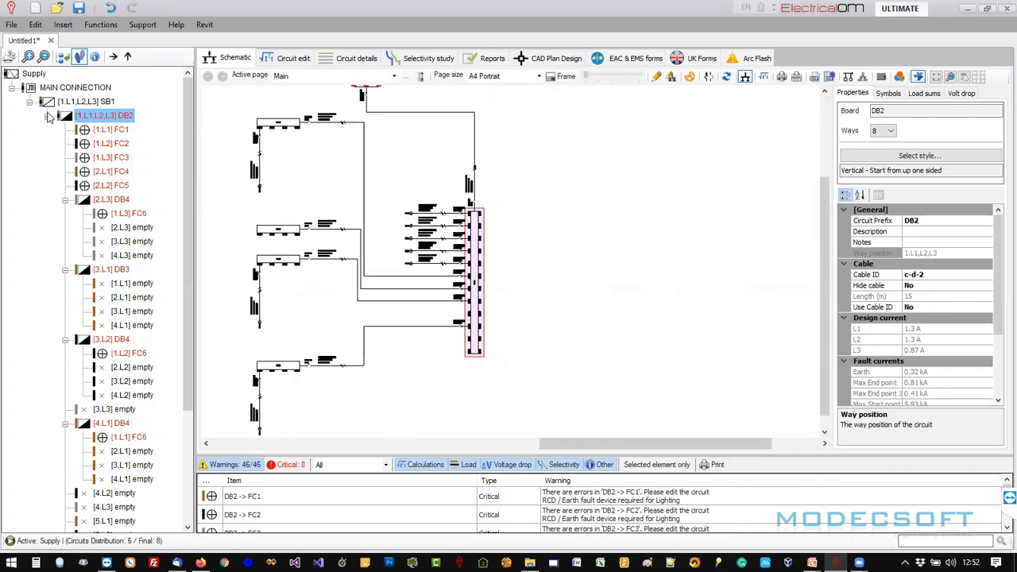
Collapse the sub-boards in the project tree and shift lighting circuit FC1 on way 1.L1 of DB2 down one way.
left_click(62, 57)
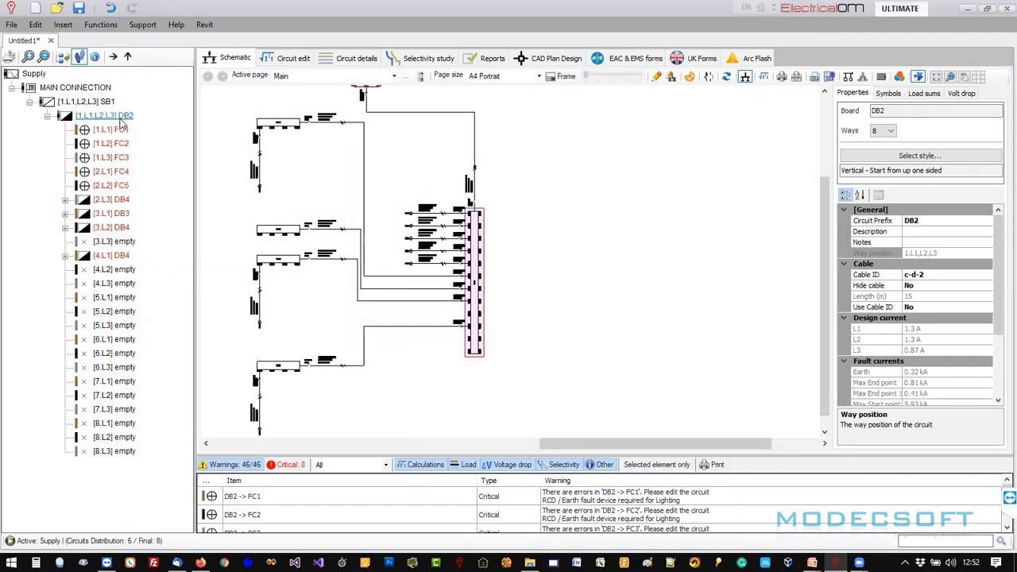
scroll(437, 214, "up", 3)
scroll(532, 237, "up", 2)
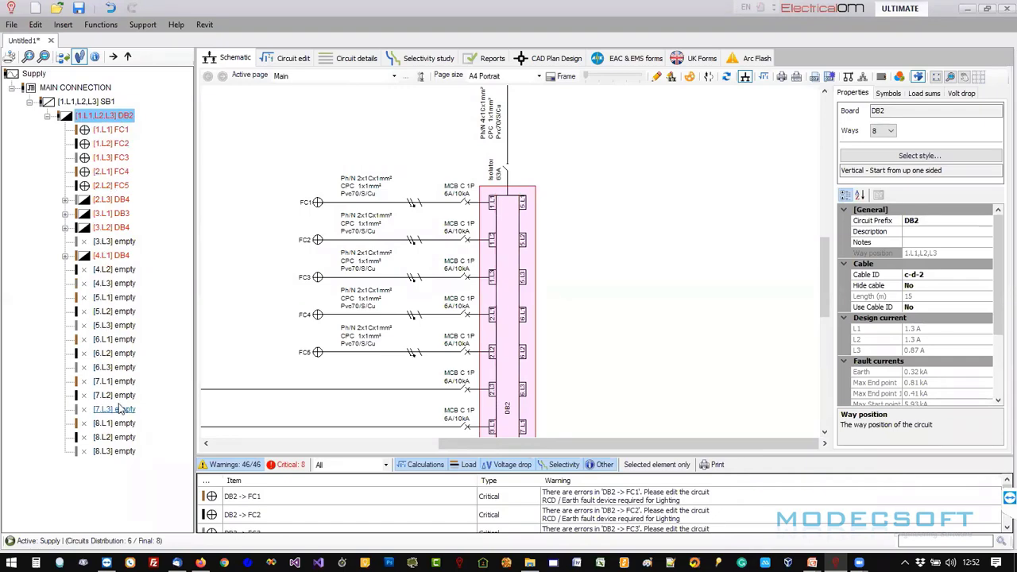
double_click(116, 126)
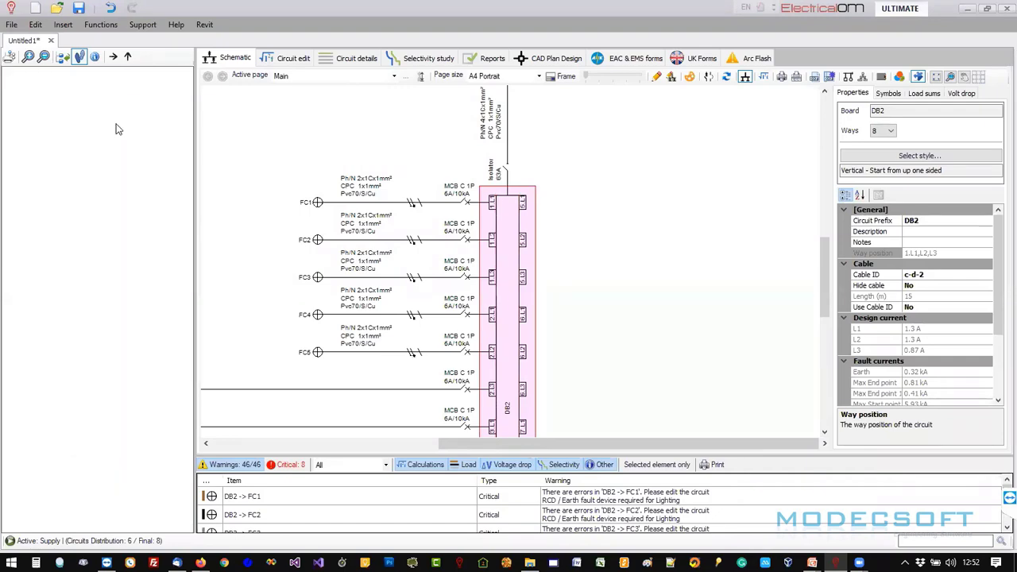
right_click(116, 129)
mouse_move(181, 256)
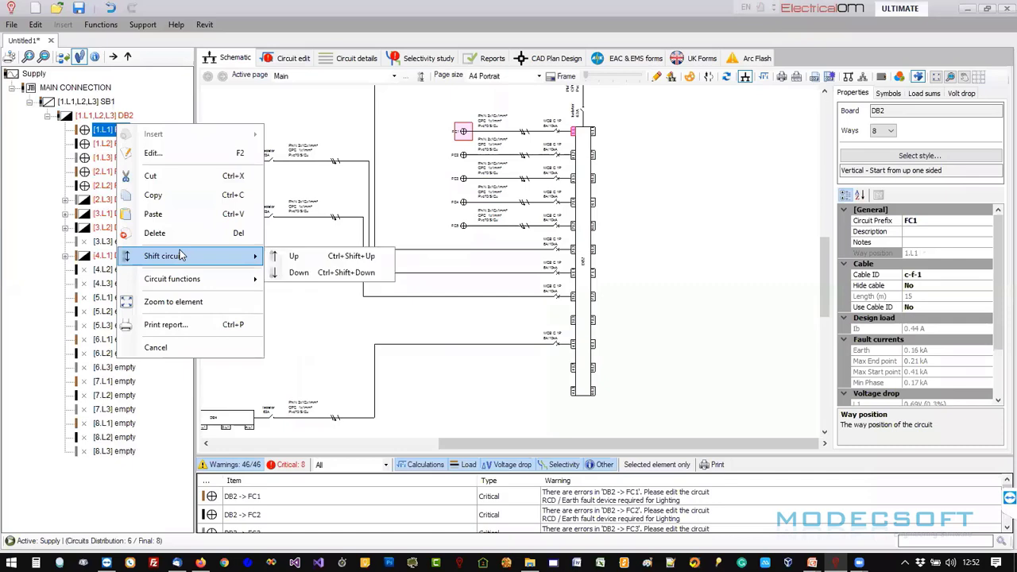
left_click(299, 273)
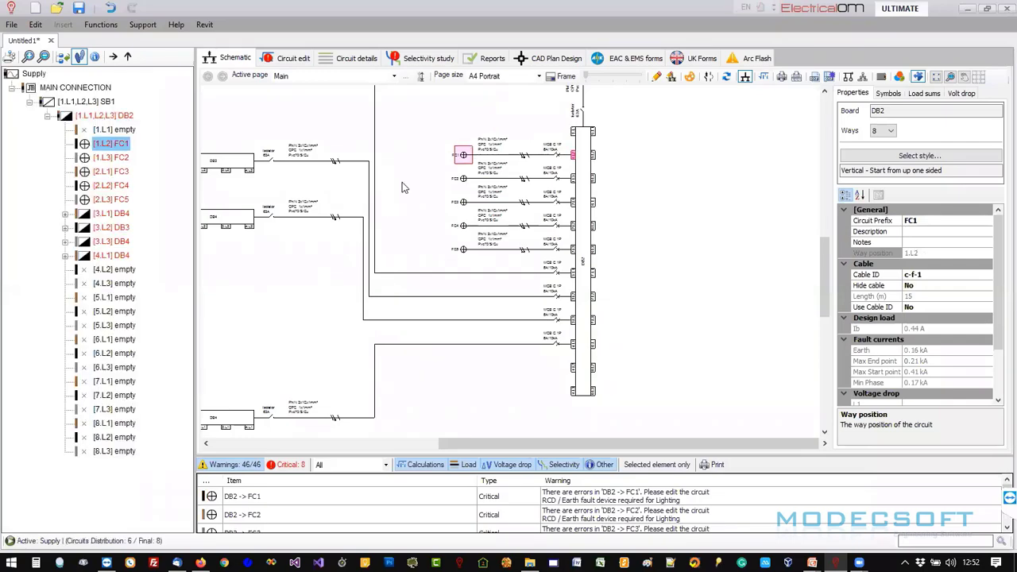
Insert a single-phase distribution board on the empty way 1.L1 of DB2 from the schematic.
scroll(569, 120, "up", 2)
left_click(569, 122)
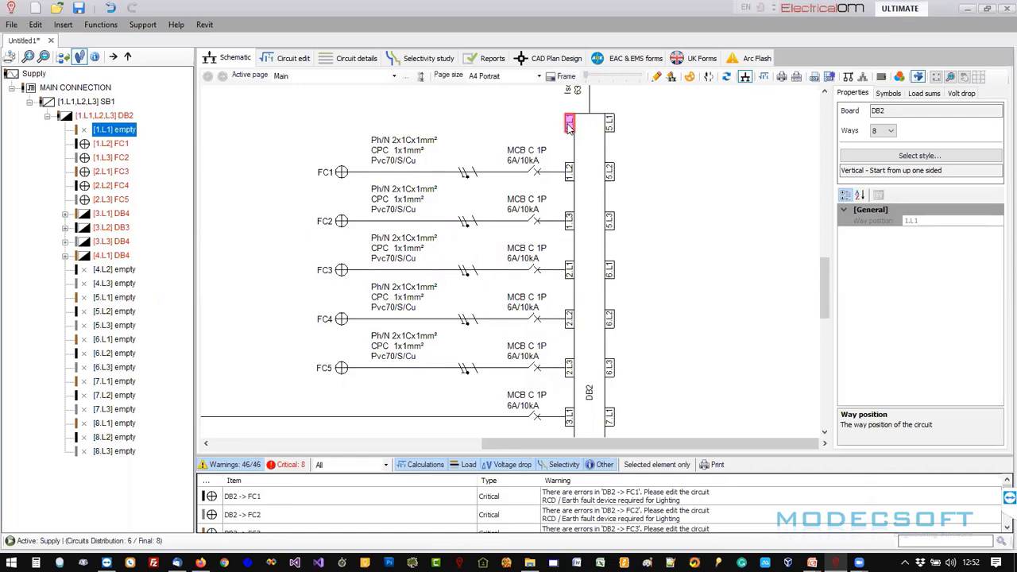
right_click(569, 127)
mouse_move(628, 135)
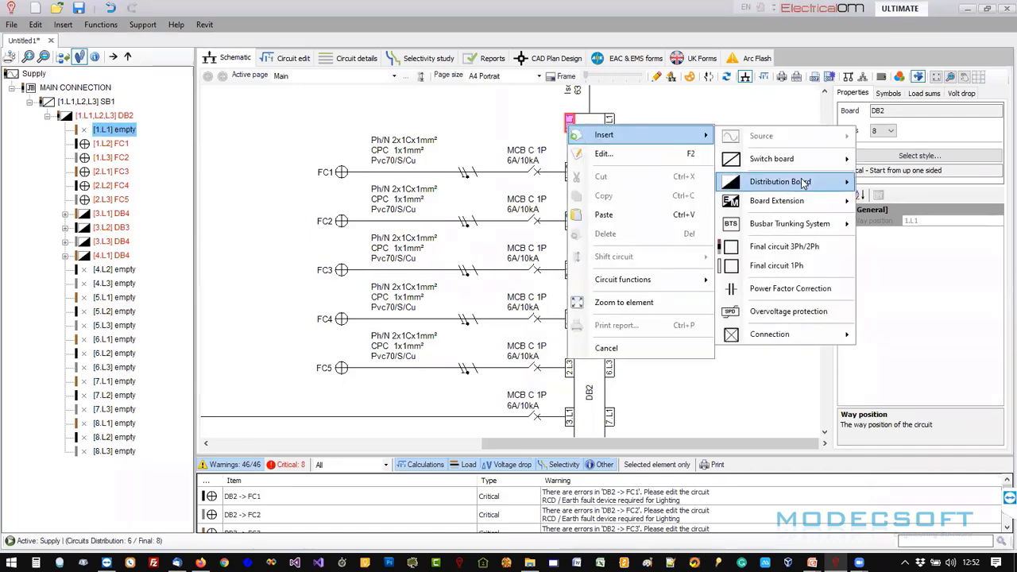
mouse_move(802, 183)
left_click(894, 204)
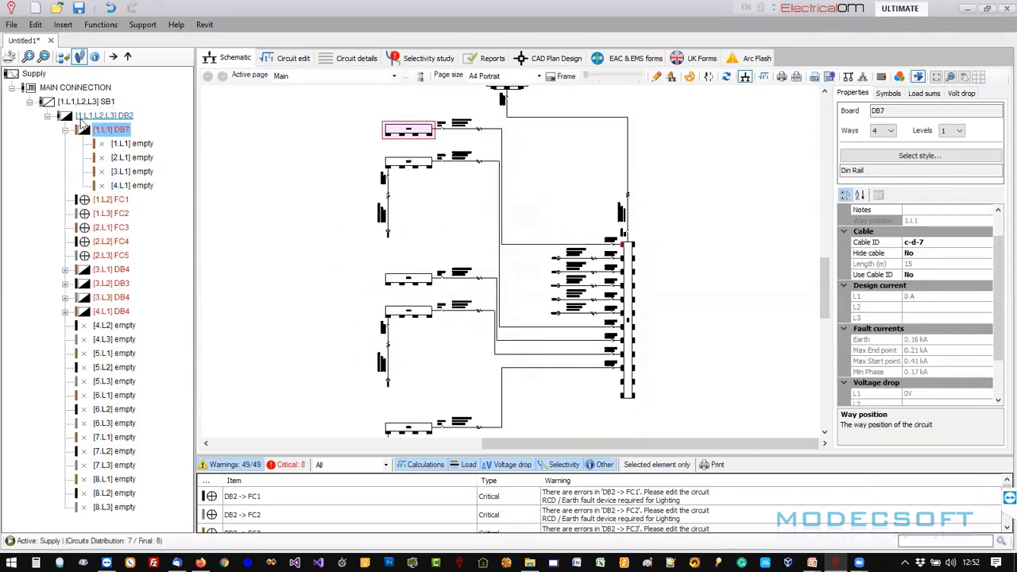
Collapse the board on way 1.L1 and copy lighting circuit FC3 onto empty way 4.L2 using Replace, And Keep.
left_click(65, 130)
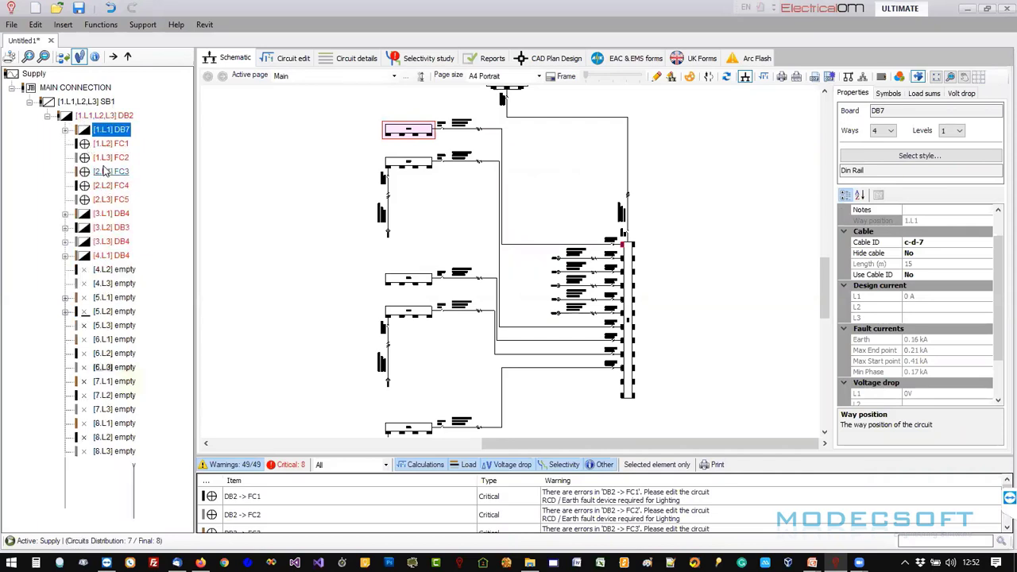
left_click_drag(116, 174, 131, 271)
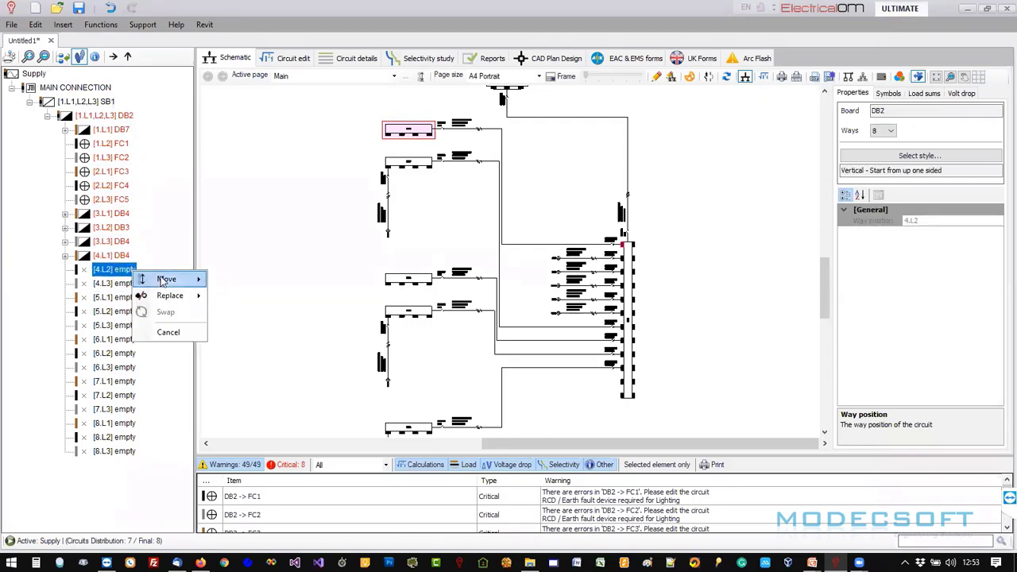
mouse_move(170, 279)
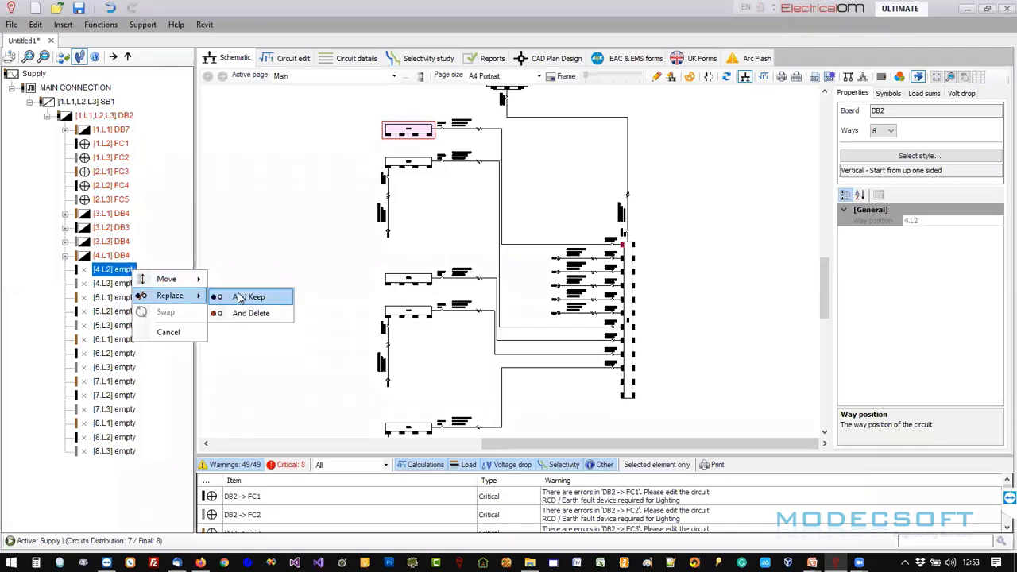
left_click(237, 292)
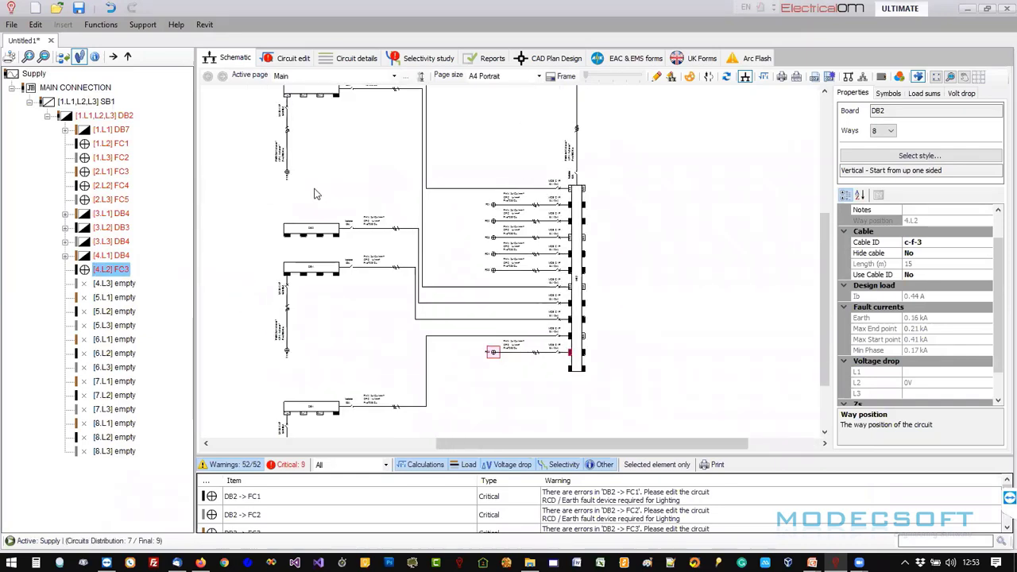
Copy distribution board DB2 with all its circuits and sub-boards and paste it onto switchboard SB1.
left_click(134, 116)
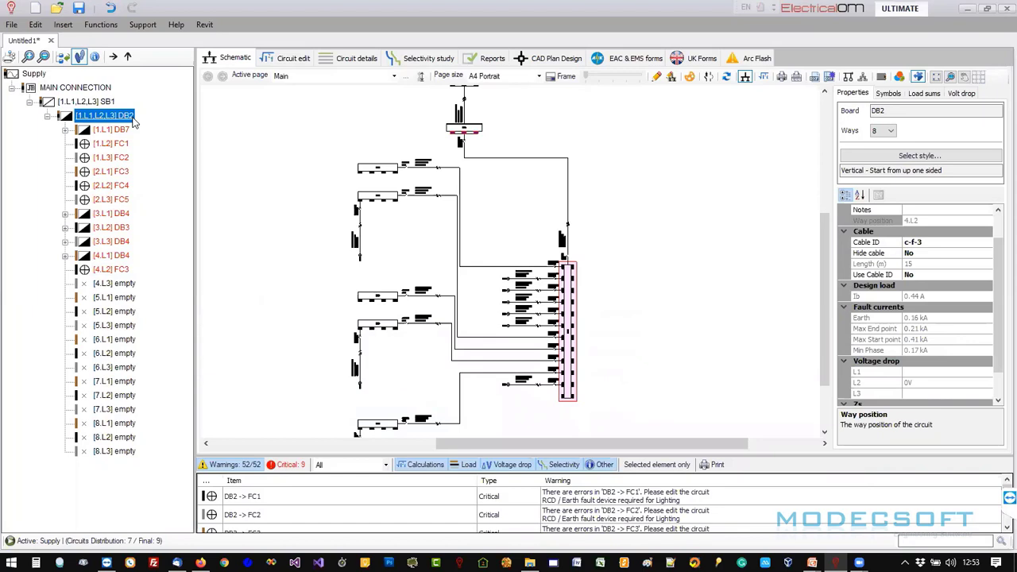
left_click(567, 305)
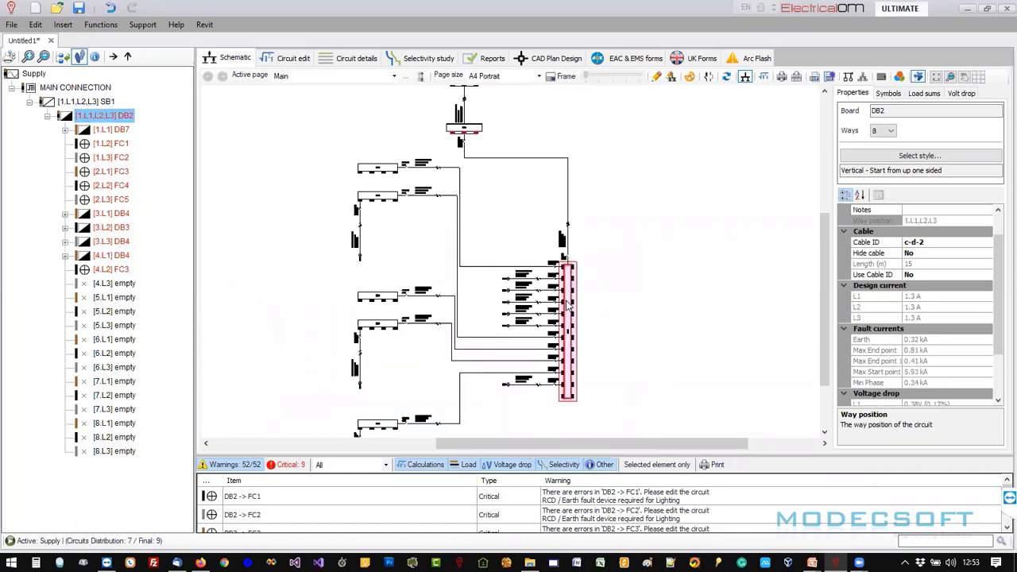
scroll(568, 305, "down", 2)
scroll(568, 306, "up", 1)
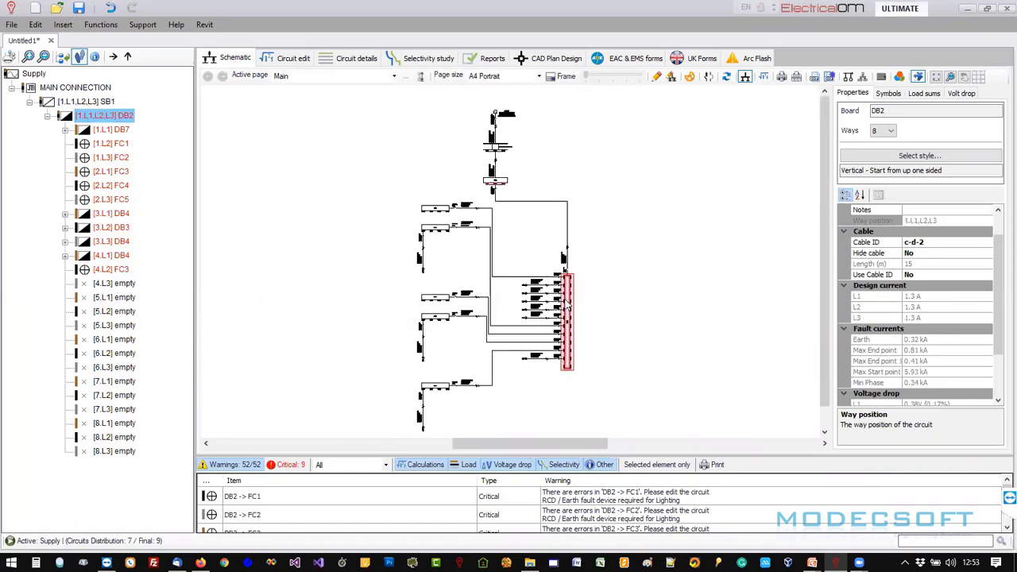
scroll(568, 331, "up", 2)
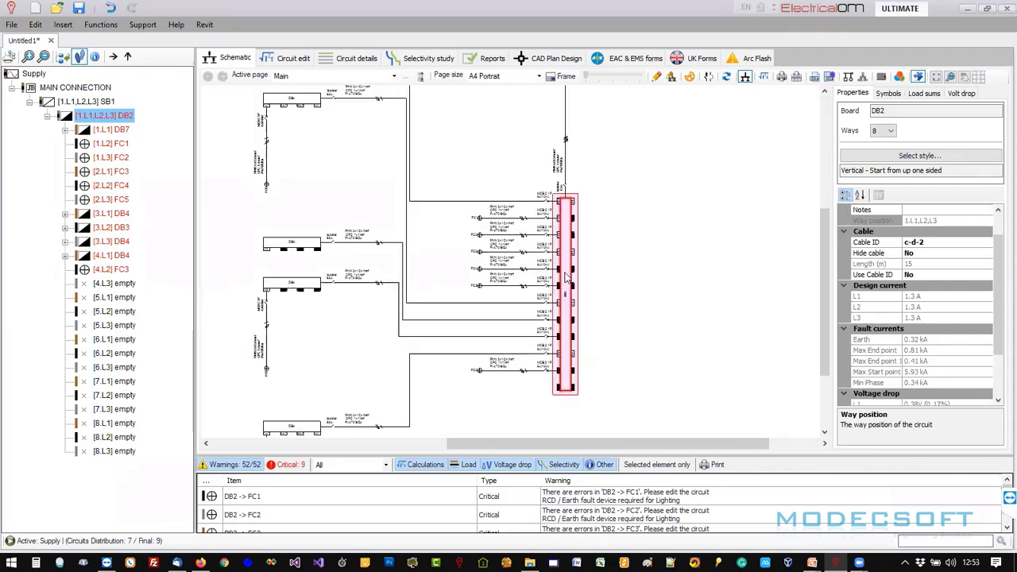
right_click(568, 276)
left_click(602, 340)
scroll(607, 345, "down", 3)
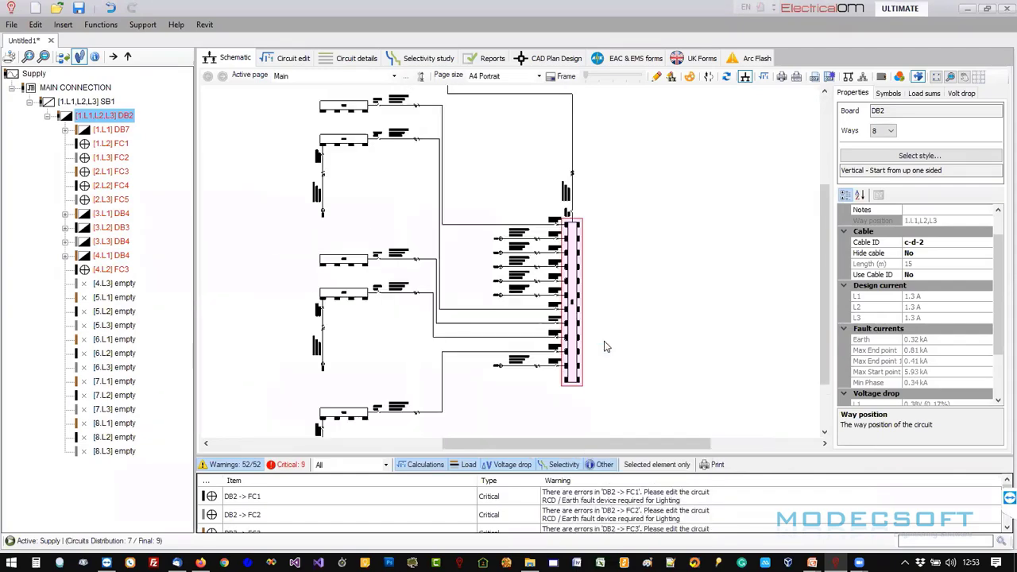
right_click(517, 181)
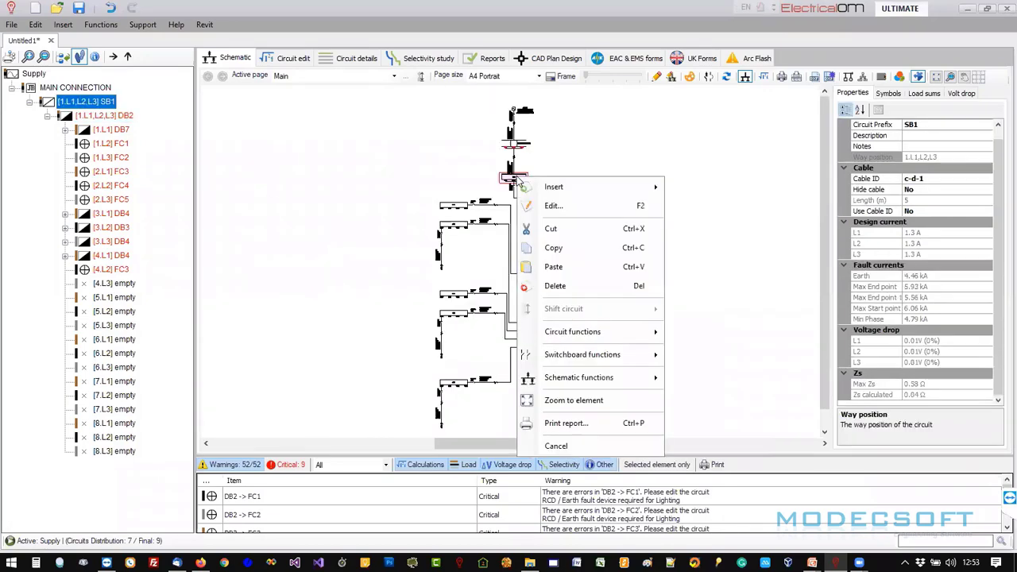
left_click(571, 260)
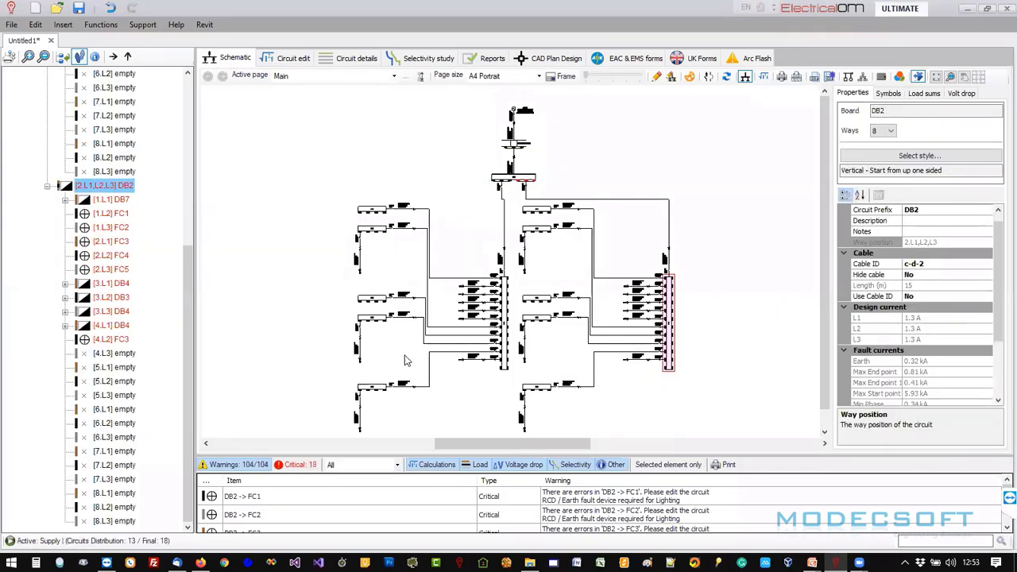
Inspect the pasted board in the schematic and paste a further copy of DB2 onto switchboard SB1.
scroll(671, 386, "up", 4)
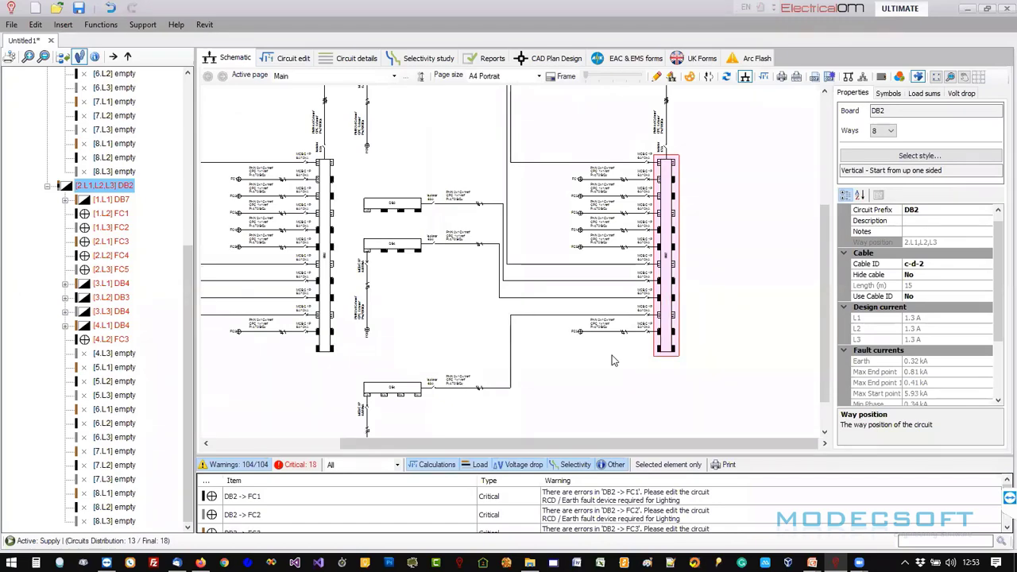
scroll(612, 354, "down", 2)
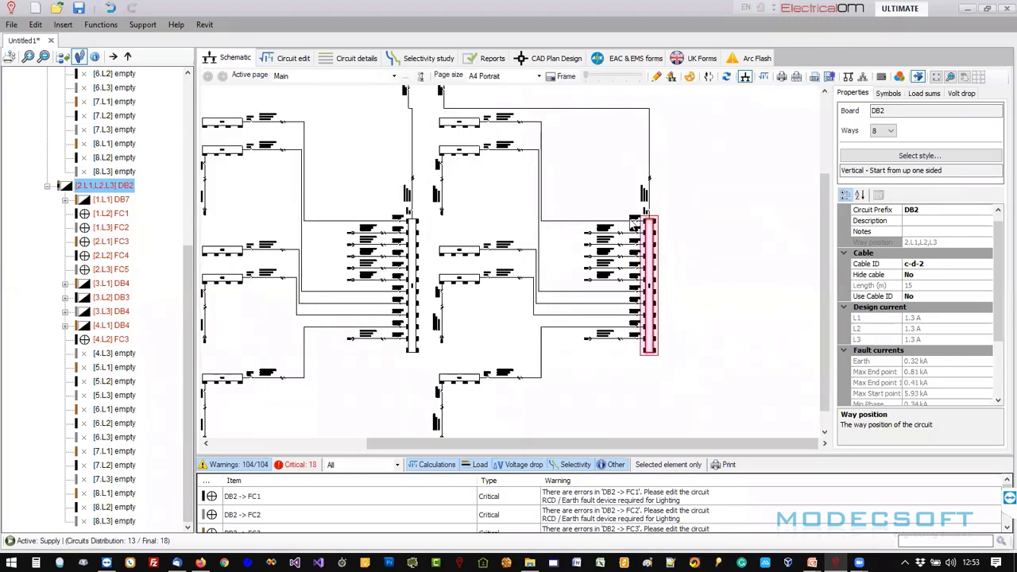
scroll(625, 238, "up", 5)
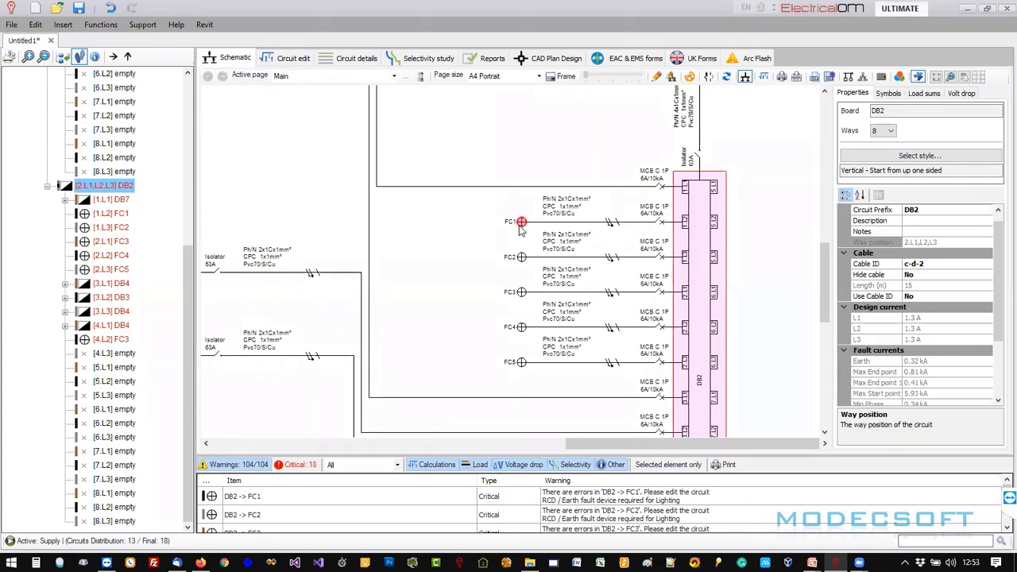
scroll(523, 232, "down", 4)
scroll(518, 229, "down", 2)
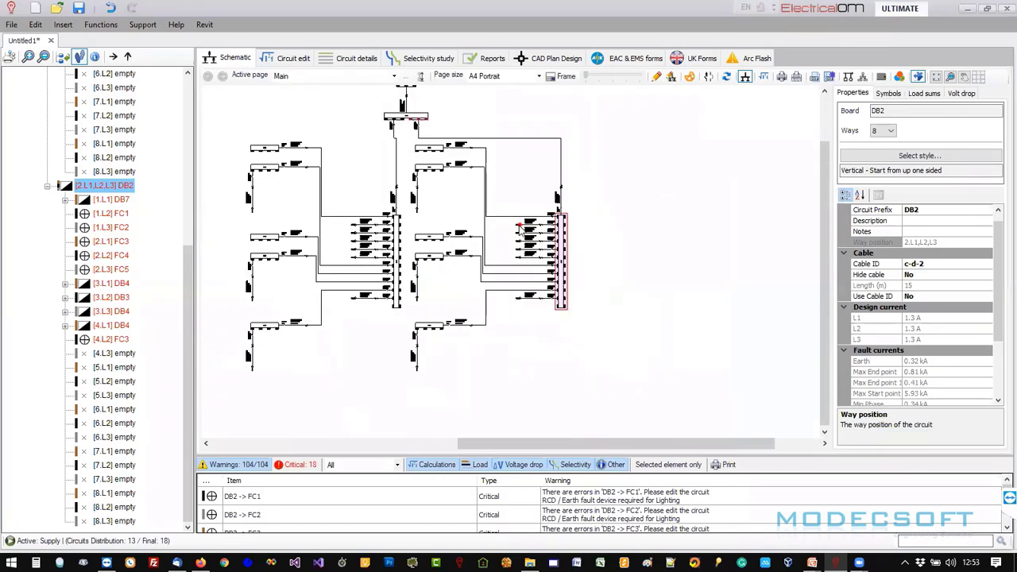
left_click(404, 123)
right_click(403, 119)
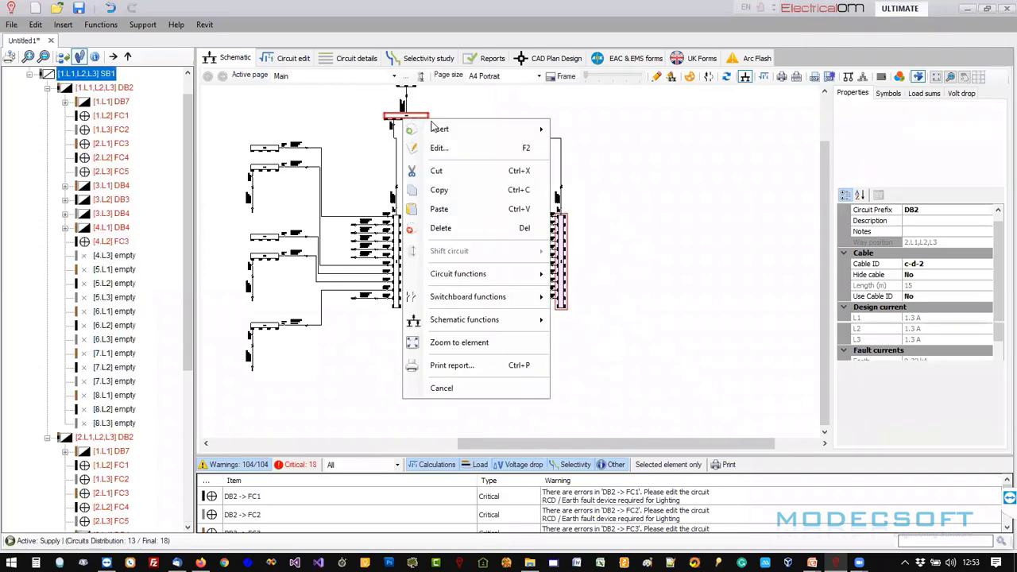
left_click(459, 211)
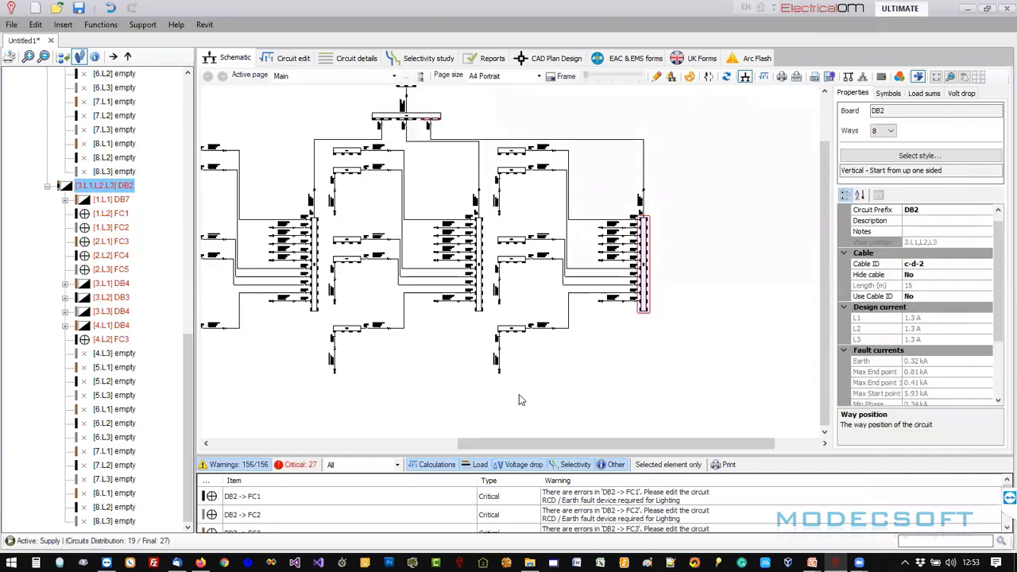
middle_click_drag(461, 387, 566, 390)
scroll(566, 389, "down", 1)
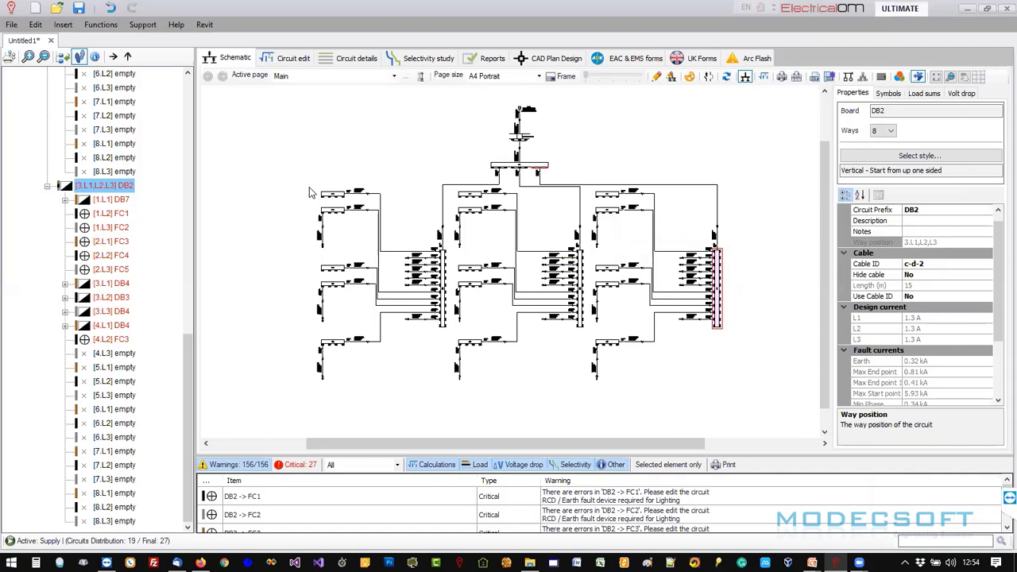
Select the five sub-boards of the first DB2 in the schematic and create separate pages for them.
left_click_drag(292, 155, 367, 398)
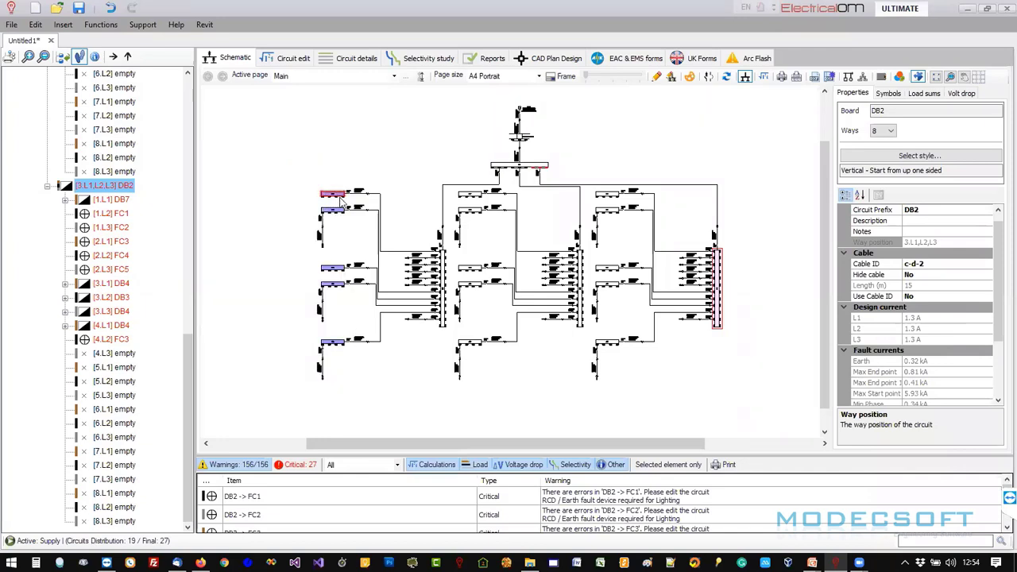
left_click_drag(278, 165, 382, 424)
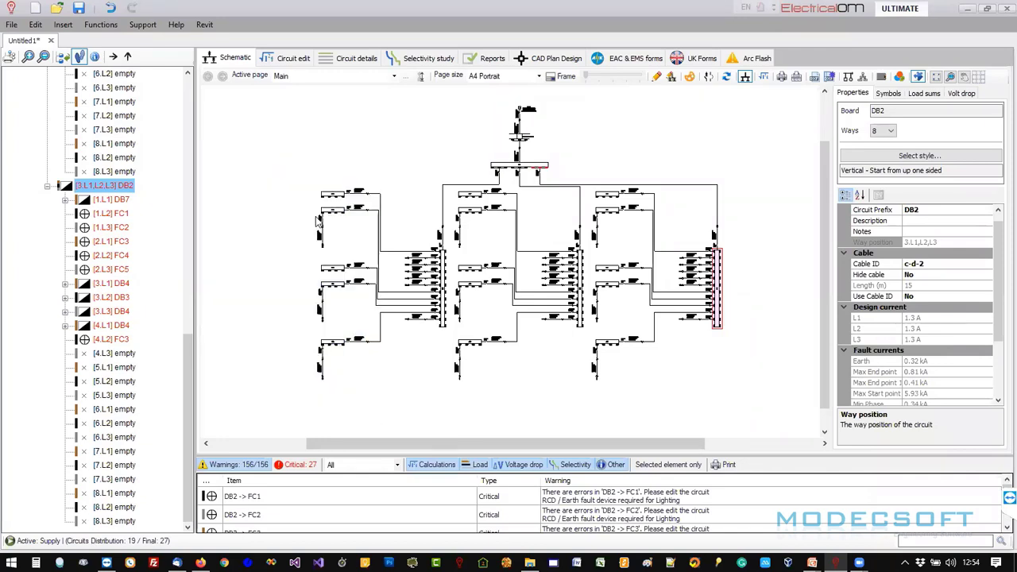
right_click(408, 351)
mouse_move(407, 351)
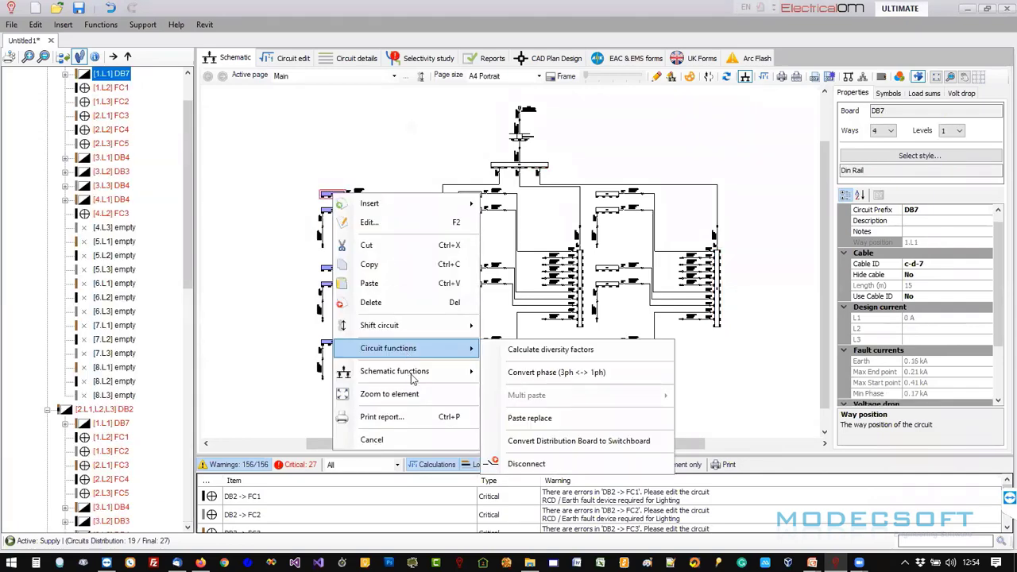
mouse_move(412, 380)
left_click(527, 407)
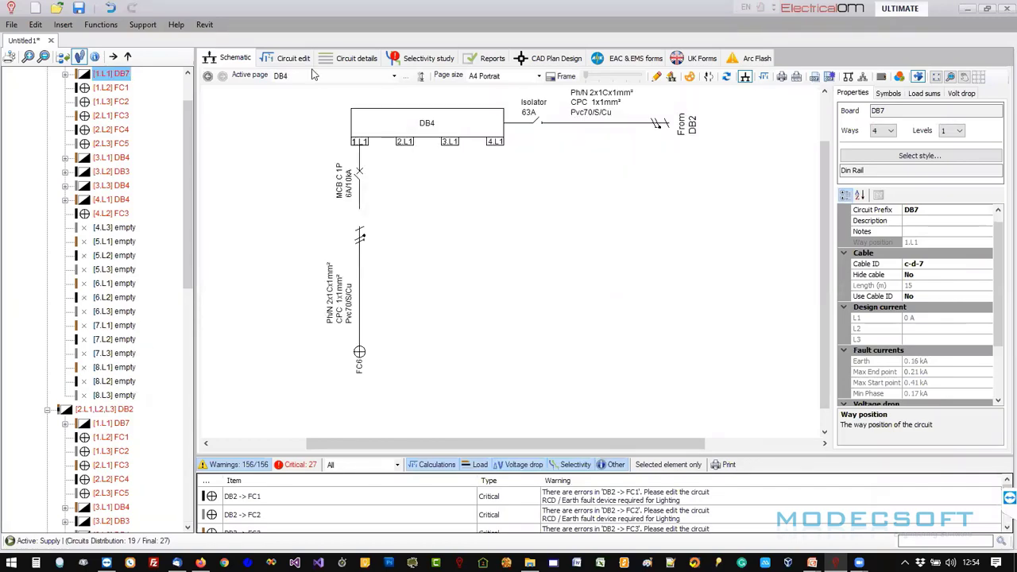
Open DB7's own page from its symbol on the Main page and show the A4 Portrait page frame.
left_click(207, 75)
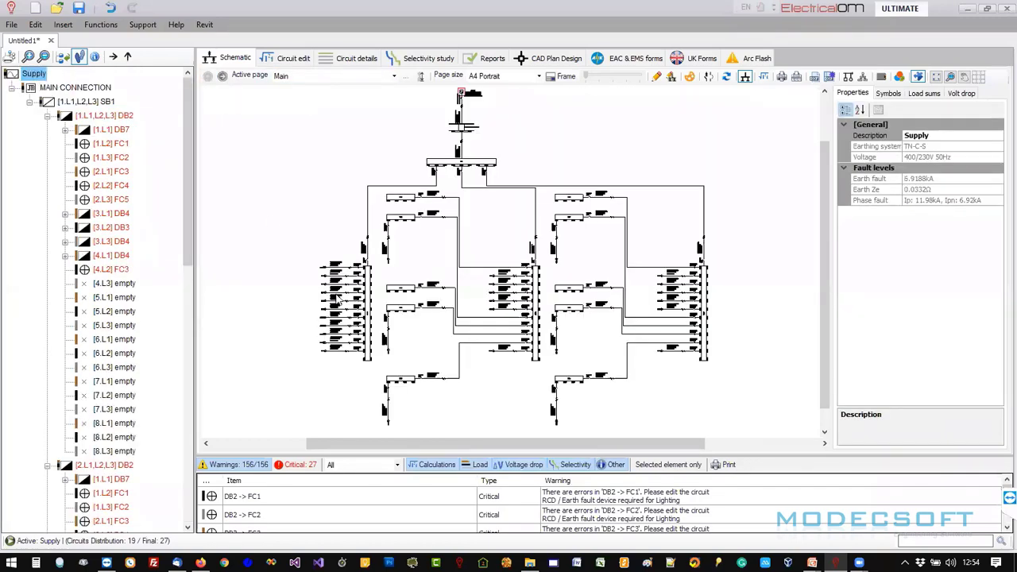
scroll(330, 270, "up", 5)
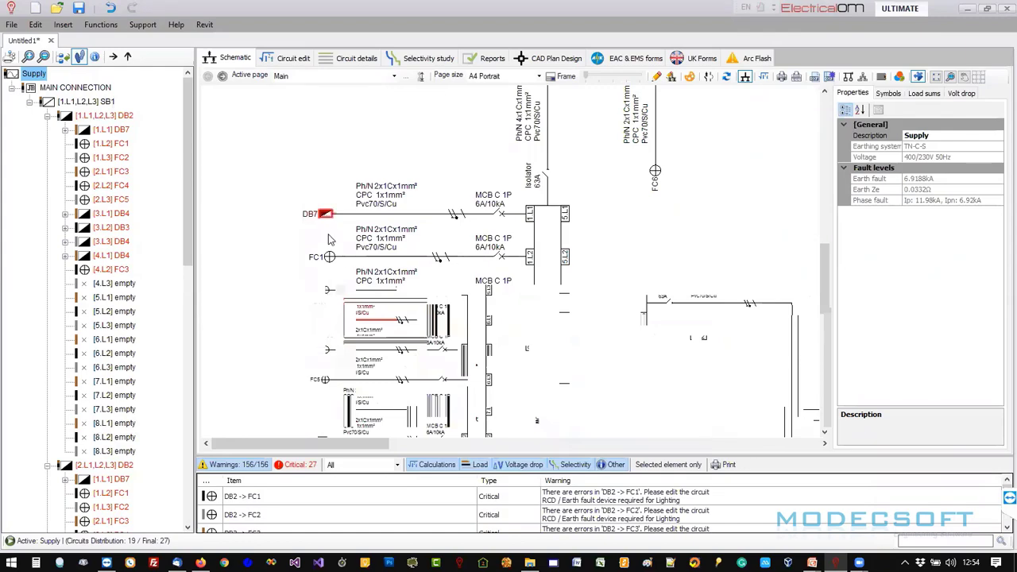
scroll(331, 238, "down", 6)
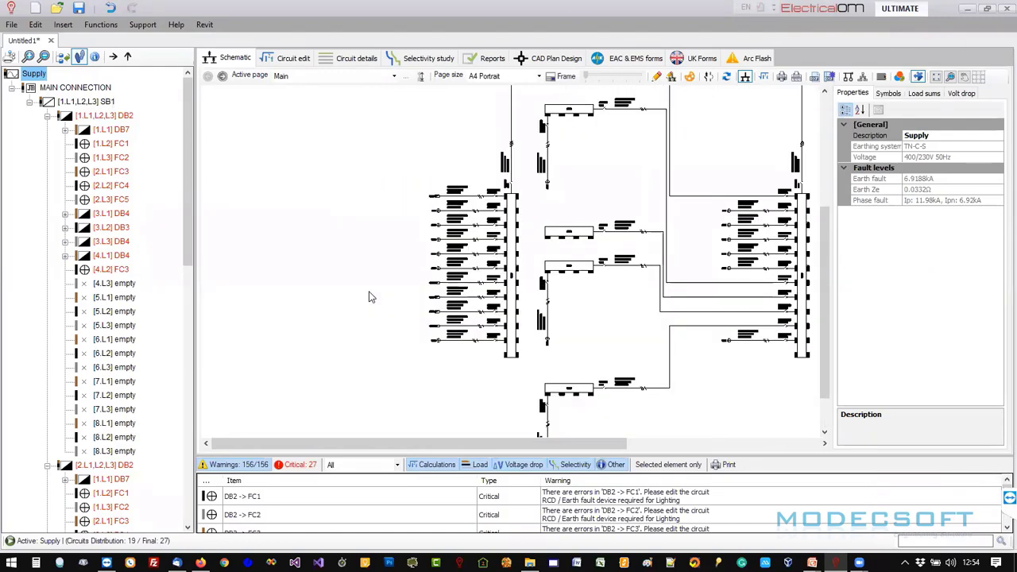
scroll(432, 205, "up", 4)
double_click(417, 185)
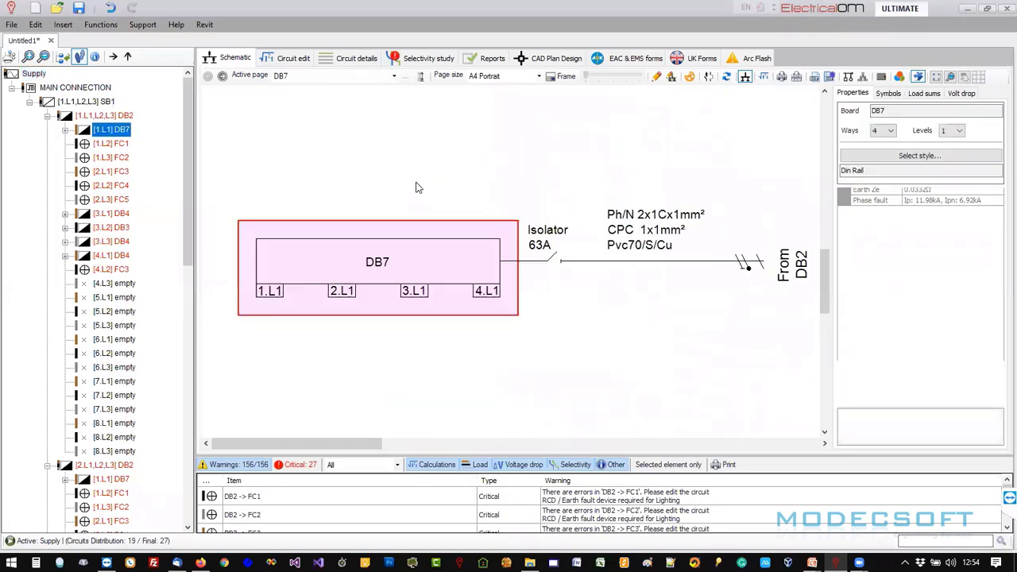
scroll(383, 221, "down", 2)
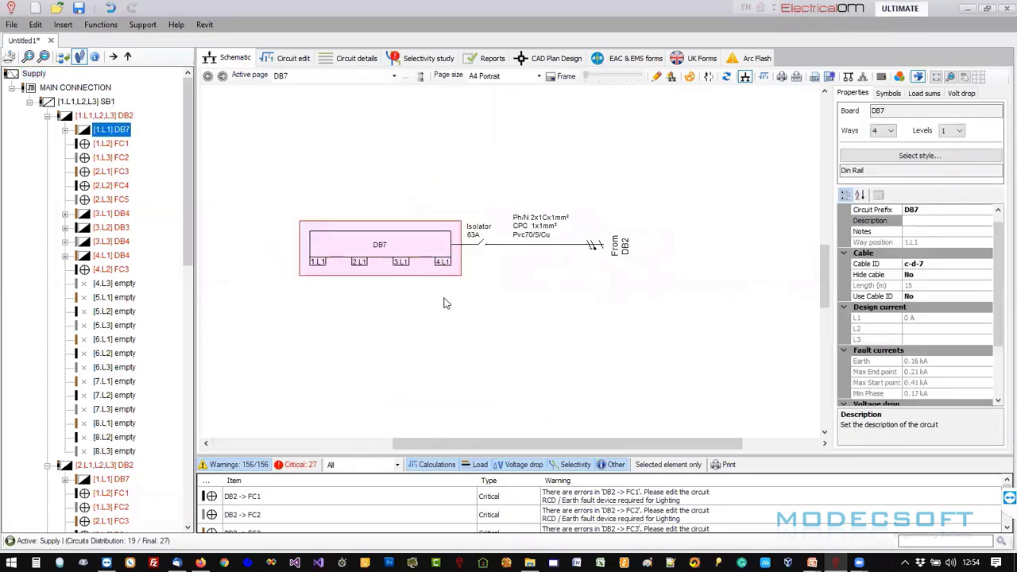
middle_click_drag(444, 303, 485, 299)
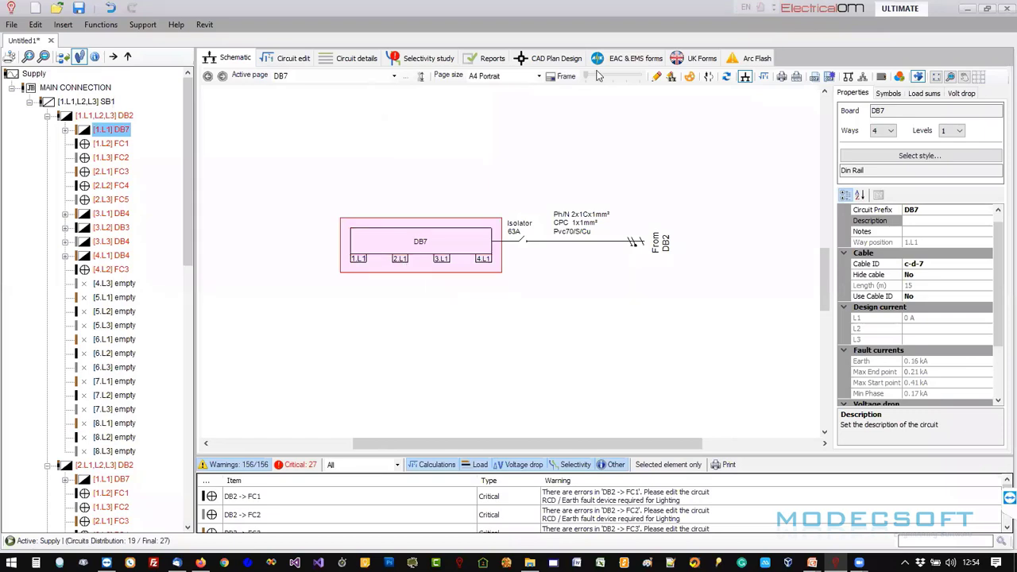
left_click(566, 75)
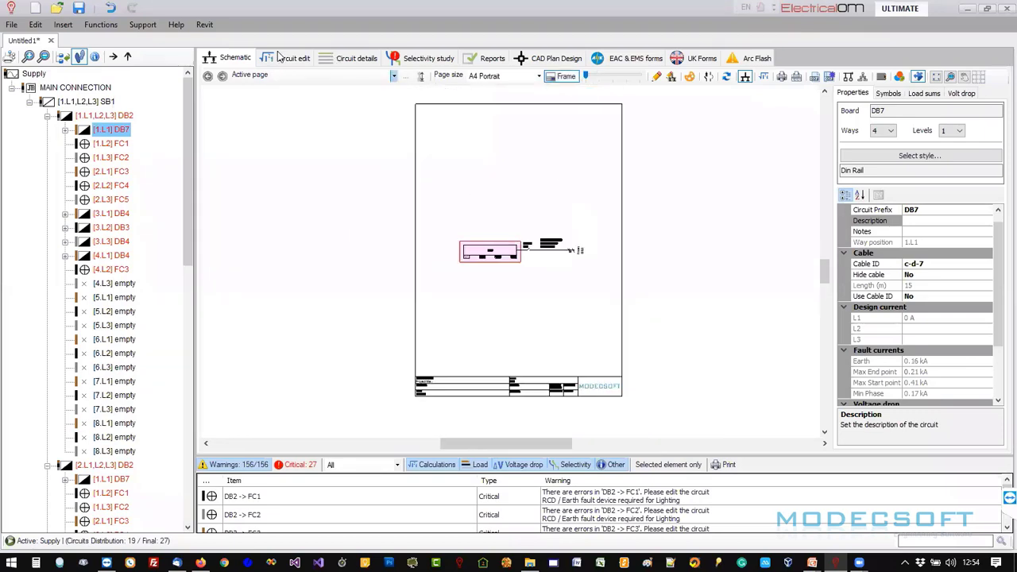
View two of the DB4 pages through the active page selection and return to the Main page.
left_click(305, 73)
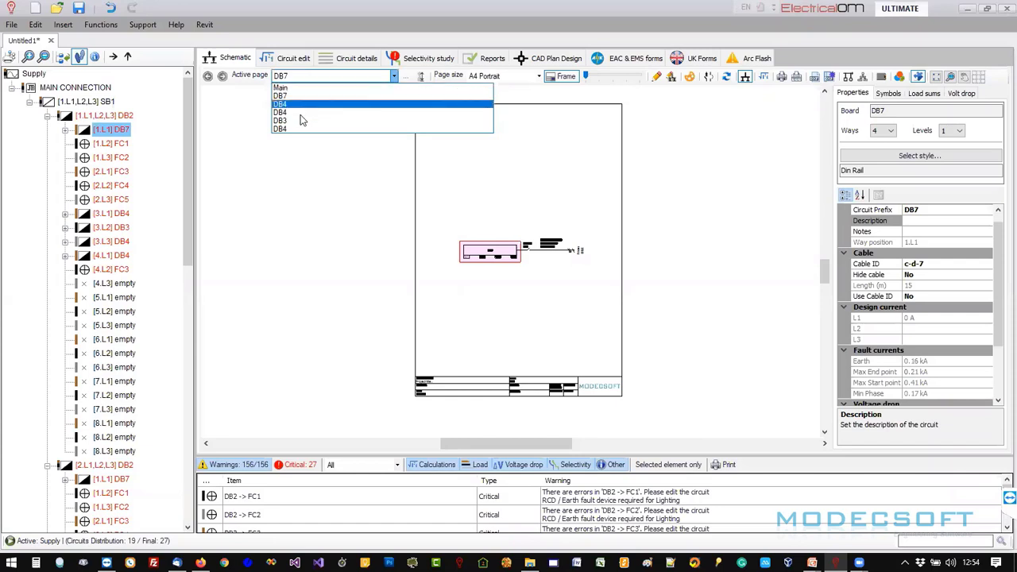
left_click(301, 104)
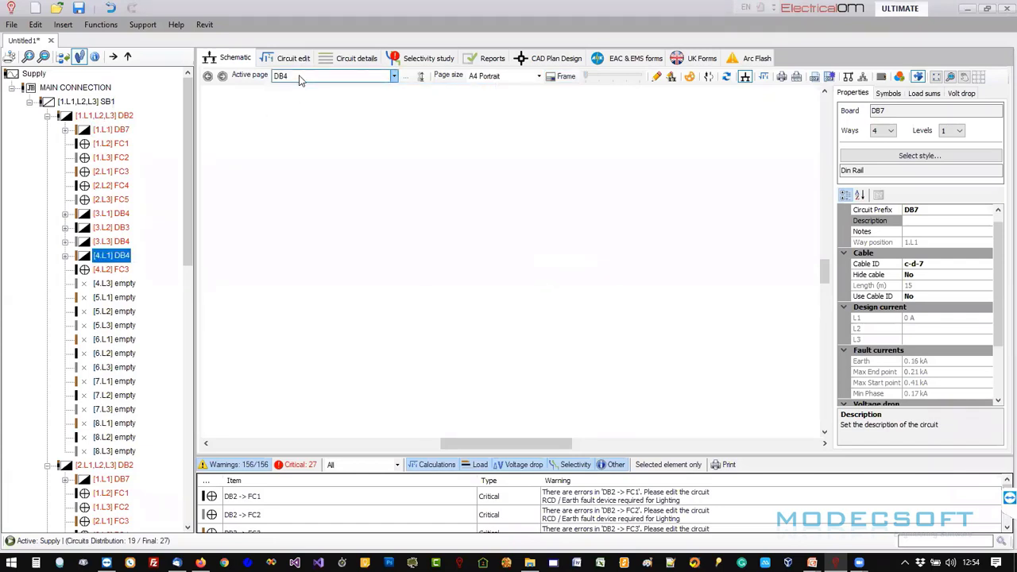
left_click(300, 77)
left_click(288, 104)
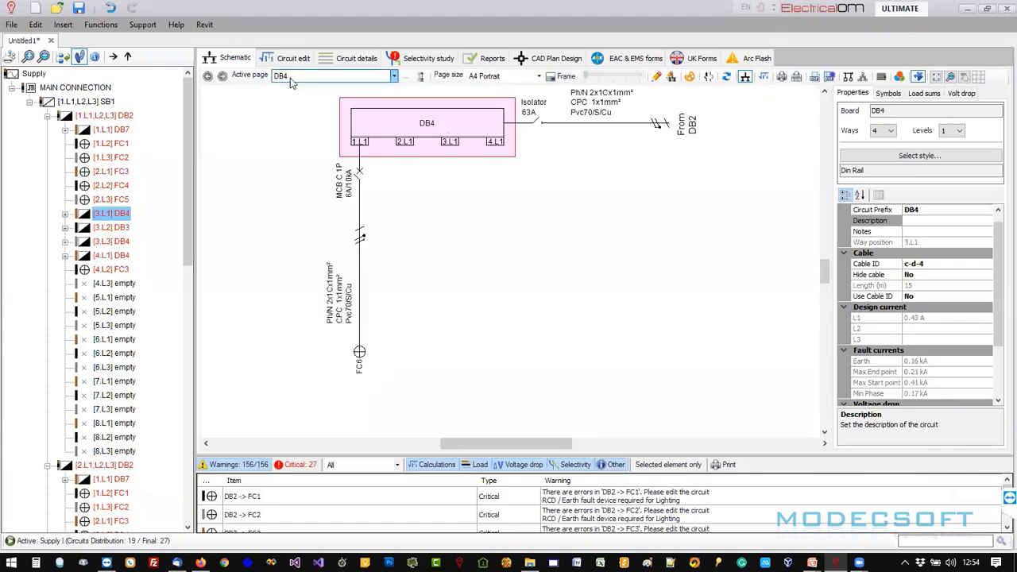
left_click(292, 77)
left_click(291, 85)
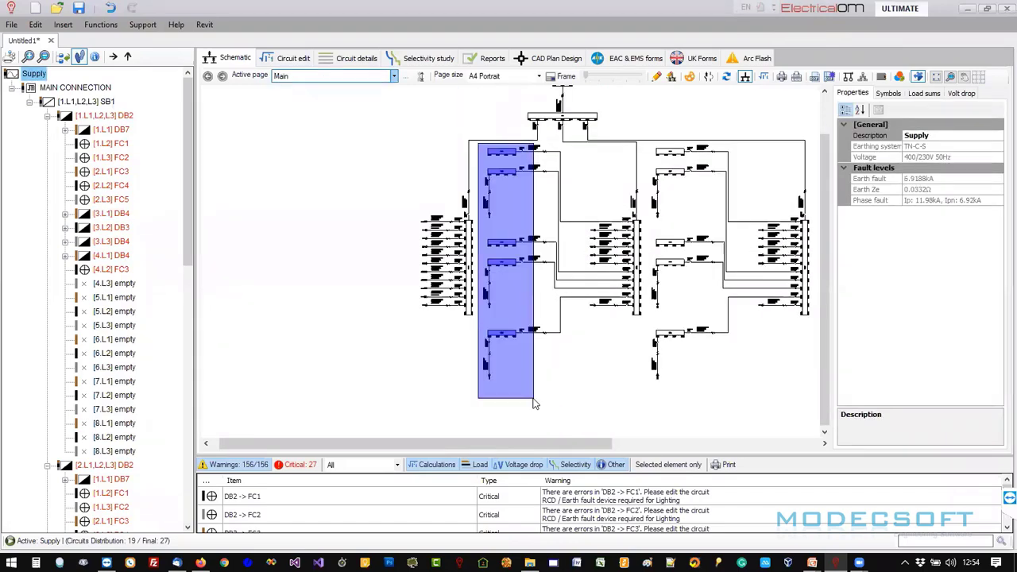
Put the five selected sub-boards of the second DB2 into compacted mode.
right_click(502, 150)
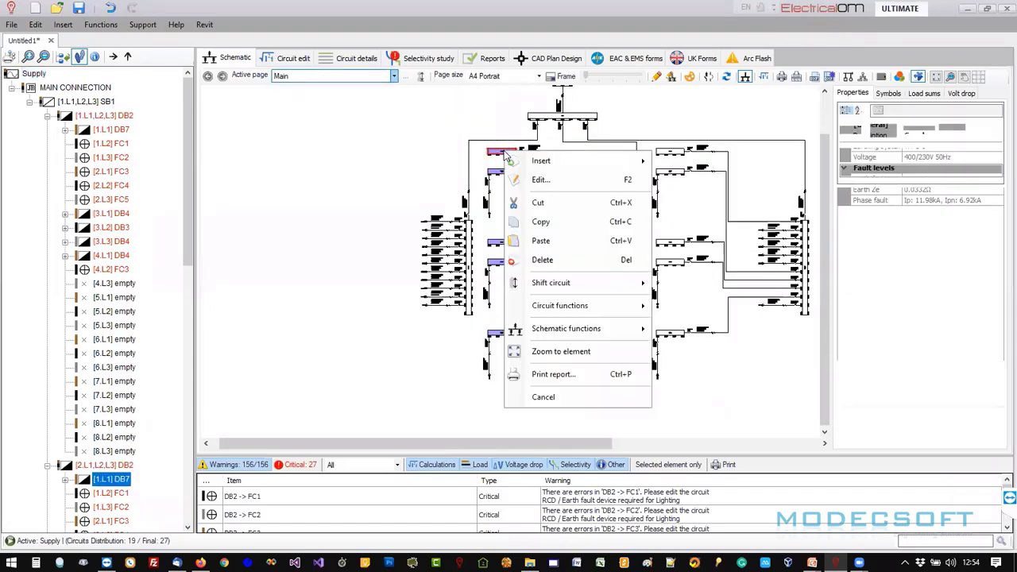
mouse_move(561, 329)
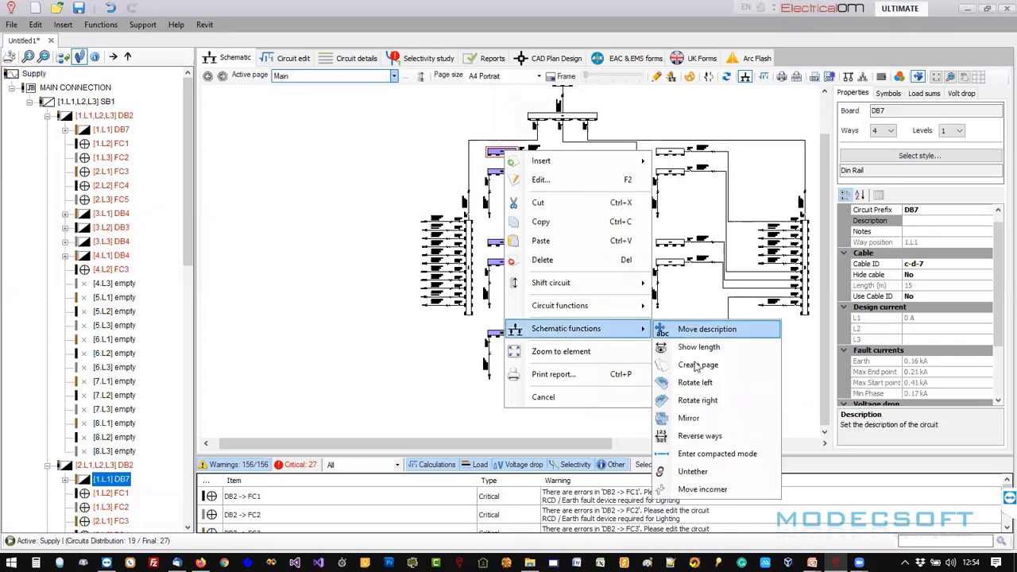
left_click(718, 453)
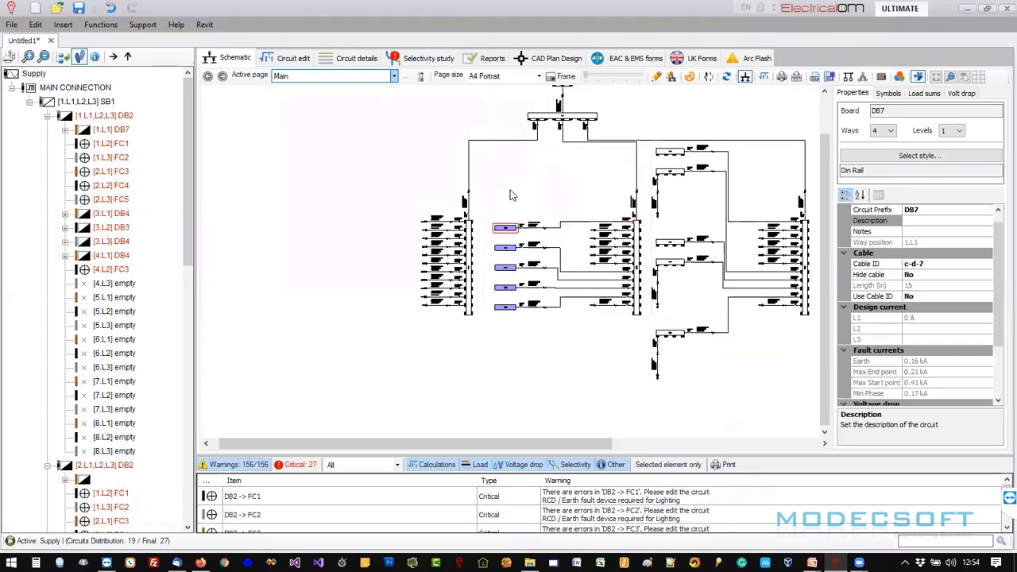
Examine the compacted sub-boards of the second DB2 and expand its DB7 in the circuit tree to check the ways.
scroll(512, 230, "up", 3)
scroll(512, 231, "up", 1)
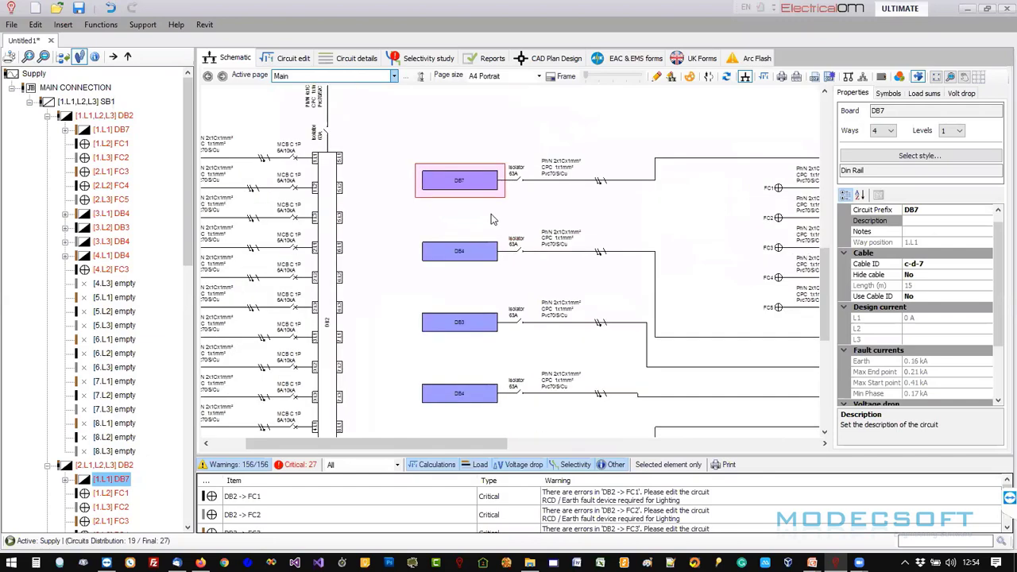
left_click(491, 214)
scroll(477, 186, "up", 1)
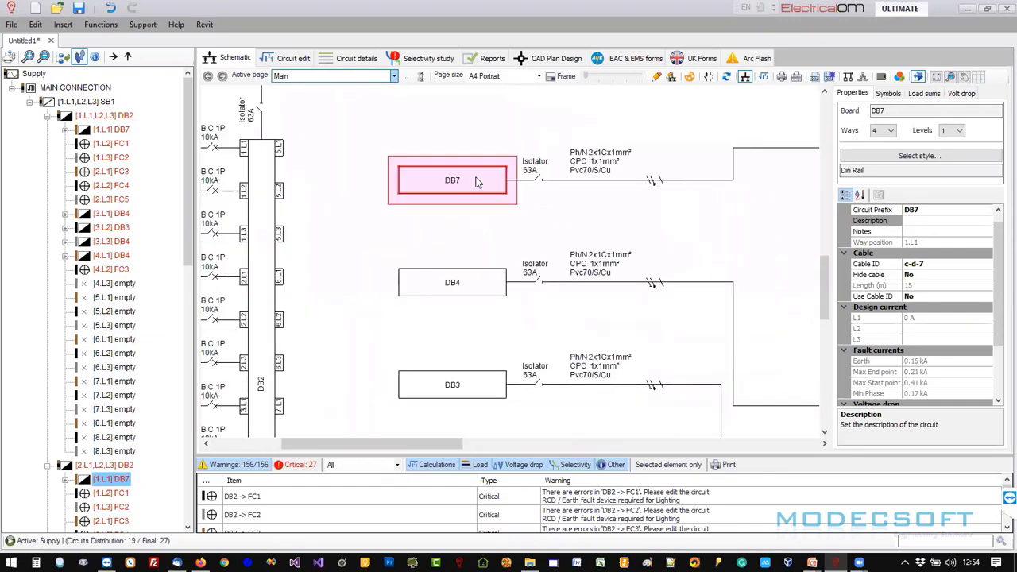
scroll(477, 182, "down", 5)
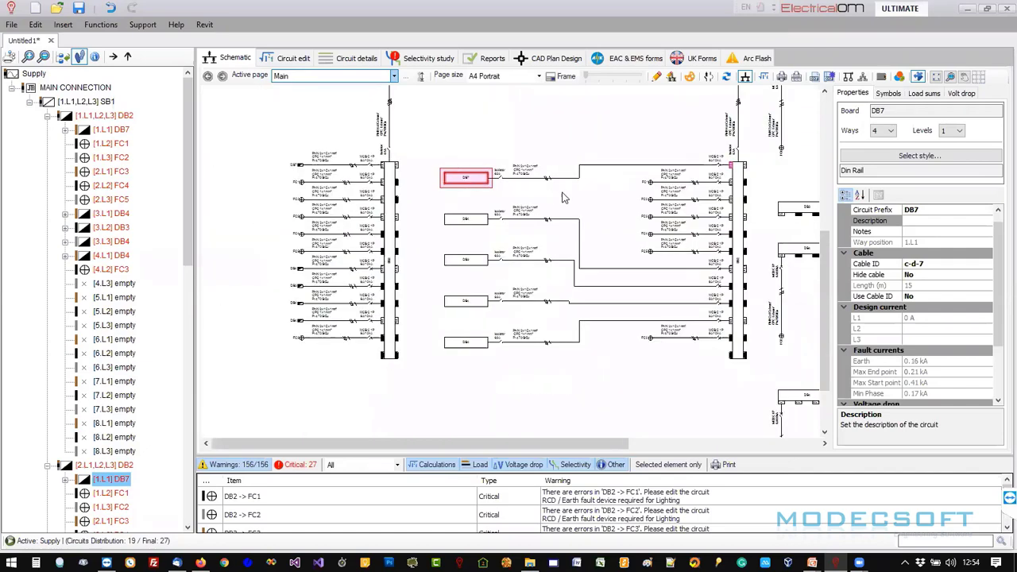
middle_click_drag(547, 191, 437, 150)
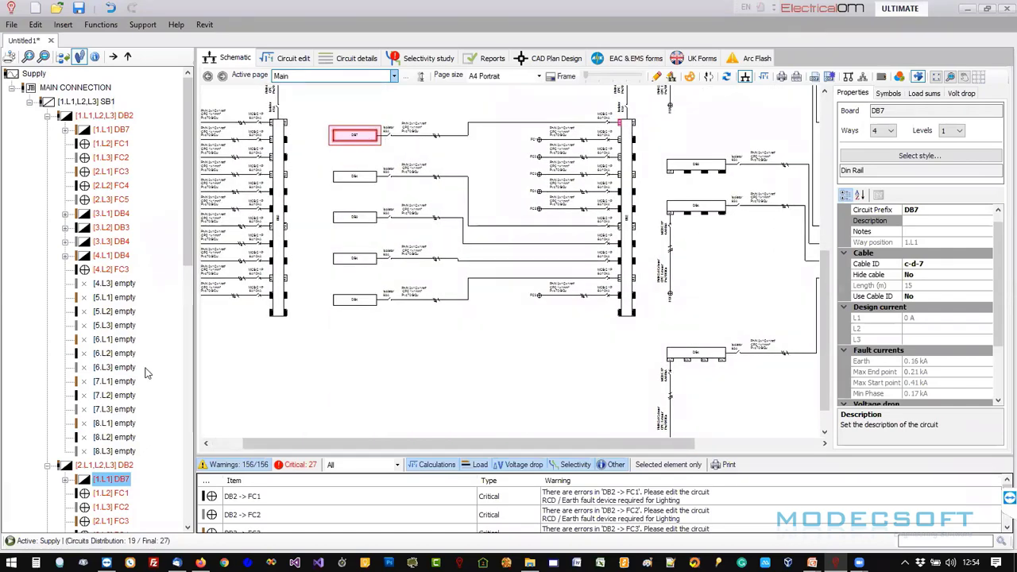
scroll(187, 276, "down", 4)
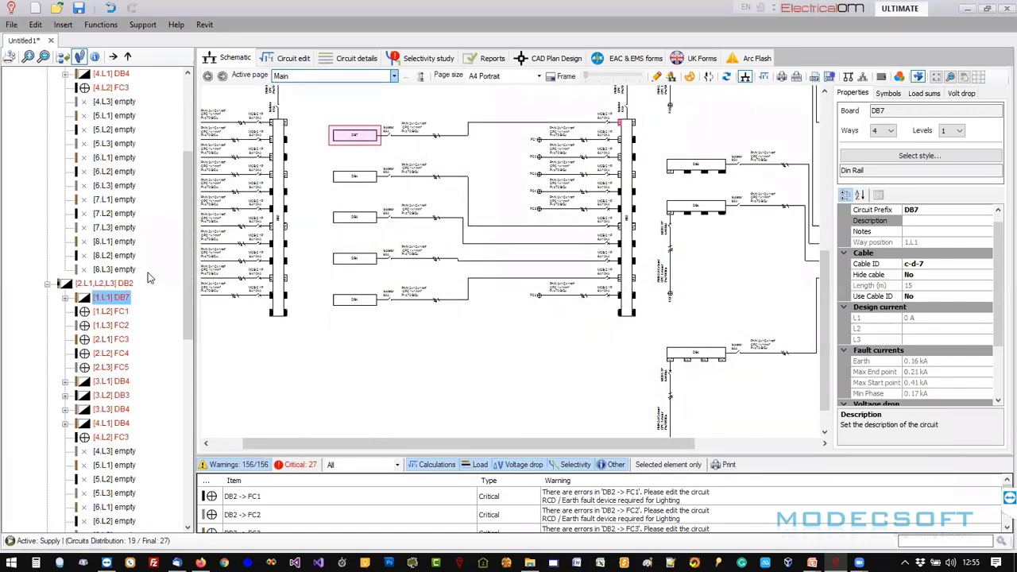
left_click(65, 297)
left_click(341, 215)
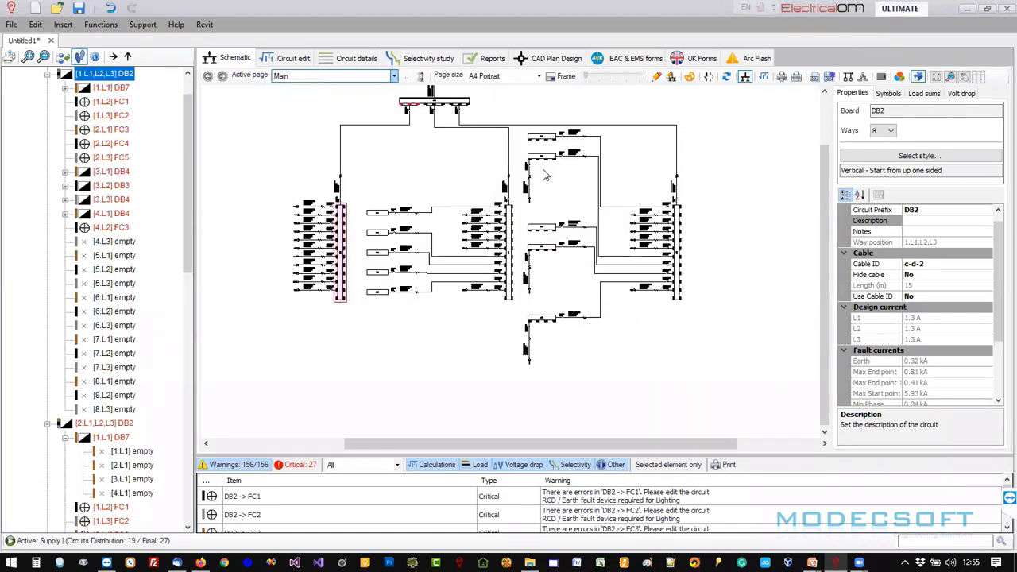
left_click_drag(524, 133, 567, 374)
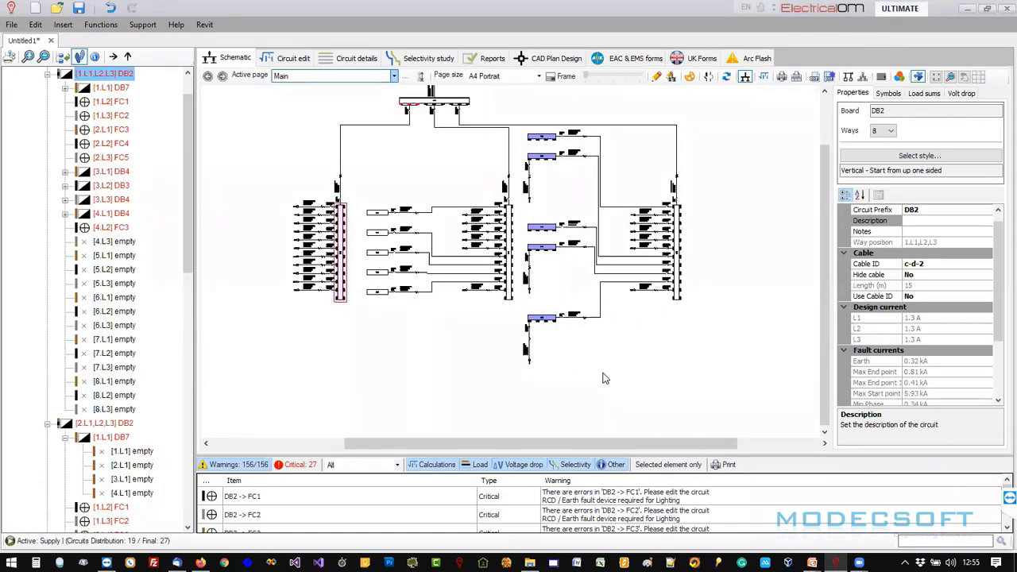
right_click(340, 210)
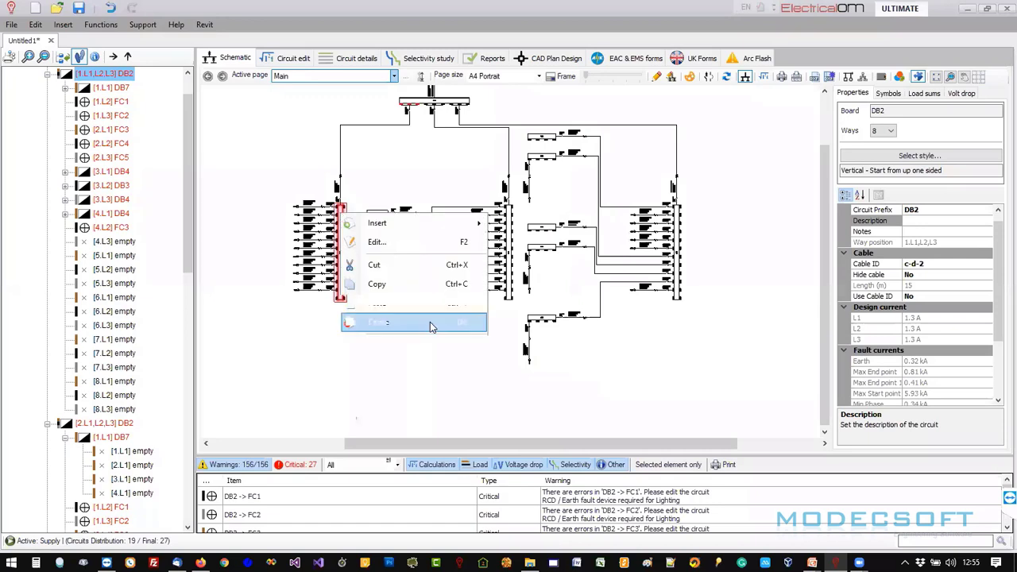
mouse_move(435, 399)
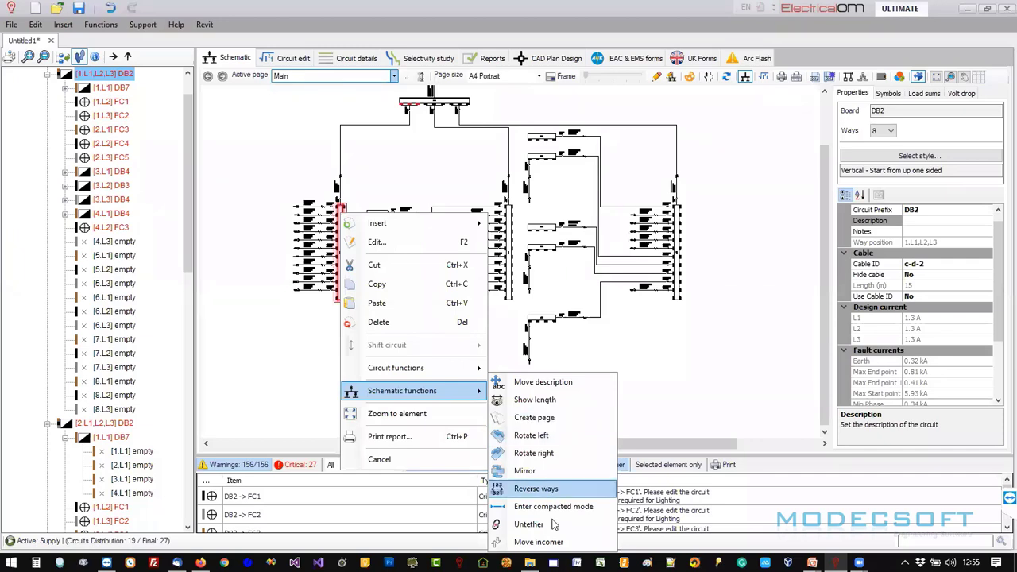
left_click(663, 337)
Untether the five sub-boards of the third DB2 and place them to the right of that board in the schematic.
left_click_drag(518, 126, 593, 400)
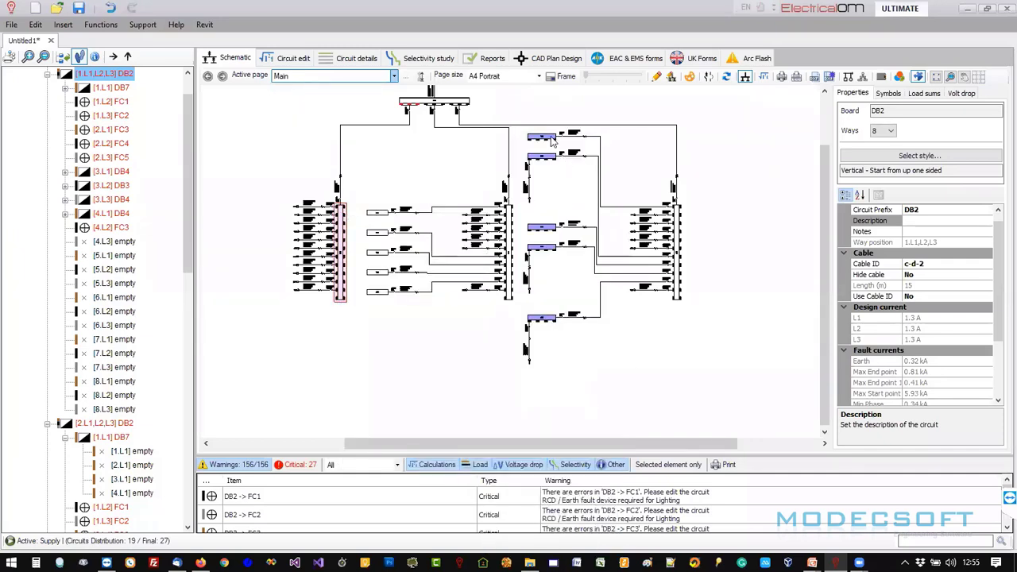
right_click(638, 427)
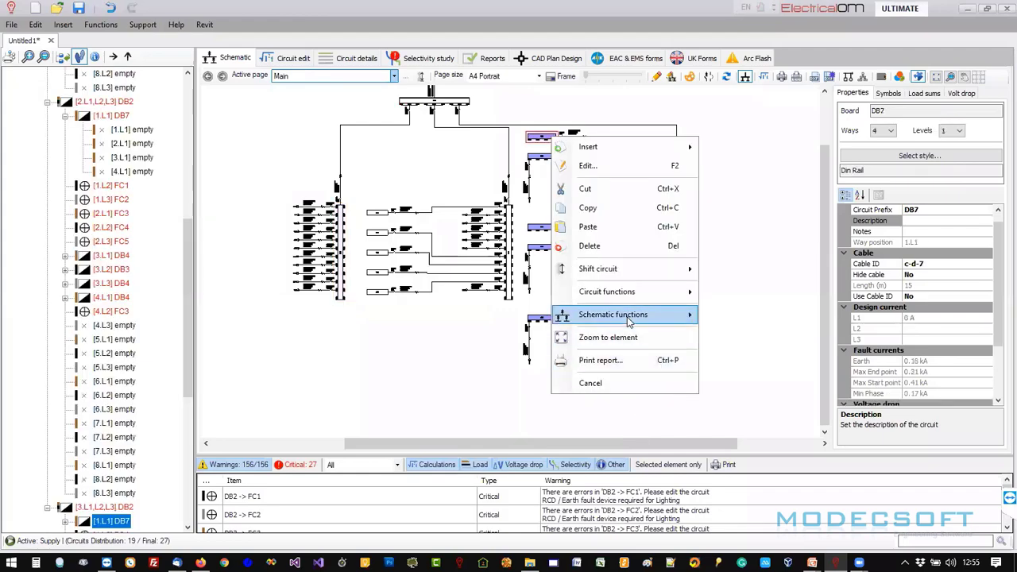
mouse_move(563, 316)
left_click(752, 460)
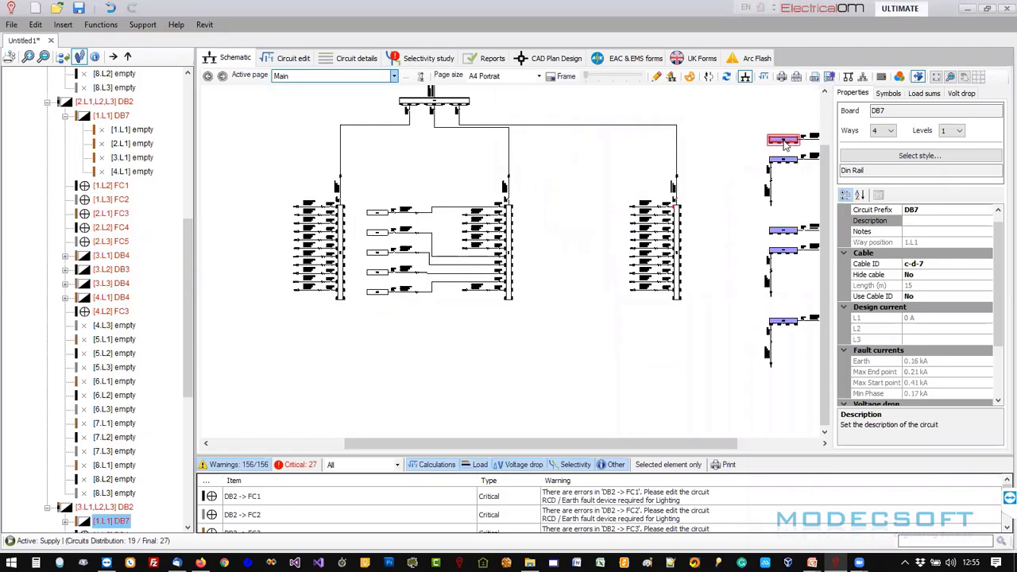
Examine the sub-board references on the third DB2 and the untethered boards, selecting DB3 to check its way.
scroll(731, 186, "up", 3)
scroll(548, 249, "up", 3)
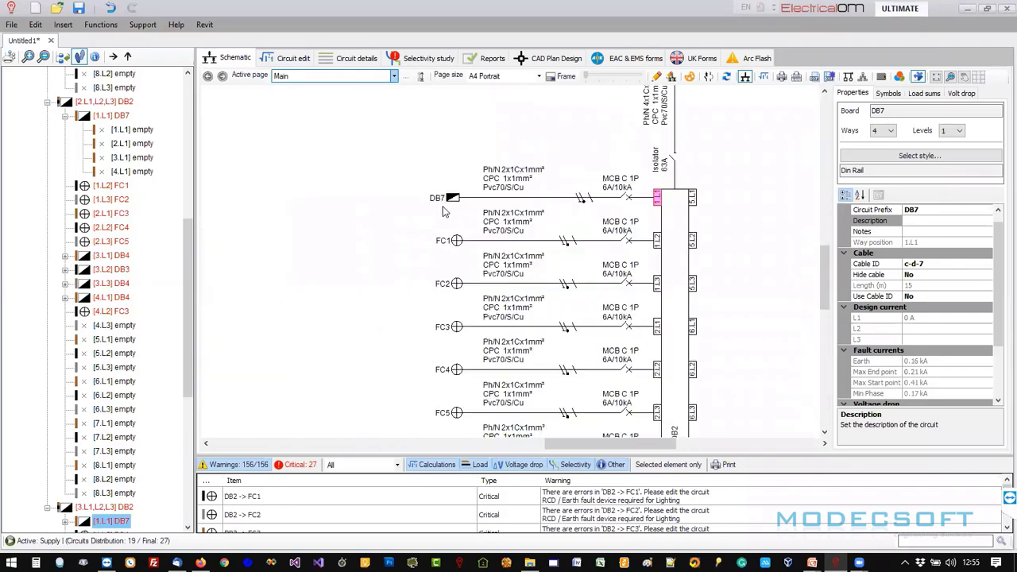
scroll(433, 318, "down", 2)
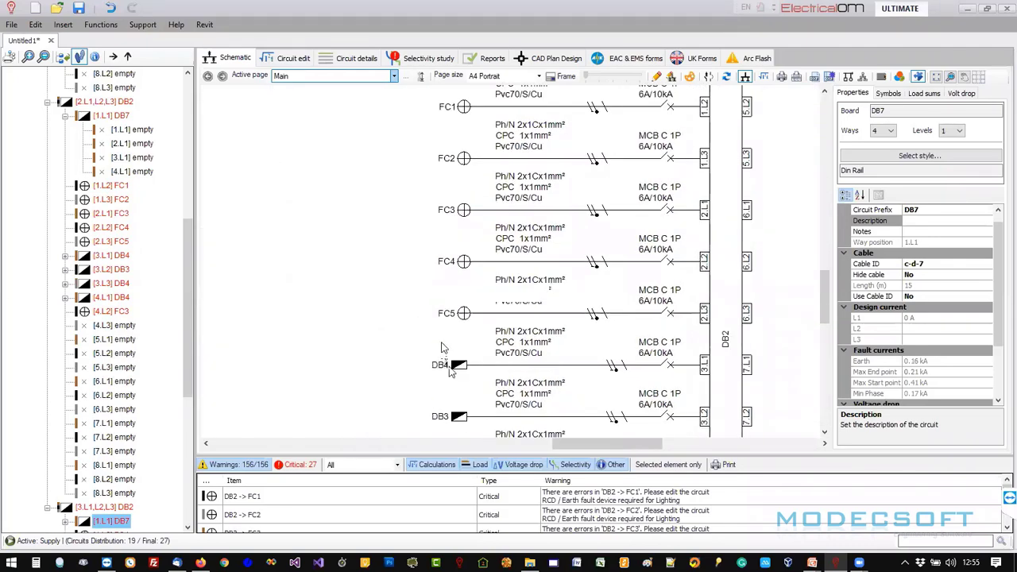
scroll(454, 364, "up", 1)
scroll(459, 365, "down", 1)
scroll(459, 365, "down", 2)
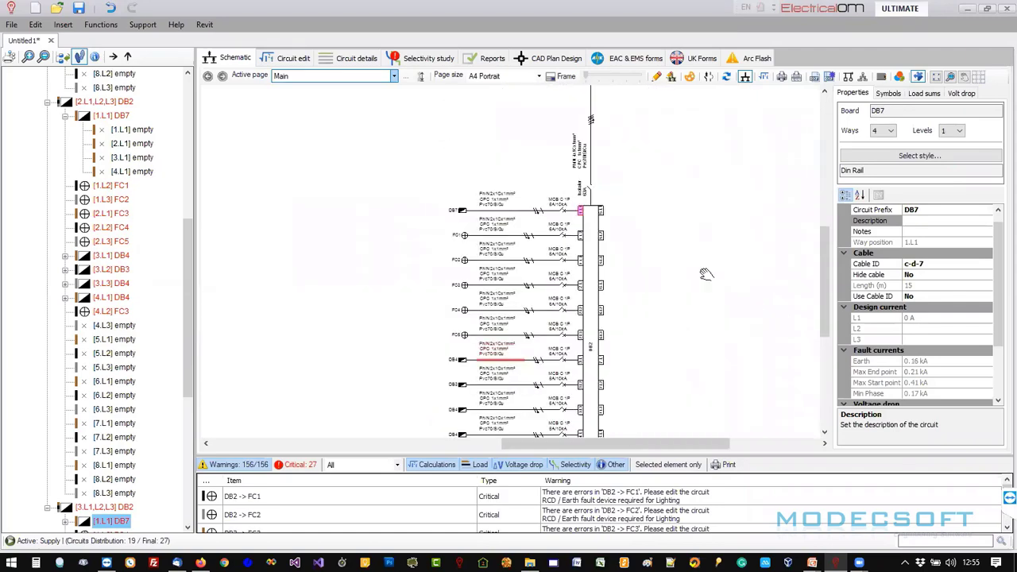
middle_click_drag(706, 275, 418, 304)
scroll(431, 294, "down", 1)
scroll(435, 286, "down", 1)
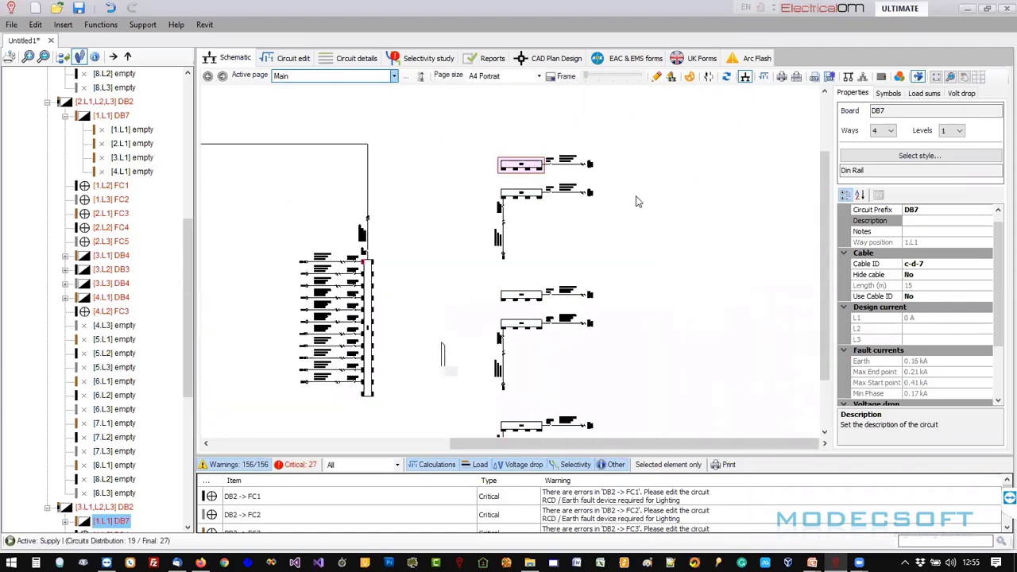
left_click(523, 296)
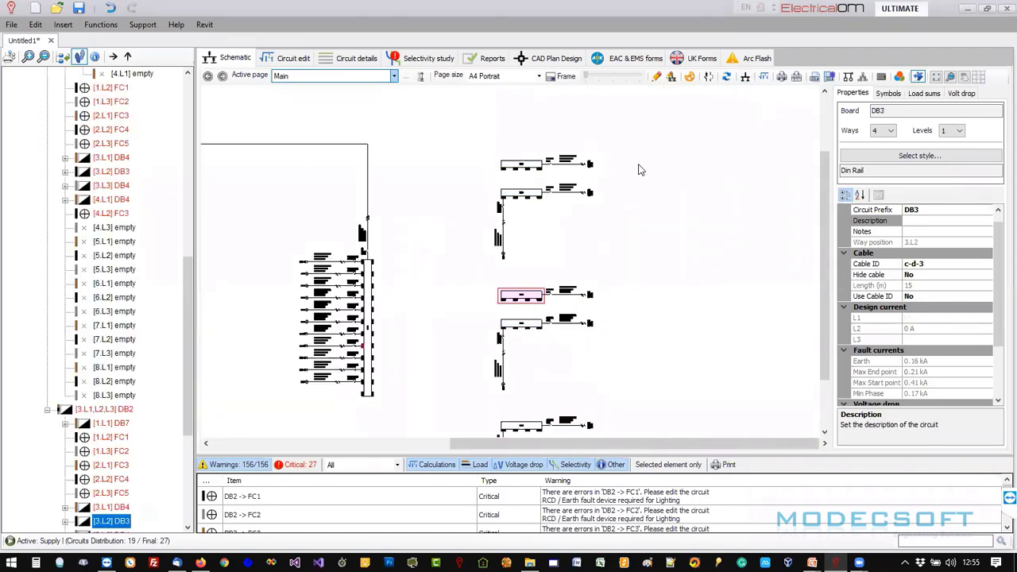
Rearrange the untethered DB3 and DB4 boards of the third DB2 into a compact two-column block.
left_click_drag(524, 298, 648, 167)
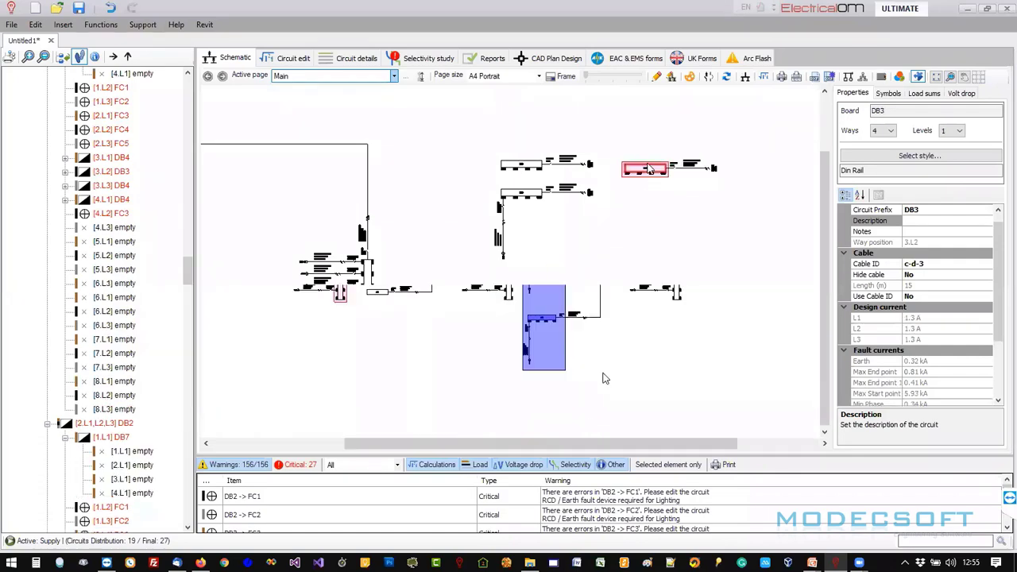
left_click(522, 323)
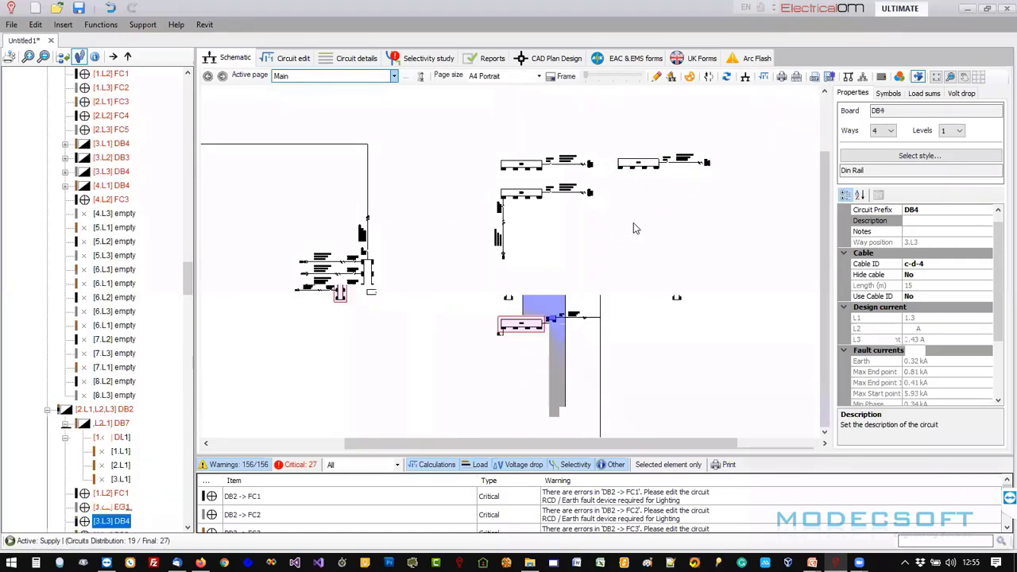
left_click_drag(537, 333, 653, 201)
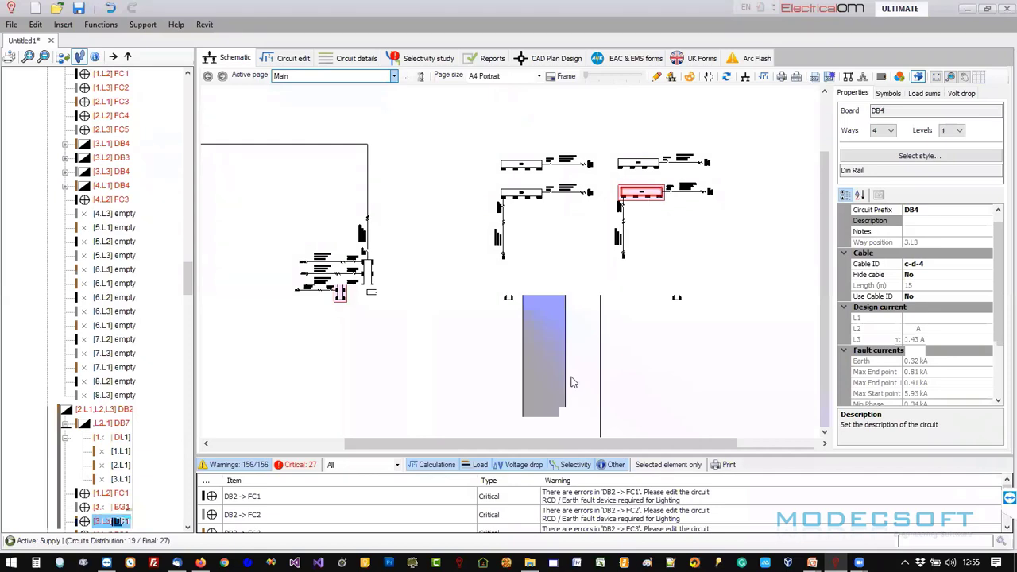
left_click(534, 426)
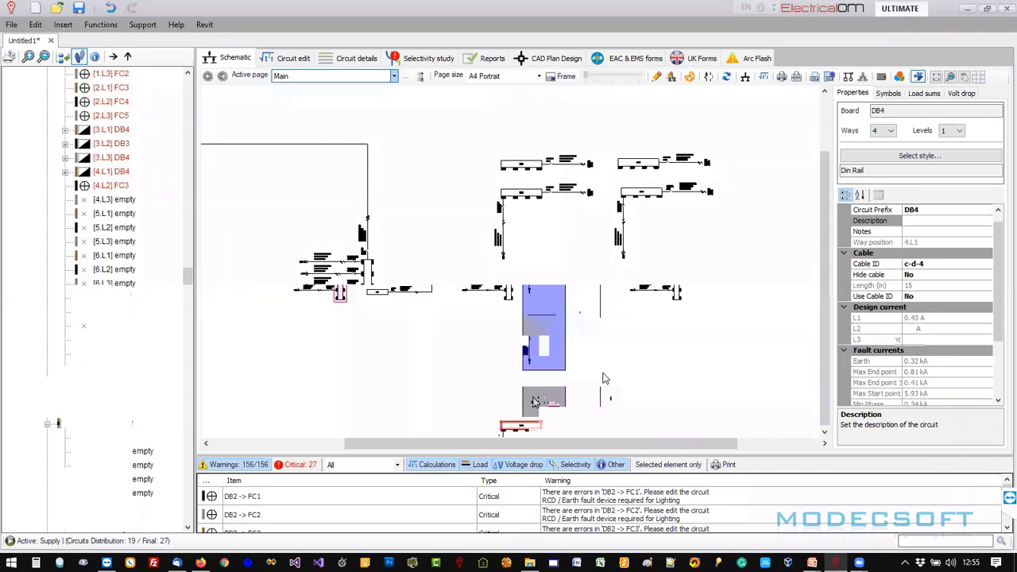
left_click_drag(534, 347, 518, 281)
Move the block of five untethered boards closer to the third DB2.
left_click_drag(462, 148, 739, 340)
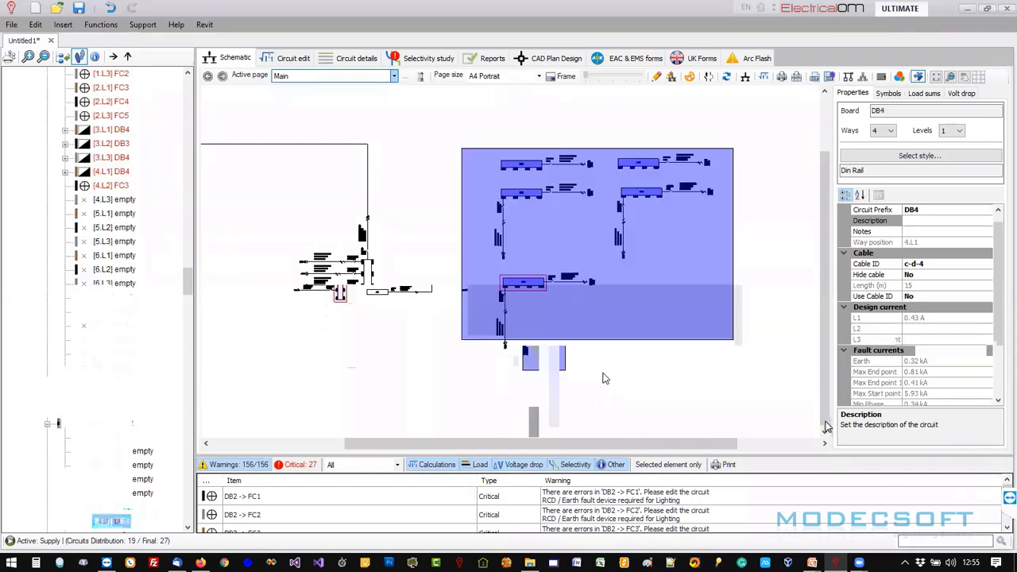
left_click_drag(530, 167, 445, 273)
left_click(441, 228)
scroll(440, 228, "down", 1)
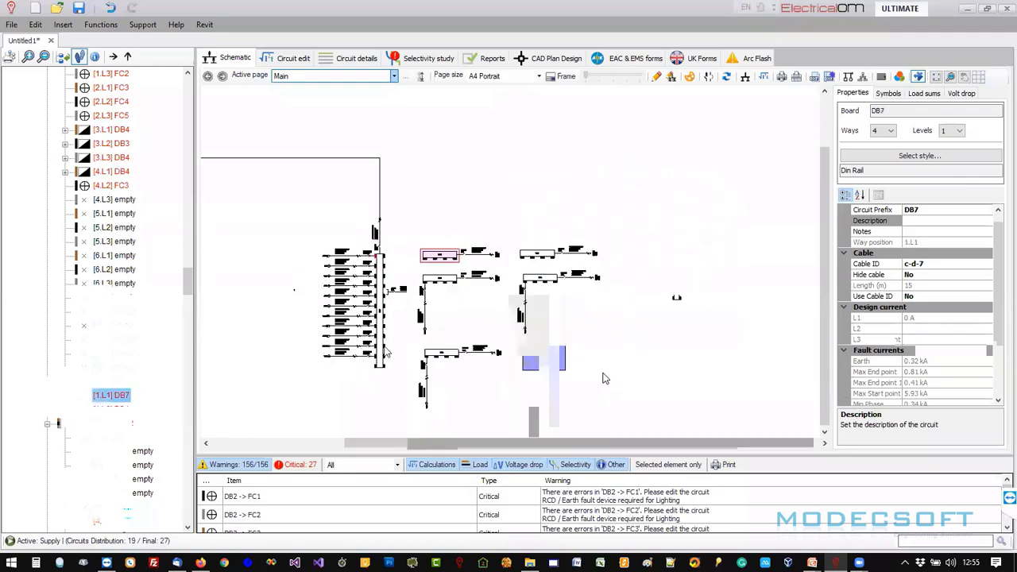
Select the third DB2 fed from SB1 and open its cables schedule.
scroll(384, 344, "up", 2)
scroll(414, 340, "up", 1)
middle_click_drag(414, 340, 571, 305)
scroll(455, 328, "down", 6)
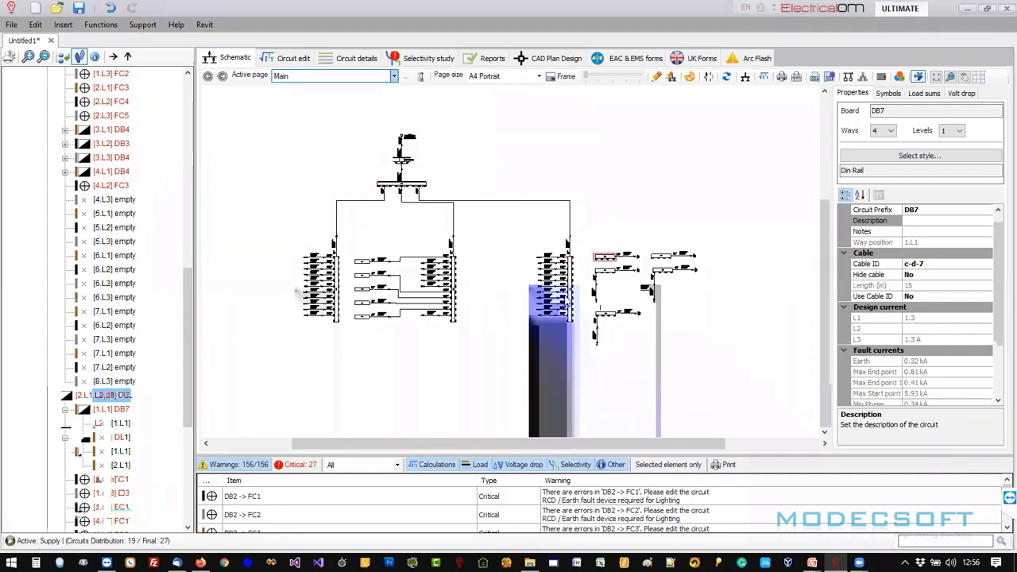
left_click(573, 293)
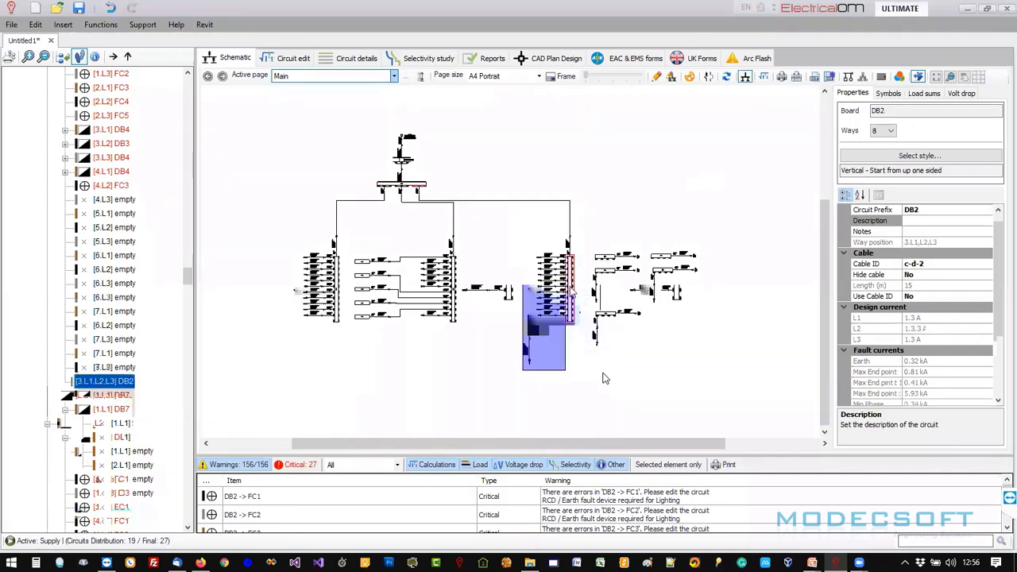
scroll(572, 291, "up", 4)
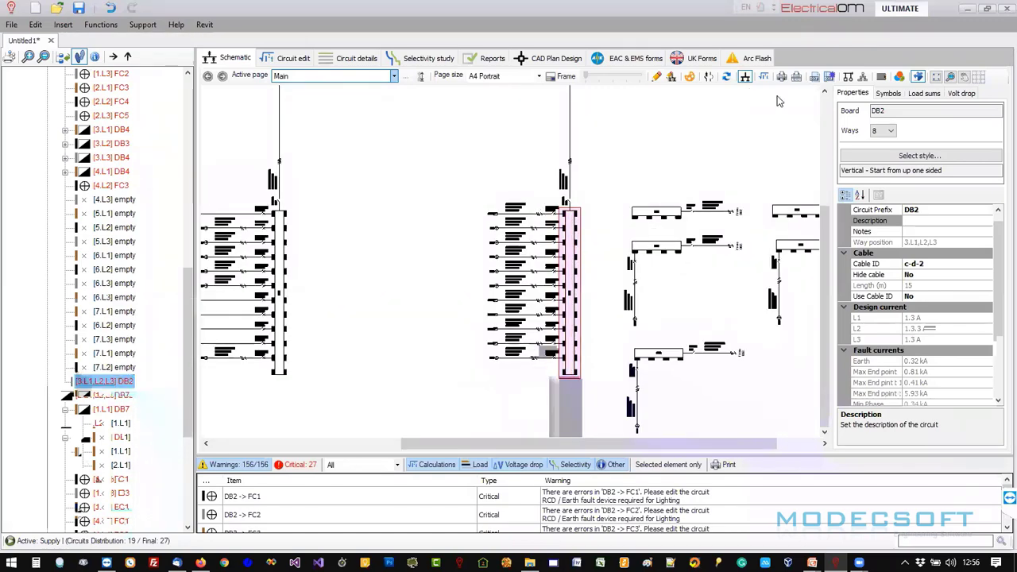
left_click(879, 79)
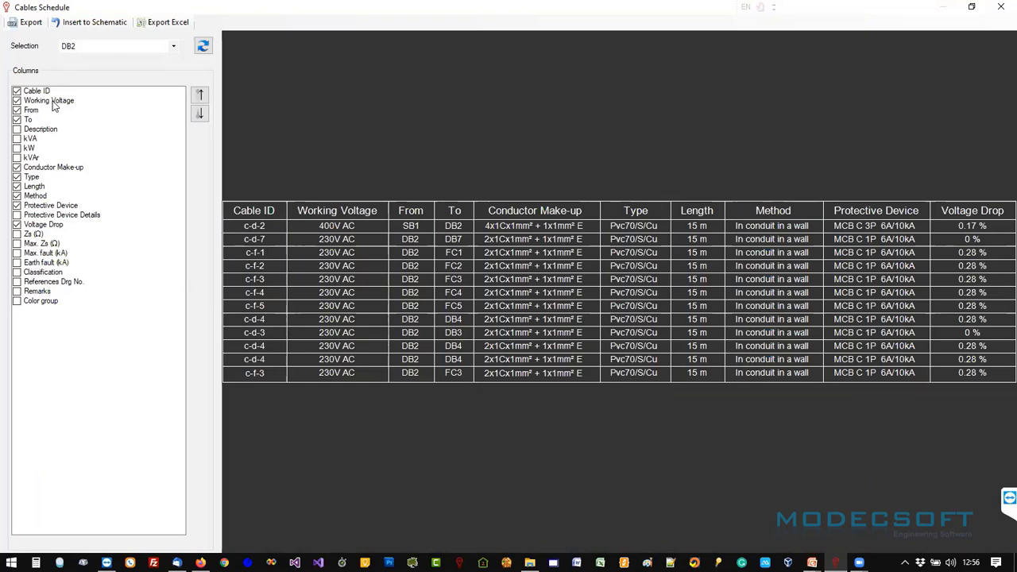
Add the kVA, kVAr, Zs and Max. Zs columns to the DB2 cables schedule and refresh the table.
left_click(16, 139)
left_click(16, 157)
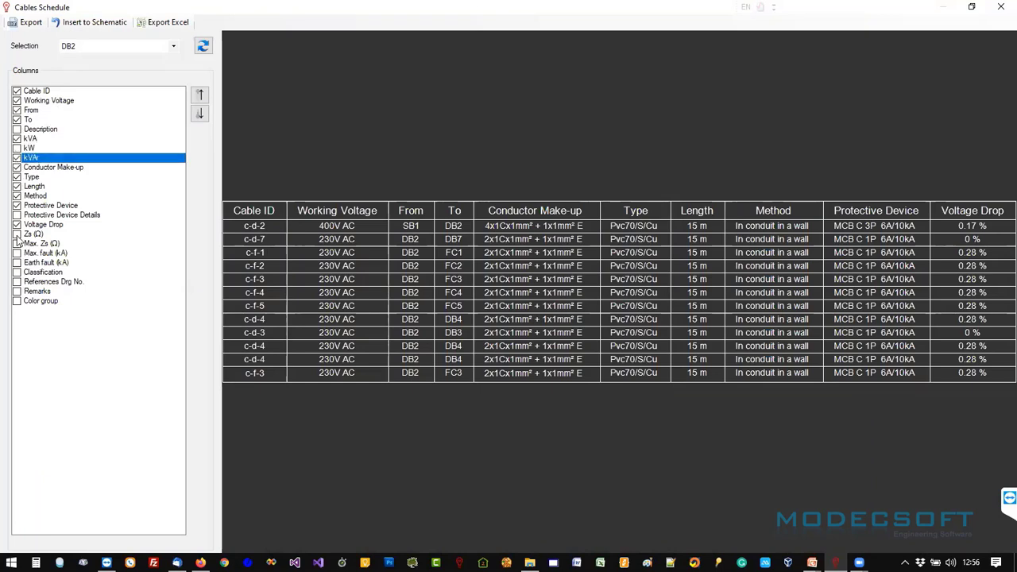
left_click(17, 234)
left_click(17, 244)
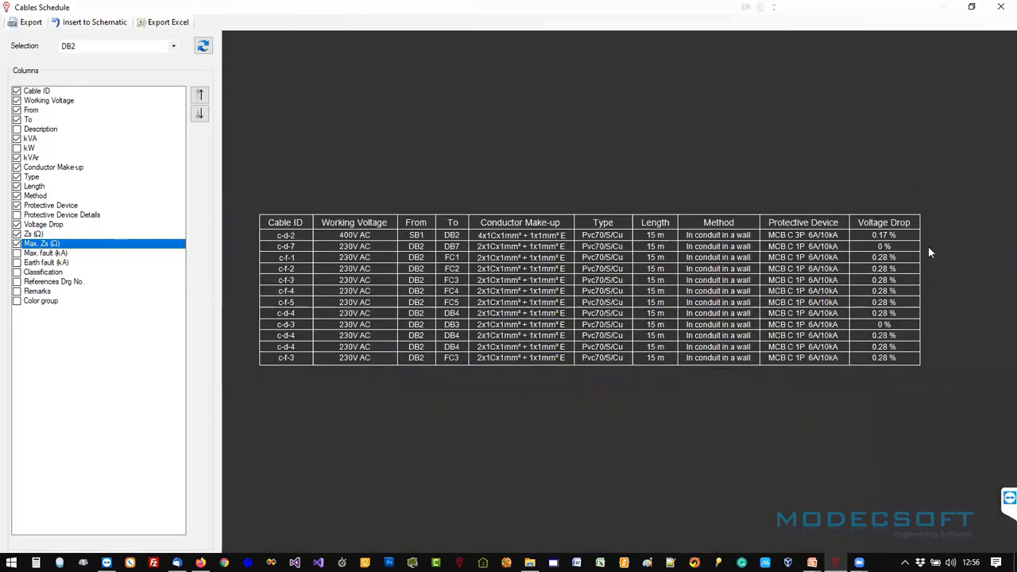
left_click(203, 47)
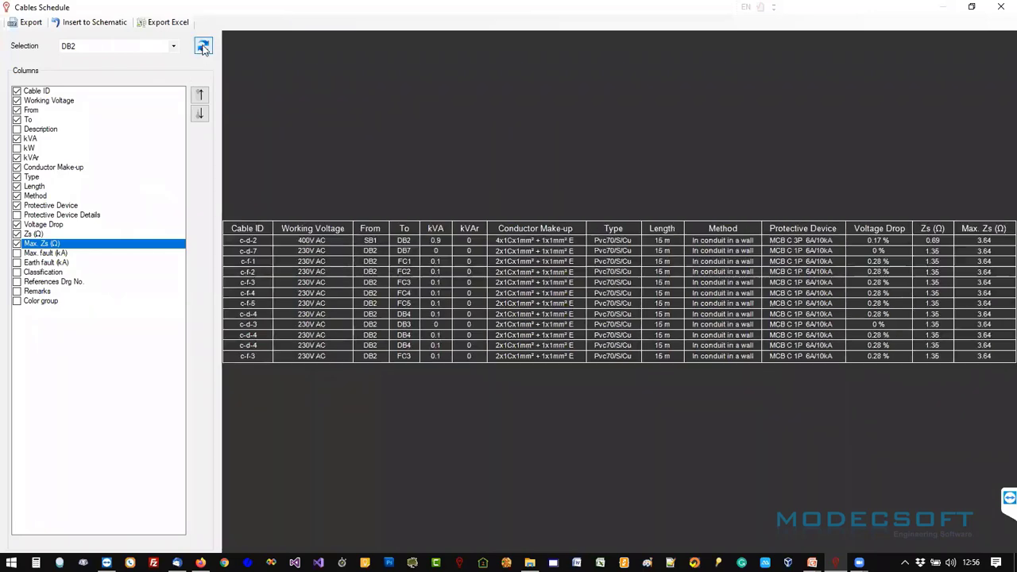
Insert the DB2 cables schedule into the schematic below the third DB2 and its untethered boards.
left_click(91, 21)
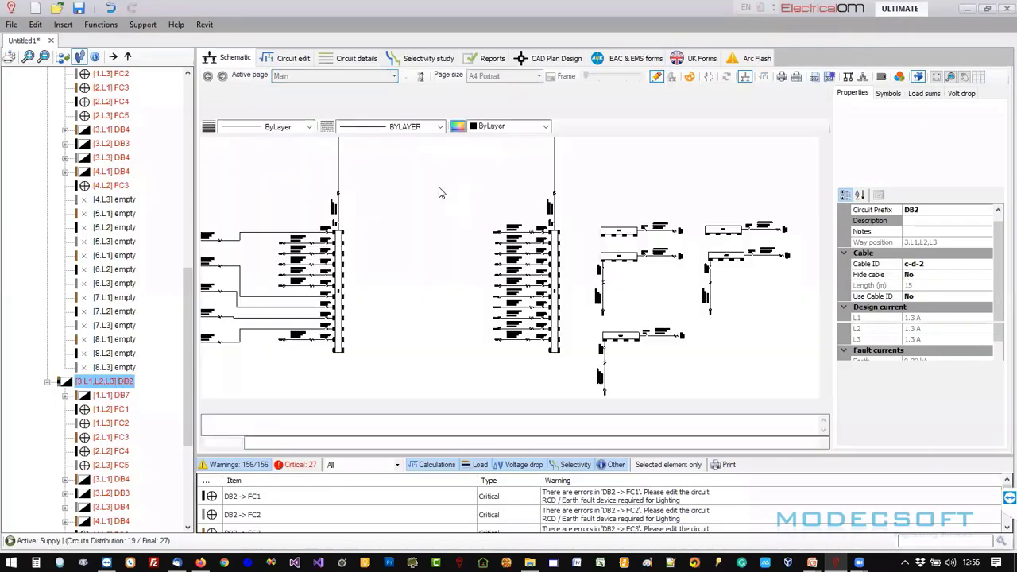
scroll(475, 199, "down", 2)
left_click(474, 322)
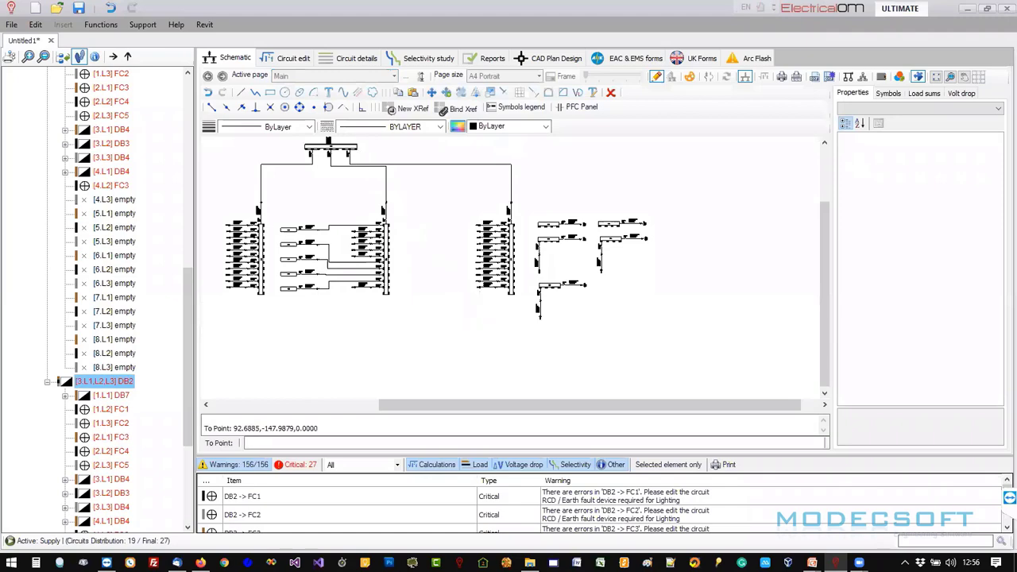
Examine the inserted cables schedule, checking its load, conductor, protective device, voltage drop and Zs columns.
scroll(577, 355, "up", 5)
middle_click_drag(460, 303, 455, 279)
scroll(429, 318, "down", 3)
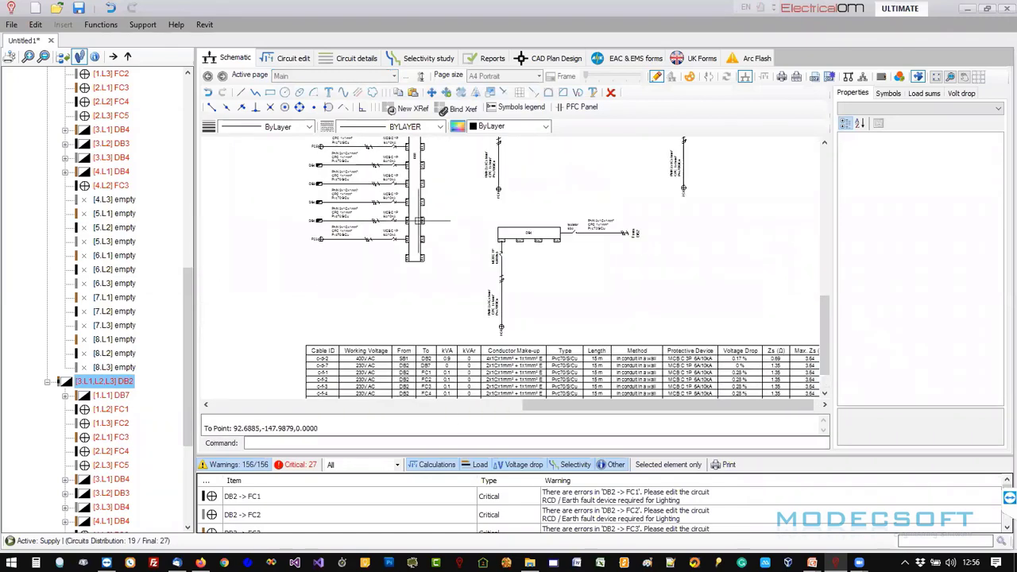
scroll(434, 328, "up", 4)
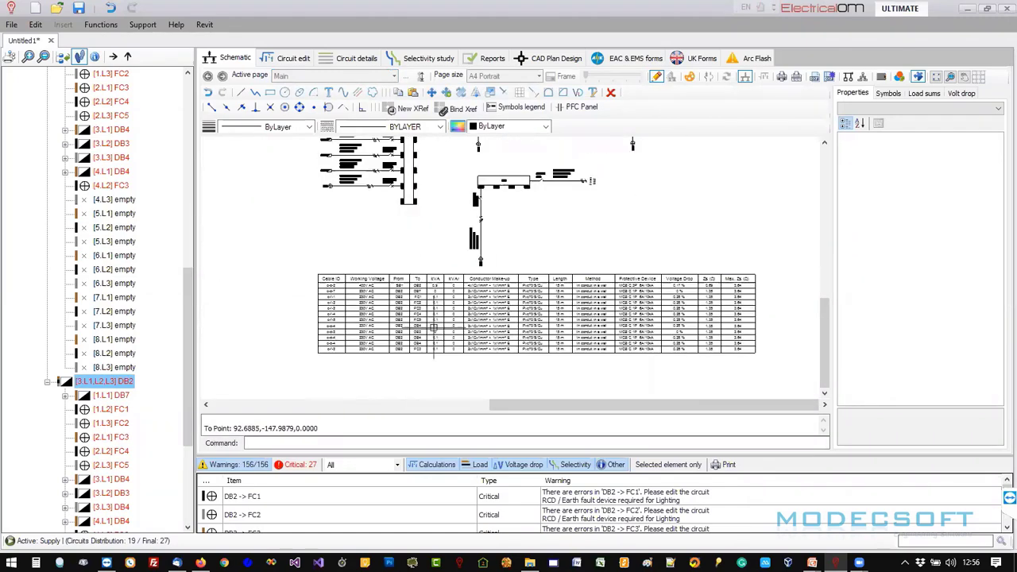
scroll(458, 296, "up", 2)
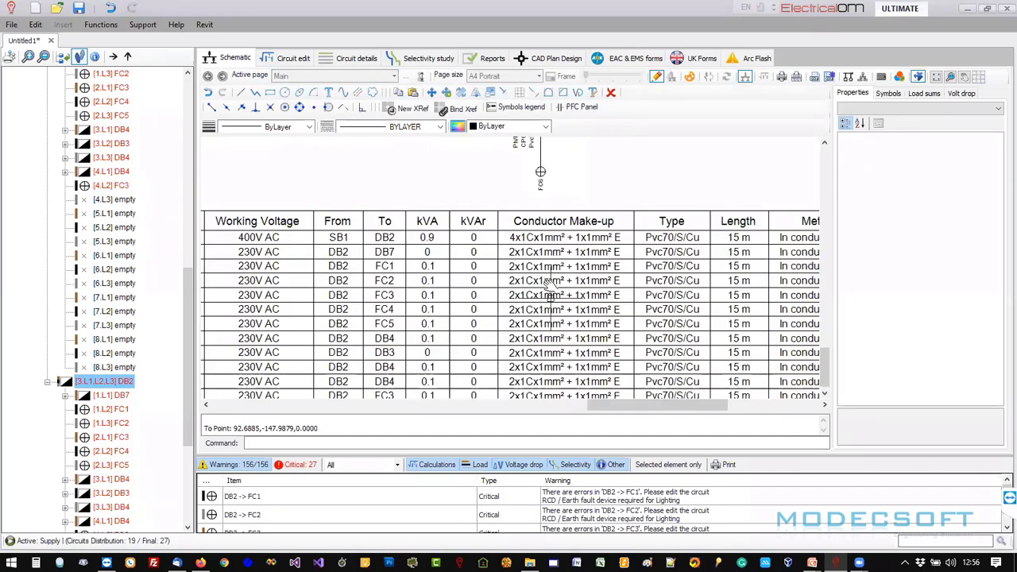
middle_click_drag(551, 295, 390, 272)
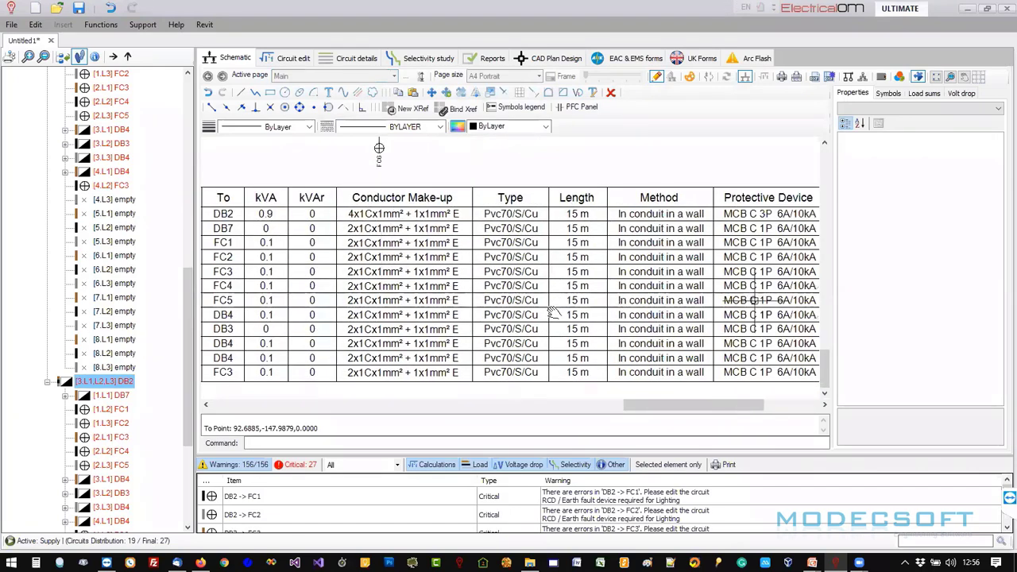
middle_click_drag(754, 301, 555, 313)
scroll(504, 273, "down", 1)
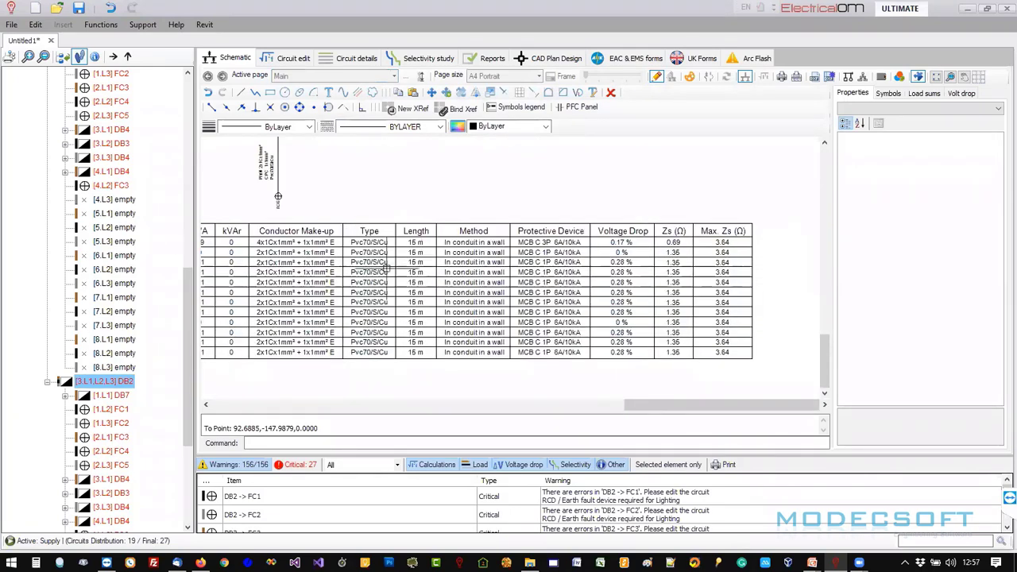
scroll(385, 267, "up", 1)
scroll(536, 255, "down", 1)
middle_click_drag(535, 251, 668, 253)
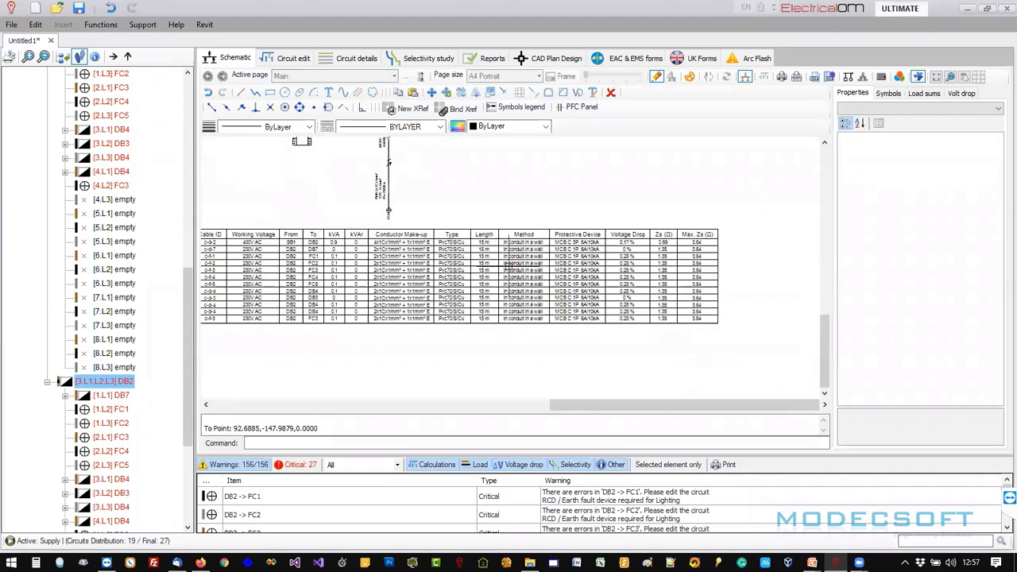
scroll(672, 276, "down", 3)
scroll(629, 334, "up", 4)
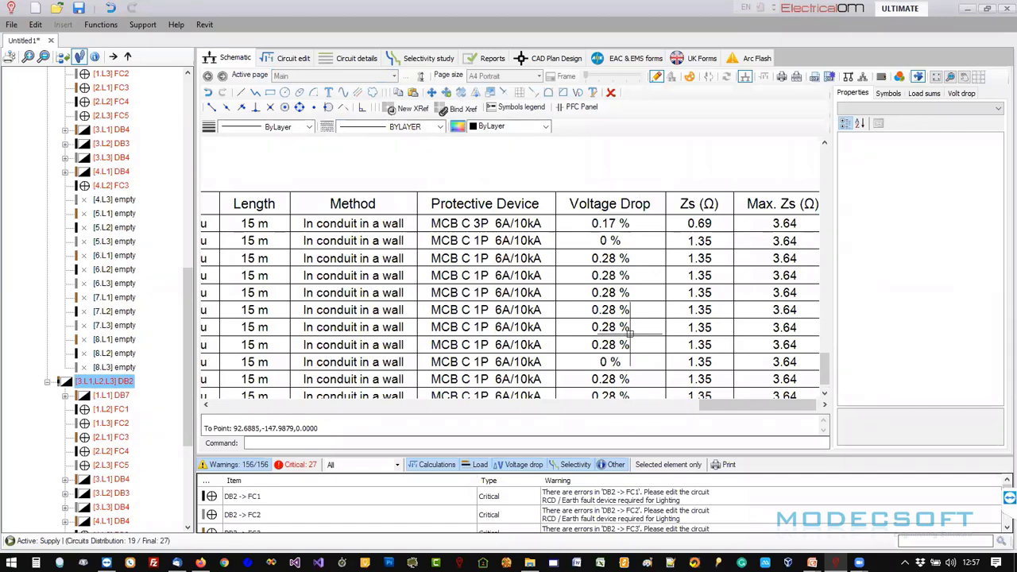
scroll(630, 334, "down", 4)
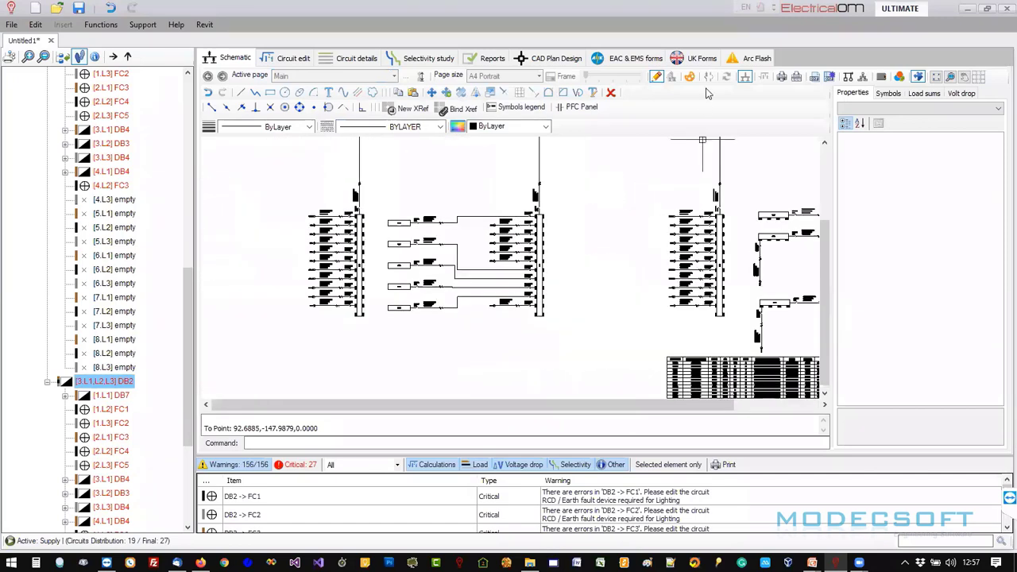
Leave drawing mode, reopen the cables schedule and list all distribution circuits in it.
left_click(656, 77)
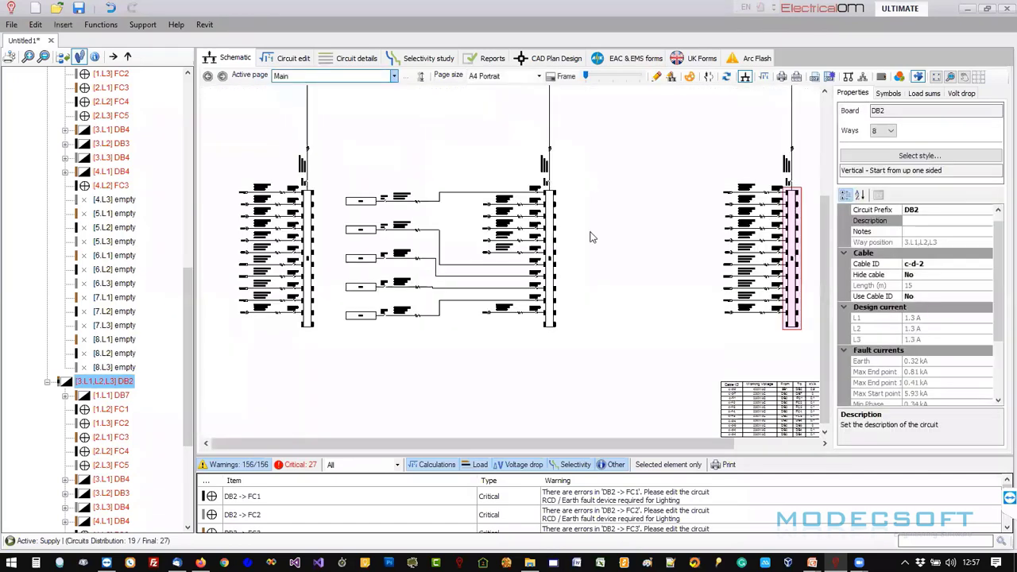
left_click(882, 77)
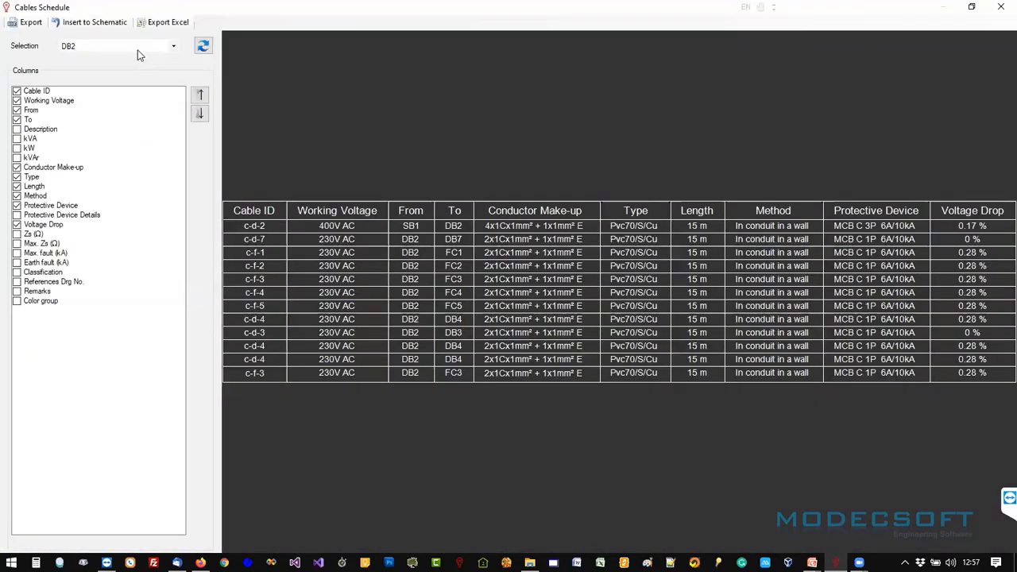
left_click(119, 46)
left_click(122, 59)
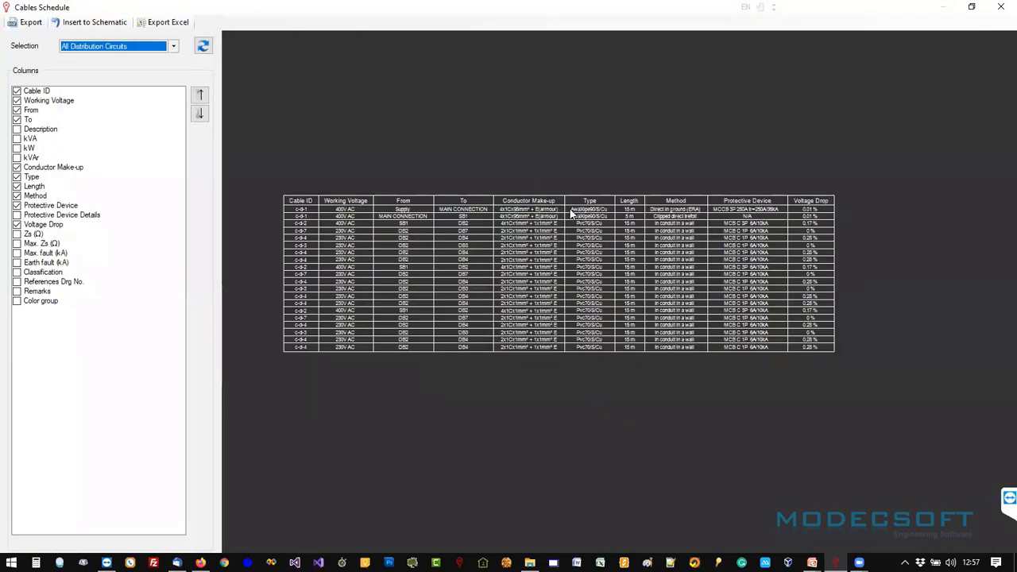
left_click(83, 23)
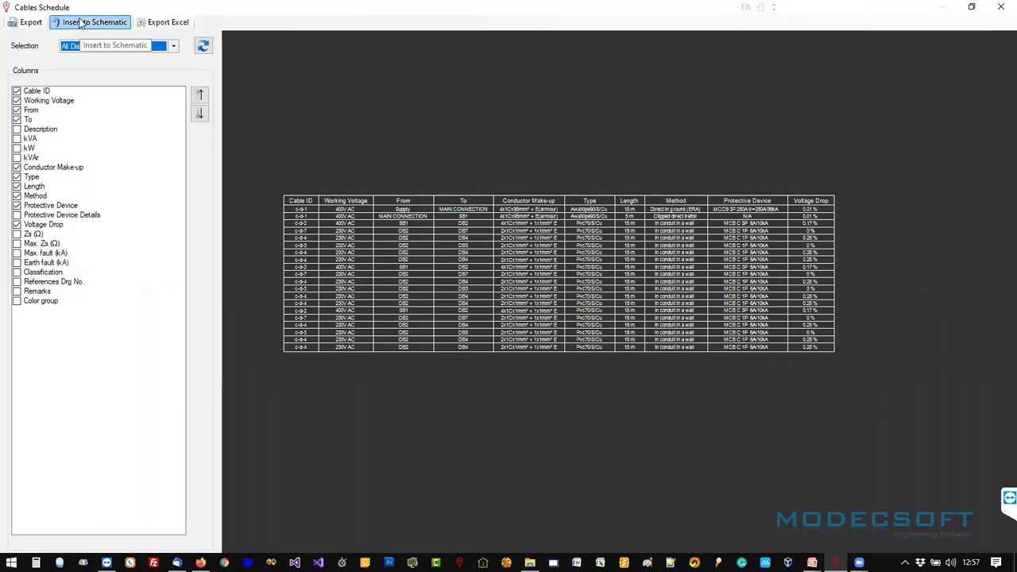
Switch the cables schedule selection to All Circuits, export it to Excel and review the exported rows.
left_click(107, 46)
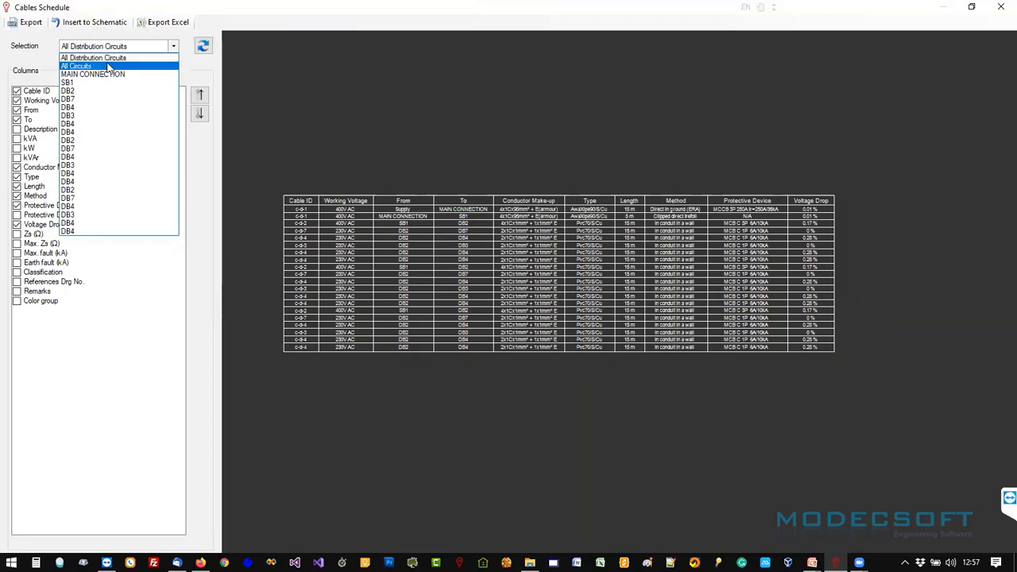
left_click(106, 66)
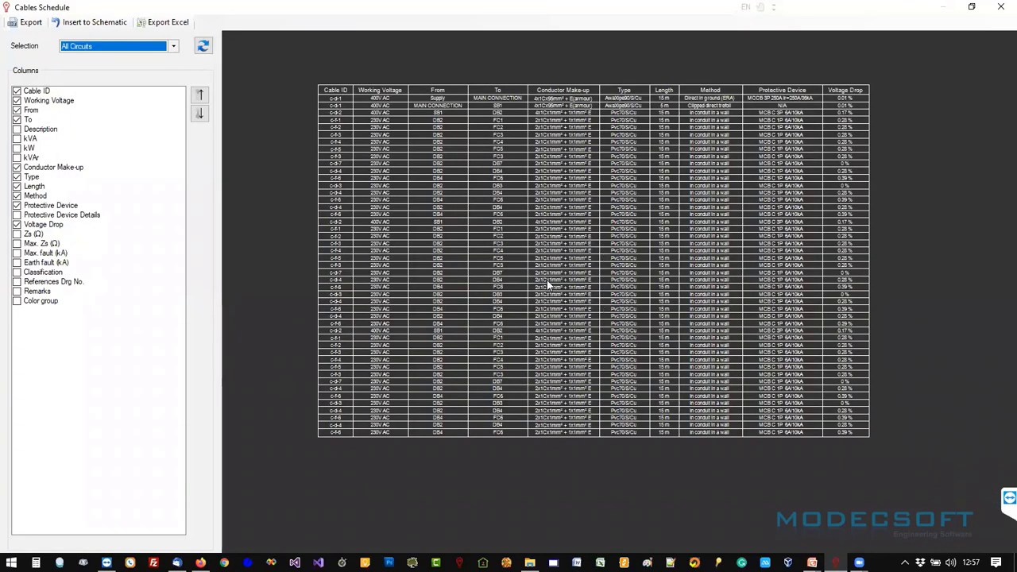
left_click(164, 22)
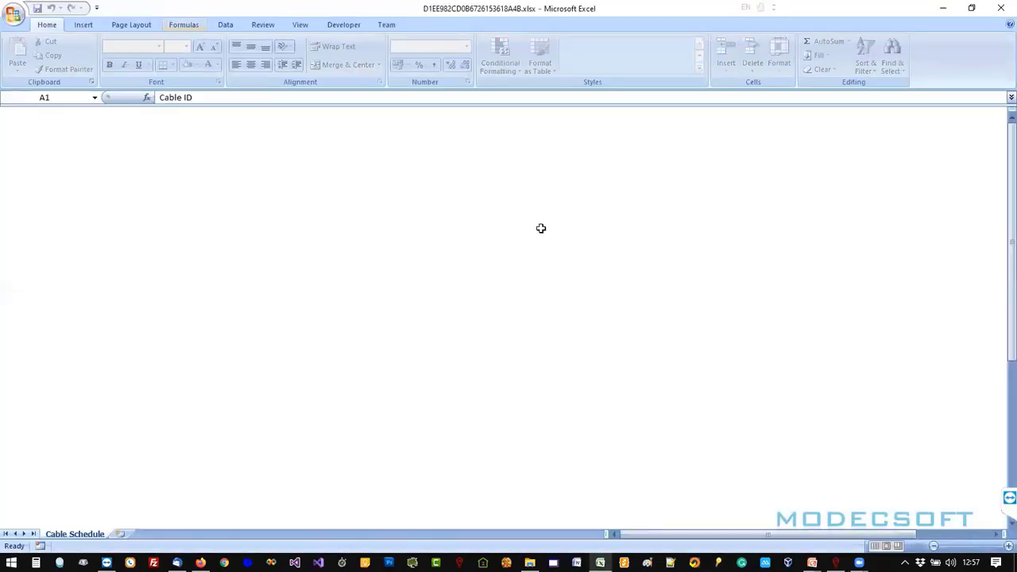
scroll(536, 315, "down", 10)
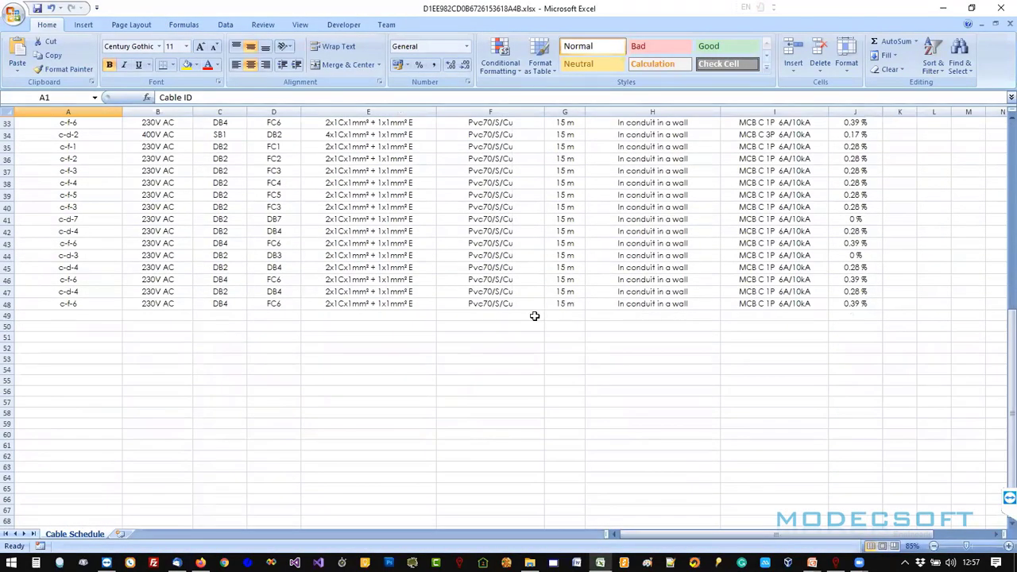
scroll(535, 315, "up", 10)
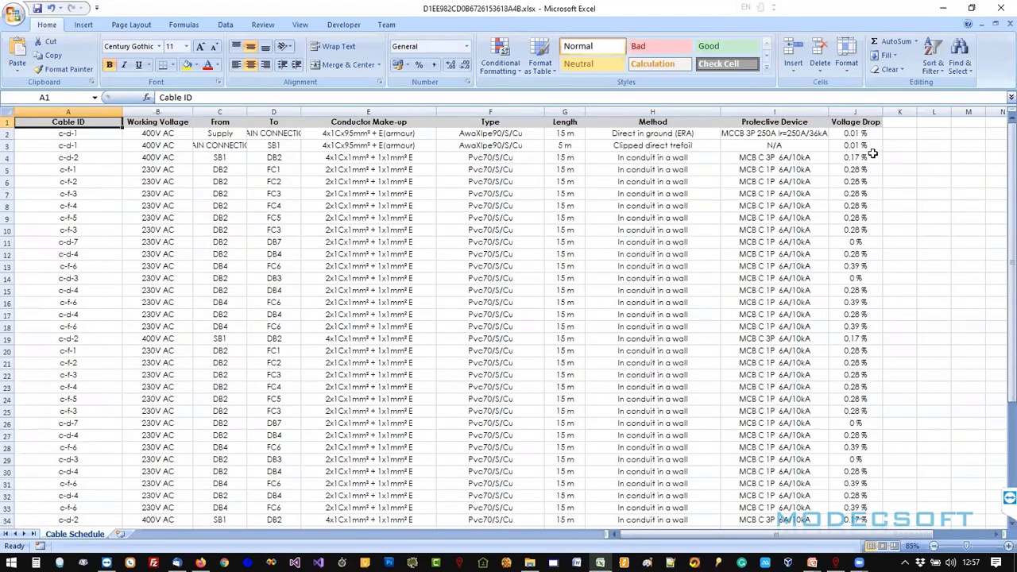
Widen the Protective Device column in the exported sheet and close the workbook without saving the changes.
left_click_drag(826, 110, 853, 112)
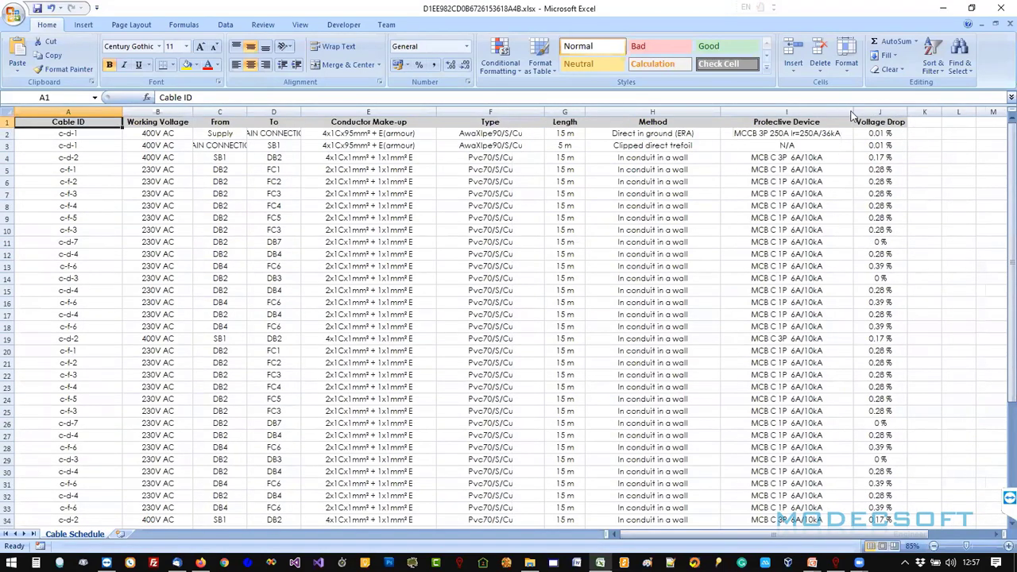
left_click(1000, 8)
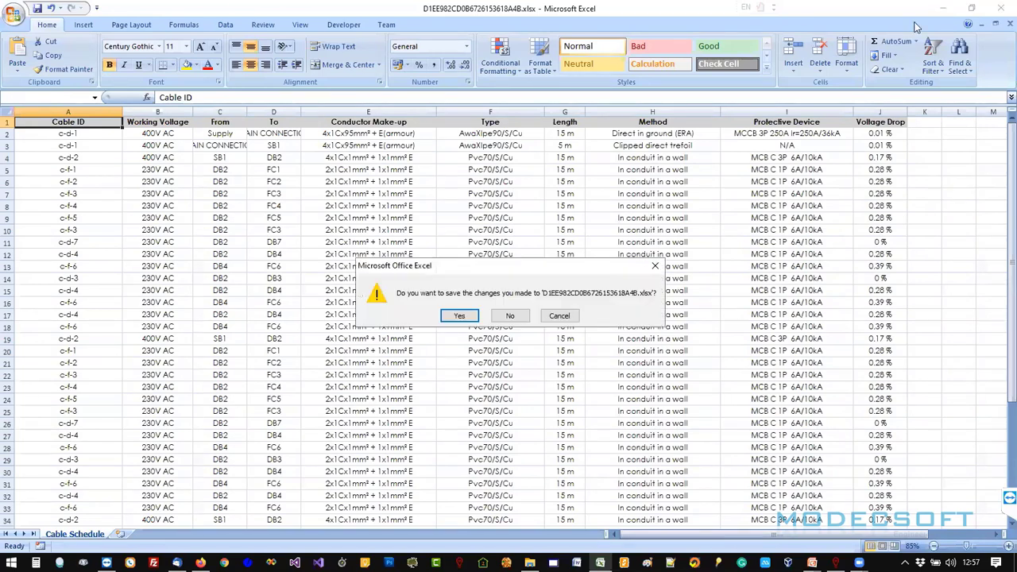
left_click(510, 315)
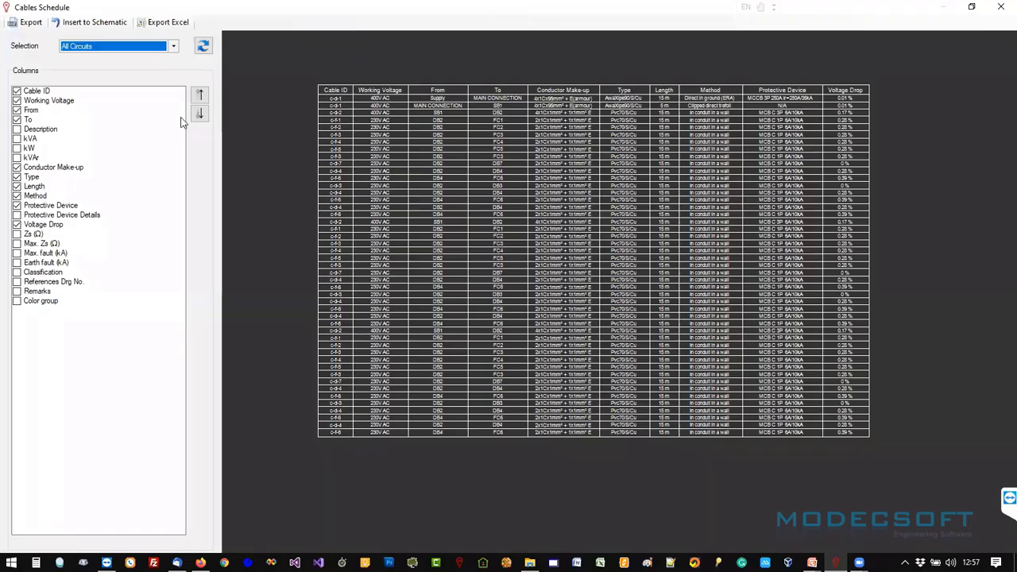
Add kVA, kW, kVAr, Protective Device Details, Max. Zs, Max. fault, Earth fault and Classification to the schedule, remove Conductor Make-up, and refresh it.
left_click(17, 243)
left_click(17, 253)
left_click(17, 272)
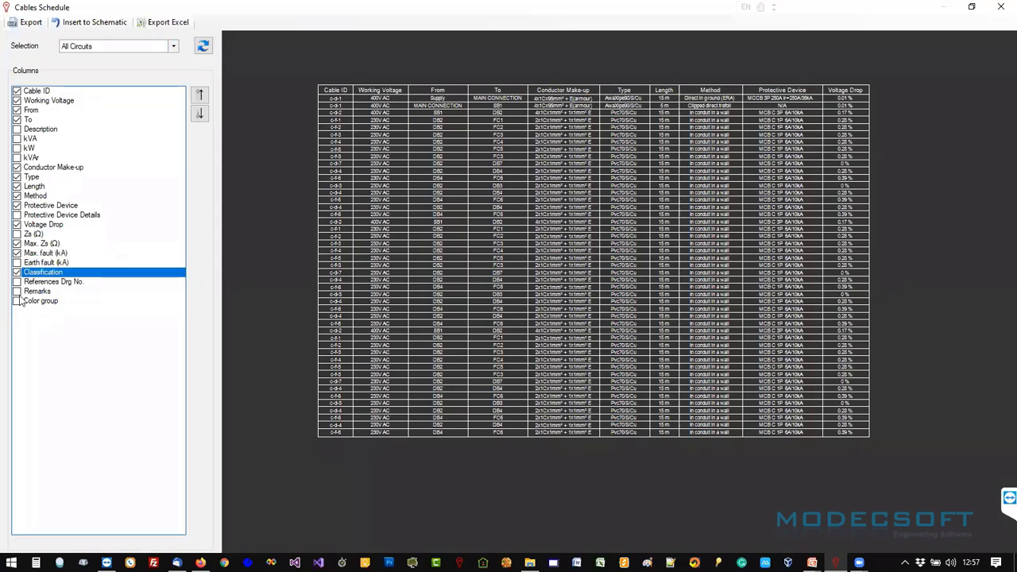
left_click(17, 262)
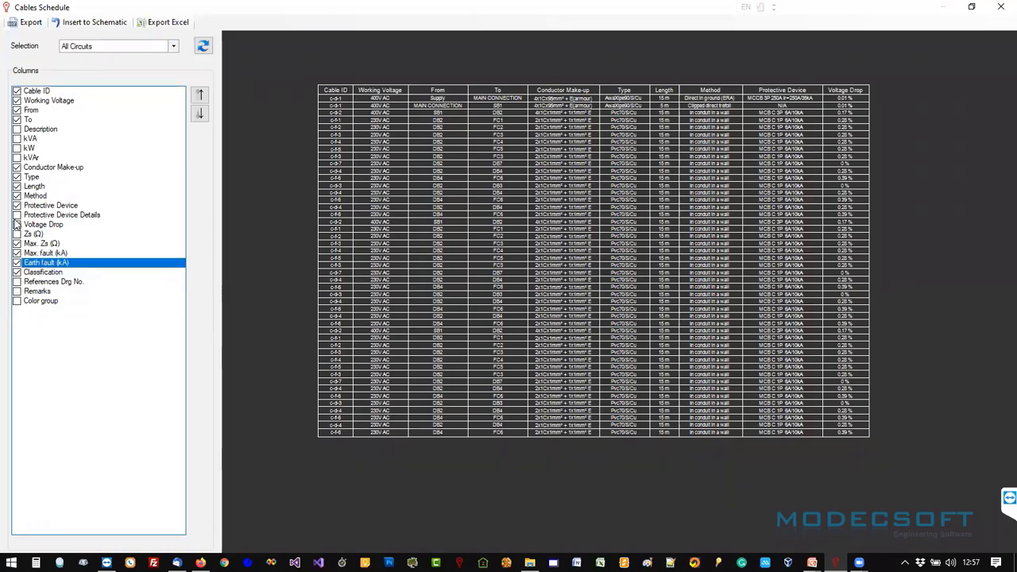
left_click(17, 215)
left_click(17, 139)
left_click(17, 148)
left_click(16, 167)
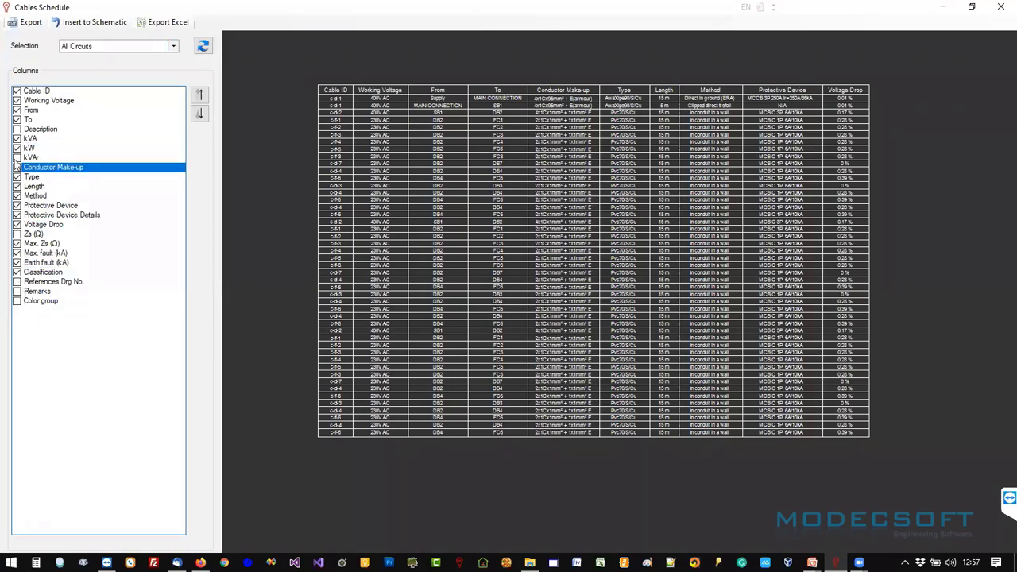
left_click(16, 157)
left_click(210, 45)
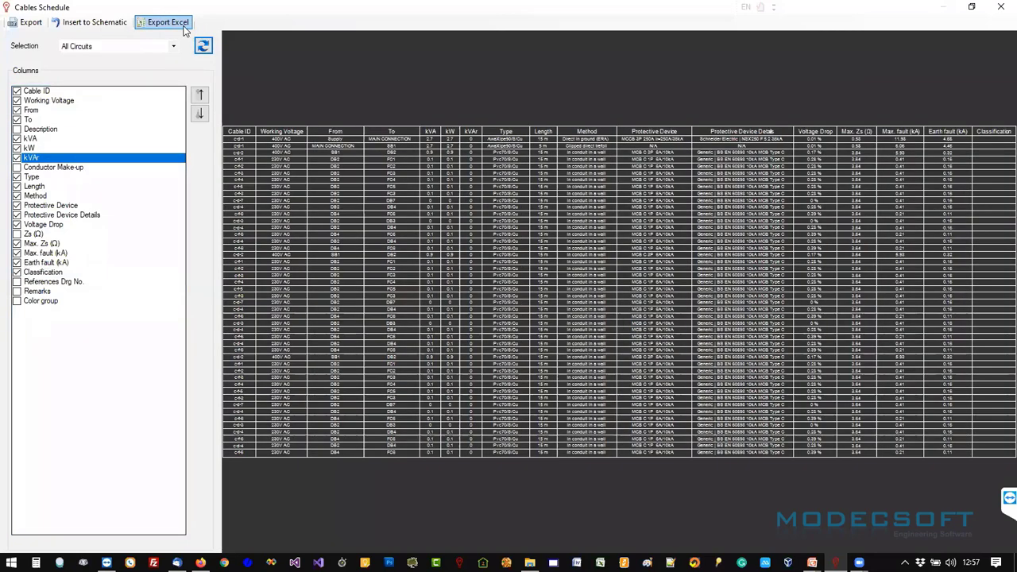
Export the refreshed cables schedule to Excel, and close the workbook and the schedule window.
left_click(182, 26)
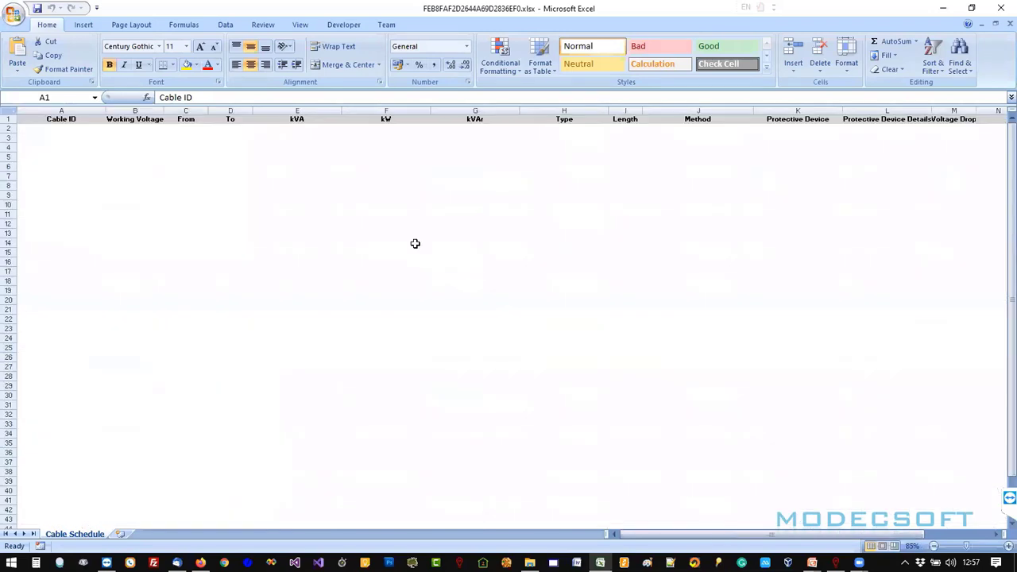
left_click(1000, 7)
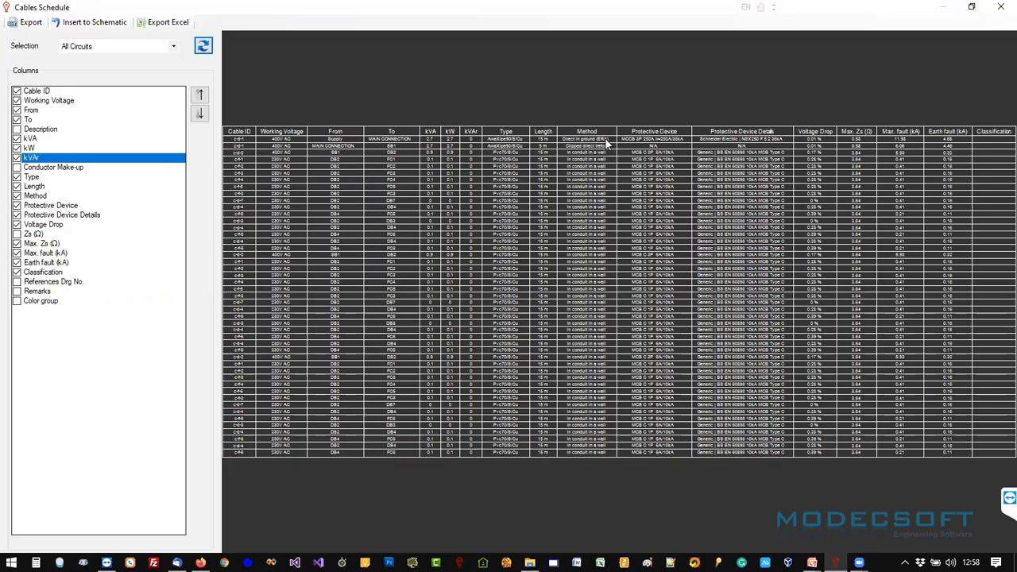
left_click(999, 6)
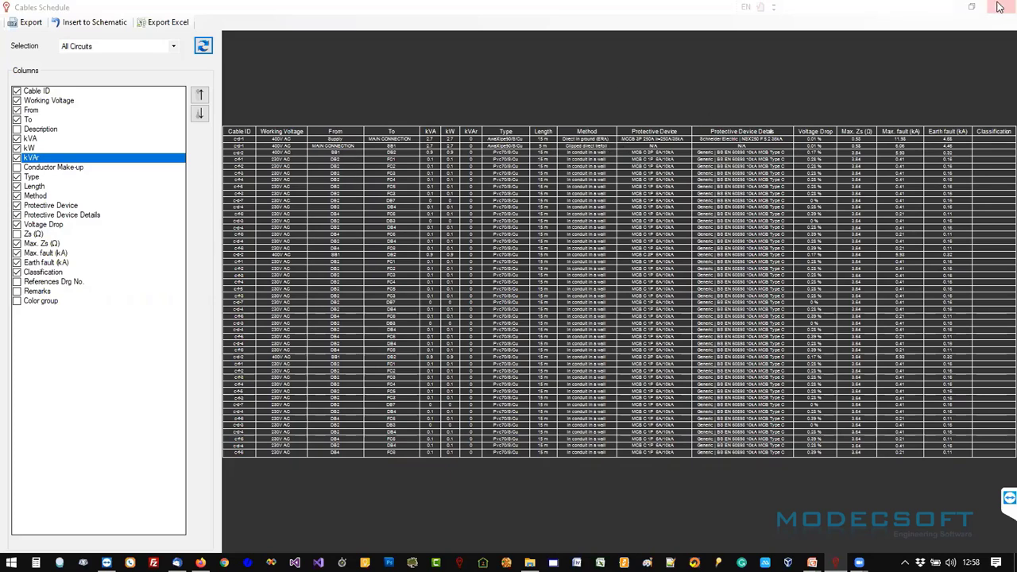
Inspect the cable label on the middle DB2's feeder, checking its properties and the schematic functions available for it.
scroll(567, 232, "up", 5)
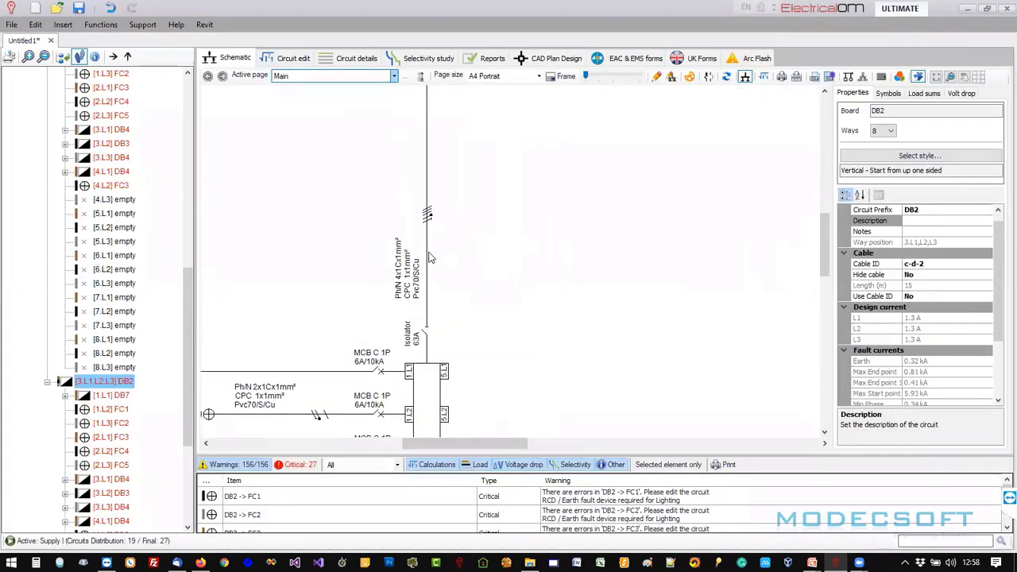
left_click(428, 257)
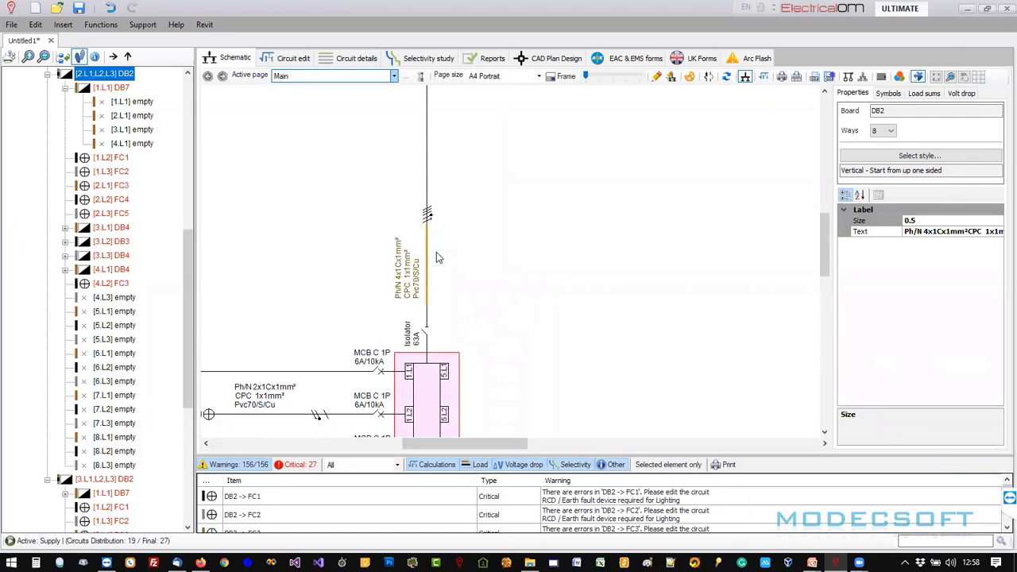
scroll(440, 308, "down", 2)
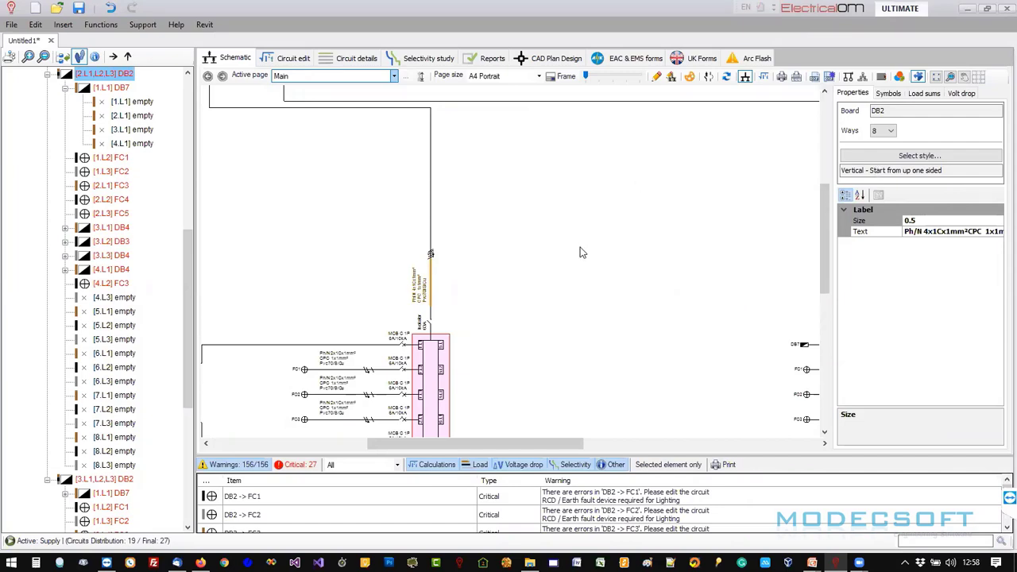
left_click(525, 212)
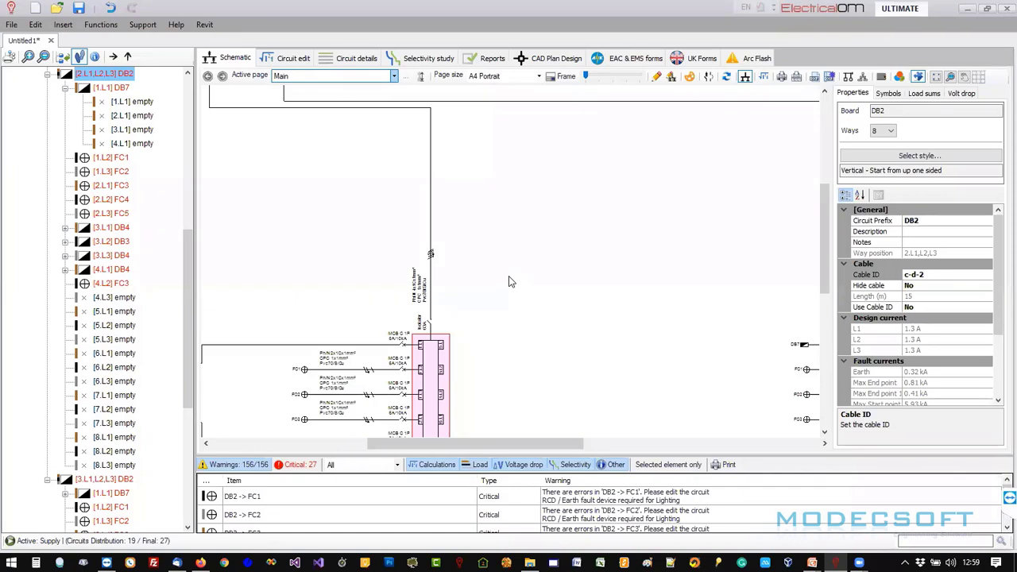
scroll(438, 273, "up", 2)
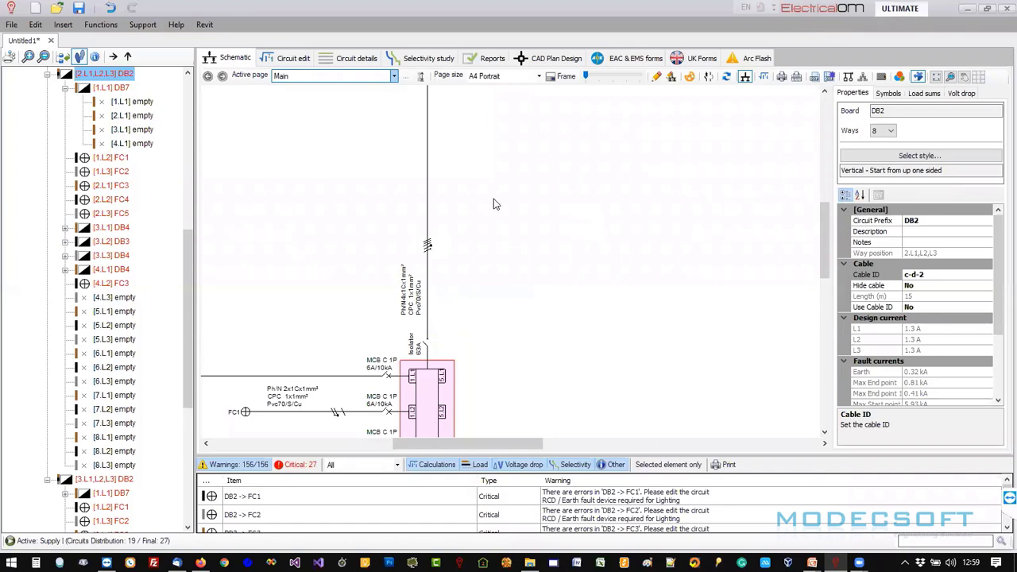
right_click(429, 307)
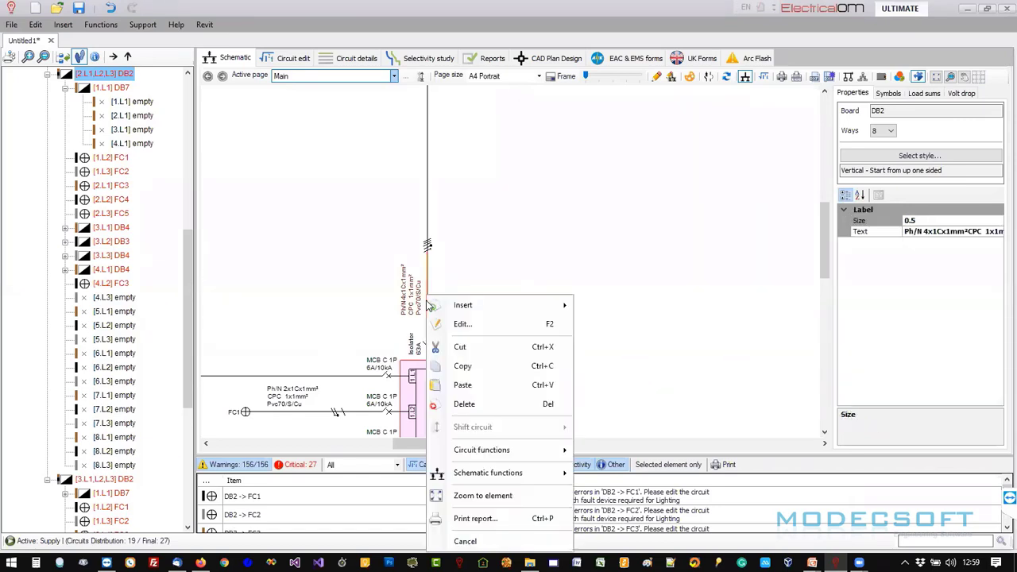
mouse_move(459, 475)
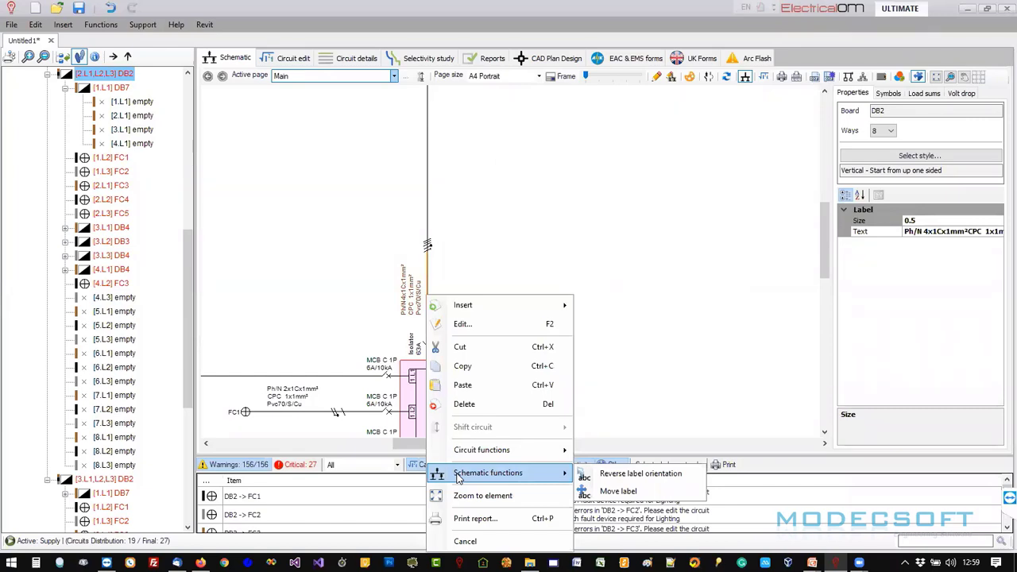
left_click(452, 191)
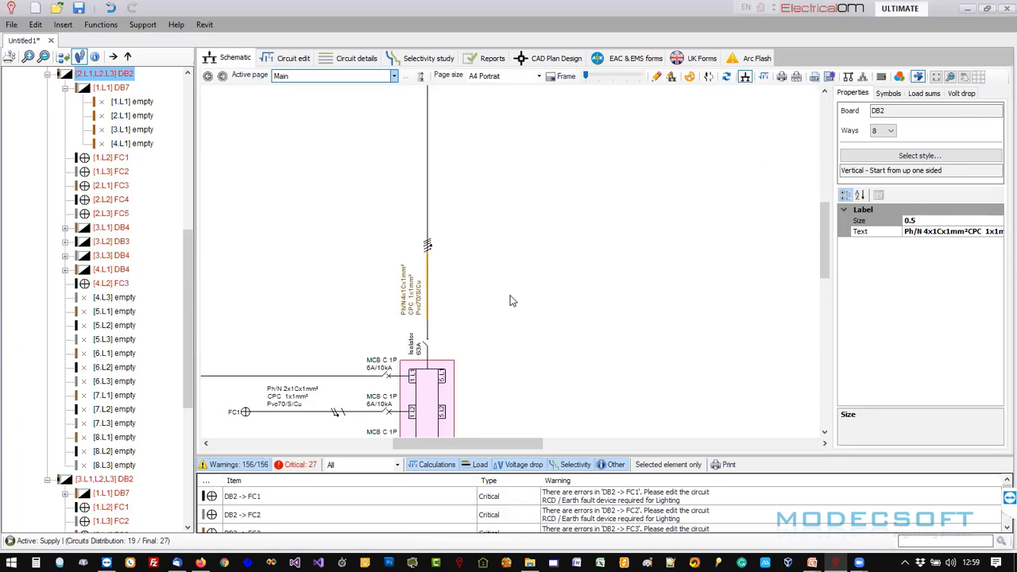
Examine the overall schematic, from the DB2 feeder cable to the three DB2 boards, their sub-boards and the inserted cables schedule.
scroll(511, 301, "down", 5)
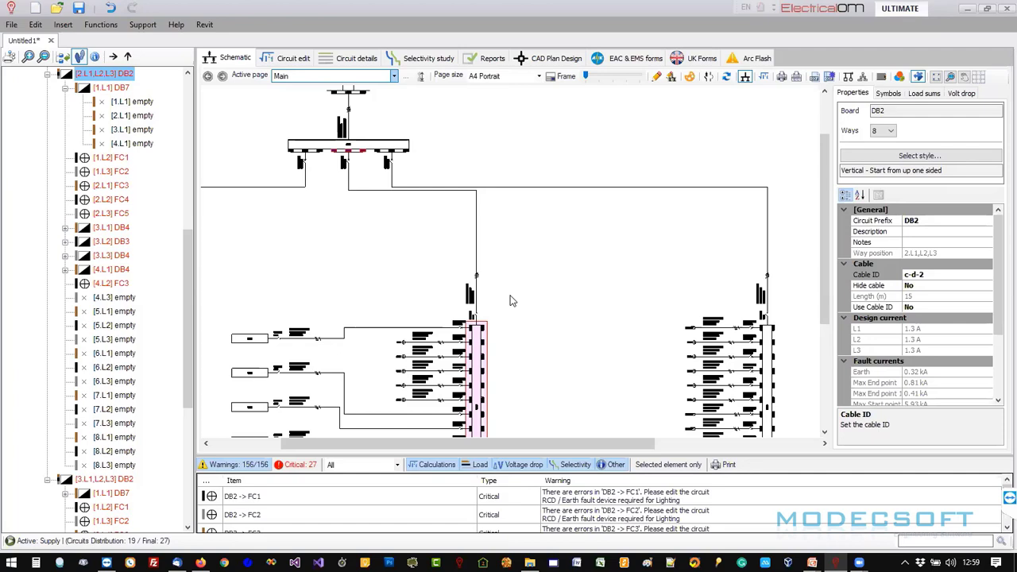
scroll(511, 300, "up", 3)
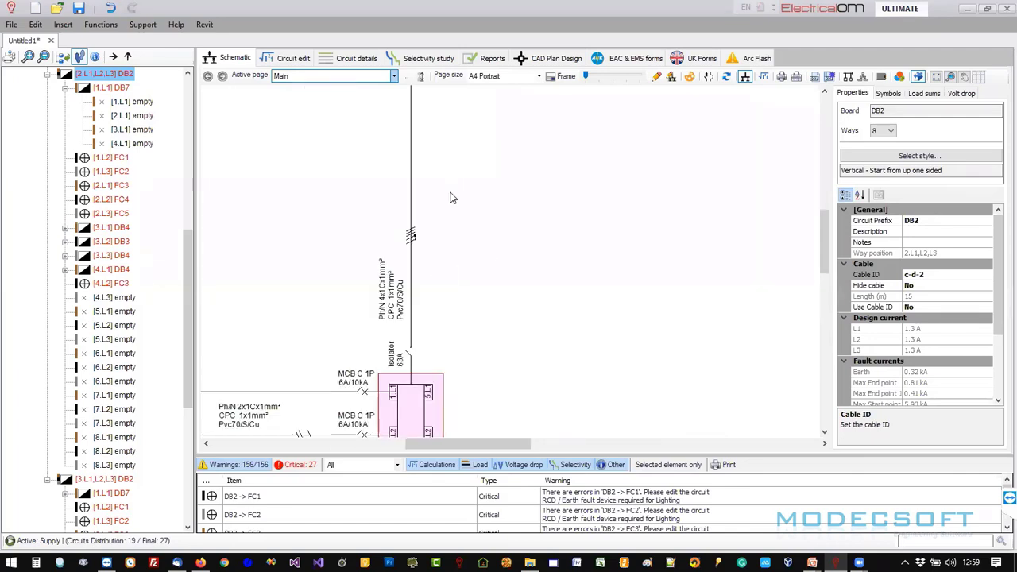
scroll(469, 238, "down", 2)
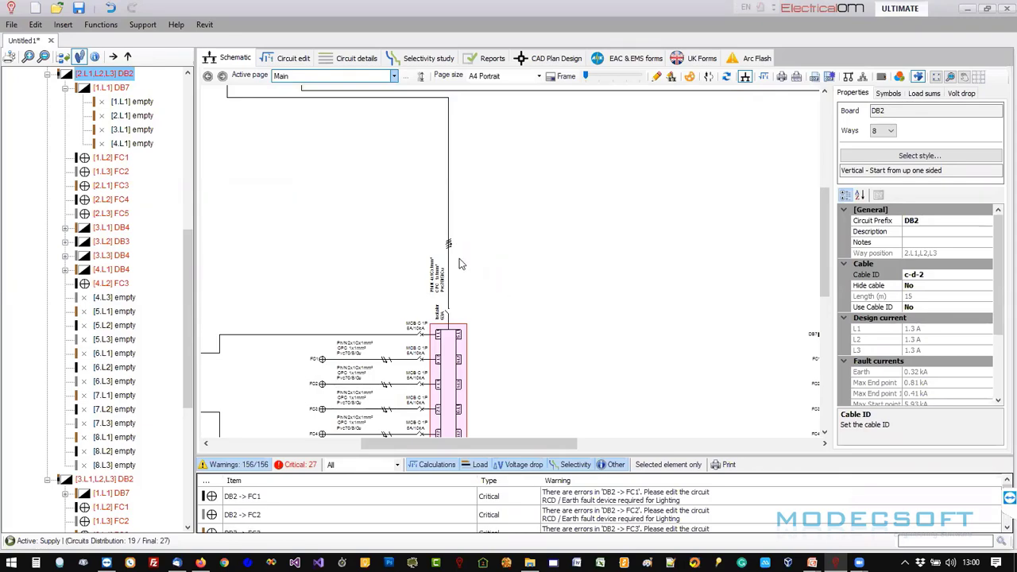
scroll(468, 226, "down", 4)
scroll(321, 249, "down", 4)
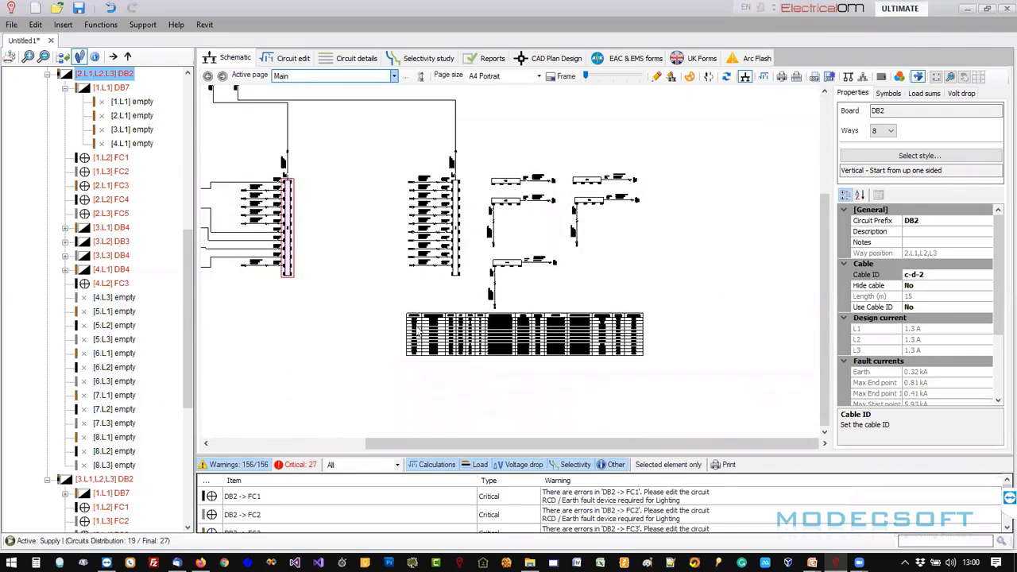
scroll(417, 328, "up", 3)
scroll(417, 326, "down", 2)
middle_click_drag(355, 294, 649, 330)
scroll(648, 330, "down", 1)
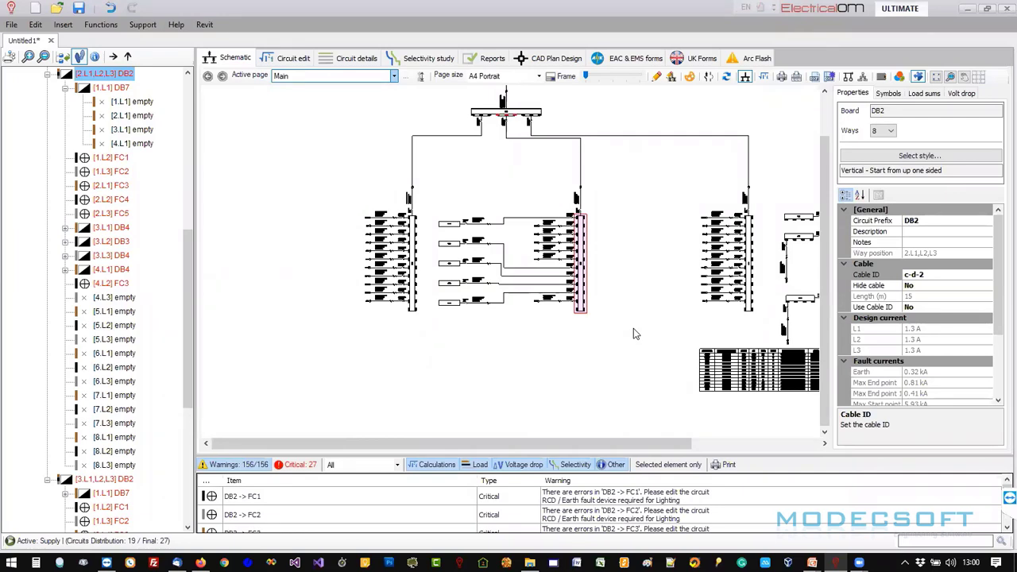
In the selectivity study of the first DB2, replace its device with a Schneider Electric Compact NSX TM-D NSX100 F 36kA rated 100 A.
left_click(443, 59)
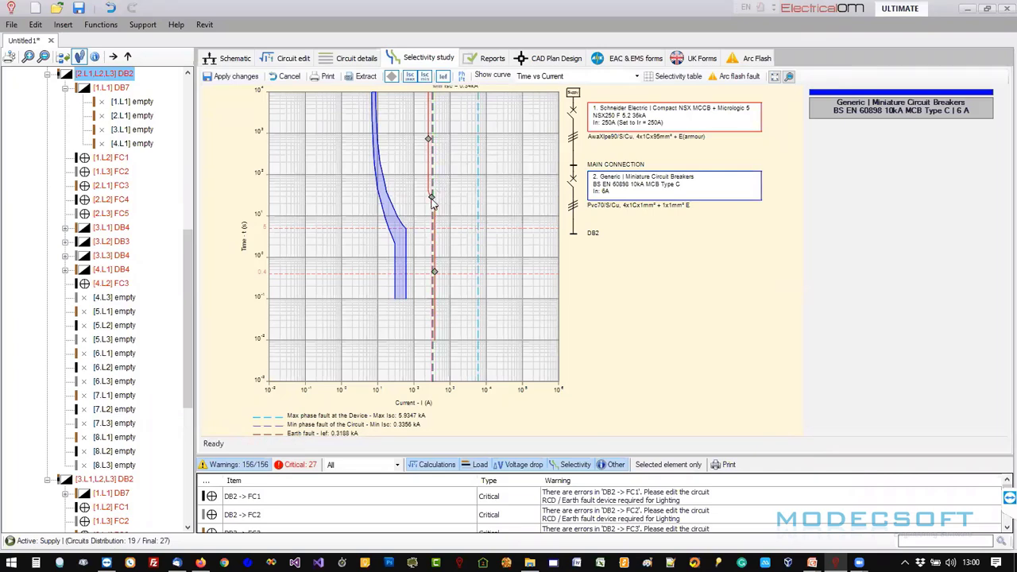
left_click(427, 198)
left_click_drag(186, 262, 200, 111)
left_click(117, 115)
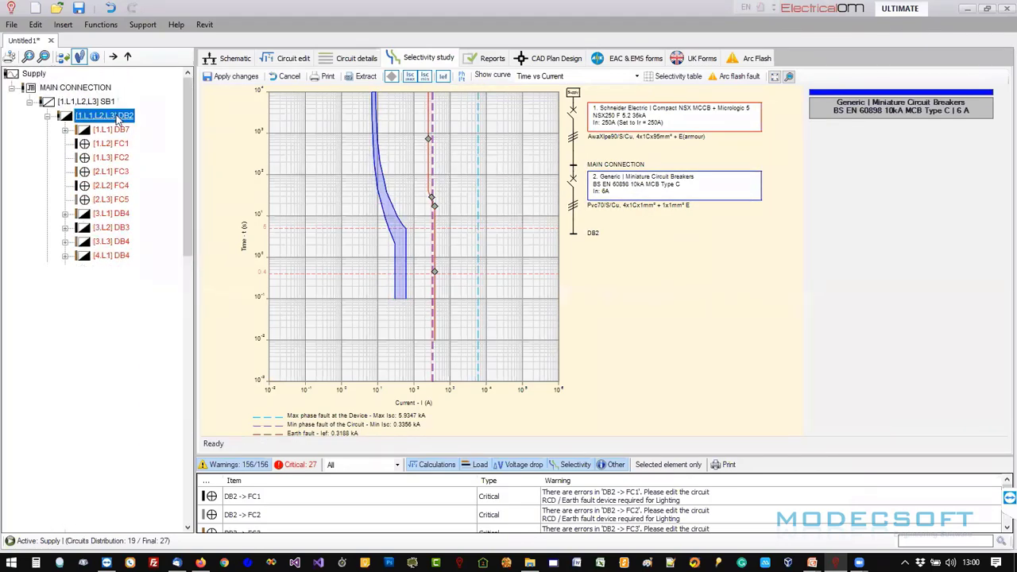
double_click(641, 183)
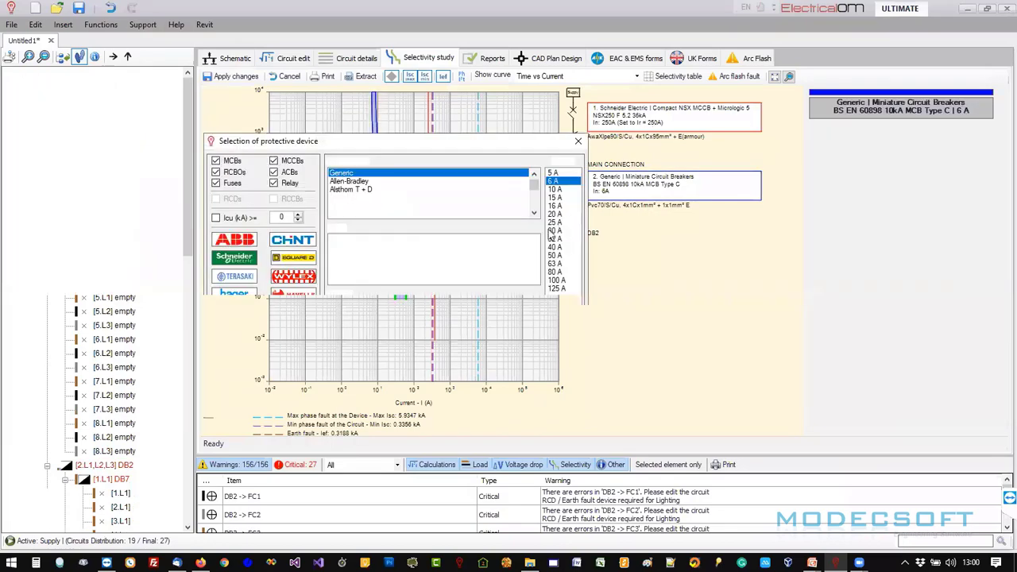
left_click(251, 259)
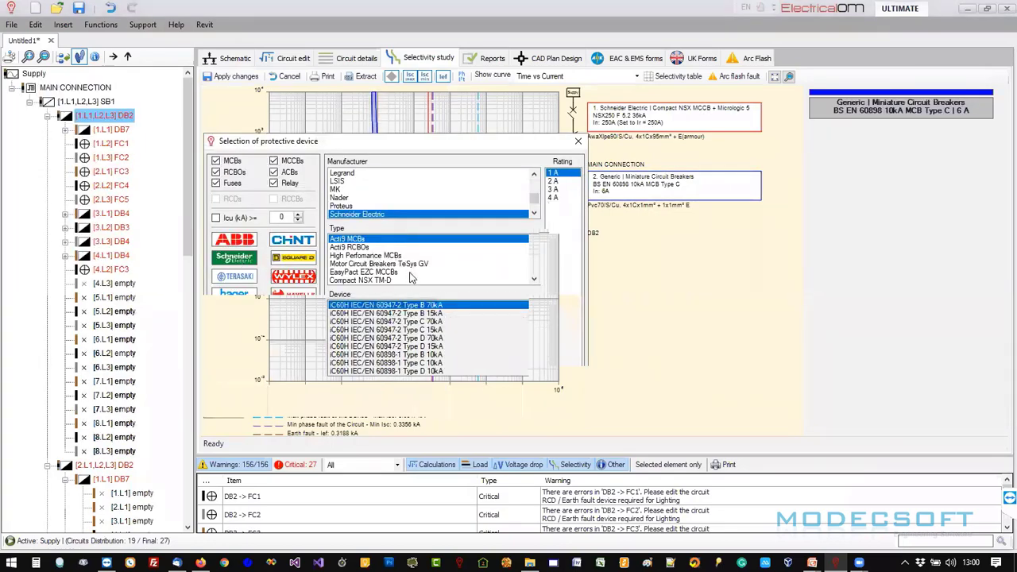
left_click(406, 279)
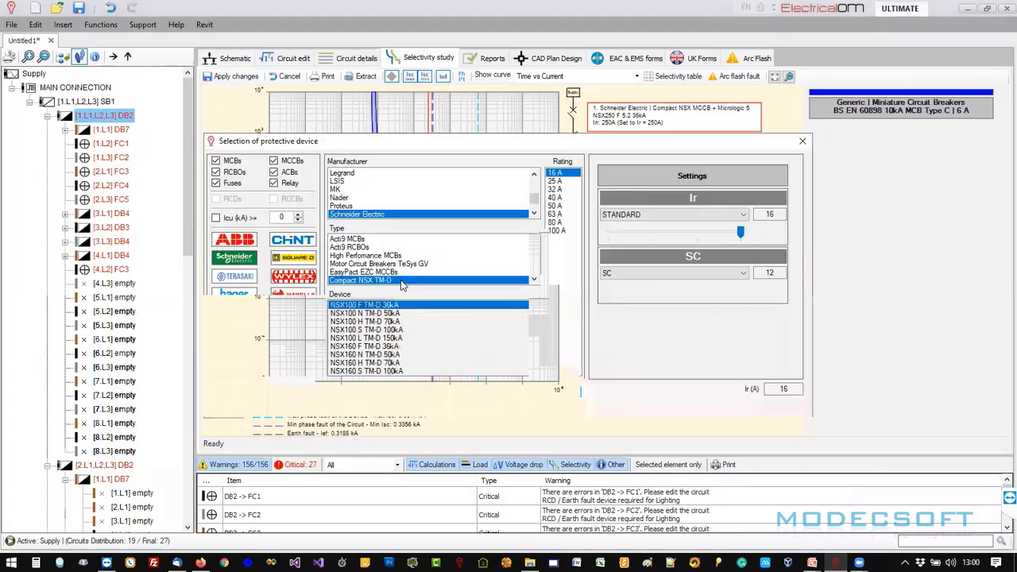
left_click(560, 231)
left_click(563, 392)
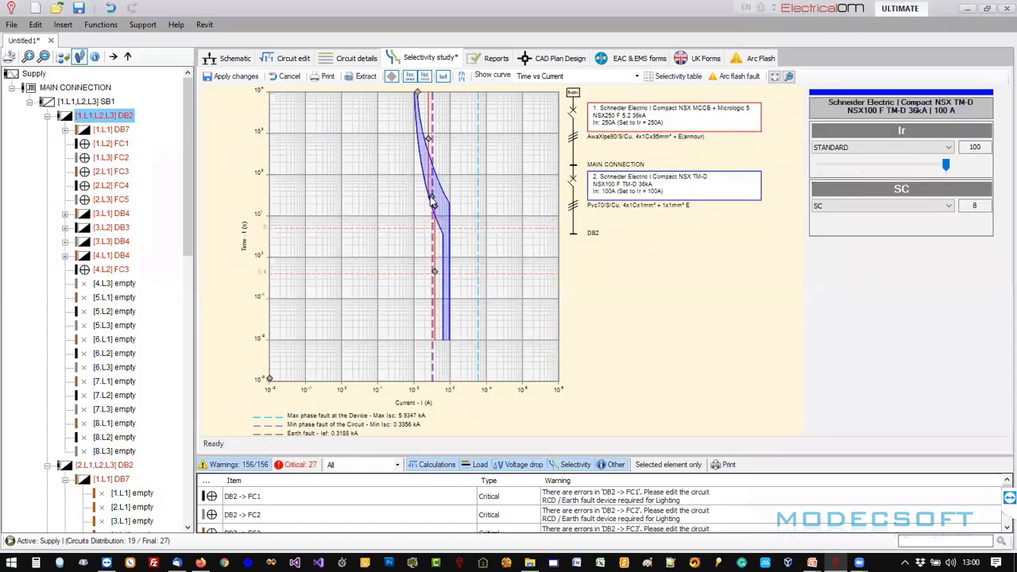
Reshape the upstream NSX250 Micrologic 5 trip curve so it clears the NSX100 curve towards higher currents, and apply the changes.
left_click(433, 208)
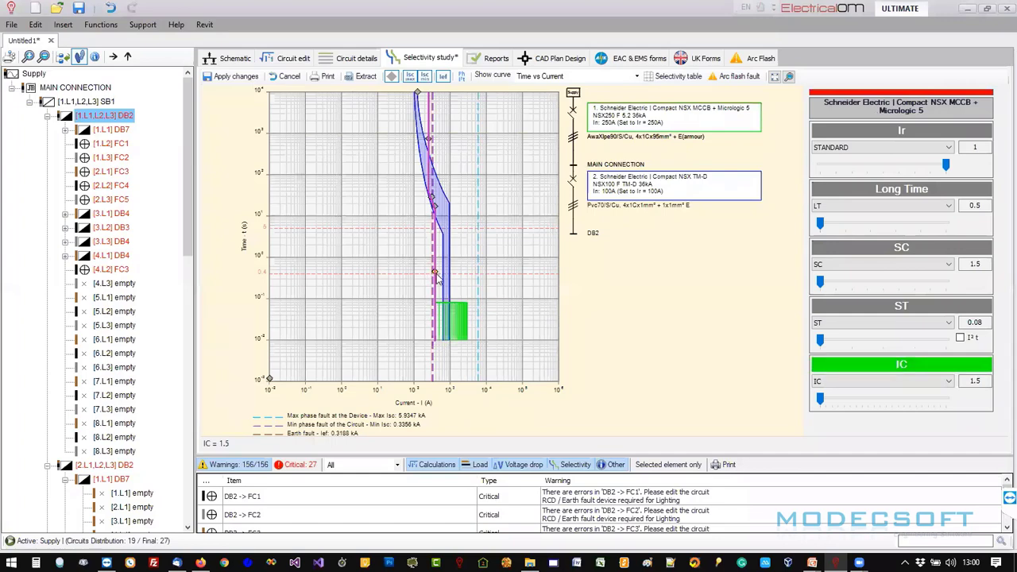
left_click(433, 206)
left_click(432, 197)
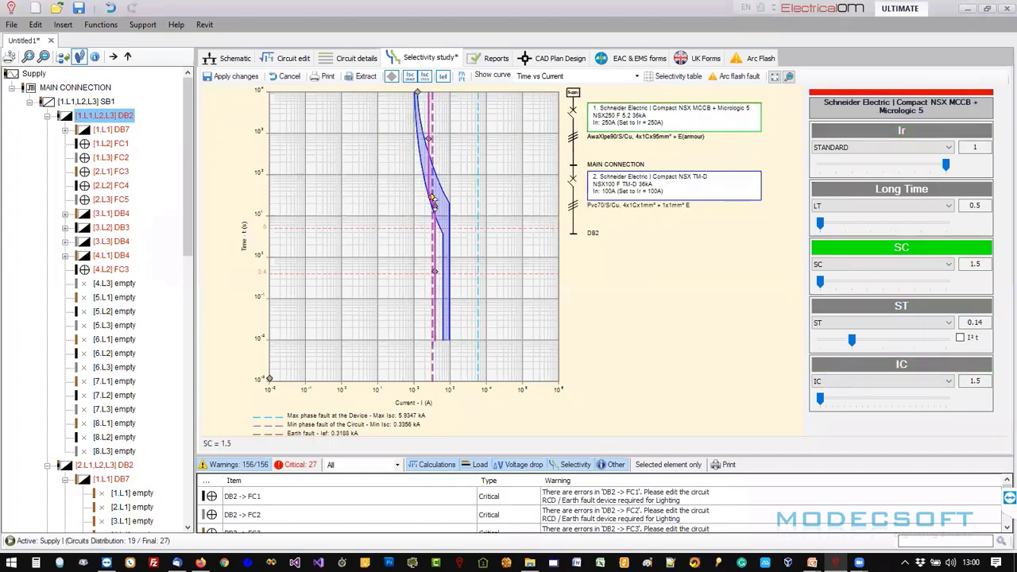
left_click_drag(435, 271, 454, 155)
left_click_drag(463, 238, 465, 246)
left_click(232, 77)
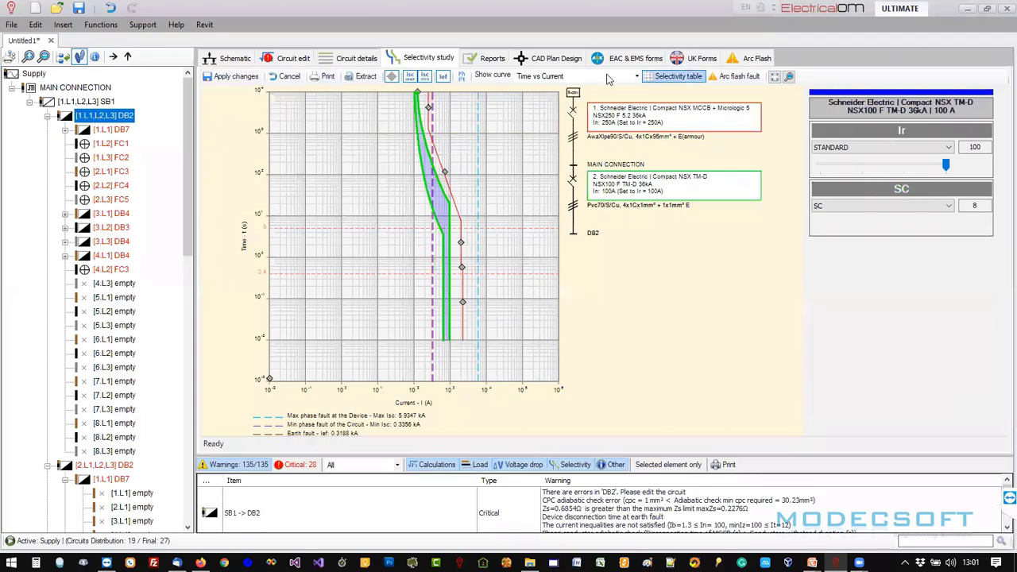
Open the project's design defaults and examine the phase prefixes for the three phases.
left_click(229, 58)
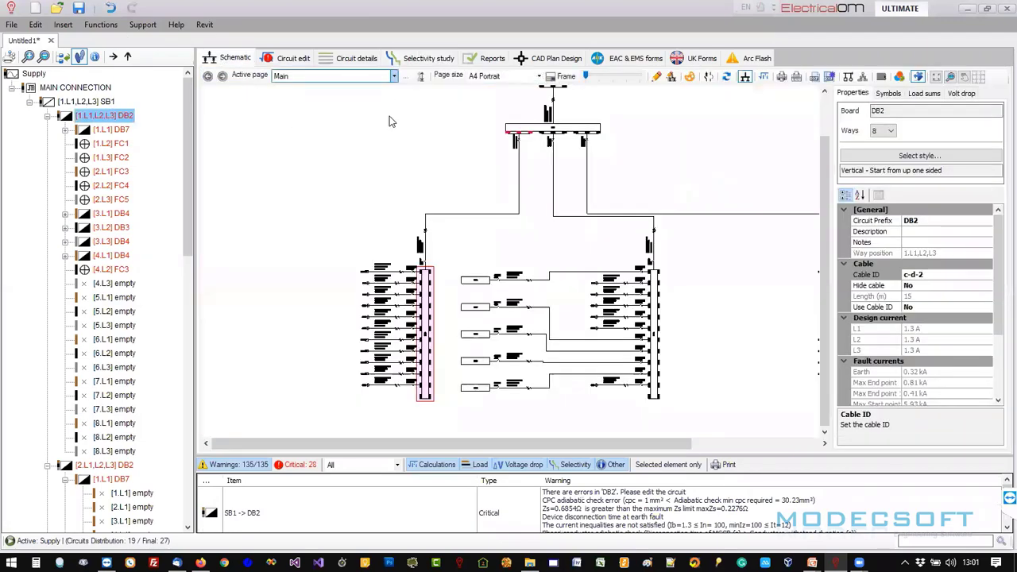
left_click(293, 59)
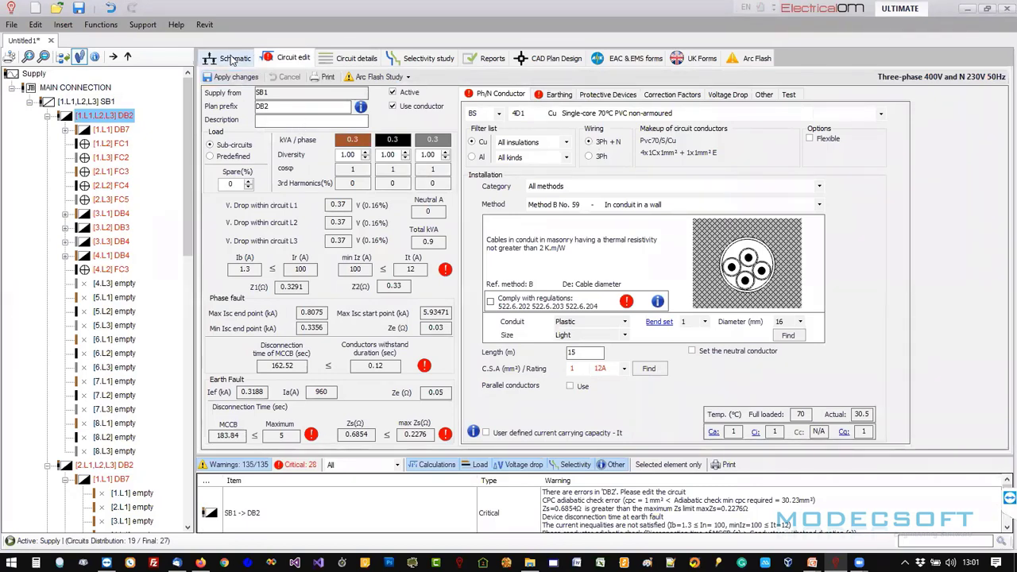
left_click(36, 25)
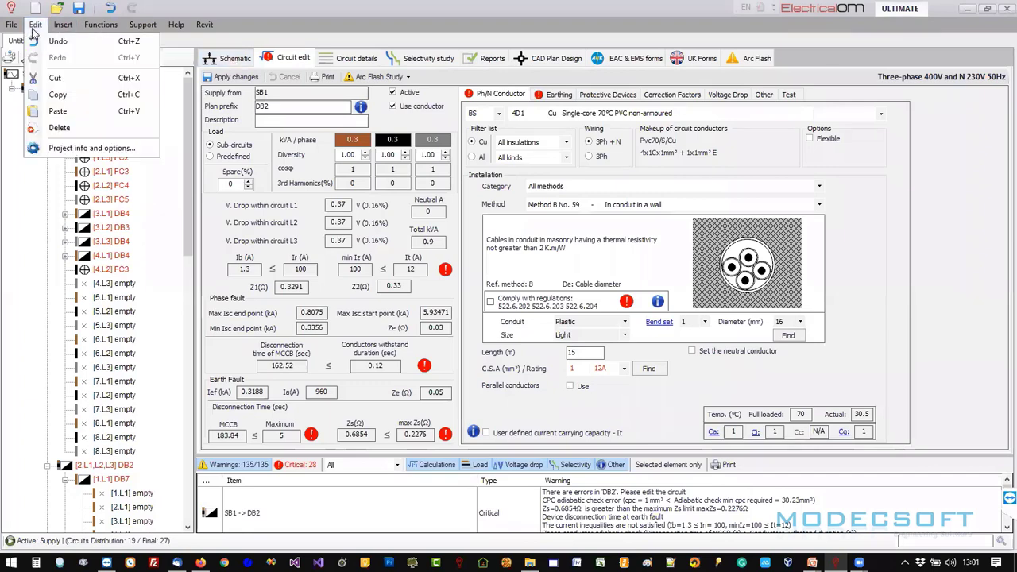
left_click(95, 147)
left_click(504, 124)
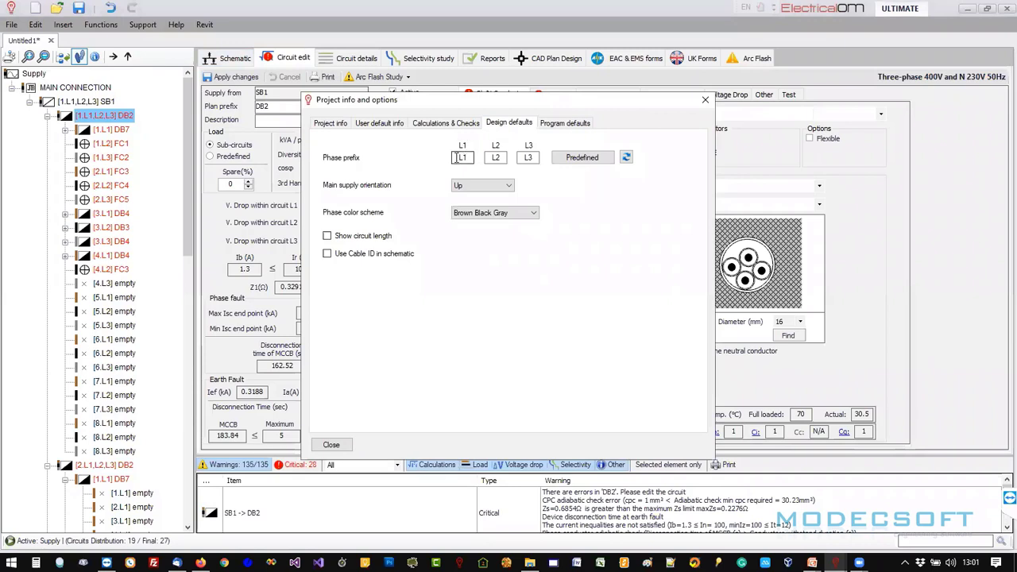
left_click_drag(456, 158, 472, 158)
double_click(496, 158)
double_click(530, 158)
Examine the main supply orientation choices in the design defaults, then close the project options.
left_click(511, 186)
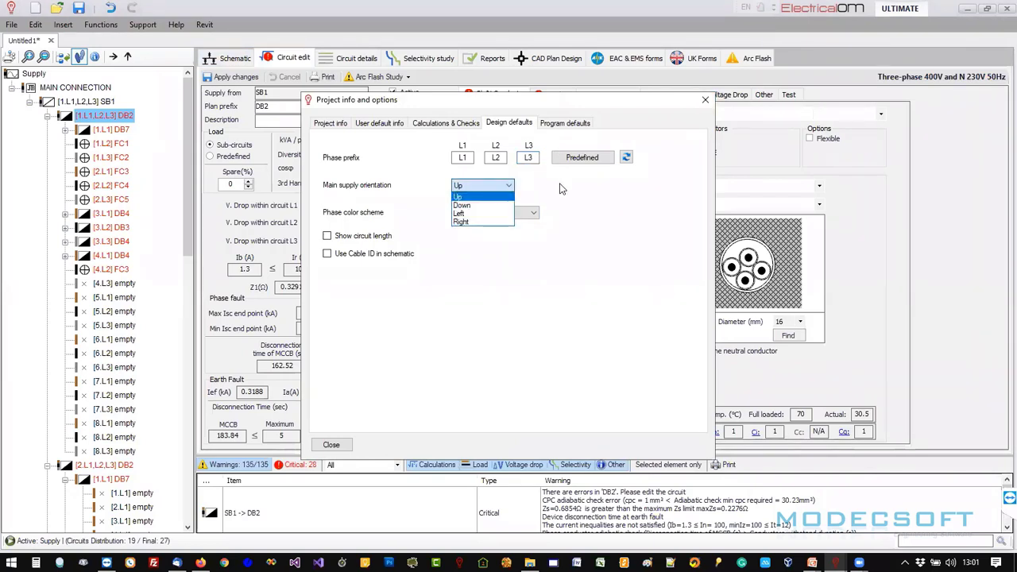
left_click(561, 188)
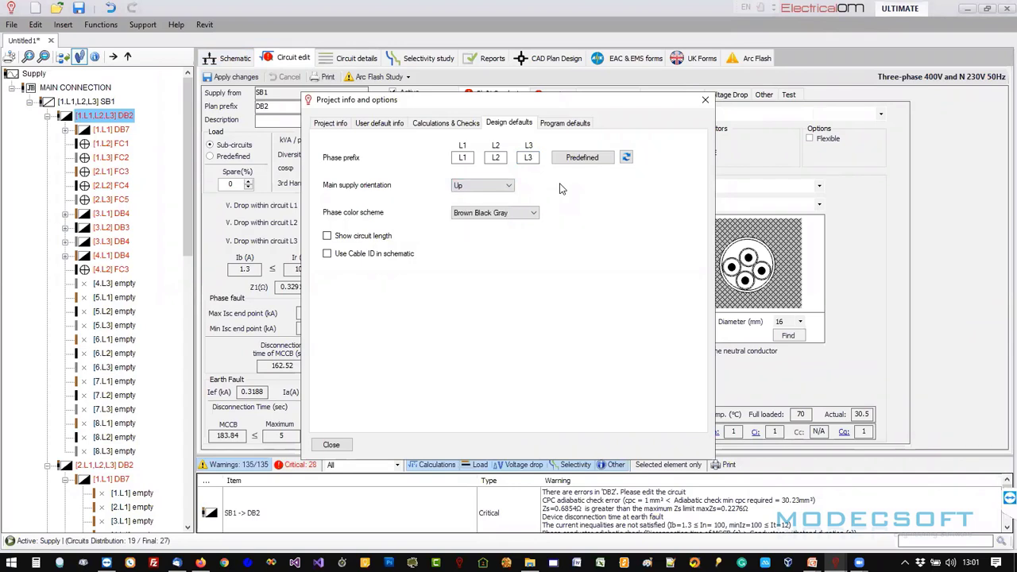
left_click(704, 98)
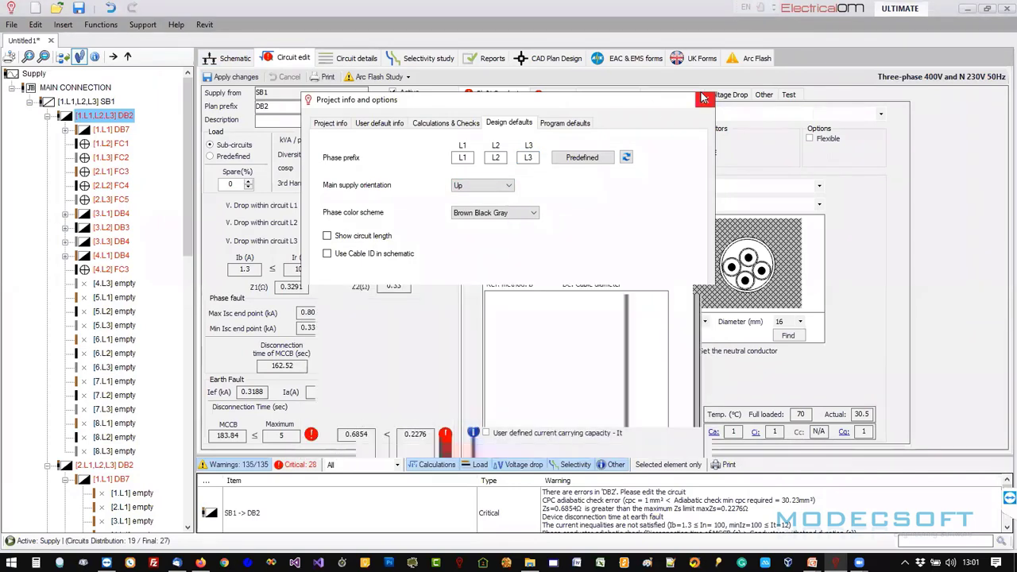
left_click(481, 191)
left_click(556, 186)
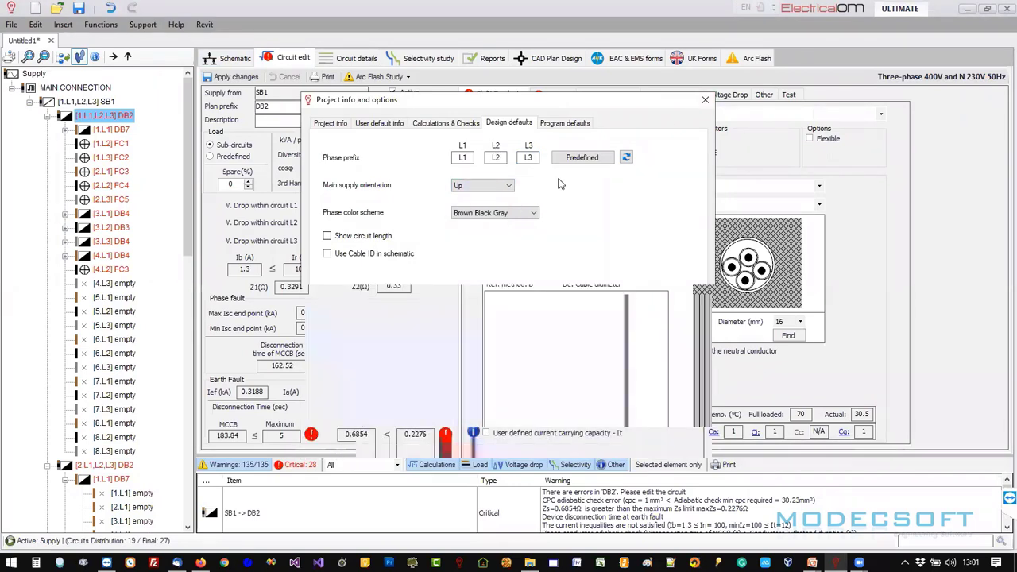
left_click(513, 188)
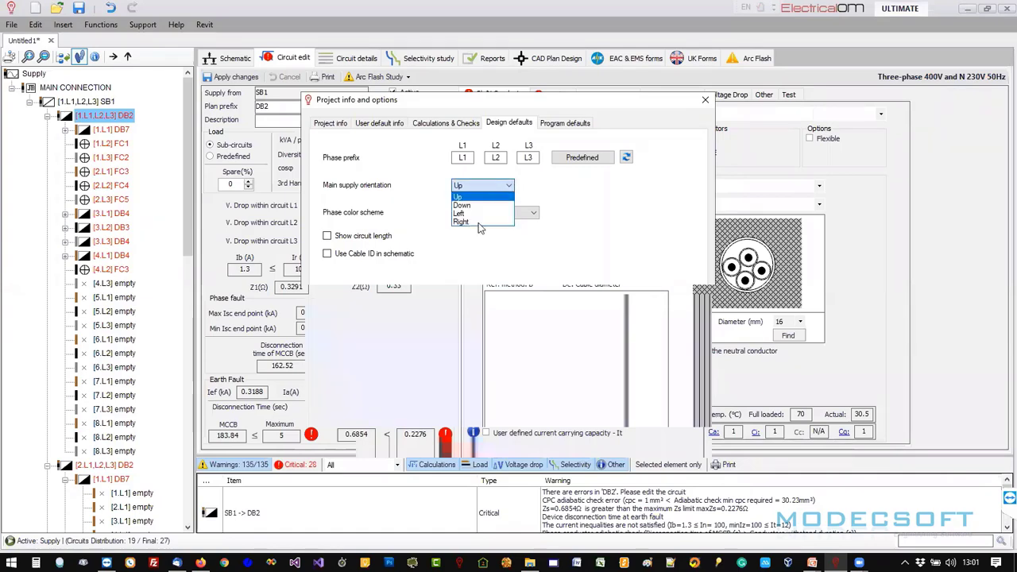
left_click(545, 181)
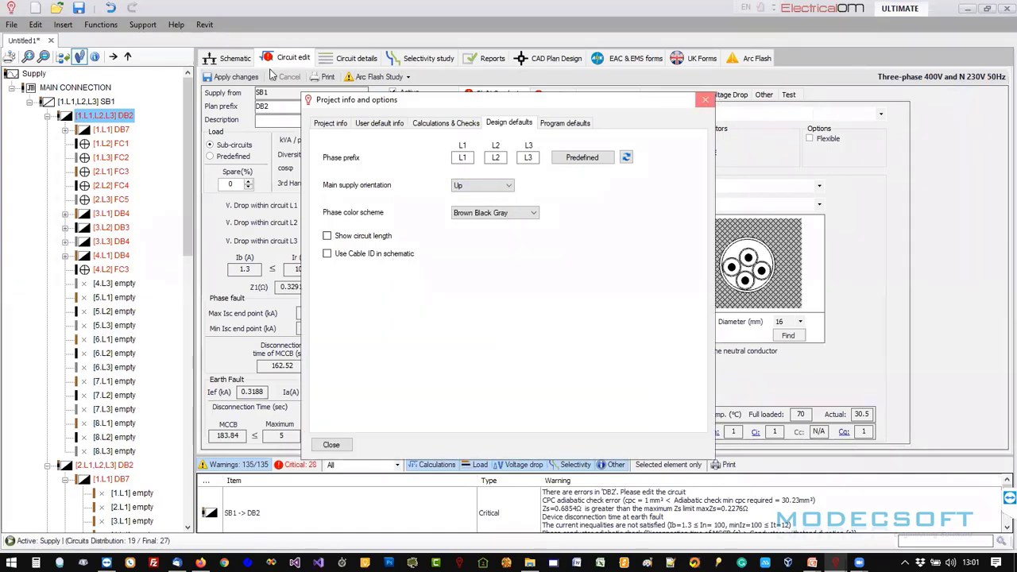
left_click(705, 100)
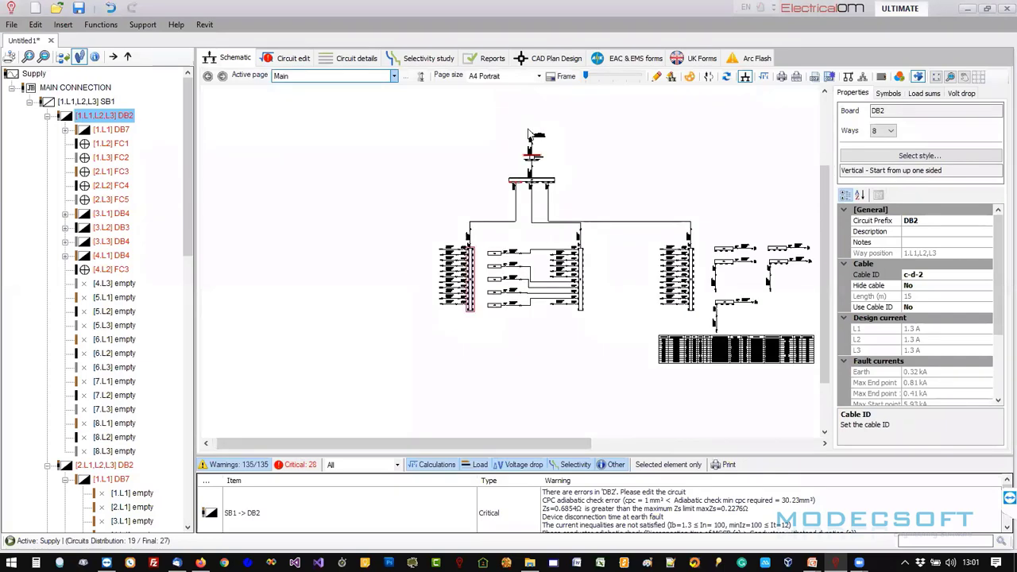
Mirror the schematic from the Supply so it sits below the main connection, SB1 and the DB2 boards.
right_click(533, 136)
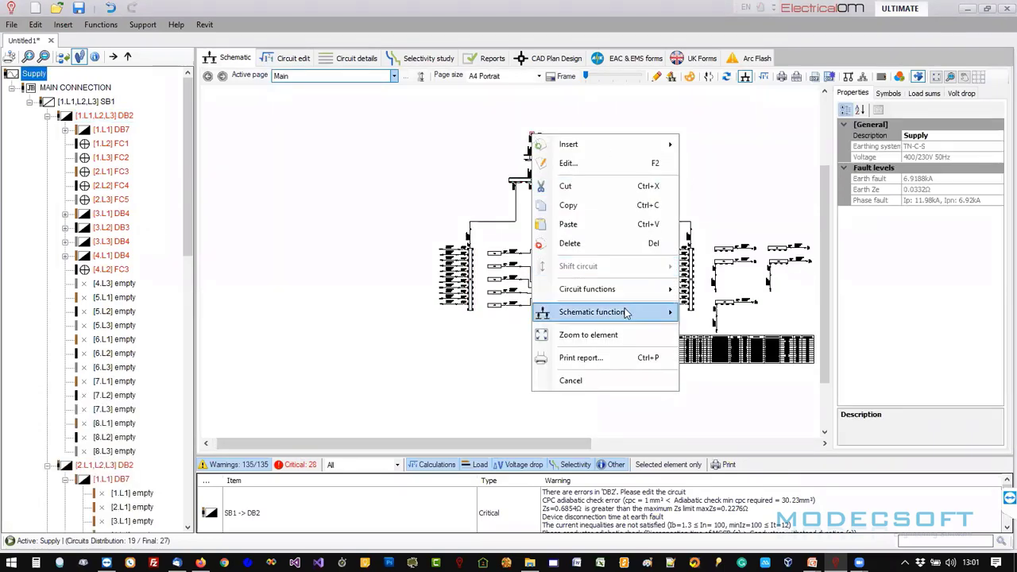
mouse_move(663, 312)
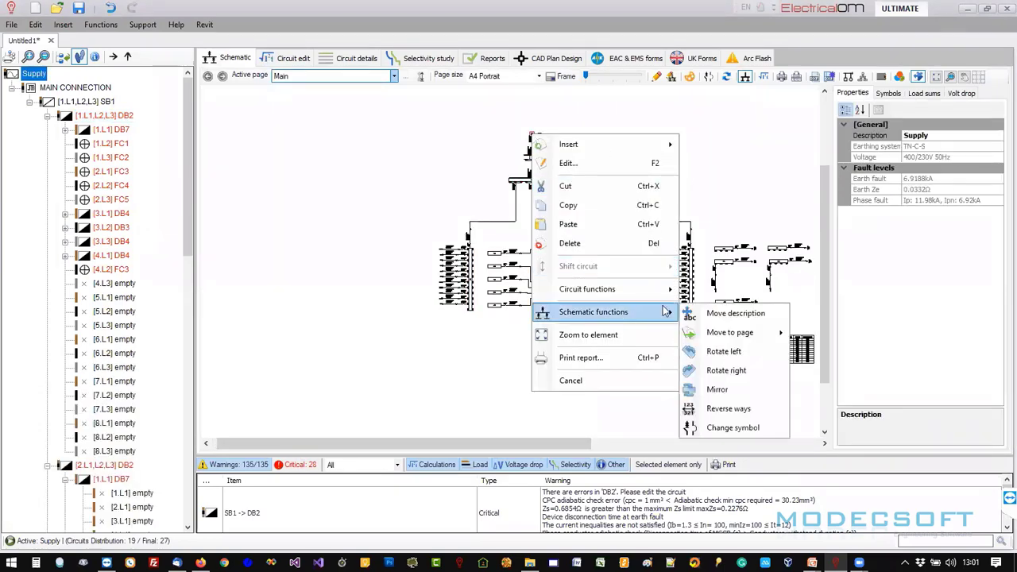
left_click(715, 389)
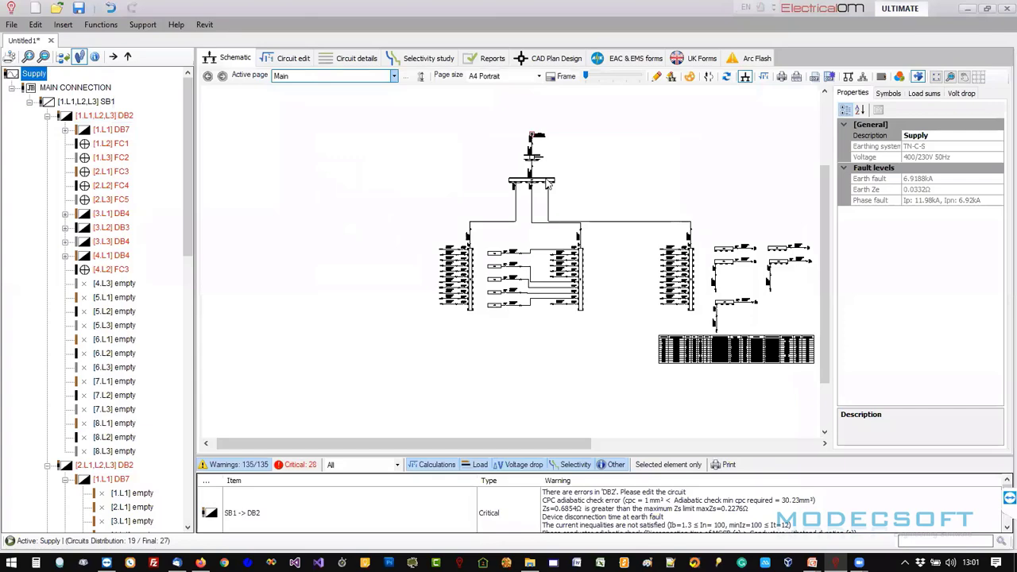
left_click(534, 138)
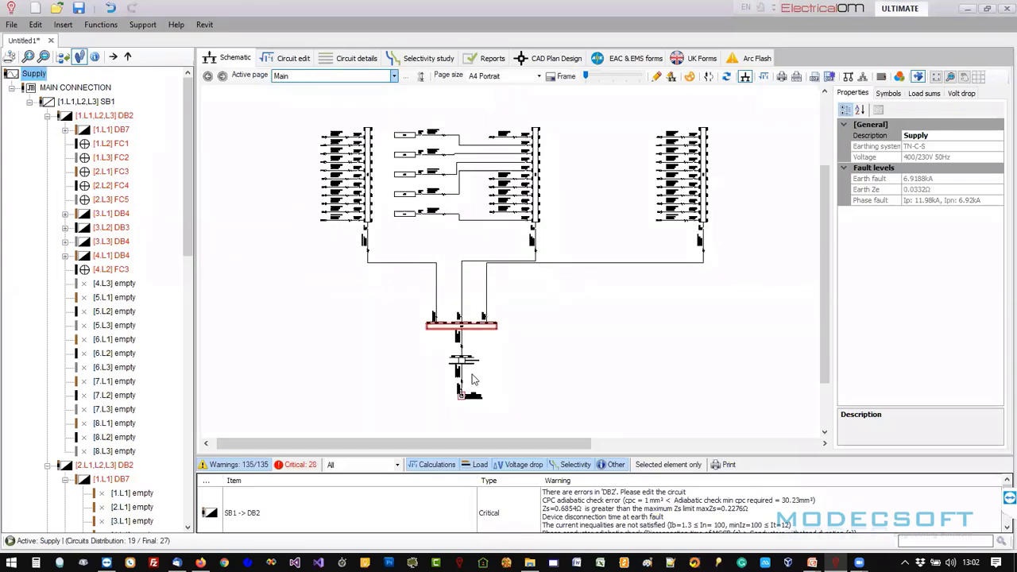
scroll(470, 379, "down", 2)
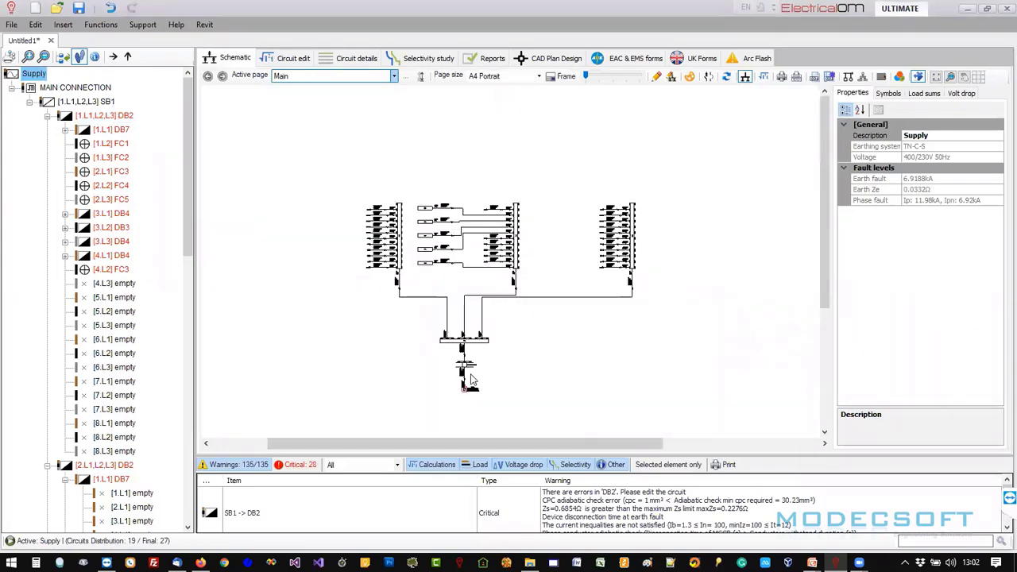
scroll(471, 380, "up", 3)
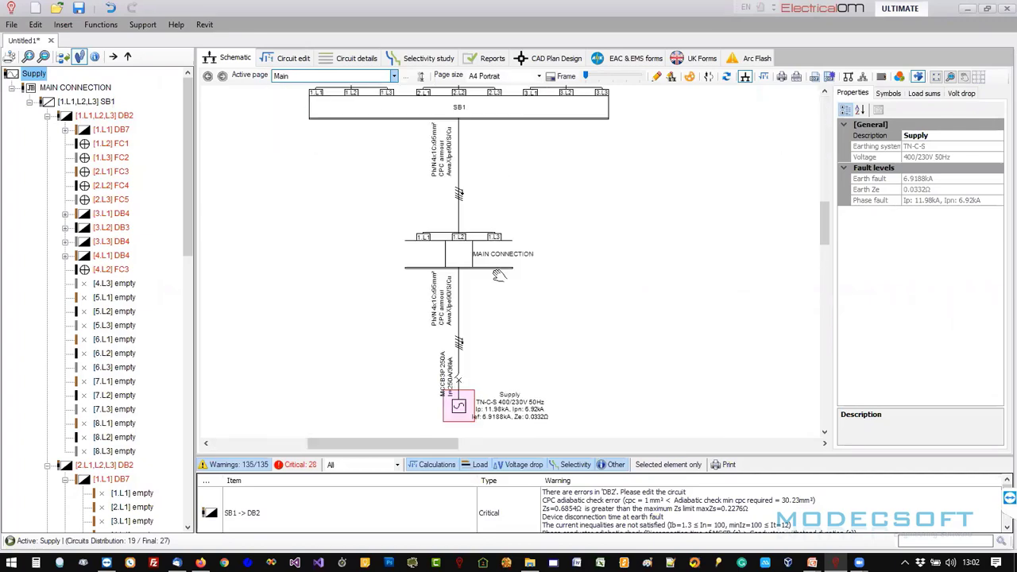
Inspect the mirrored schematic from the supply up to the DB2 boards and the schematic functions available for the middle DB2.
middle_click_drag(498, 275, 491, 382)
scroll(493, 363, "down", 6)
scroll(543, 196, "up", 1)
middle_click_drag(543, 199, 539, 347)
left_click(591, 200)
right_click(589, 200)
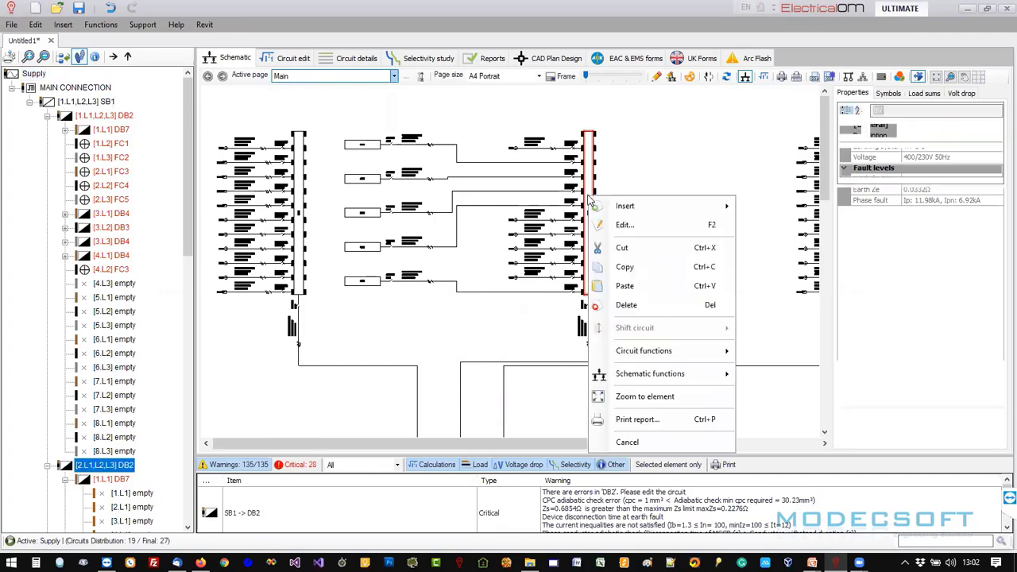
mouse_move(650, 373)
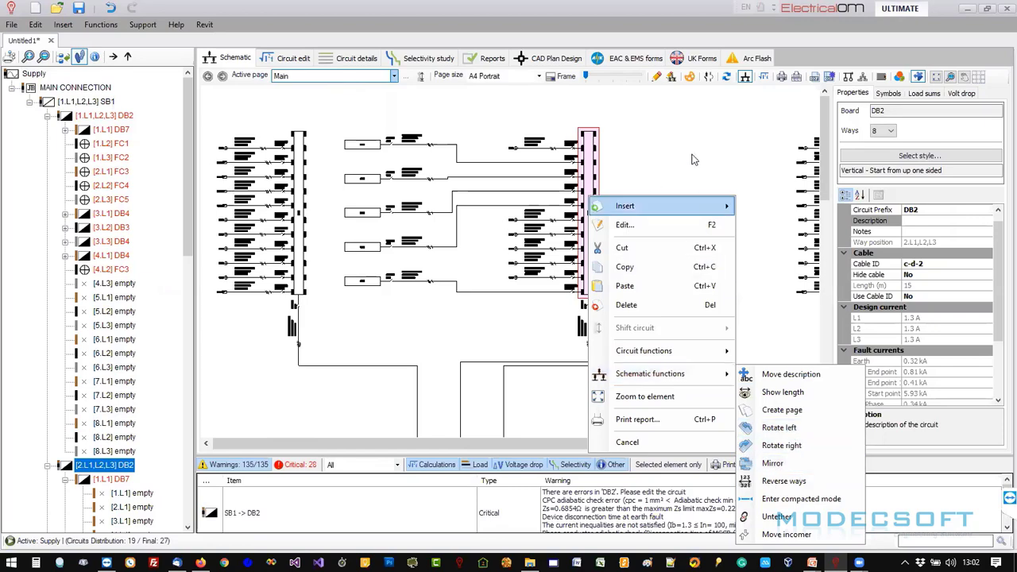
left_click(604, 167)
scroll(602, 200, "down", 3)
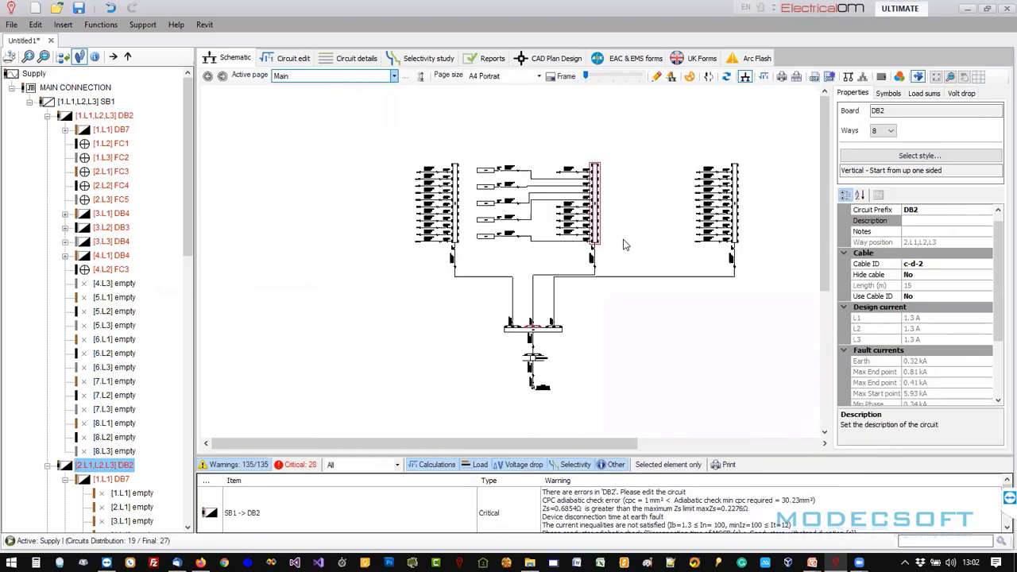
scroll(623, 246, "up", 1)
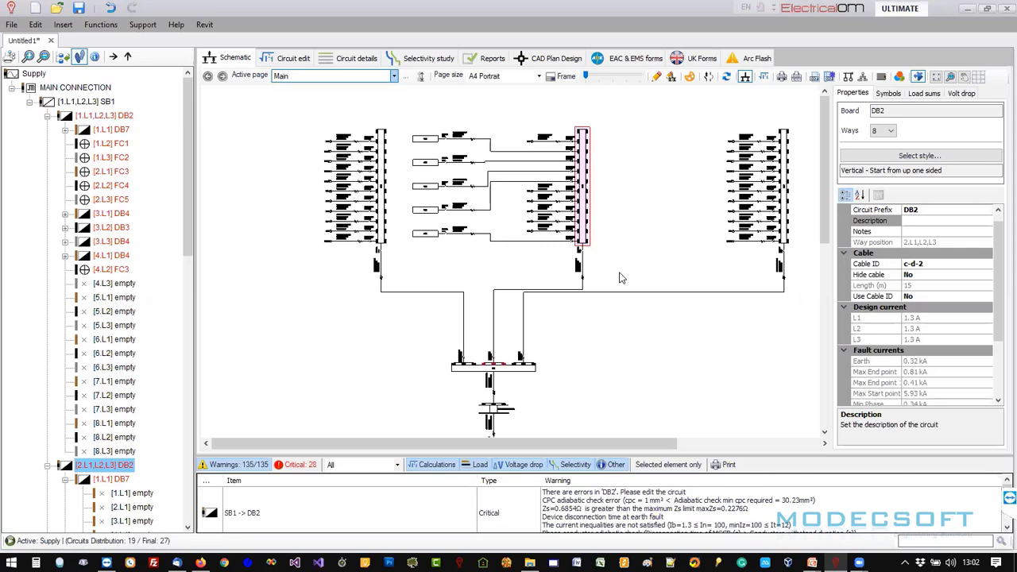
Enlarge the warnings list and open the circuit behind the critical SB1 -> DB2 warning for editing.
left_click_drag(598, 453, 610, 270)
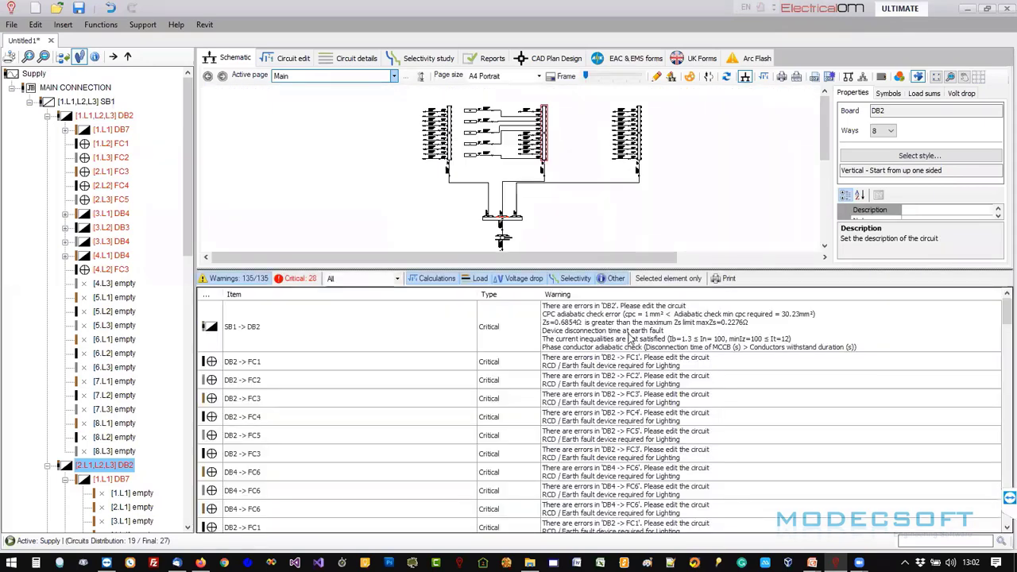
left_click(628, 334)
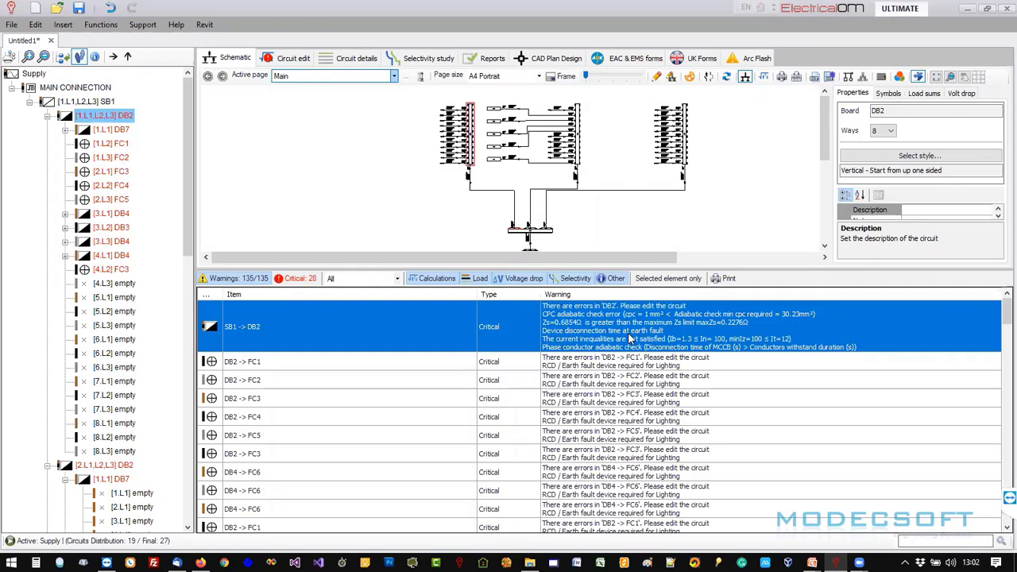
double_click(628, 339)
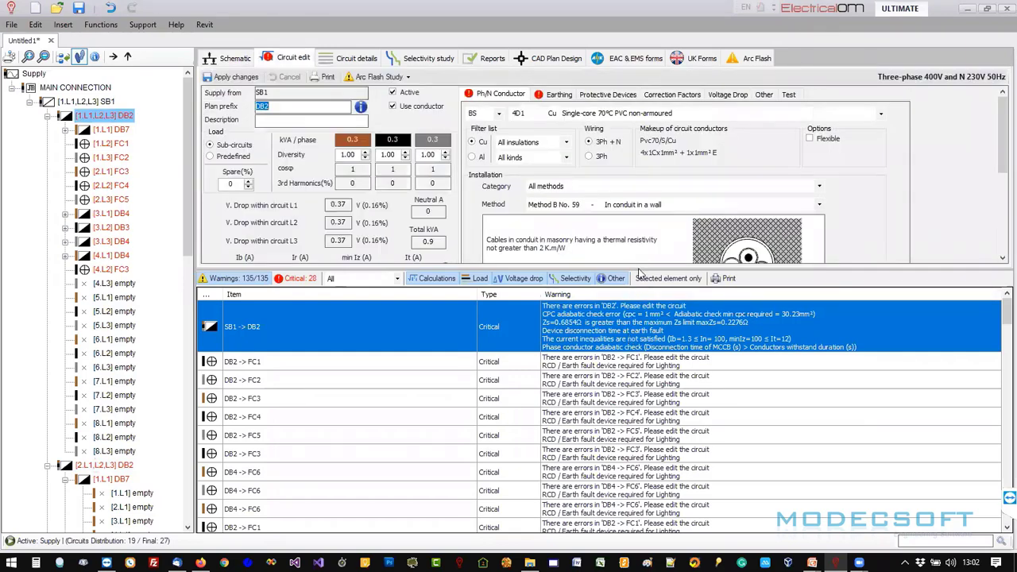
left_click_drag(642, 269, 642, 388)
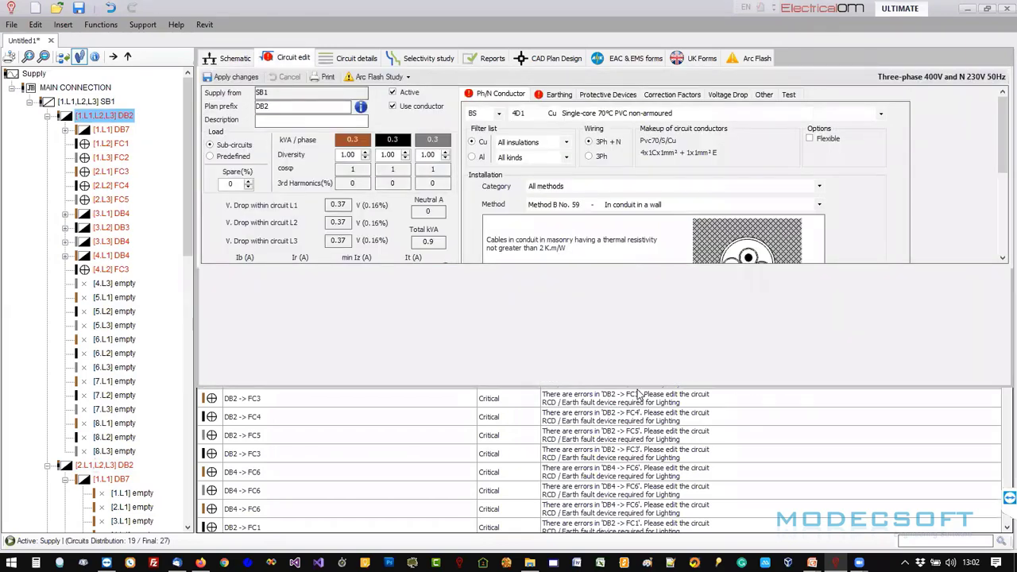
Review the error explanations for the first DB2's current, phase fault and CPC adiabatic checks, and shrink the warnings list.
mouse_move(446, 271)
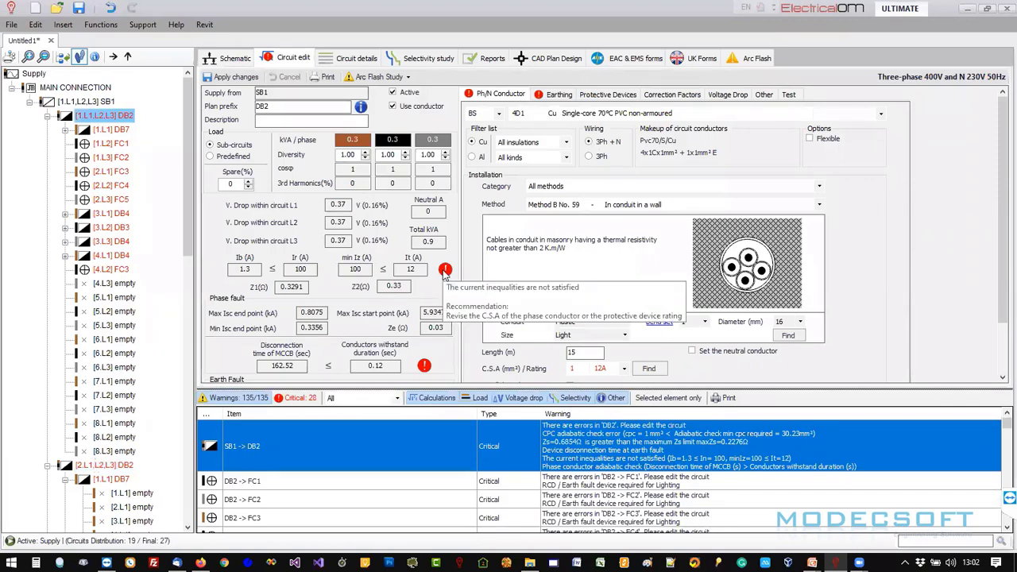
mouse_move(426, 371)
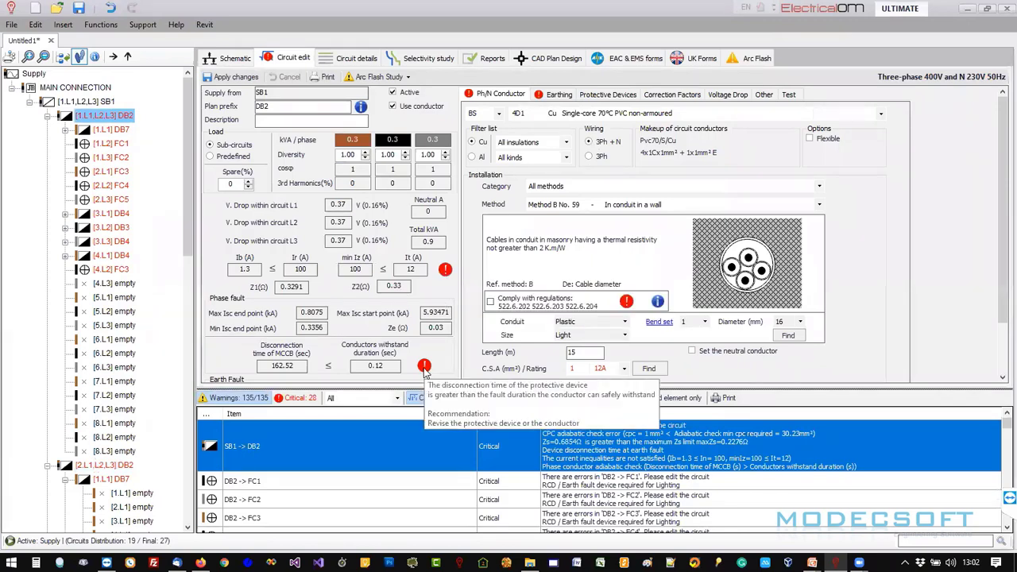
left_click(547, 94)
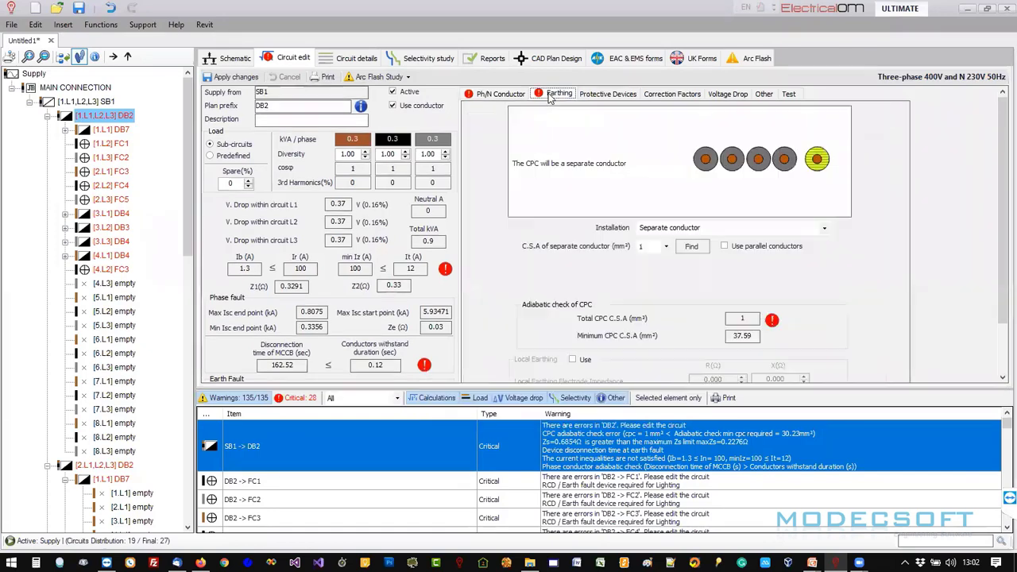
mouse_move(773, 322)
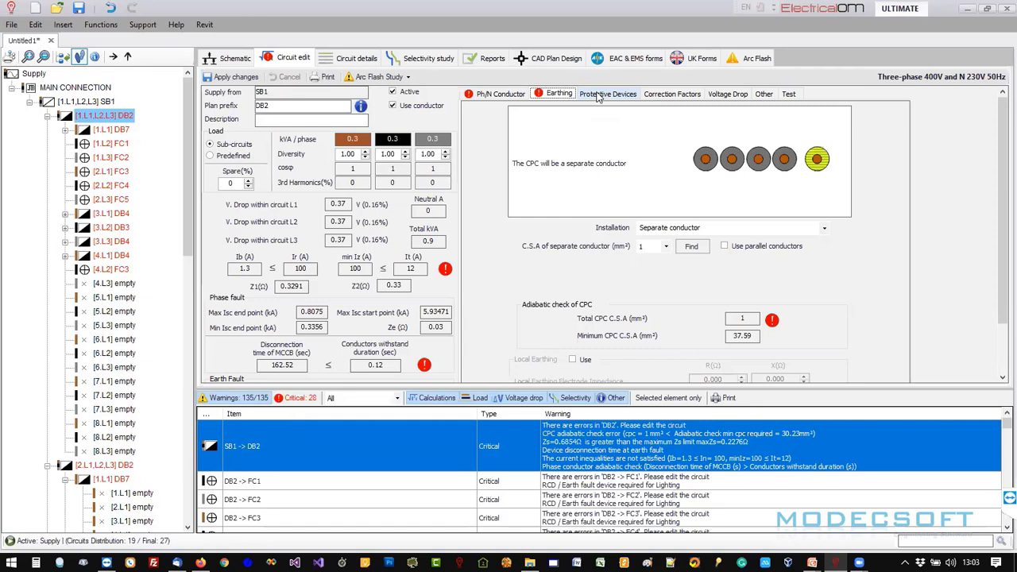
mouse_move(772, 321)
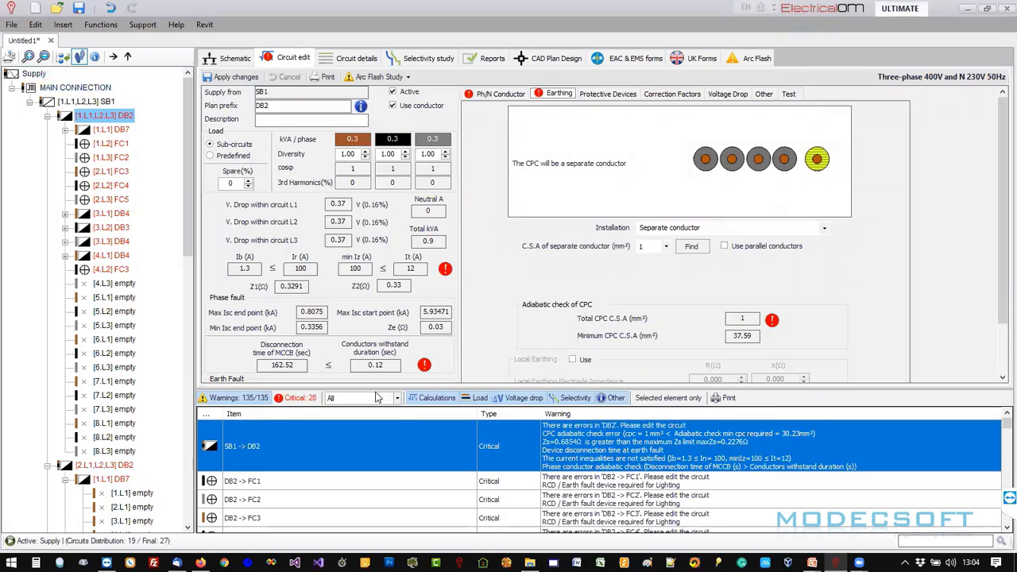
left_click(386, 451)
mouse_move(424, 372)
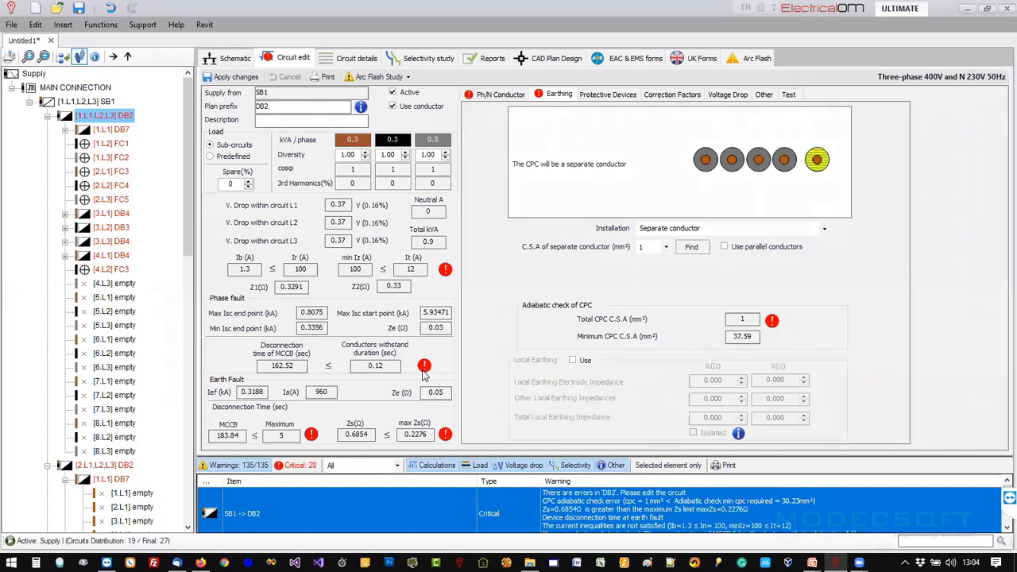
Return to the schematic and examine which boards, circuits and connection elements can be inserted on the middle DB2.
left_click(231, 58)
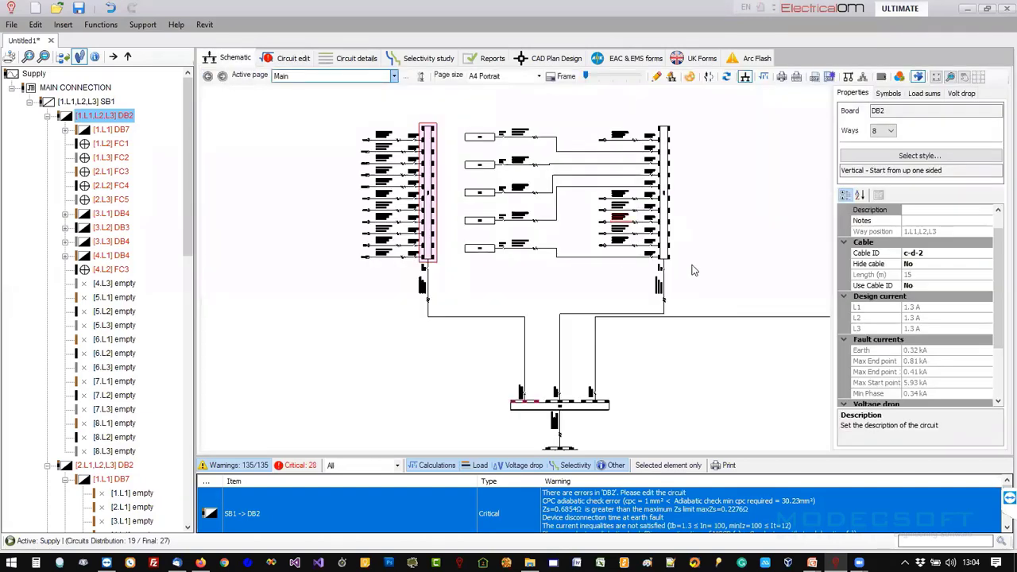
middle_click_drag(699, 359, 609, 326)
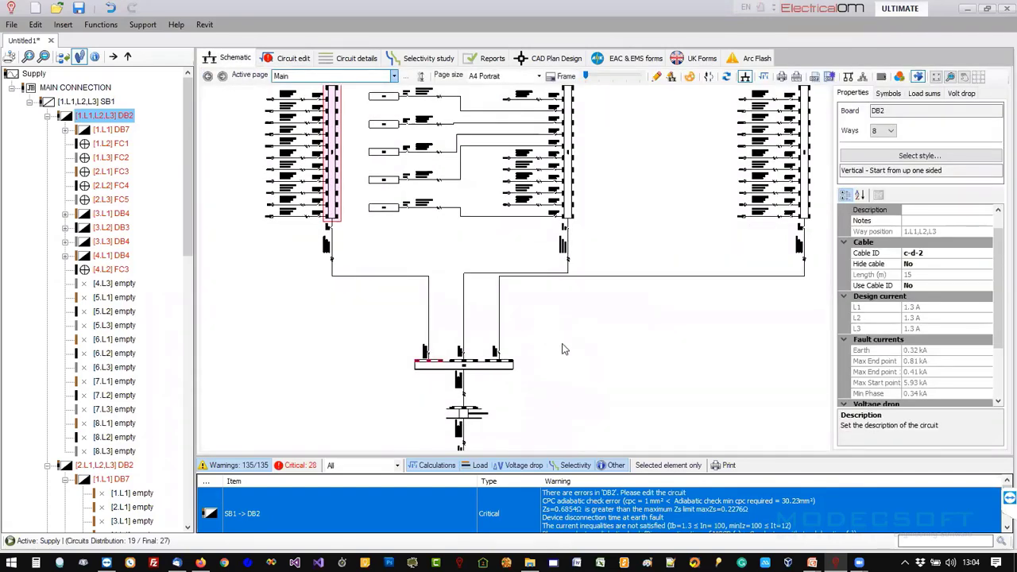
right_click(629, 278)
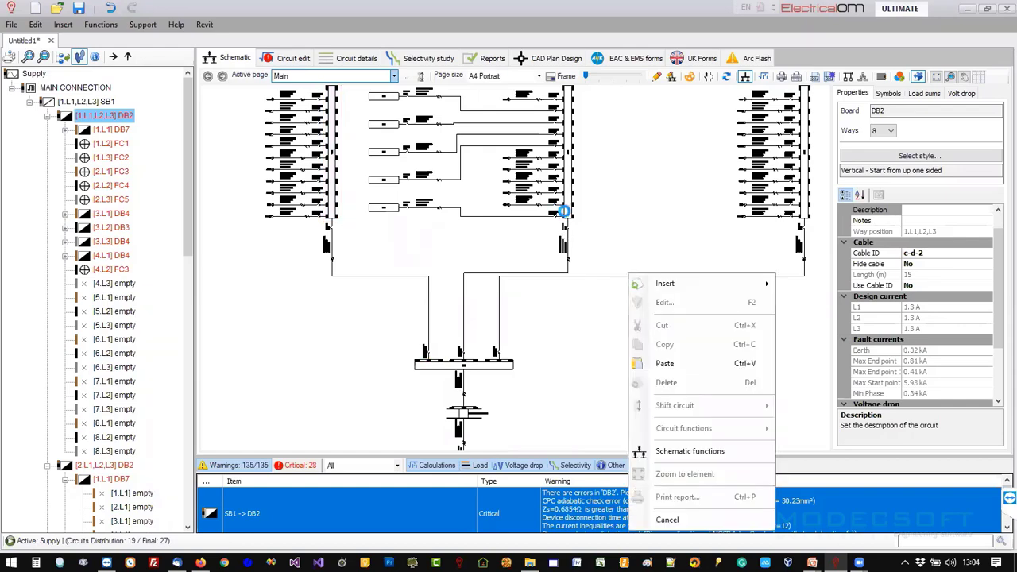
left_click(563, 210)
left_click(565, 211)
right_click(574, 211)
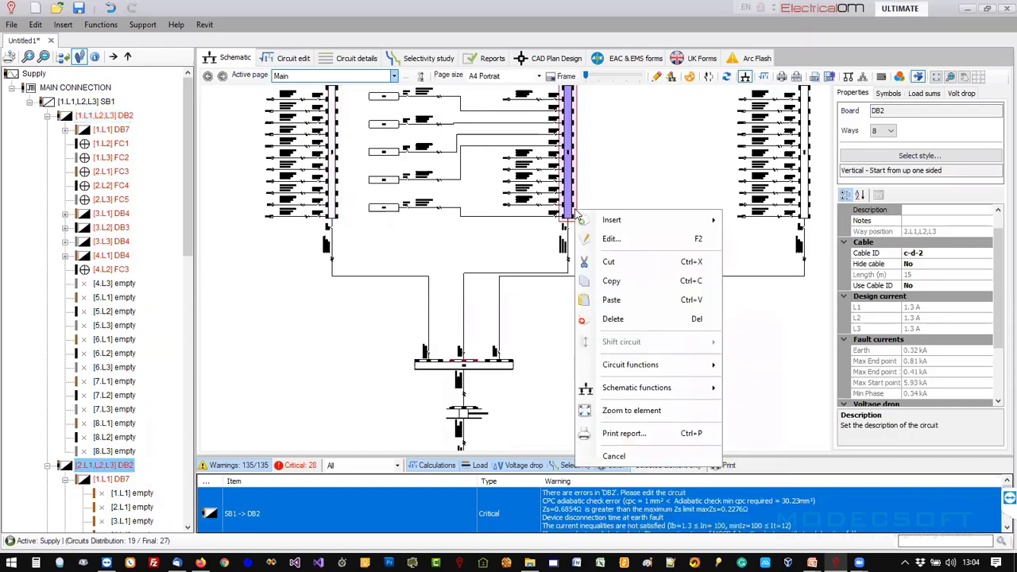
mouse_move(659, 220)
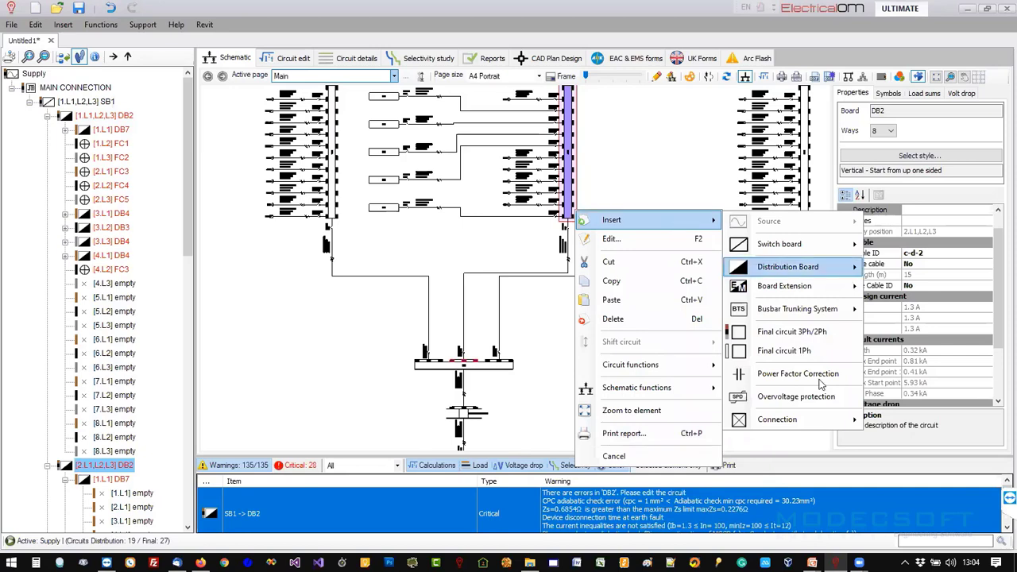
mouse_move(819, 427)
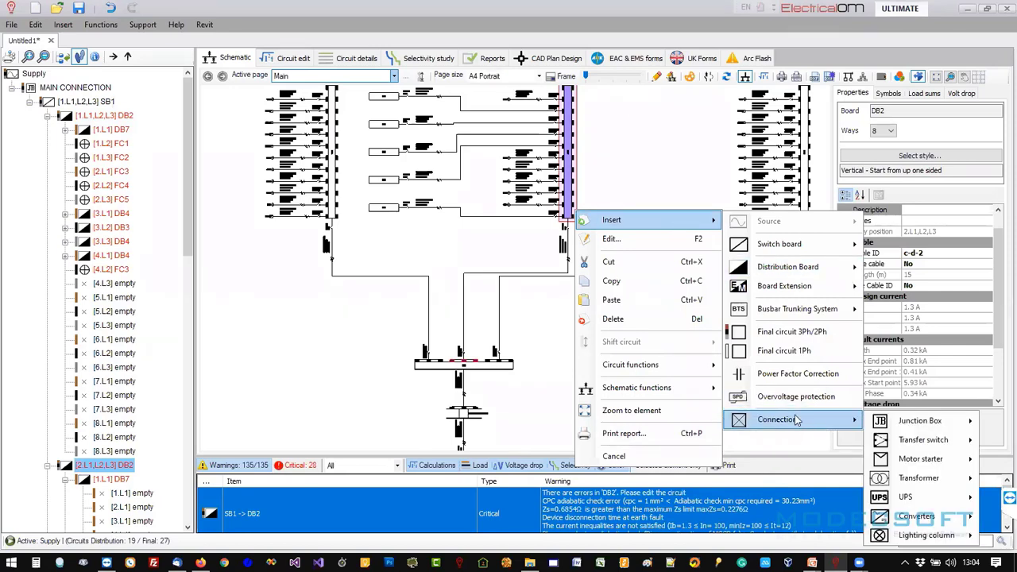
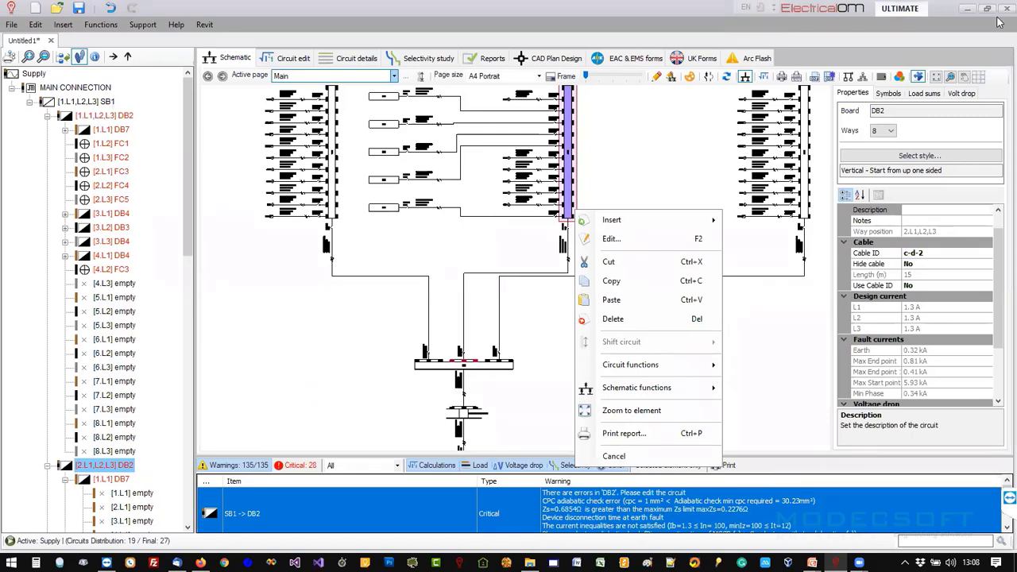
left_click(655, 140)
Insert a separate 3Ph + N source in the blank area of the schematic beside the existing network.
scroll(401, 186, "down", 3)
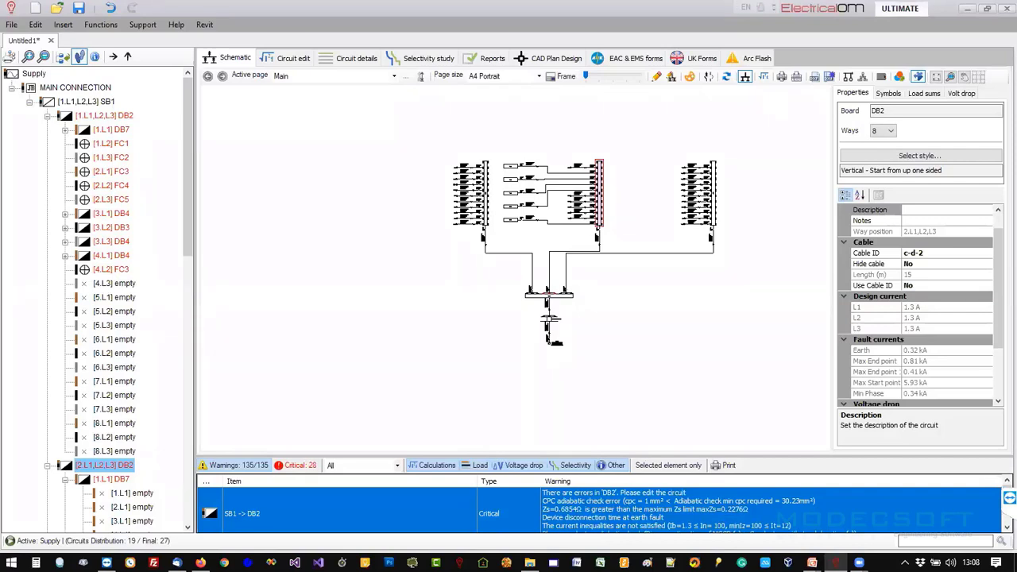
middle_click_drag(279, 125, 336, 140)
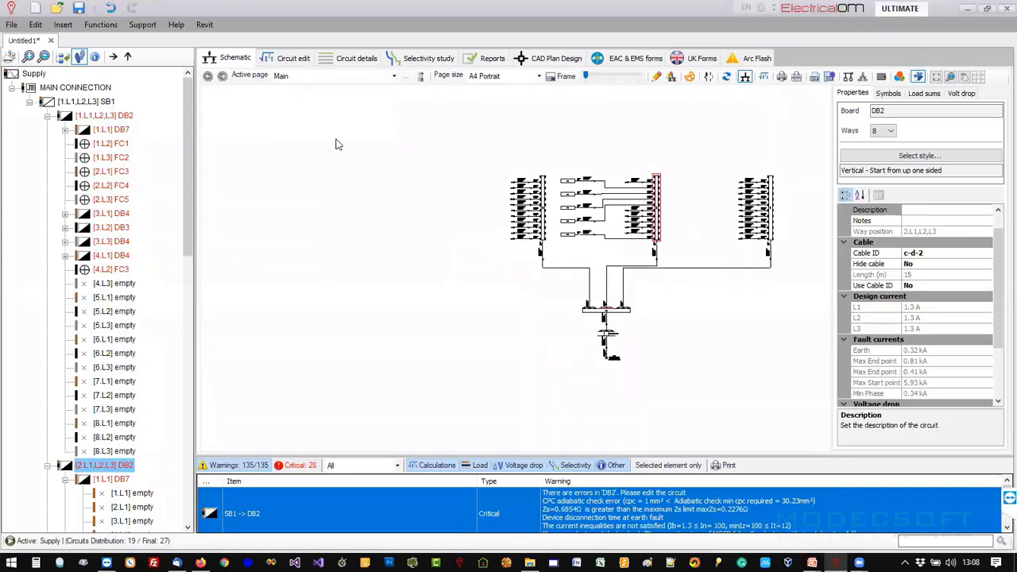
right_click(334, 133)
mouse_move(398, 144)
mouse_move(556, 145)
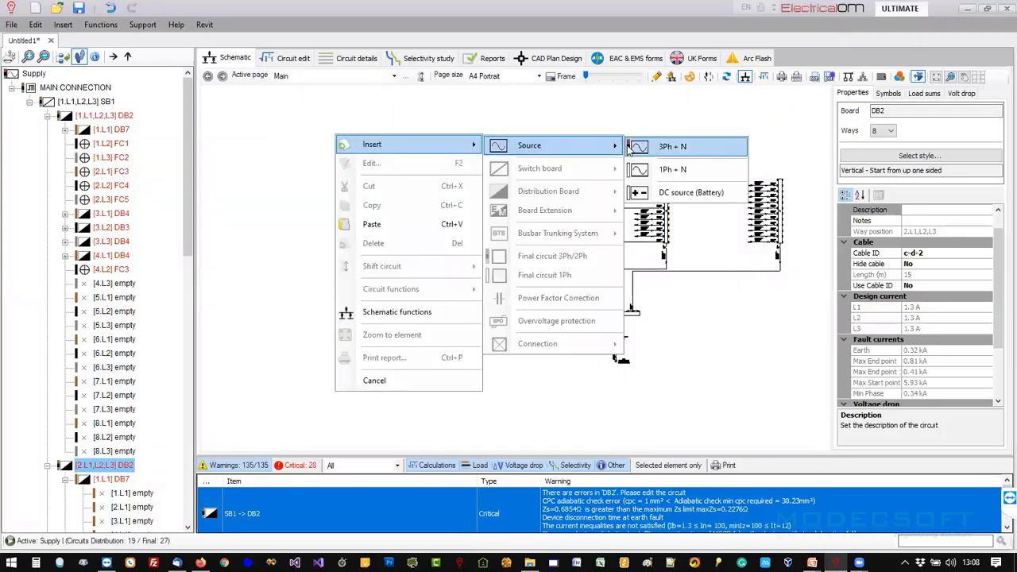
left_click(636, 147)
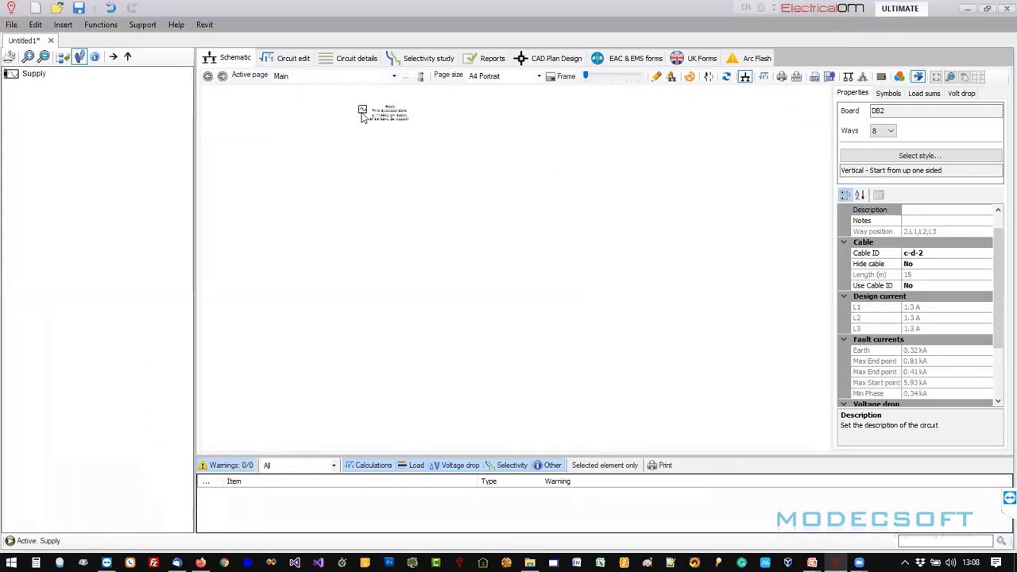
Insert a three-phase switch board fed from the new Supply.
right_click(362, 113)
mouse_move(445, 121)
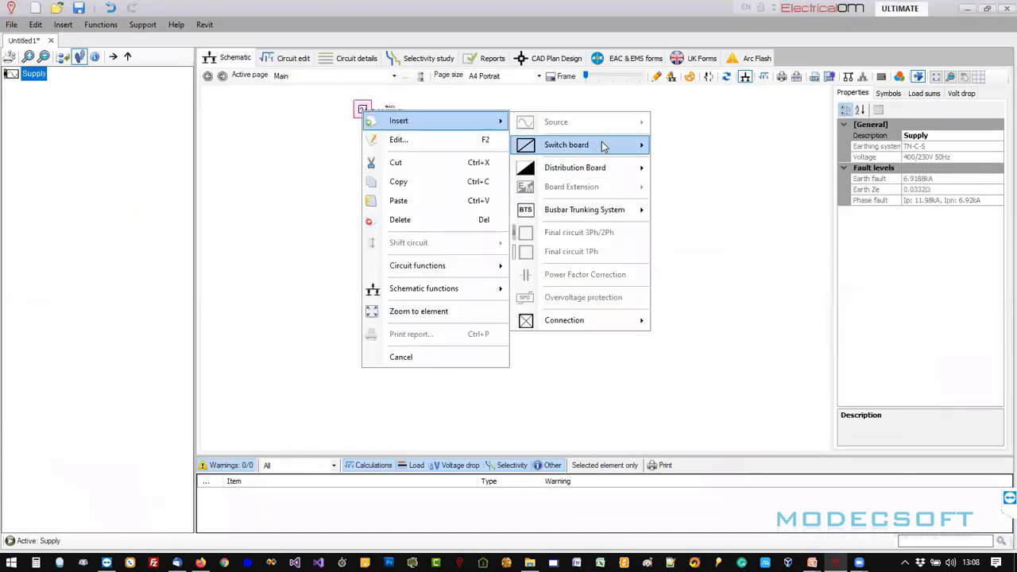
mouse_move(603, 146)
left_click(672, 143)
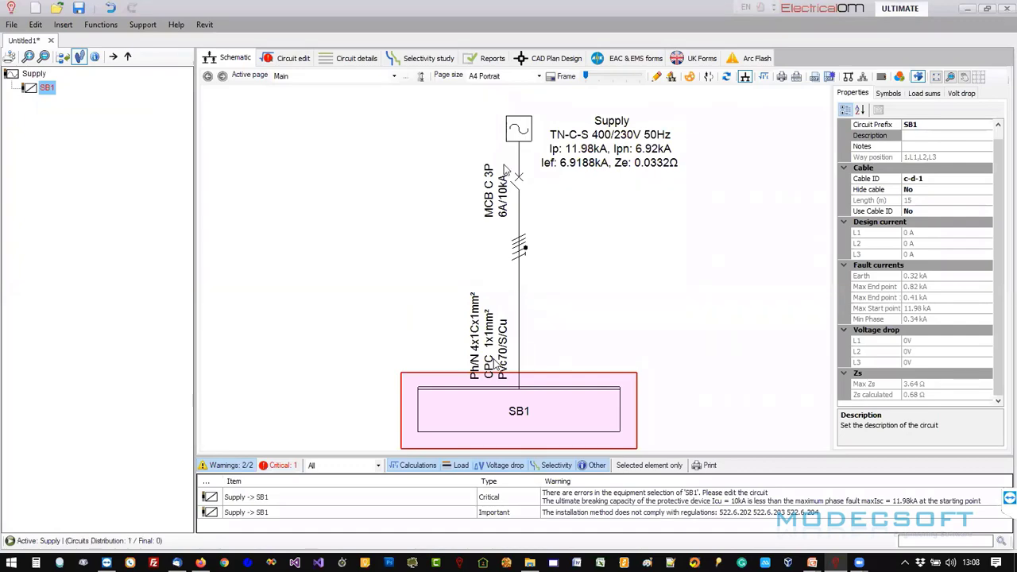
Enable EN 60947-3 isolation/disconnection on the incomer of the new SB1 and return to the schematic.
double_click(519, 411)
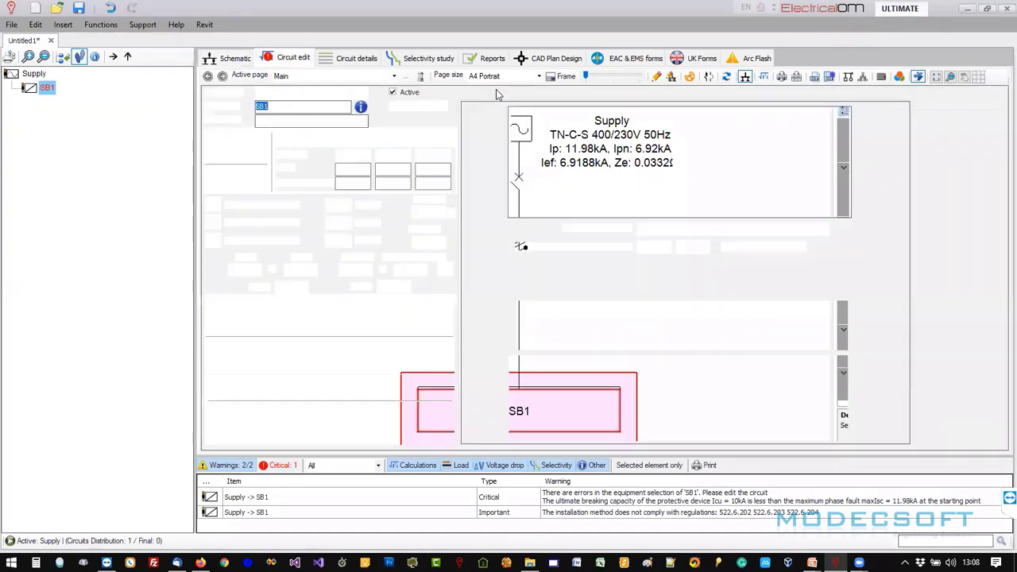
left_click(617, 96)
left_click(624, 111)
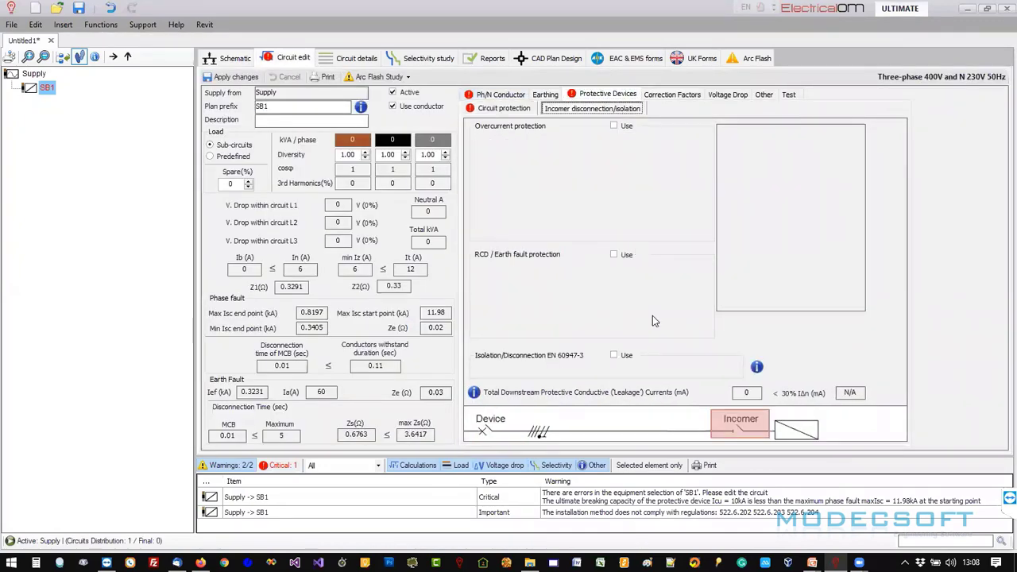
left_click(626, 357)
left_click(235, 58)
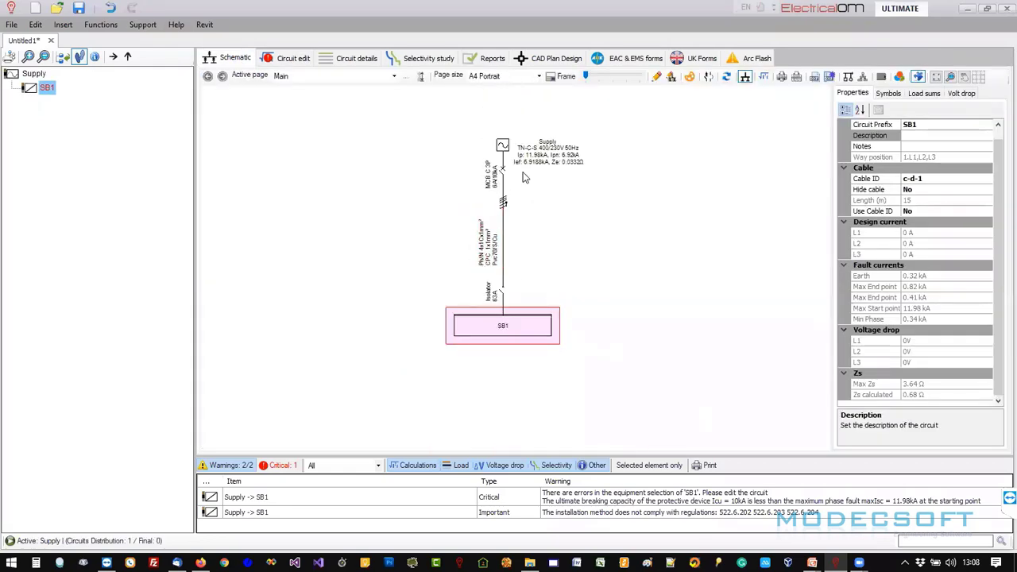
Select the MCB C 3P protective device symbol on the circuit between the Supply and SB1.
scroll(509, 198, "up", 2)
left_click(498, 161)
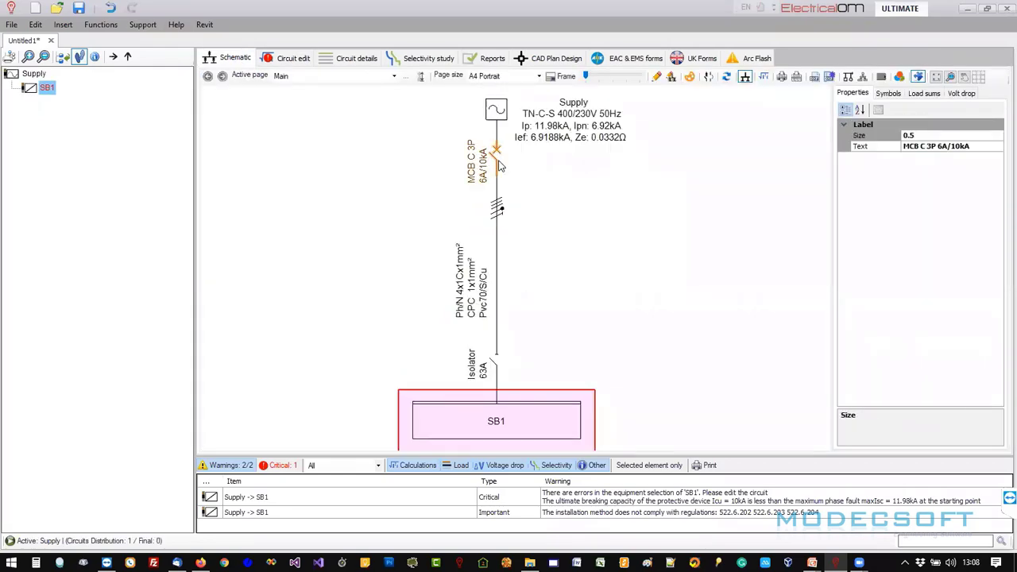